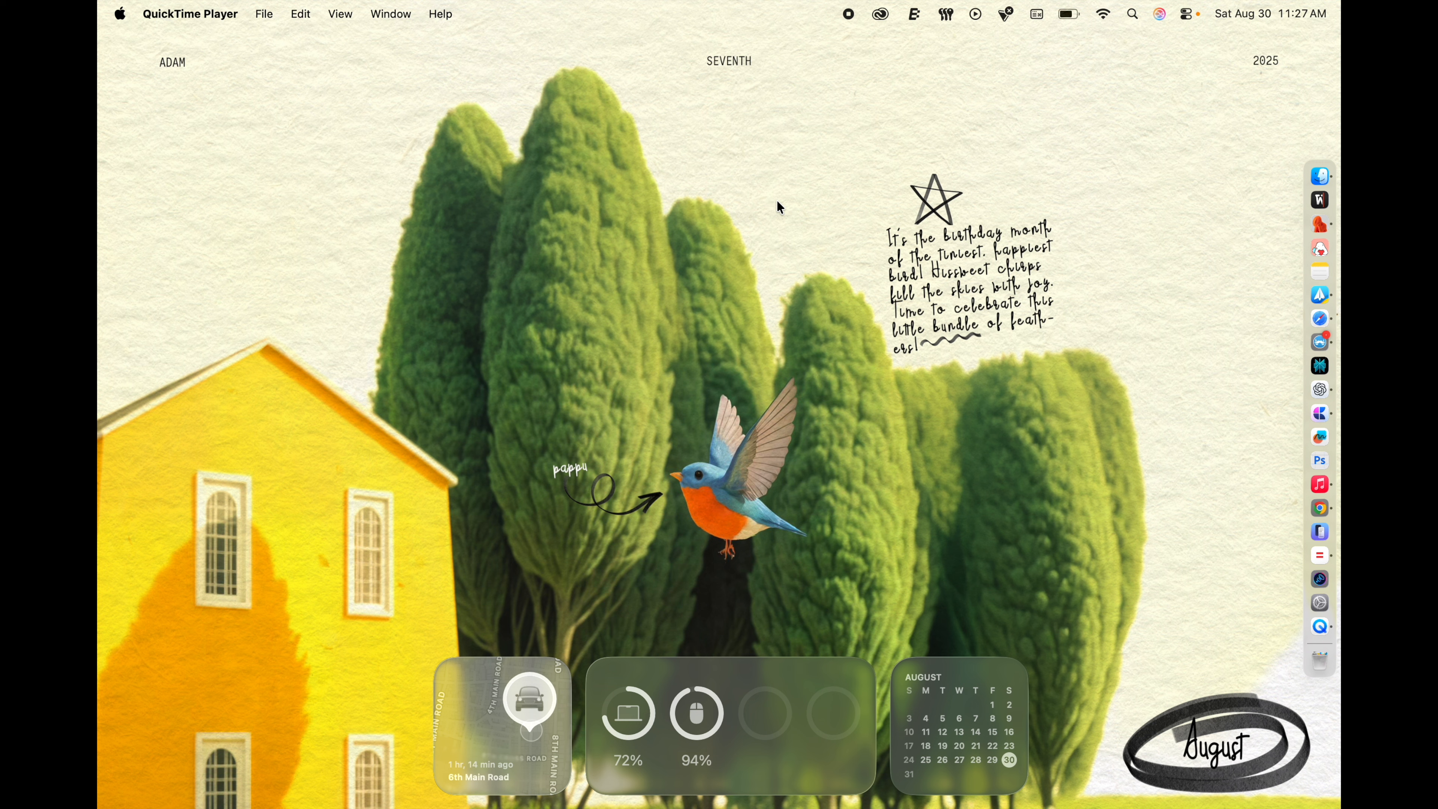
# Step: Find the Typeface font manager through the system search and launch it
pyautogui.click(1127, 13)
pyautogui.write('typeface')
pyautogui.press('Return')
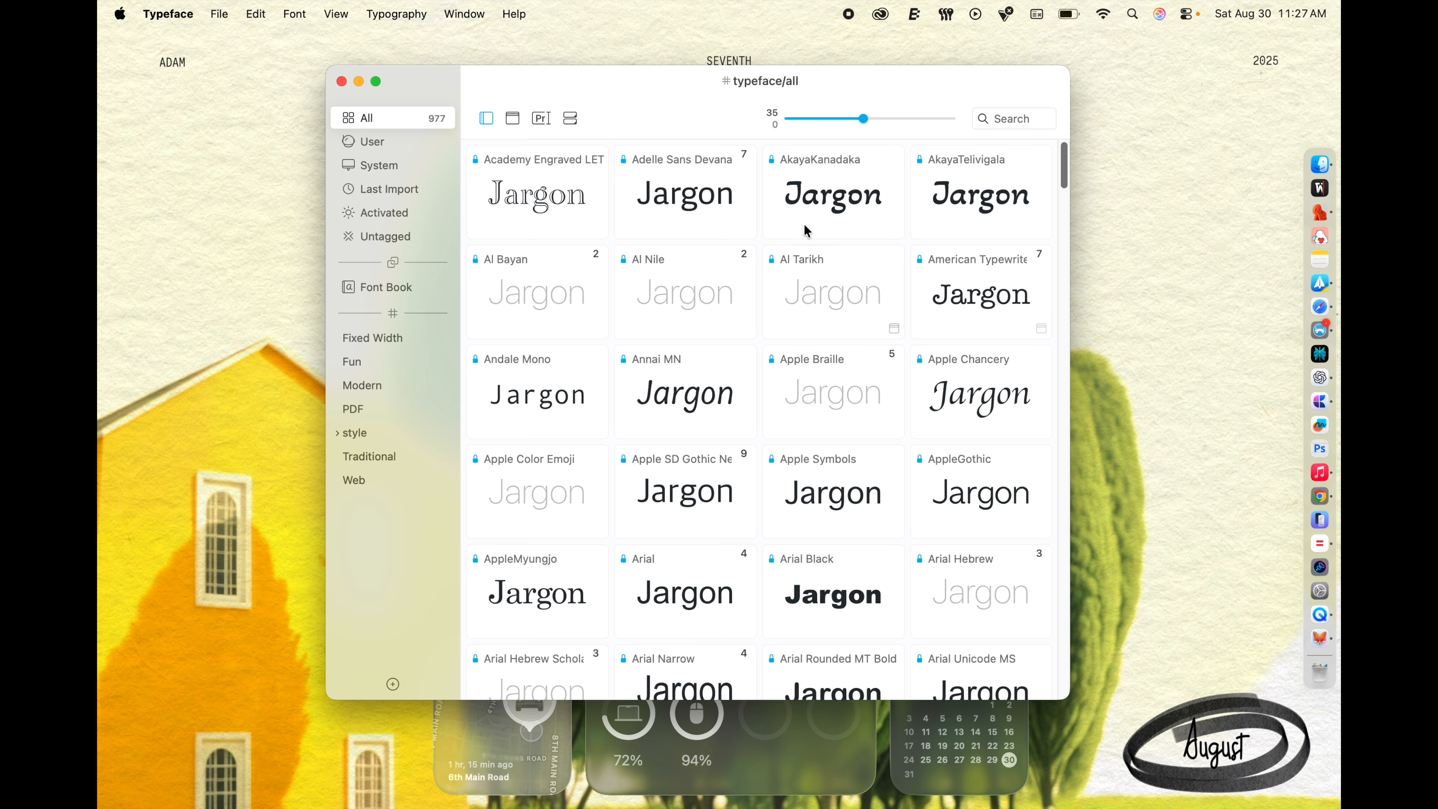
# Step: Change the font preview text to DESCON and expand the font manager to full screen
pyautogui.click(541, 118)
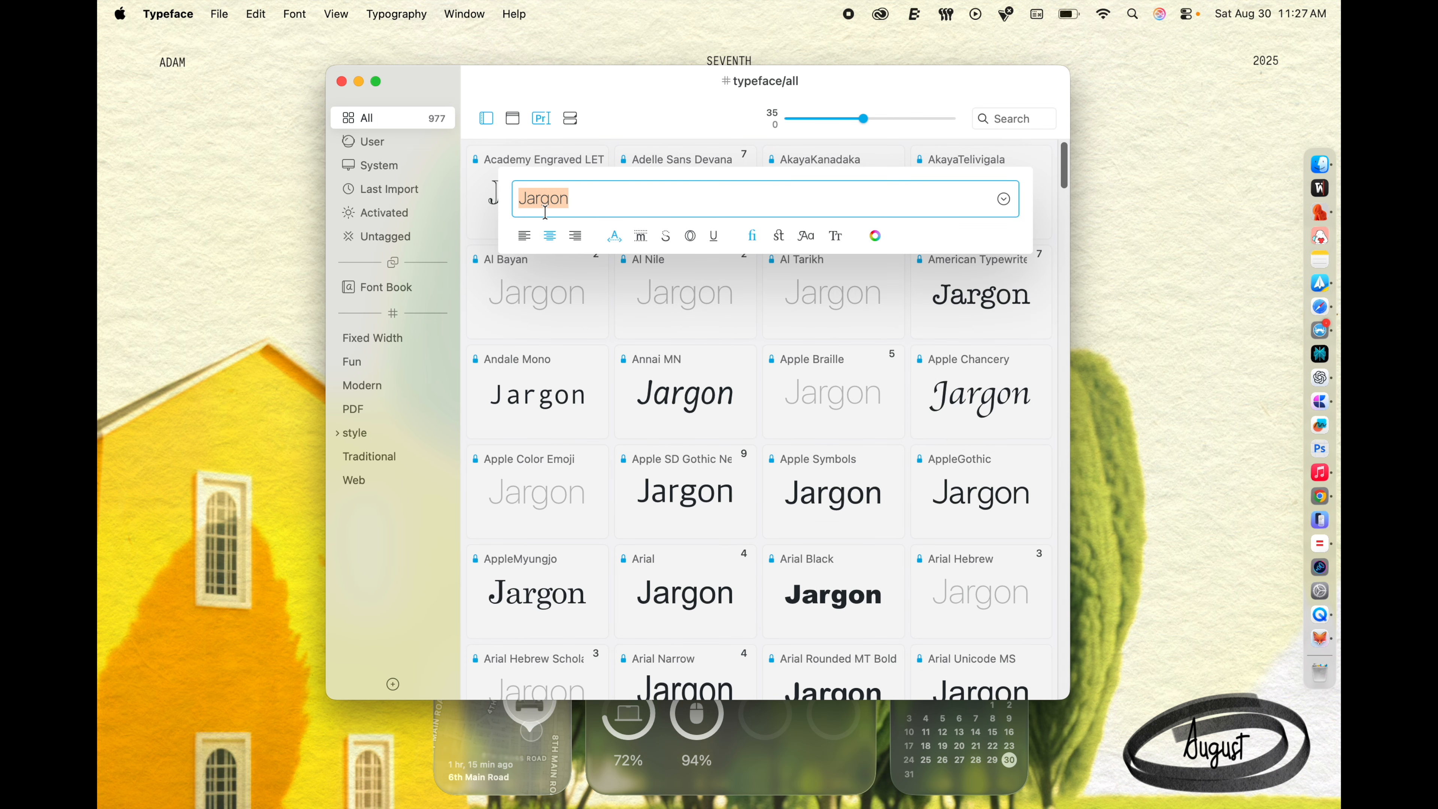
pyautogui.write('DESCON')
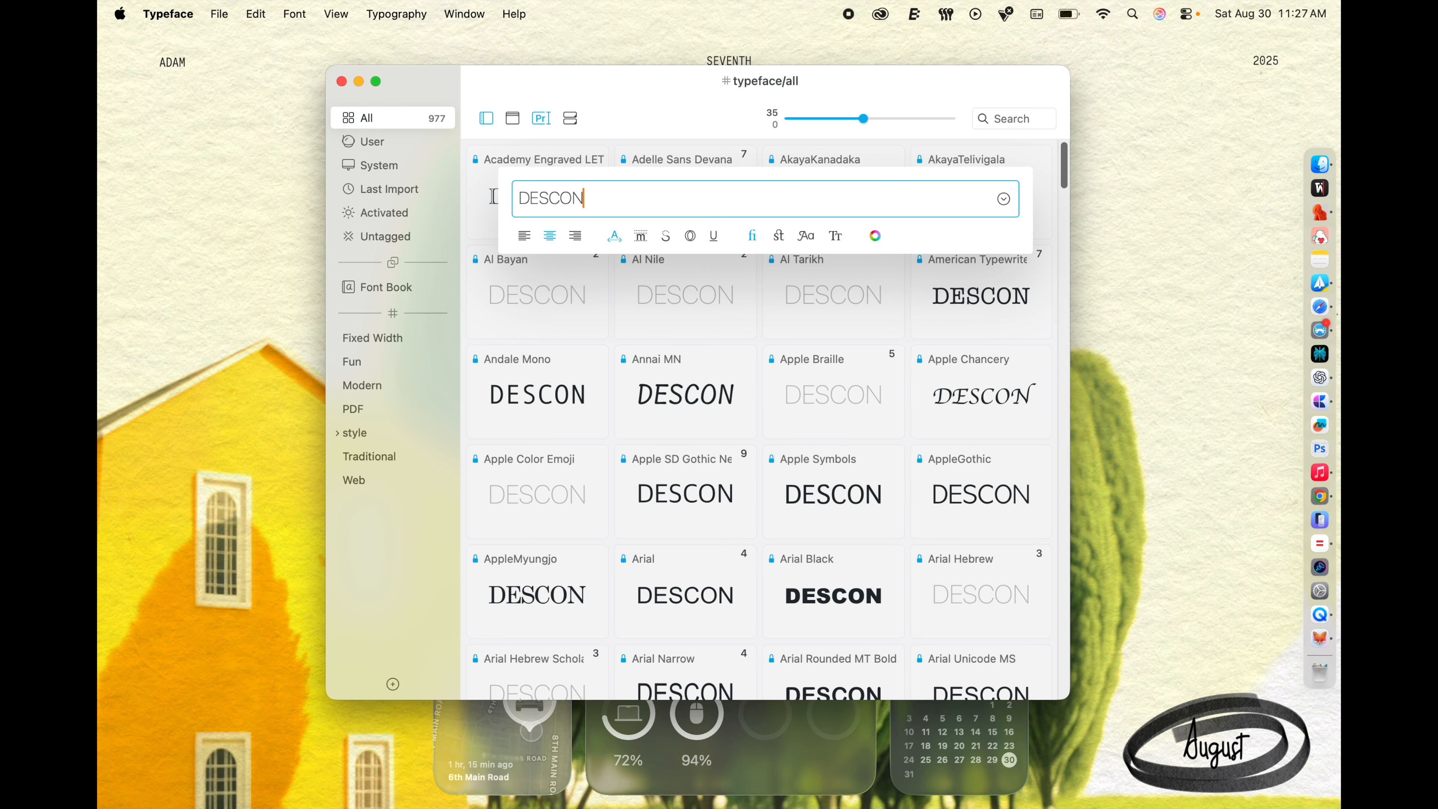
pyautogui.click(617, 112)
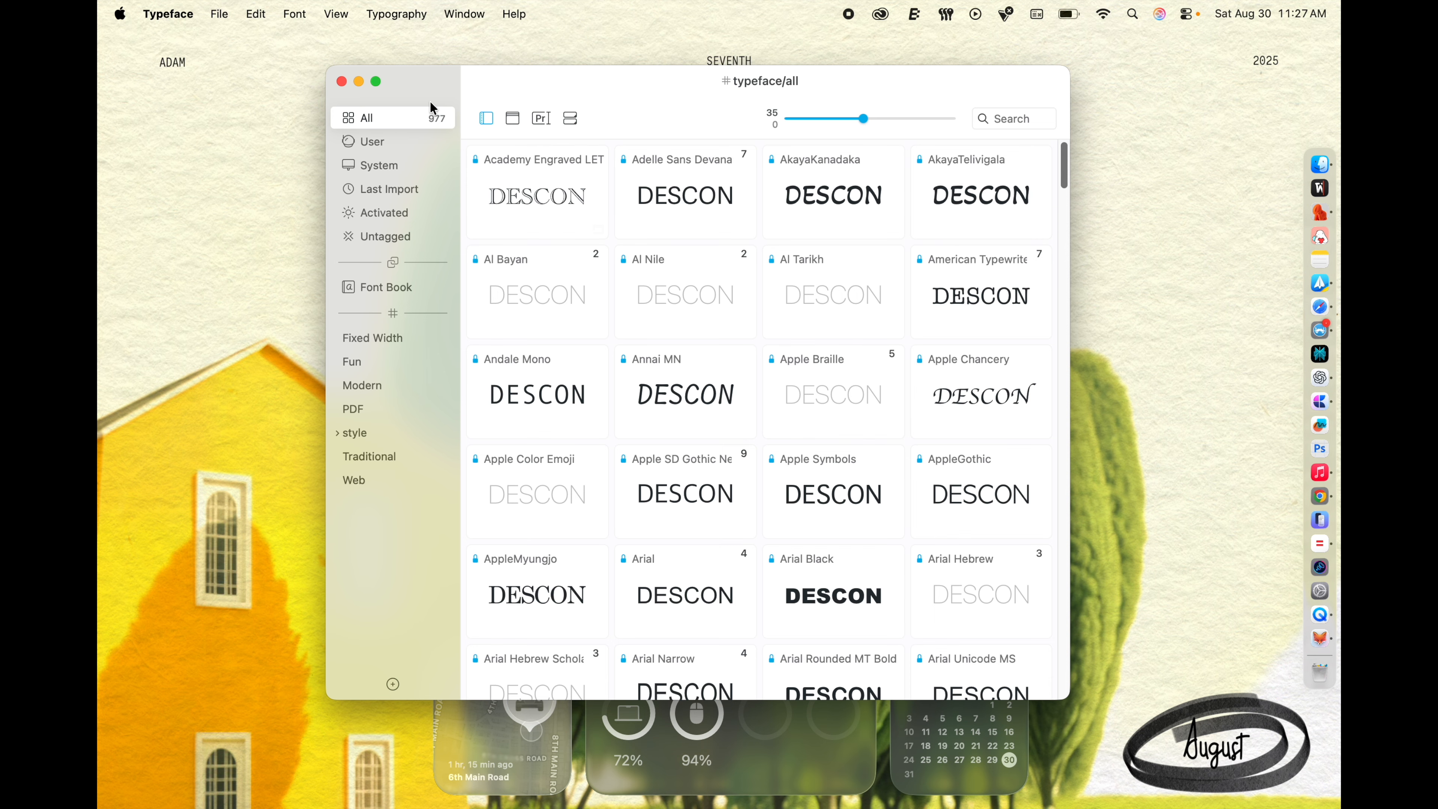
pyautogui.click(385, 87)
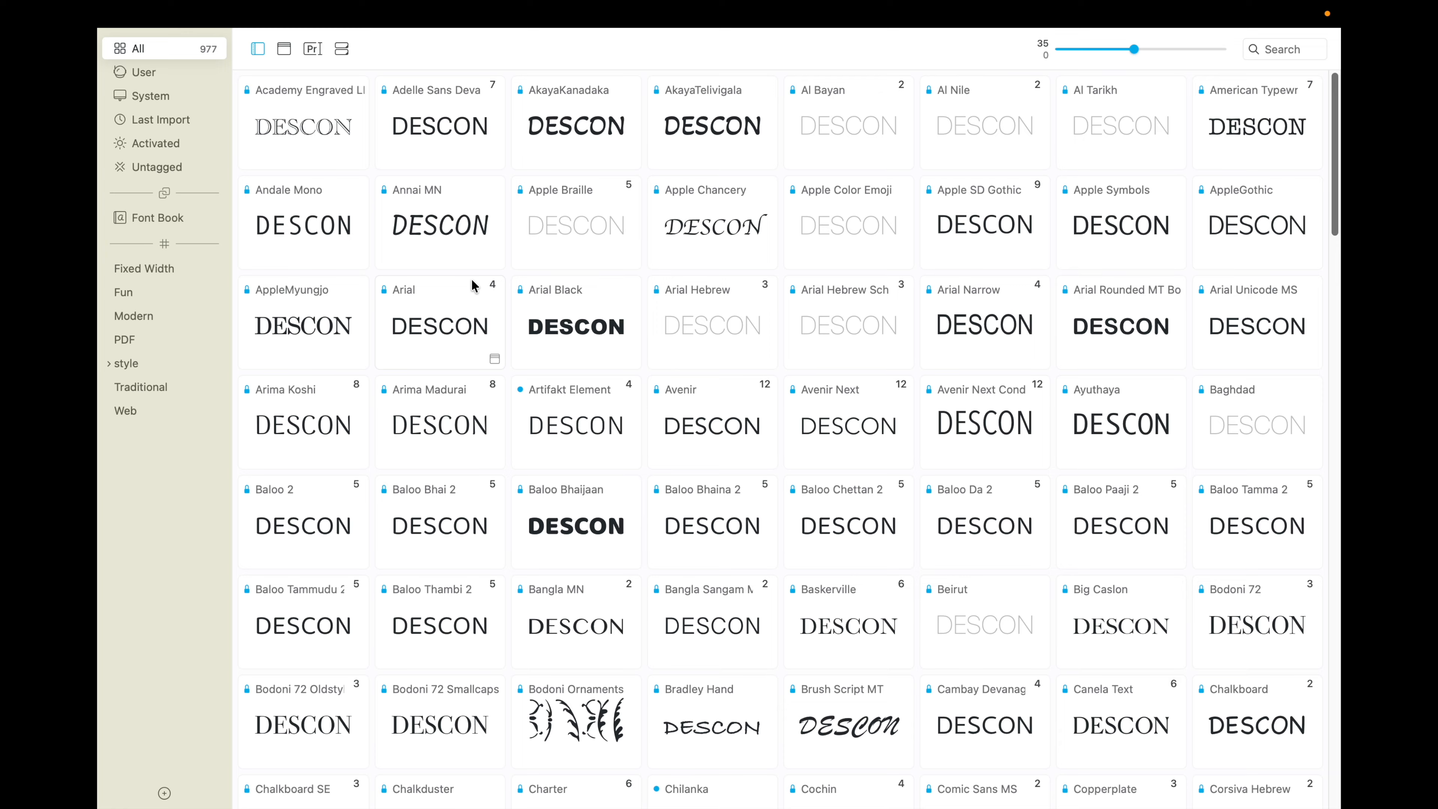
# Step: Look through the DESCON previews of all fonts and briefly view the Quick Collection
pyautogui.scroll(-10, 475, 285)
pyautogui.scroll(5, 475, 285)
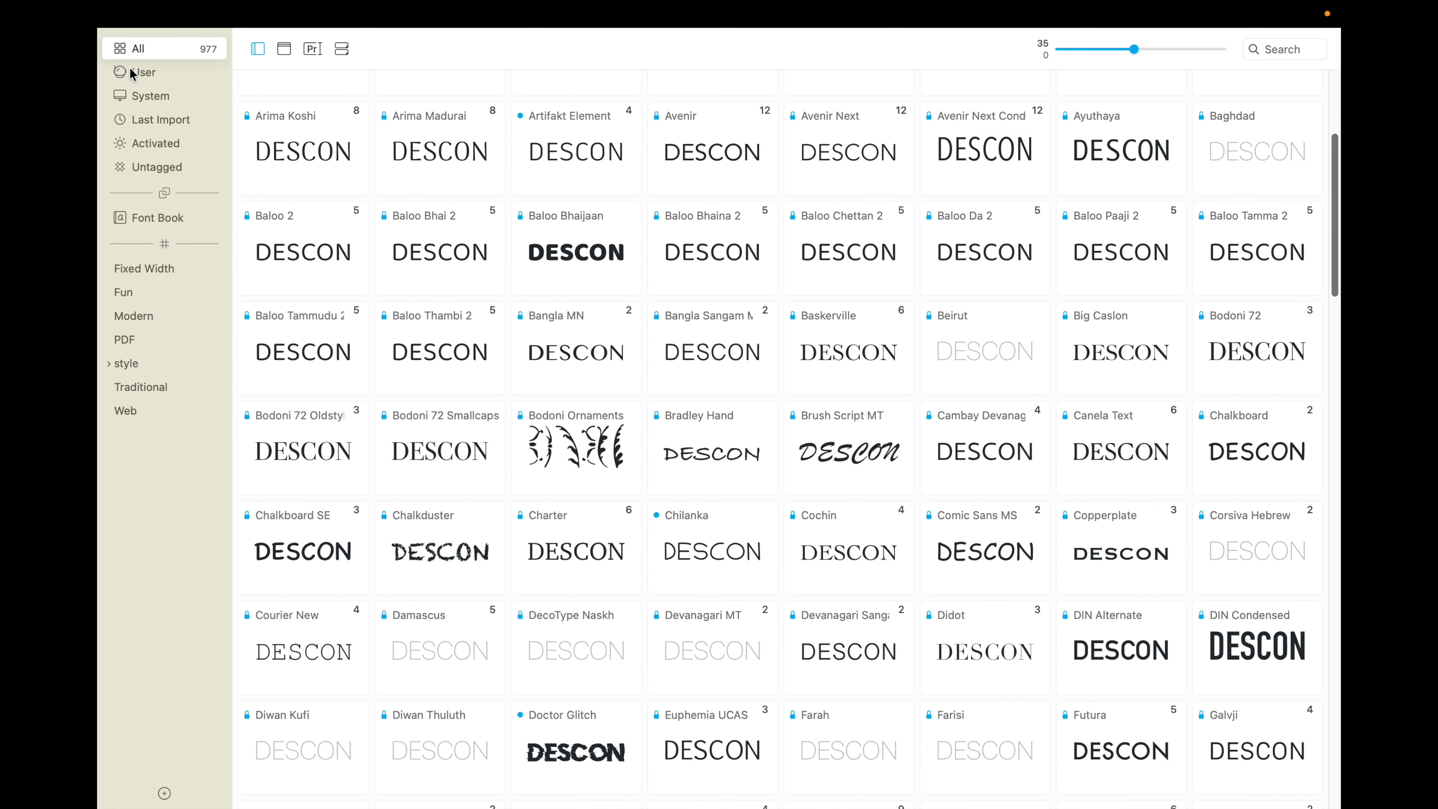
pyautogui.scroll(3, 437, 207)
pyautogui.scroll(-15, 437, 207)
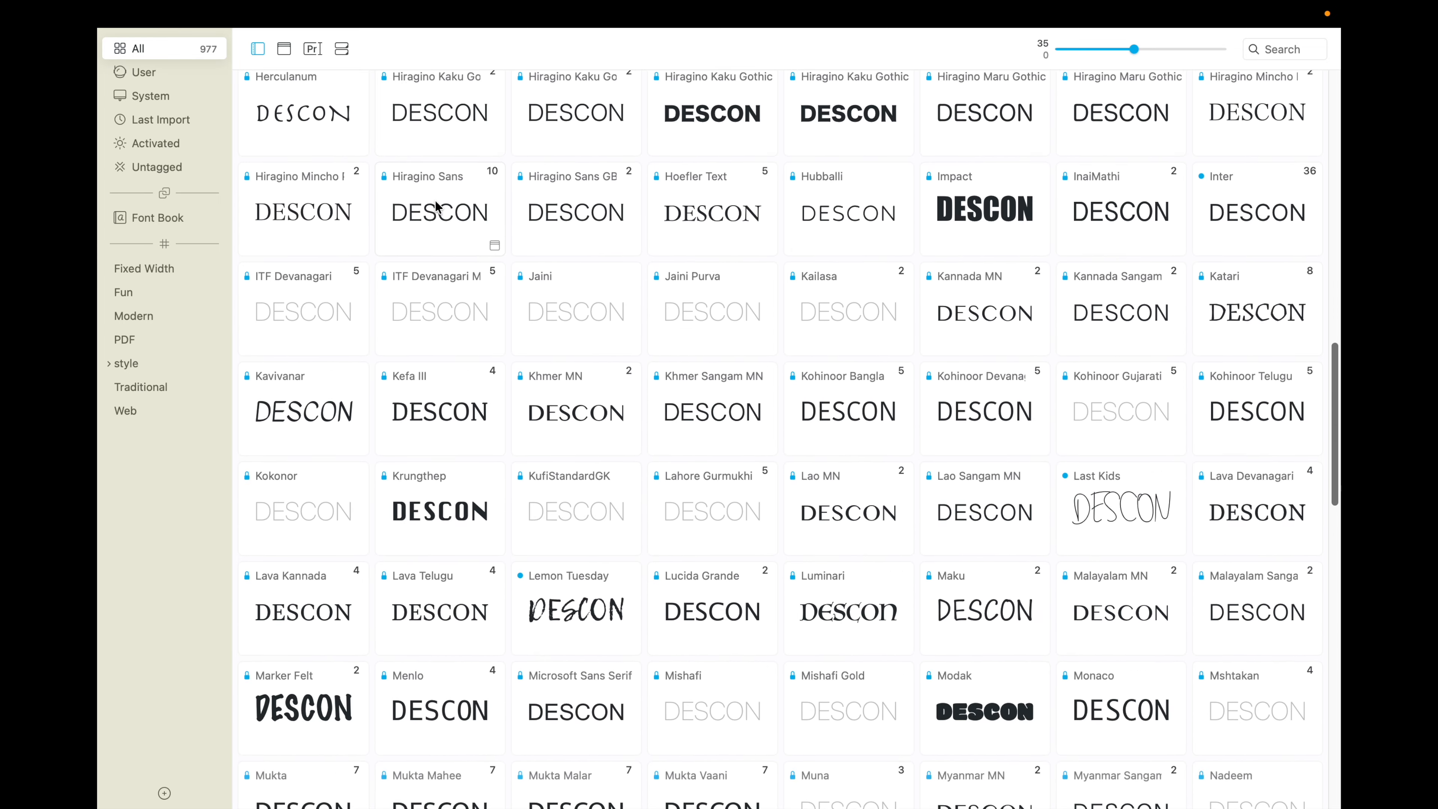
pyautogui.scroll(-12, 436, 207)
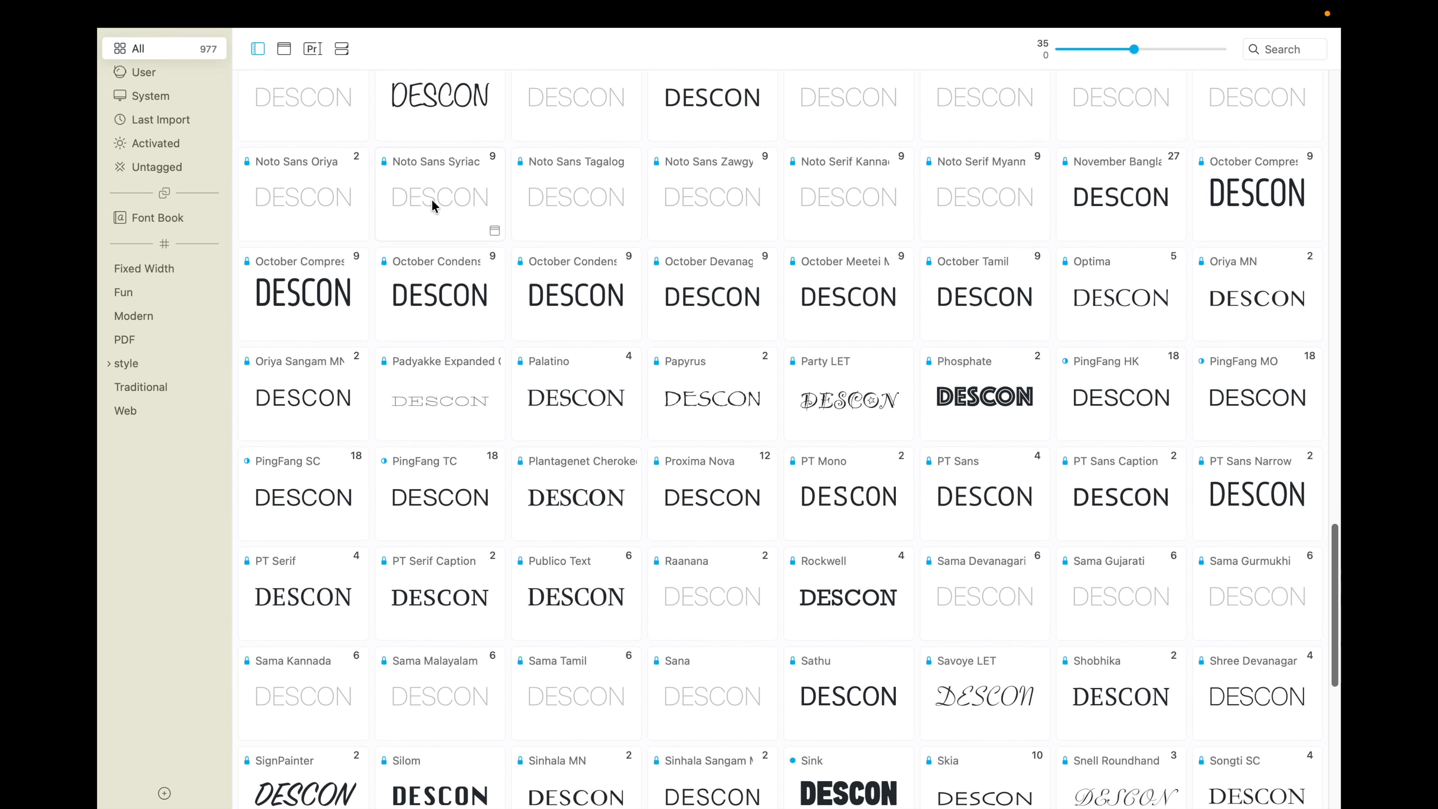
pyautogui.scroll(-3, 432, 201)
pyautogui.scroll(-5, 431, 205)
pyautogui.scroll(20, 431, 198)
pyautogui.scroll(15, 432, 194)
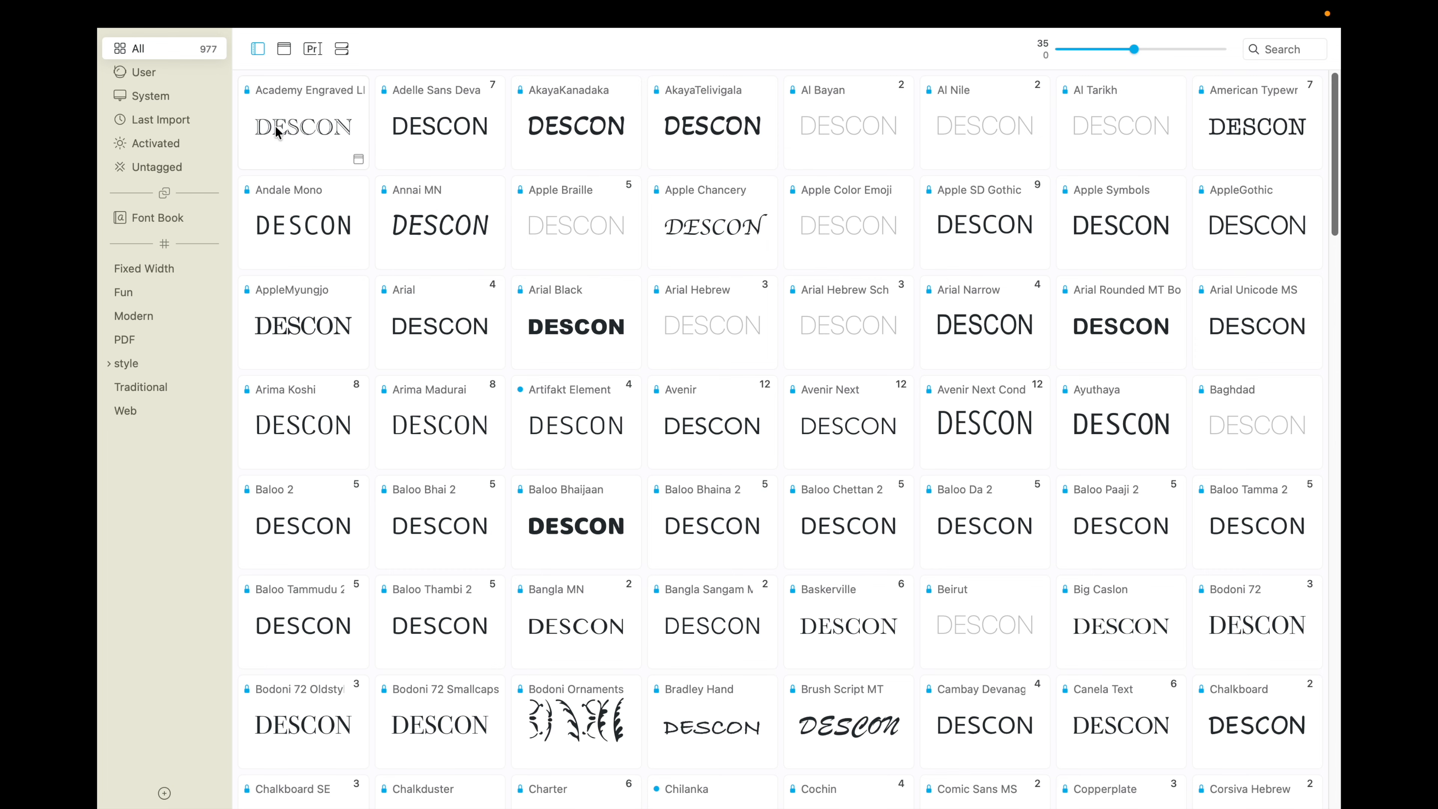
pyautogui.click(286, 51)
pyautogui.click(286, 51)
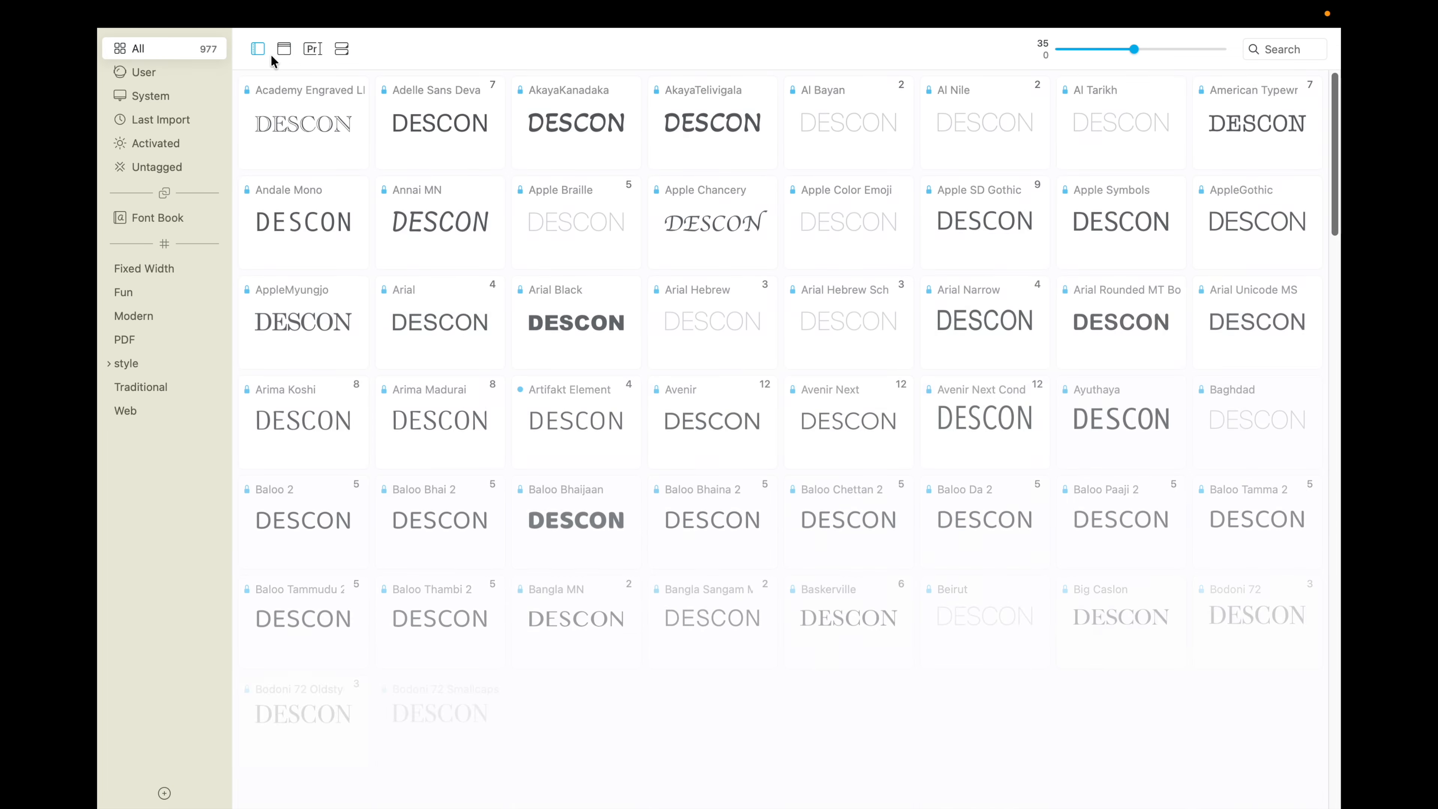
# Step: Try magenta as the preview text colour, set it to black instead, and close the colour picker
pyautogui.click(318, 56)
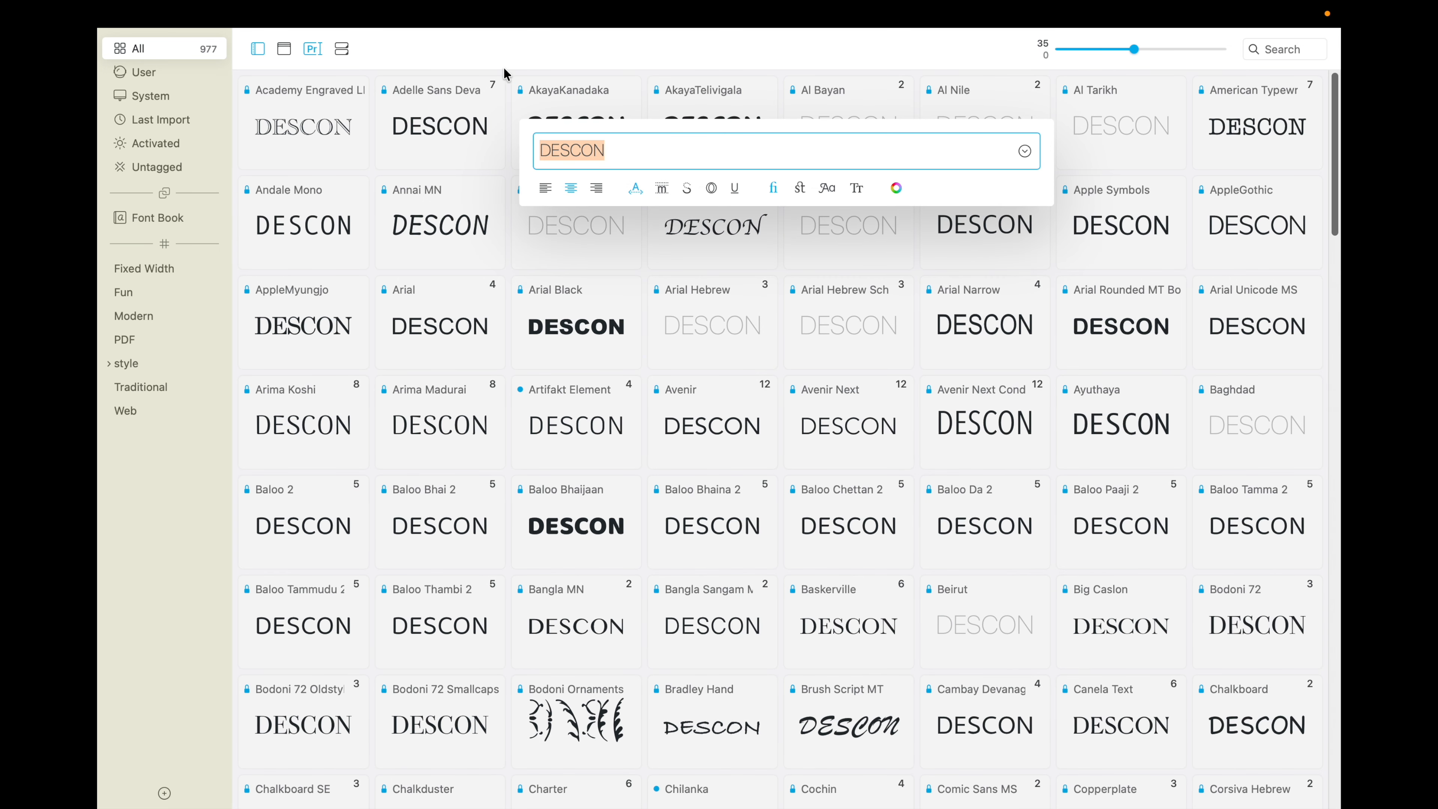
pyautogui.click(897, 188)
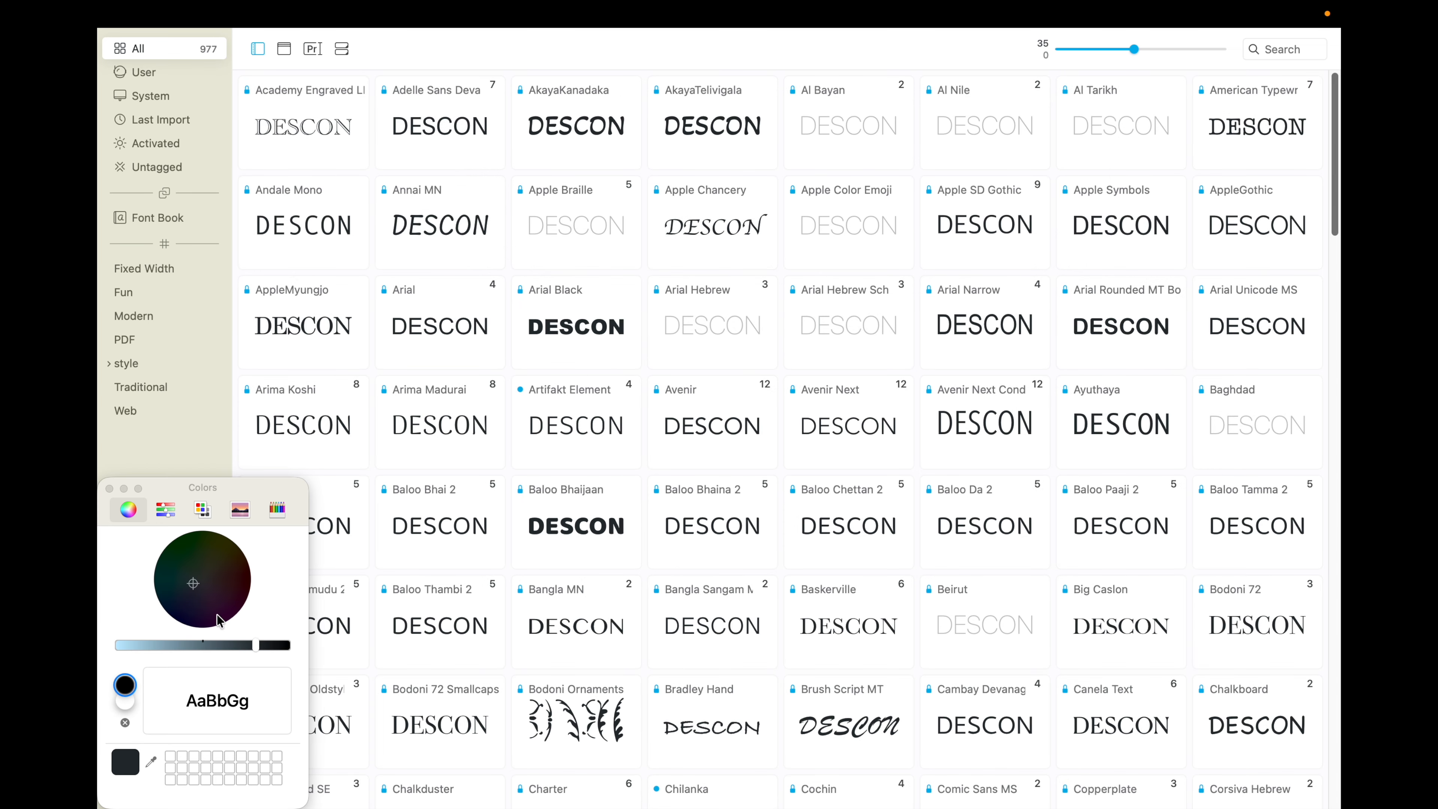
pyautogui.moveTo(179, 573); pyautogui.dragTo(111, 649)
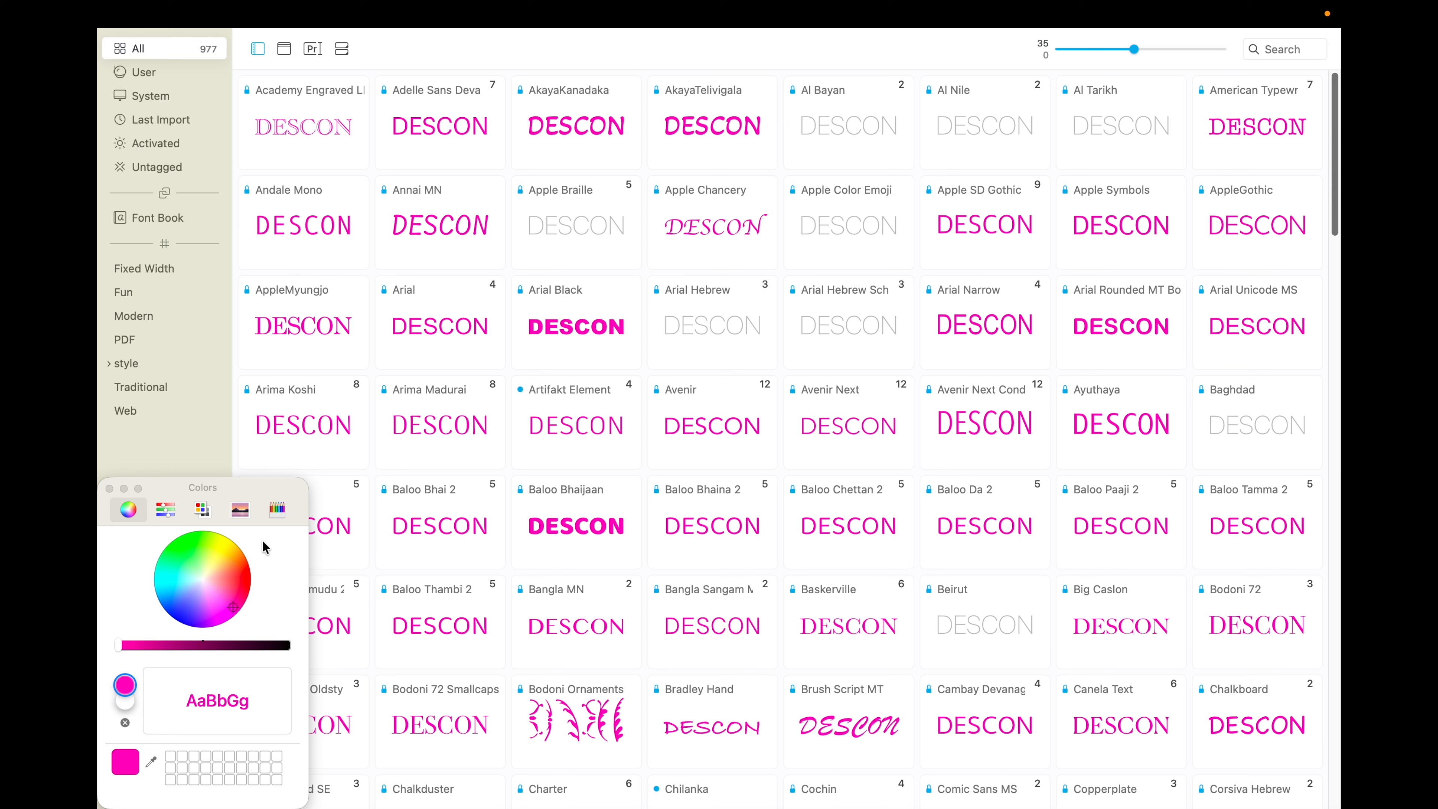
pyautogui.moveTo(263, 646); pyautogui.dragTo(383, 651)
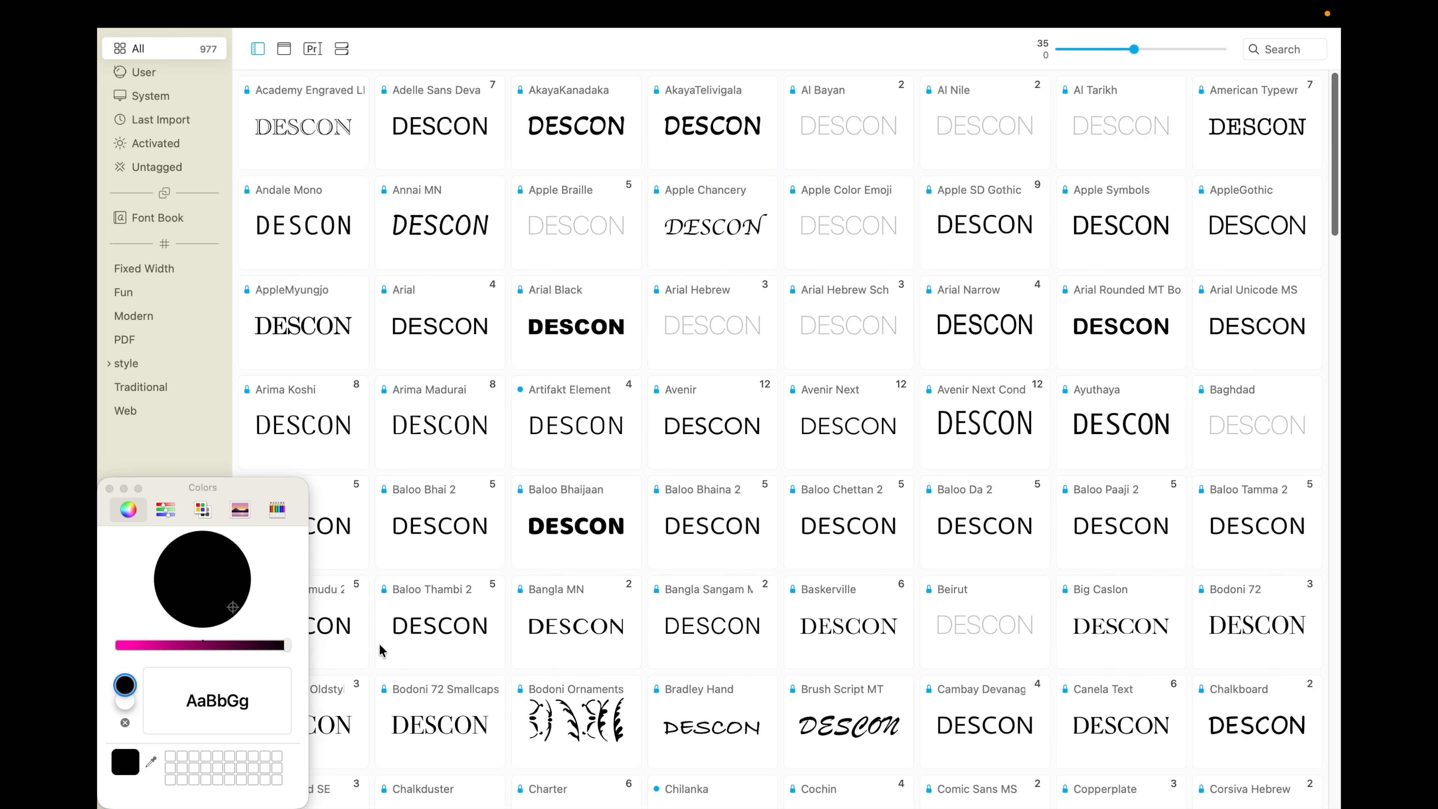
pyautogui.click(110, 489)
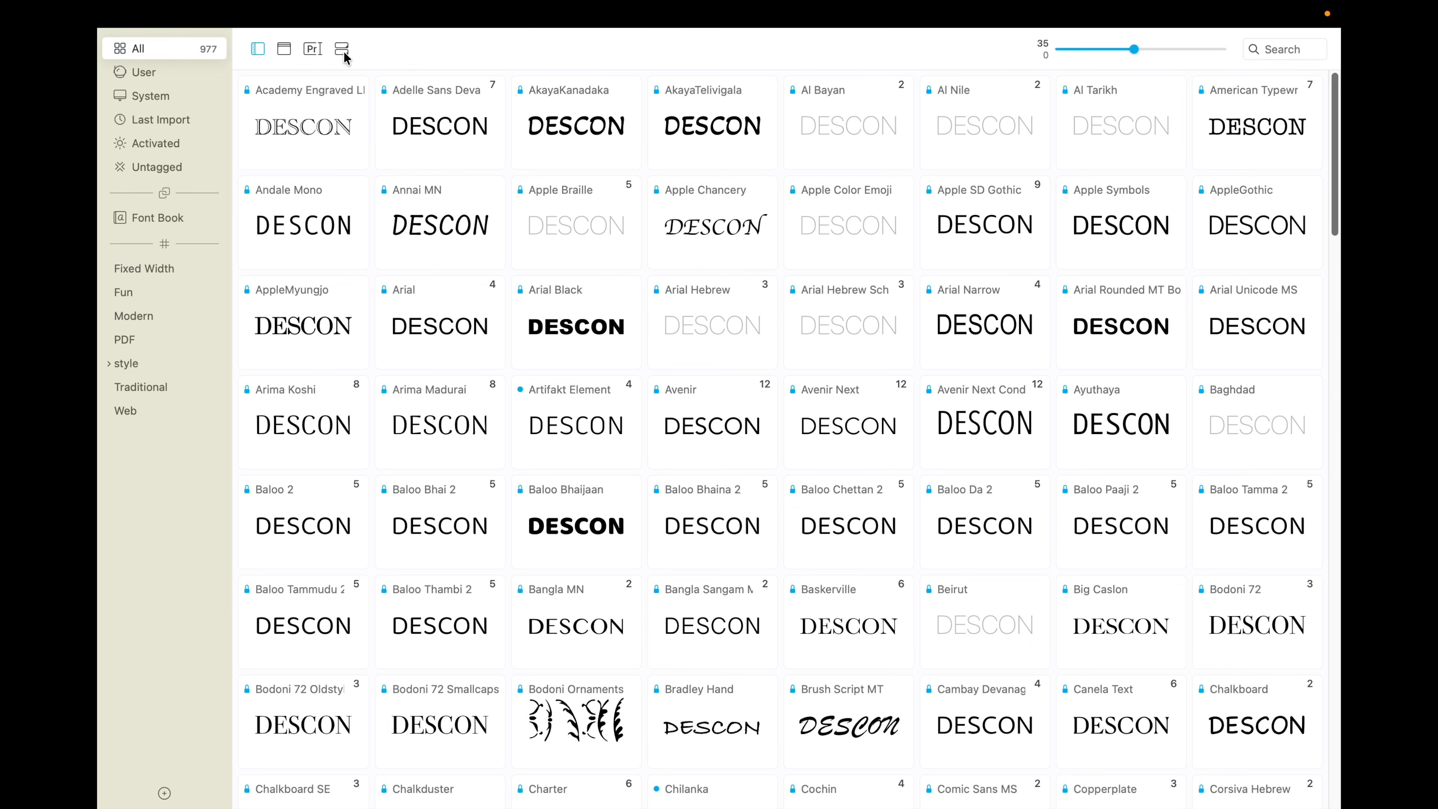
# Step: Enlarge the font preview size to 80
pyautogui.moveTo(1136, 48); pyautogui.dragTo(1179, 50)
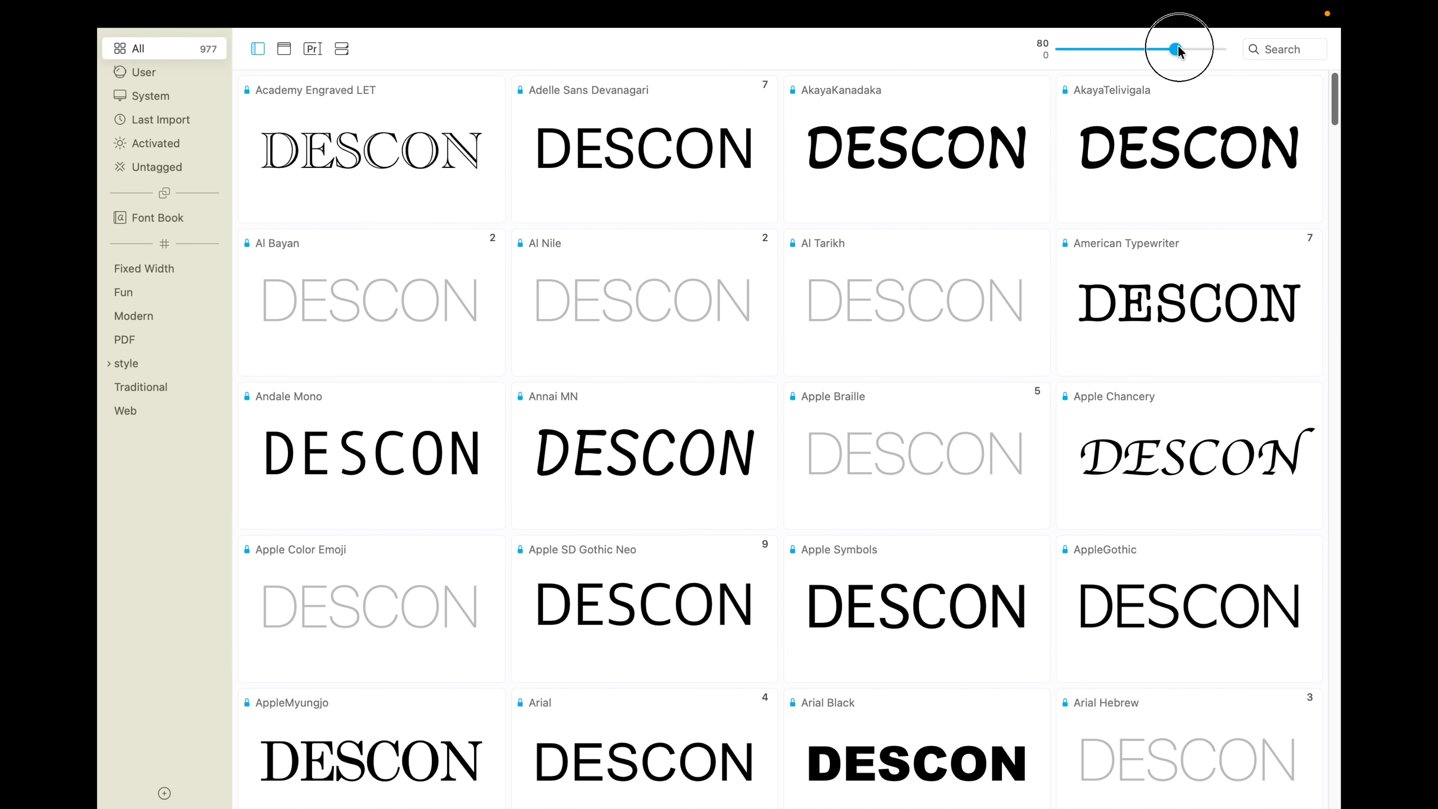
pyautogui.moveTo(1178, 50); pyautogui.dragTo(1178, 50)
# Step: View the fonts tagged Fixed Width, Fun, Modern and PDF one after another
pyautogui.click(149, 268)
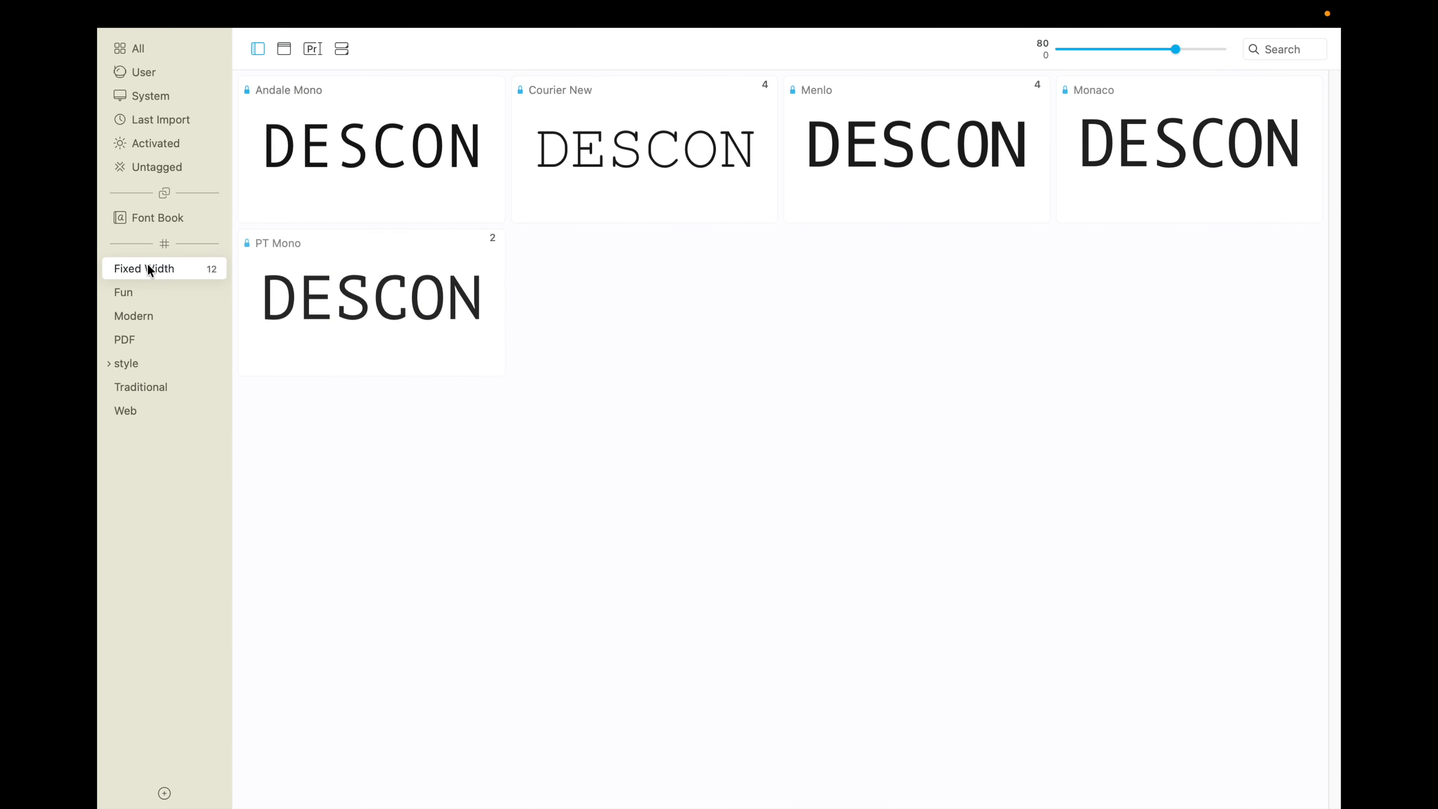
pyautogui.click(135, 290)
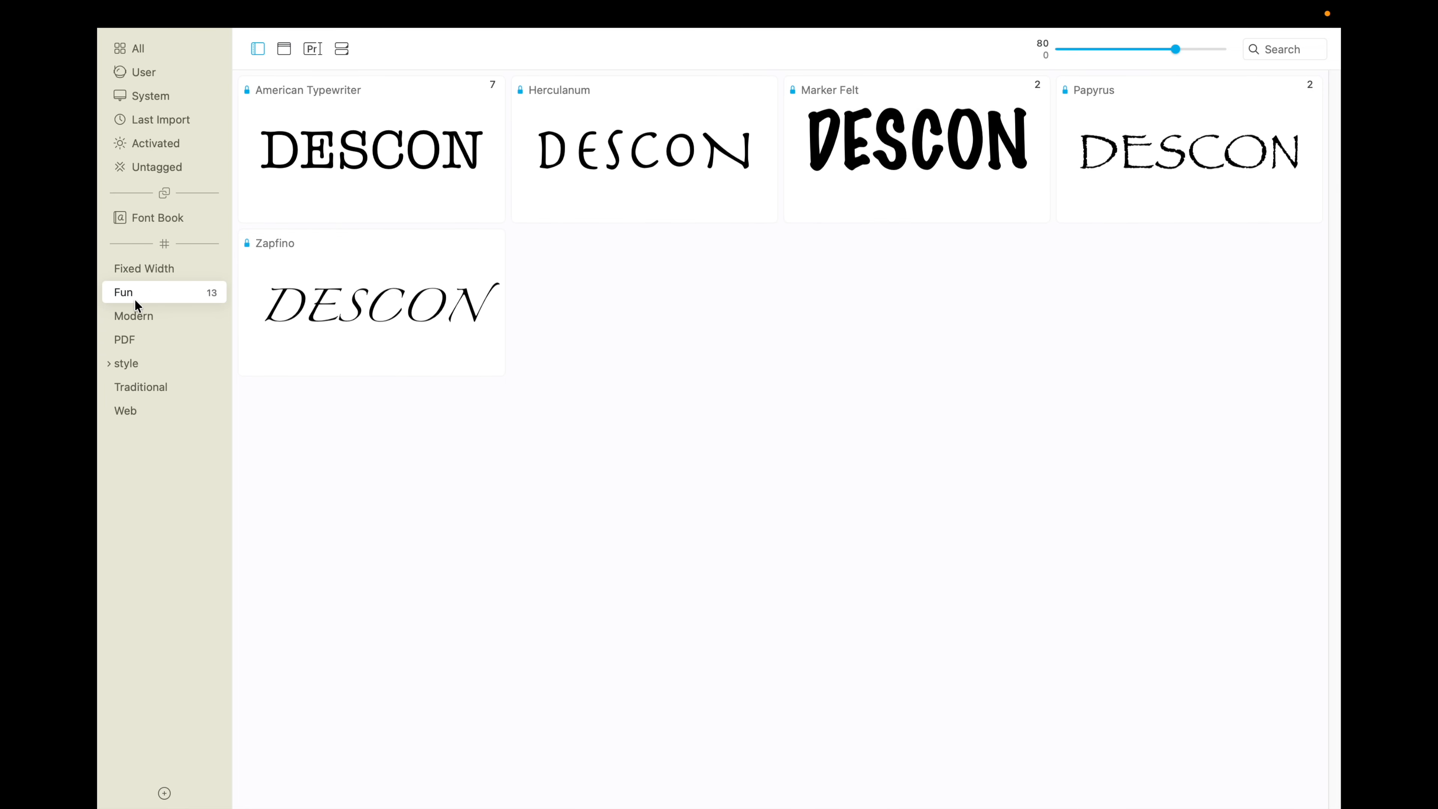
pyautogui.click(133, 316)
pyautogui.click(138, 340)
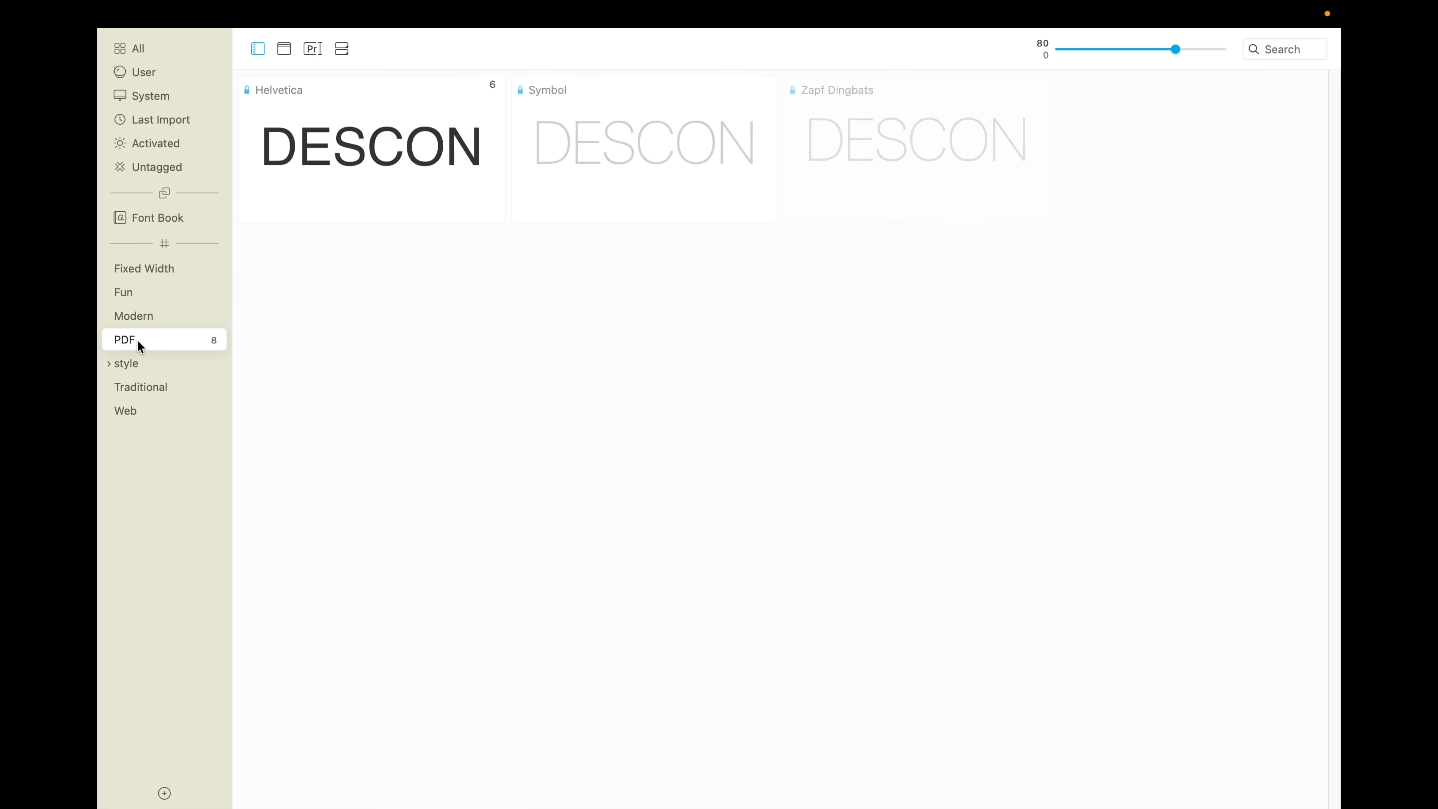
# Step: Expand the style tag and view its monospaced, ornamental, sans, script, serif and symbolic fonts
pyautogui.click(136, 361)
pyautogui.click(108, 365)
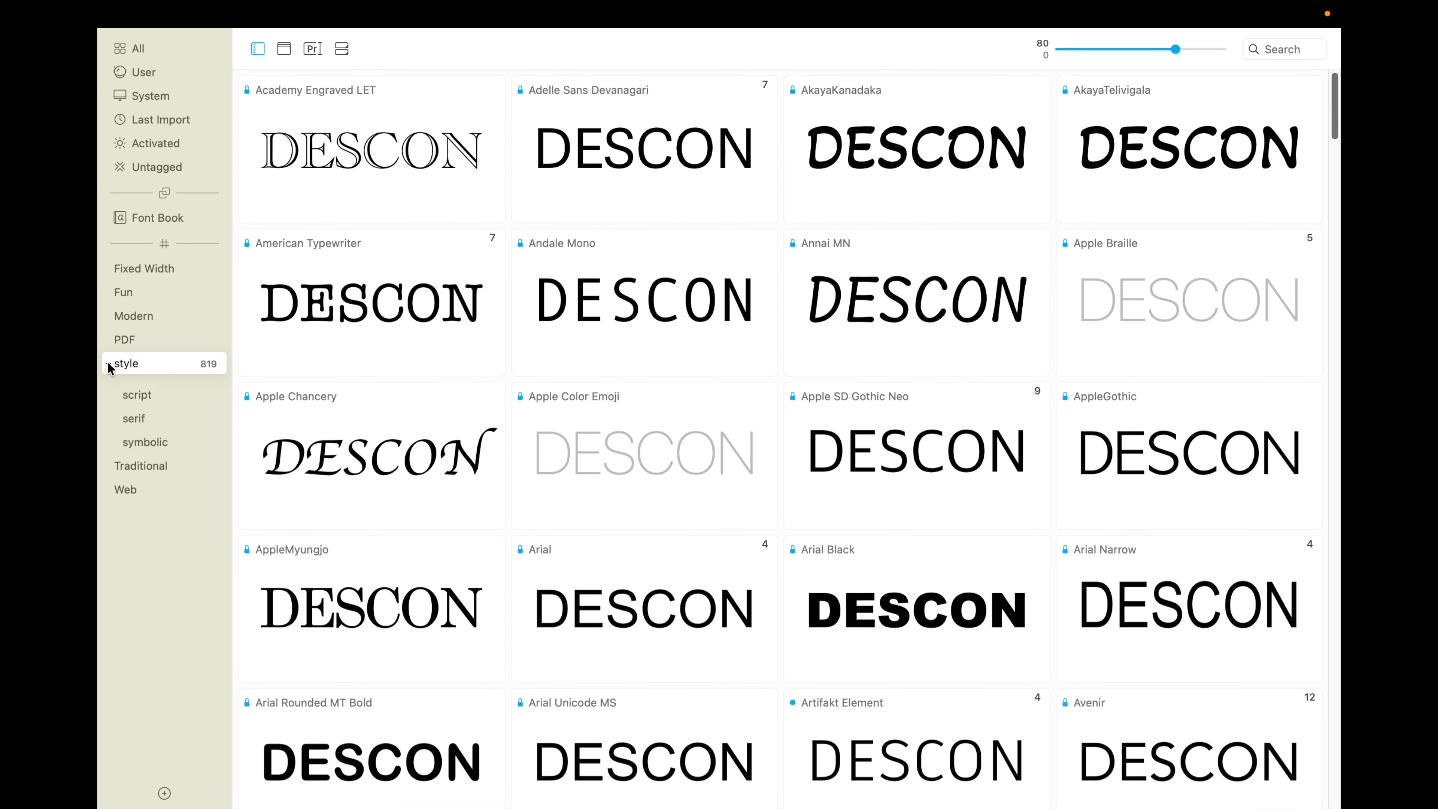
pyautogui.click(142, 391)
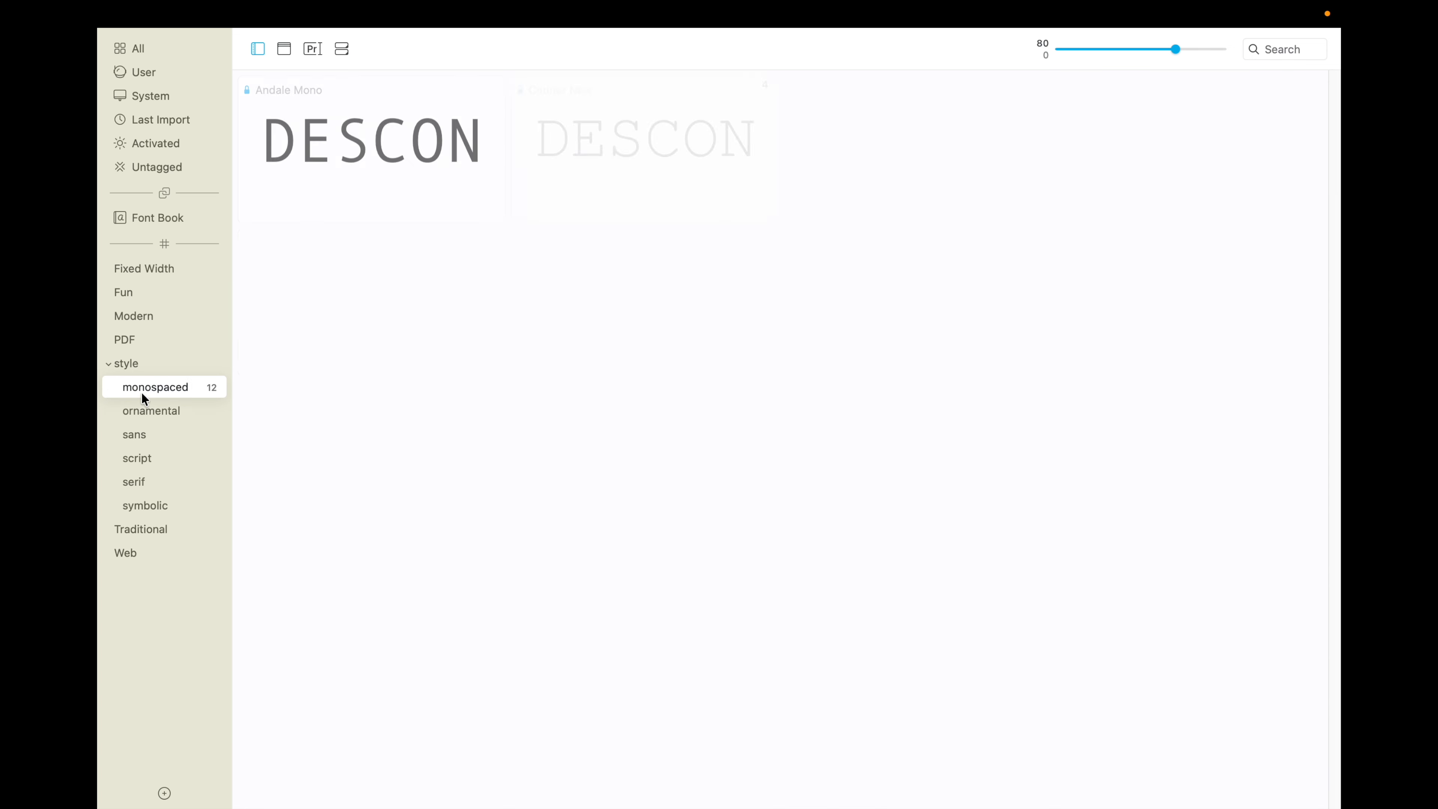
pyautogui.click(143, 405)
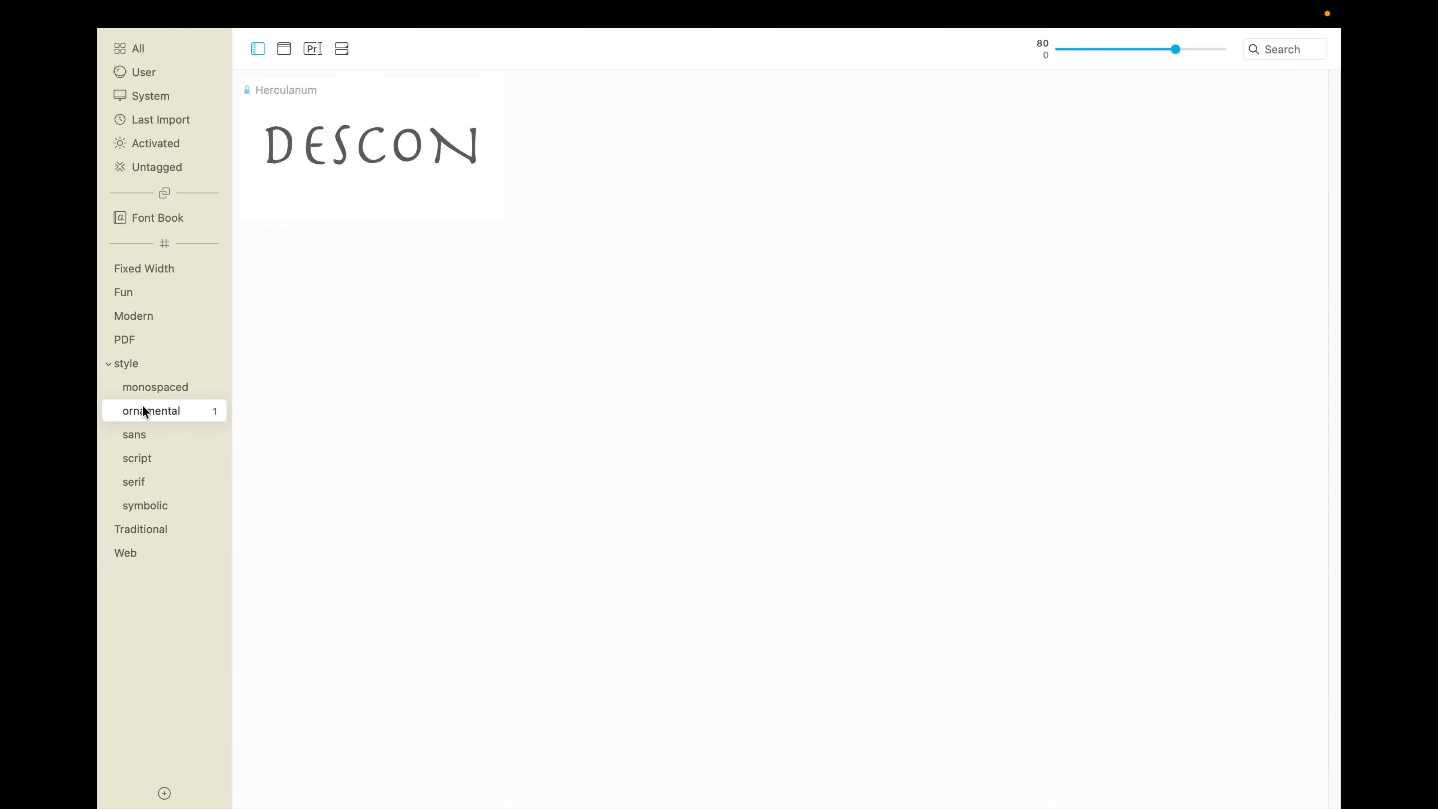
pyautogui.click(142, 438)
pyautogui.click(142, 458)
pyautogui.click(142, 482)
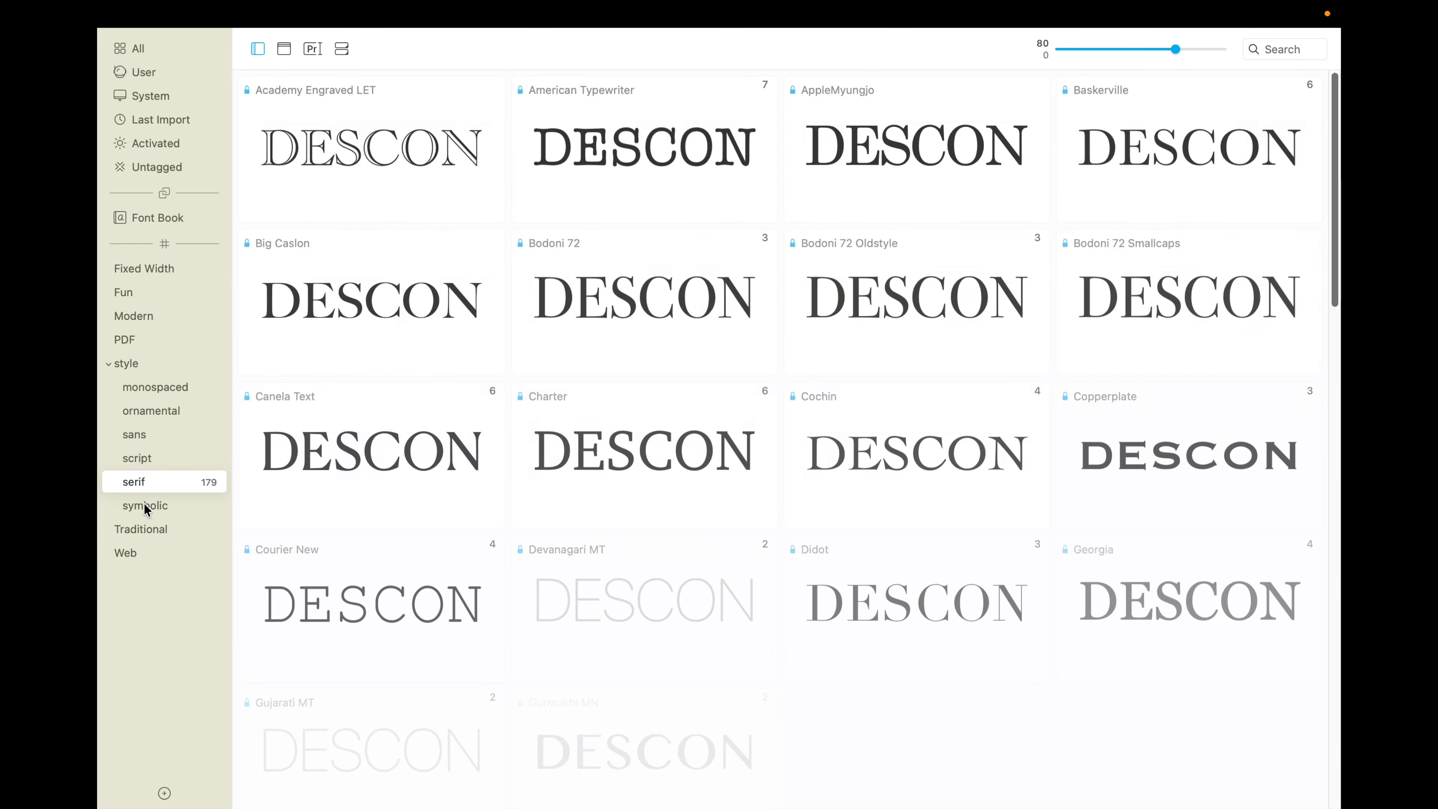
pyautogui.click(145, 506)
# Step: View the fonts tagged Traditional and Web, and collapse the style tag group
pyautogui.click(142, 523)
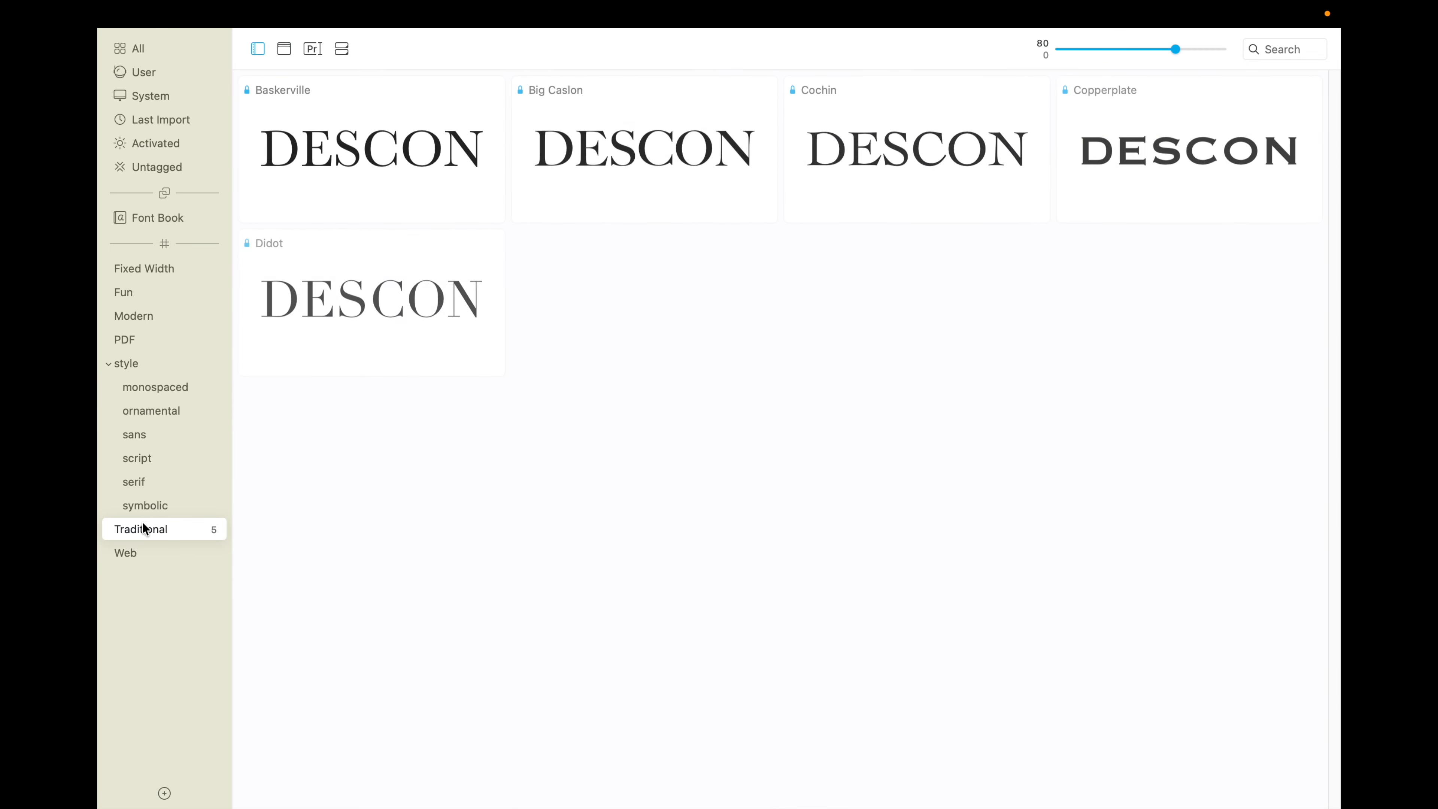
pyautogui.click(134, 547)
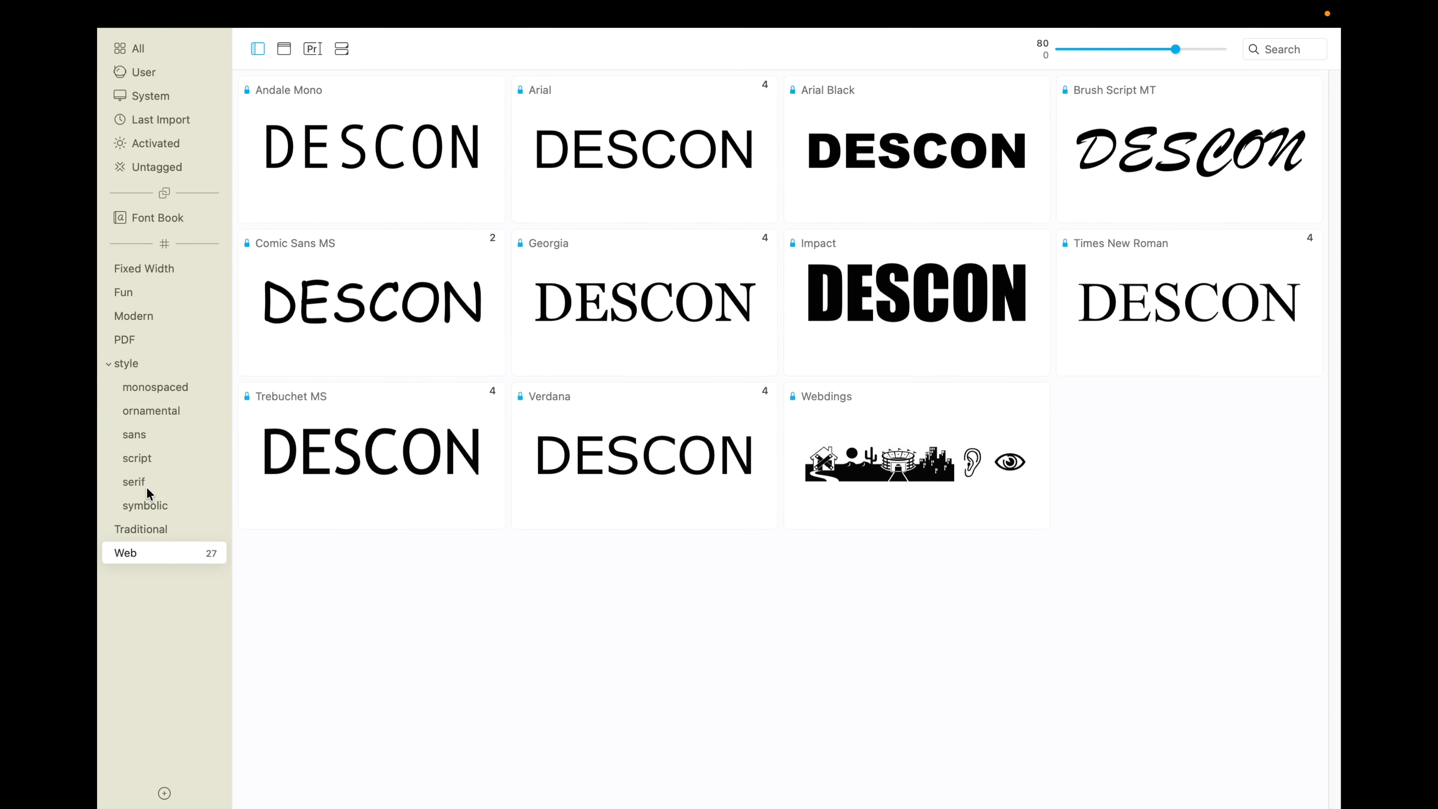
pyautogui.click(109, 365)
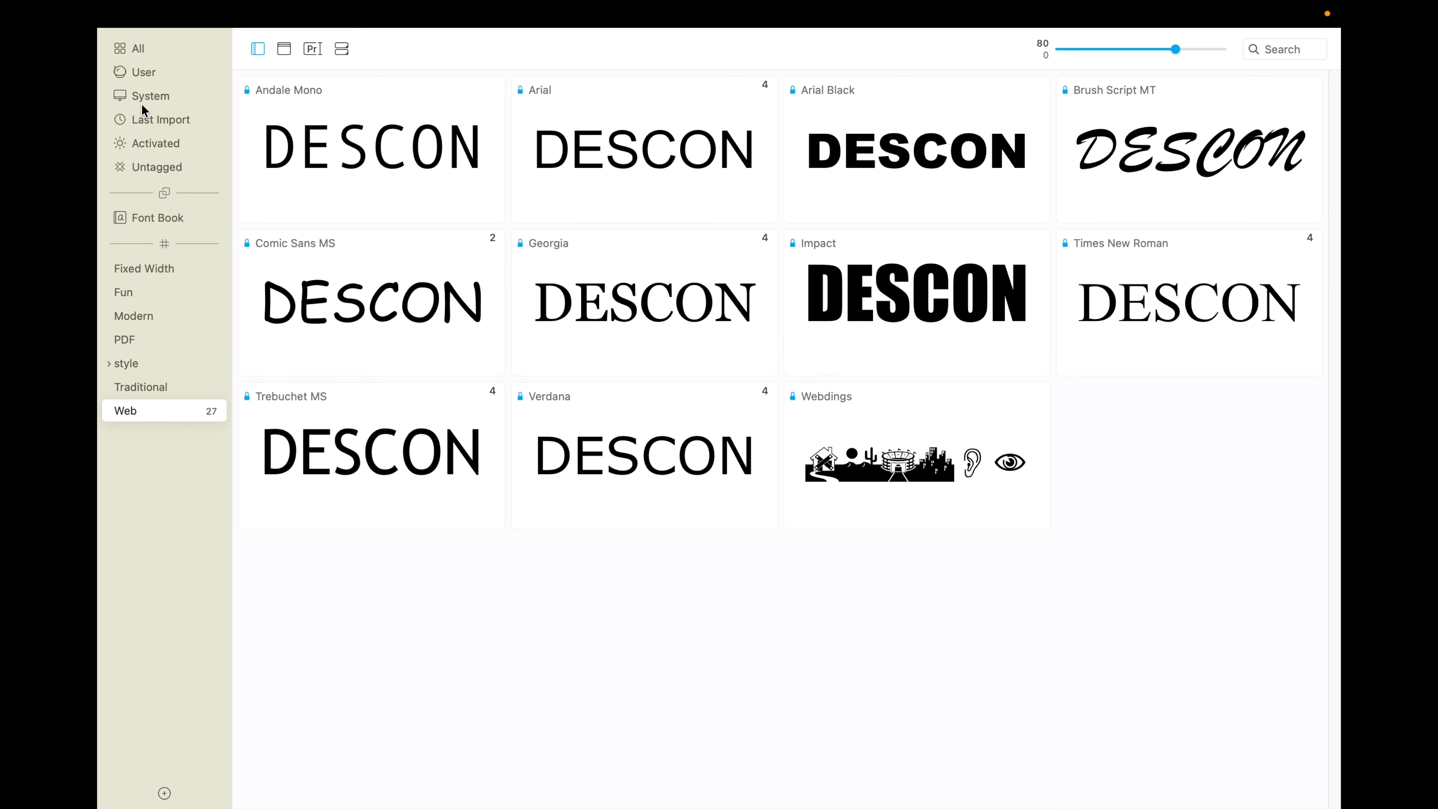
# Step: Show all fonts again and examine the enlarged DESCON previews down through the fonts starting with M
pyautogui.click(140, 50)
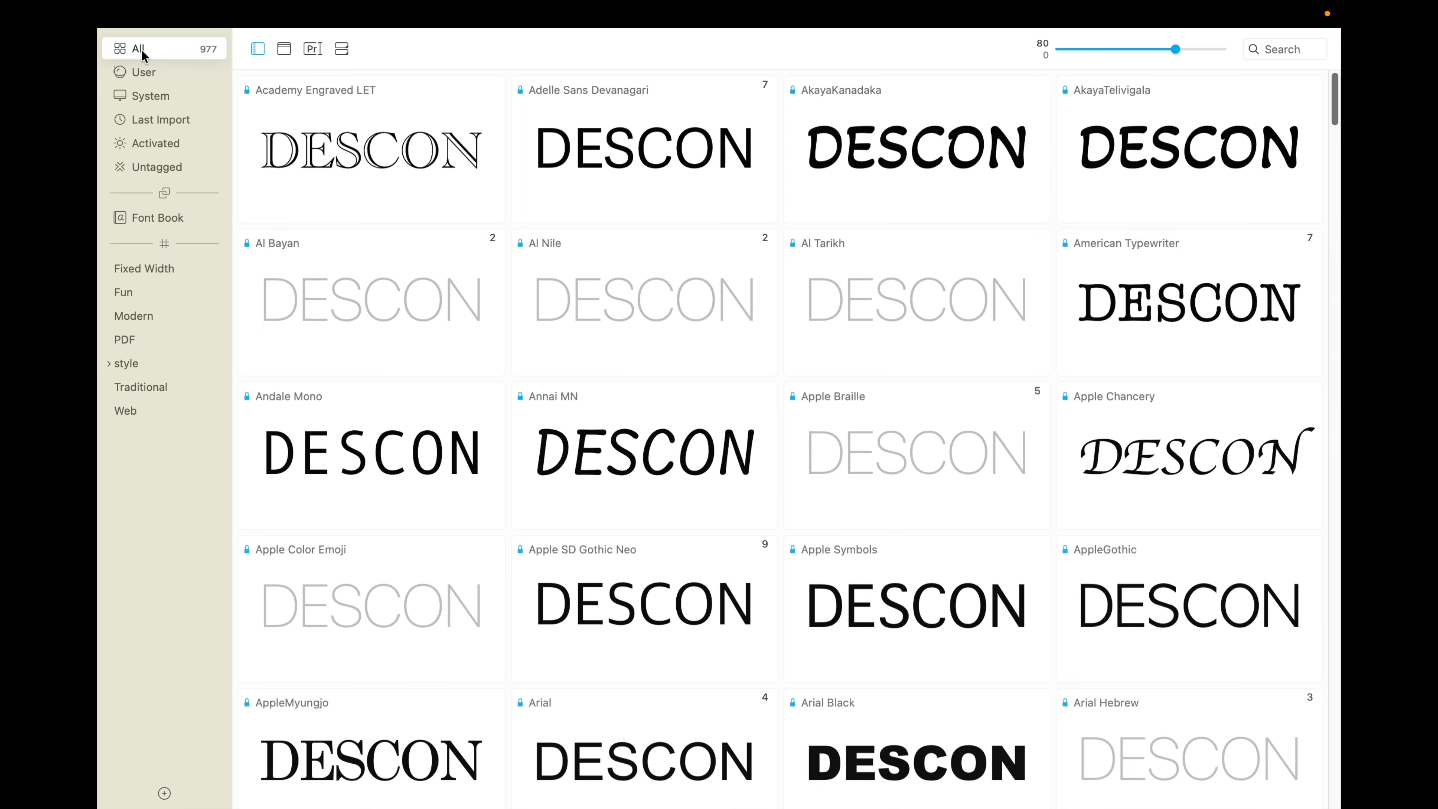
pyautogui.scroll(-10, 705, 340)
pyautogui.scroll(-15, 705, 340)
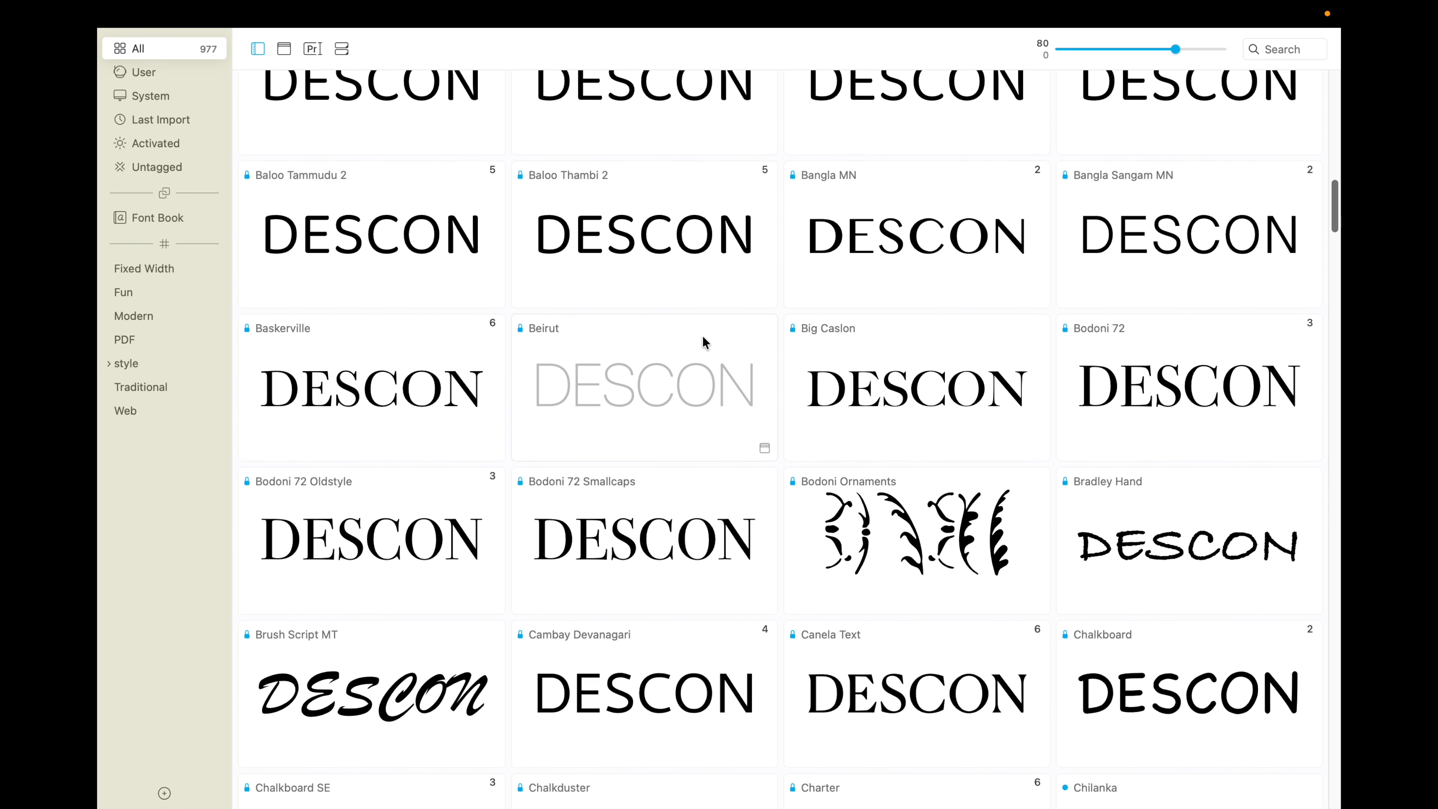
pyautogui.scroll(-13, 705, 342)
pyautogui.scroll(-4, 700, 338)
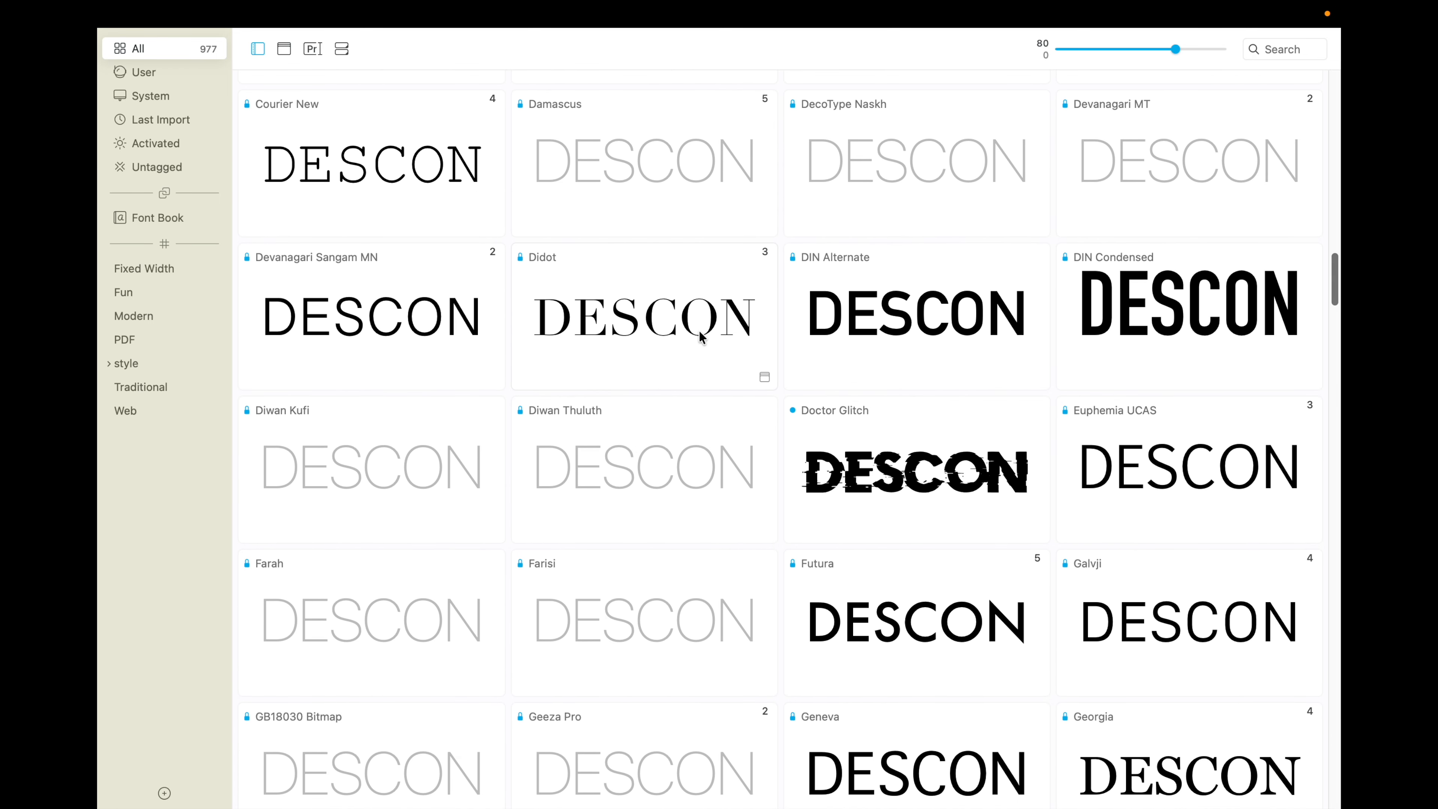
pyautogui.scroll(-7, 701, 338)
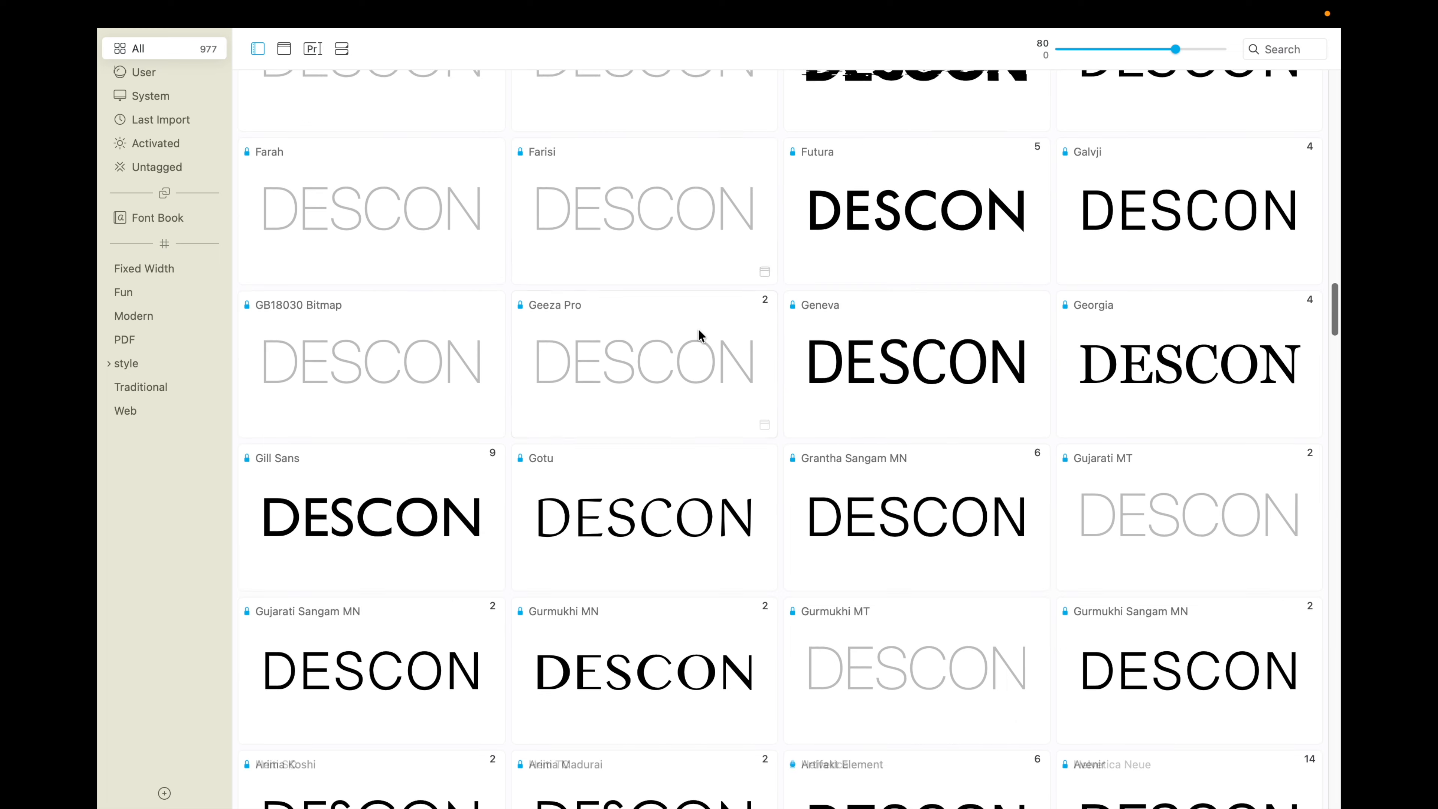
pyautogui.scroll(-2, 697, 334)
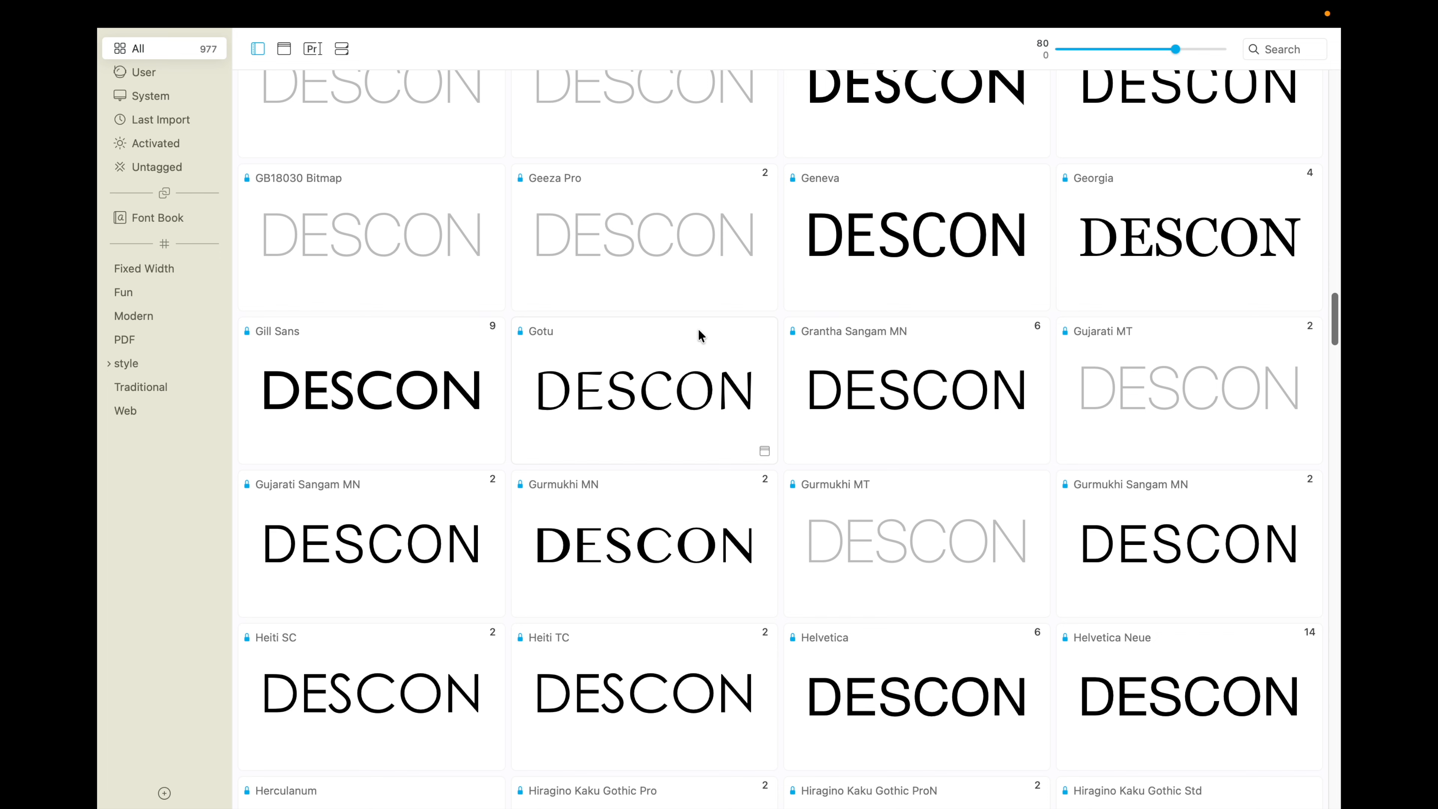
pyautogui.scroll(-8, 699, 335)
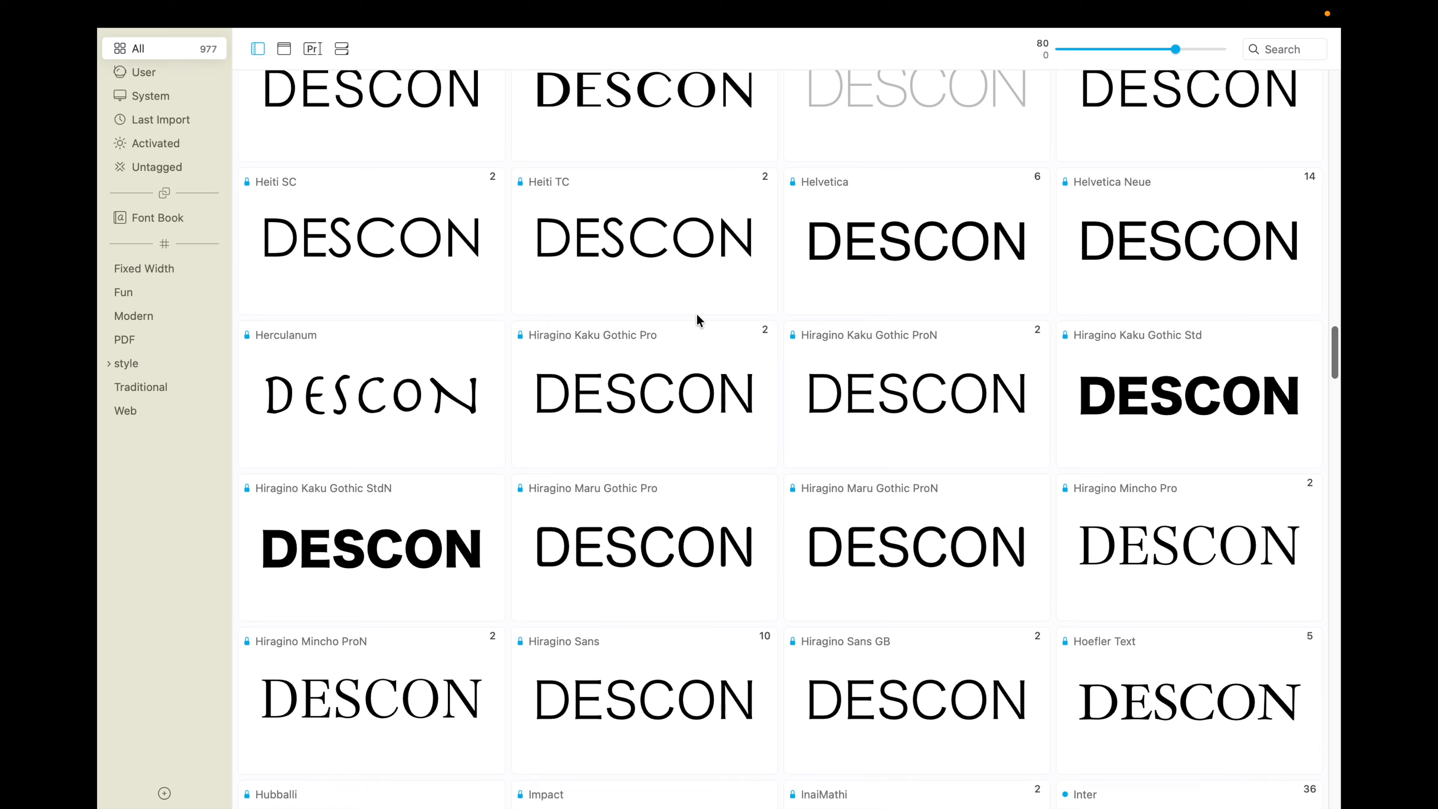
pyautogui.scroll(-12, 697, 316)
pyautogui.scroll(-10, 697, 315)
pyautogui.scroll(-10, 697, 321)
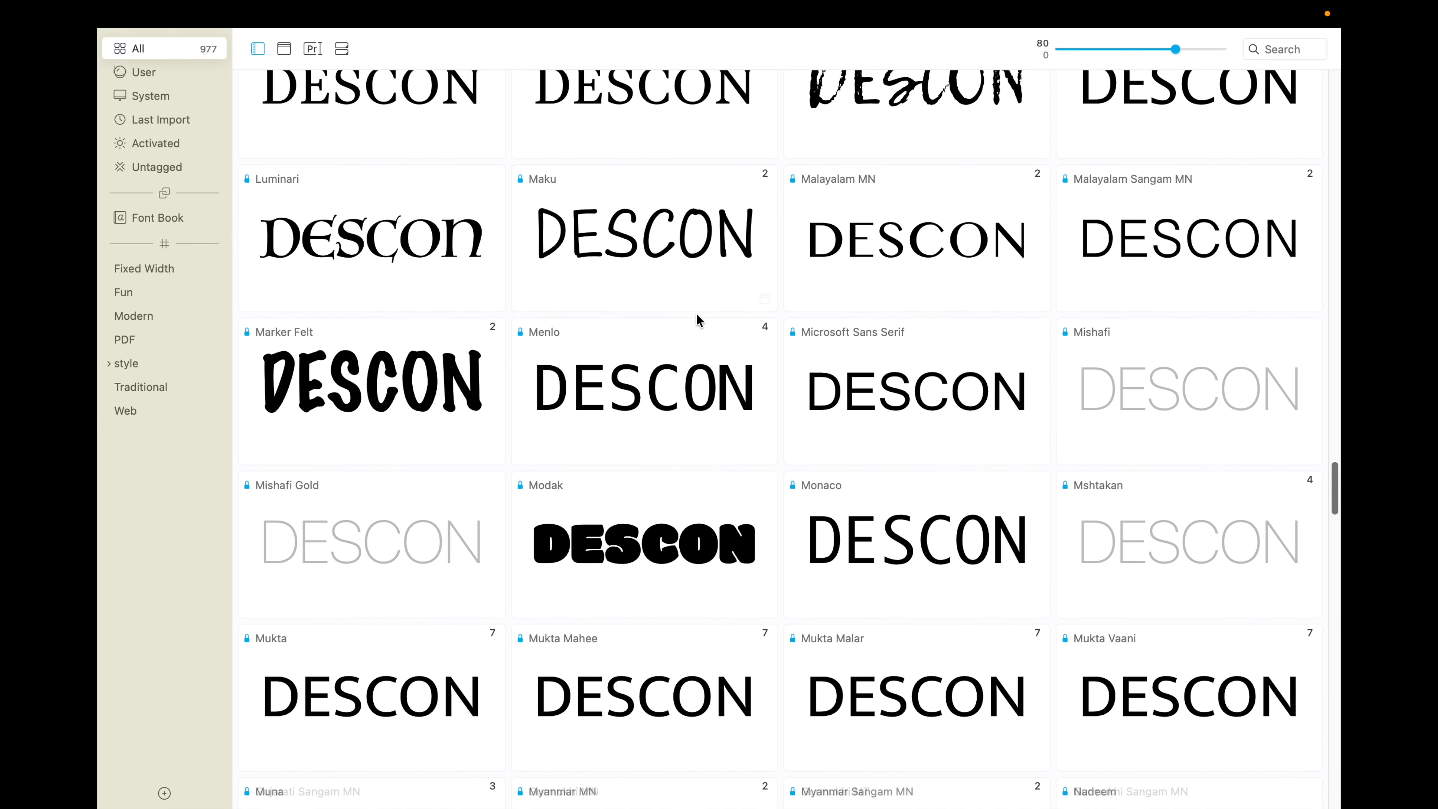
pyautogui.scroll(-2, 699, 320)
pyautogui.scroll(-3, 699, 321)
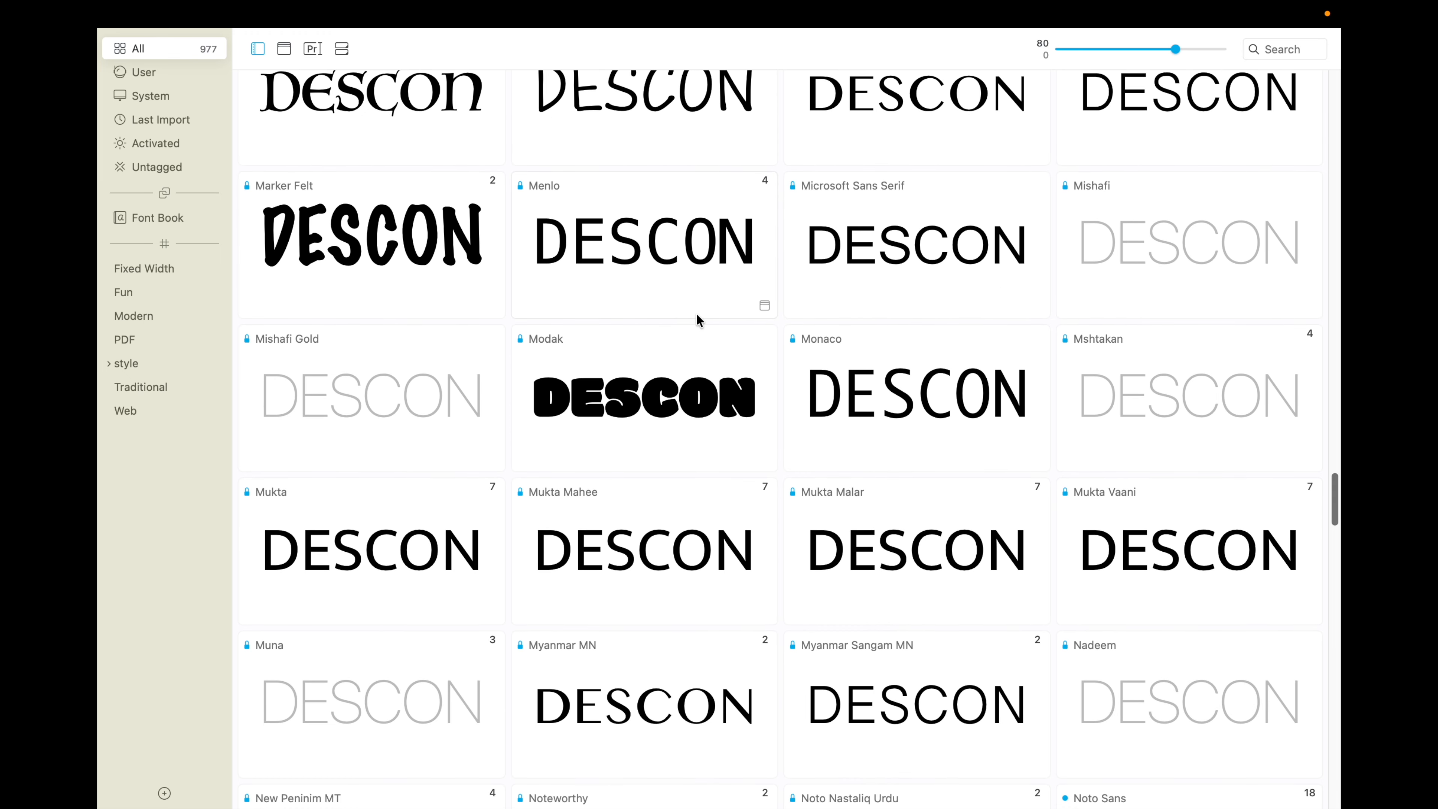
pyautogui.scroll(-1, 700, 320)
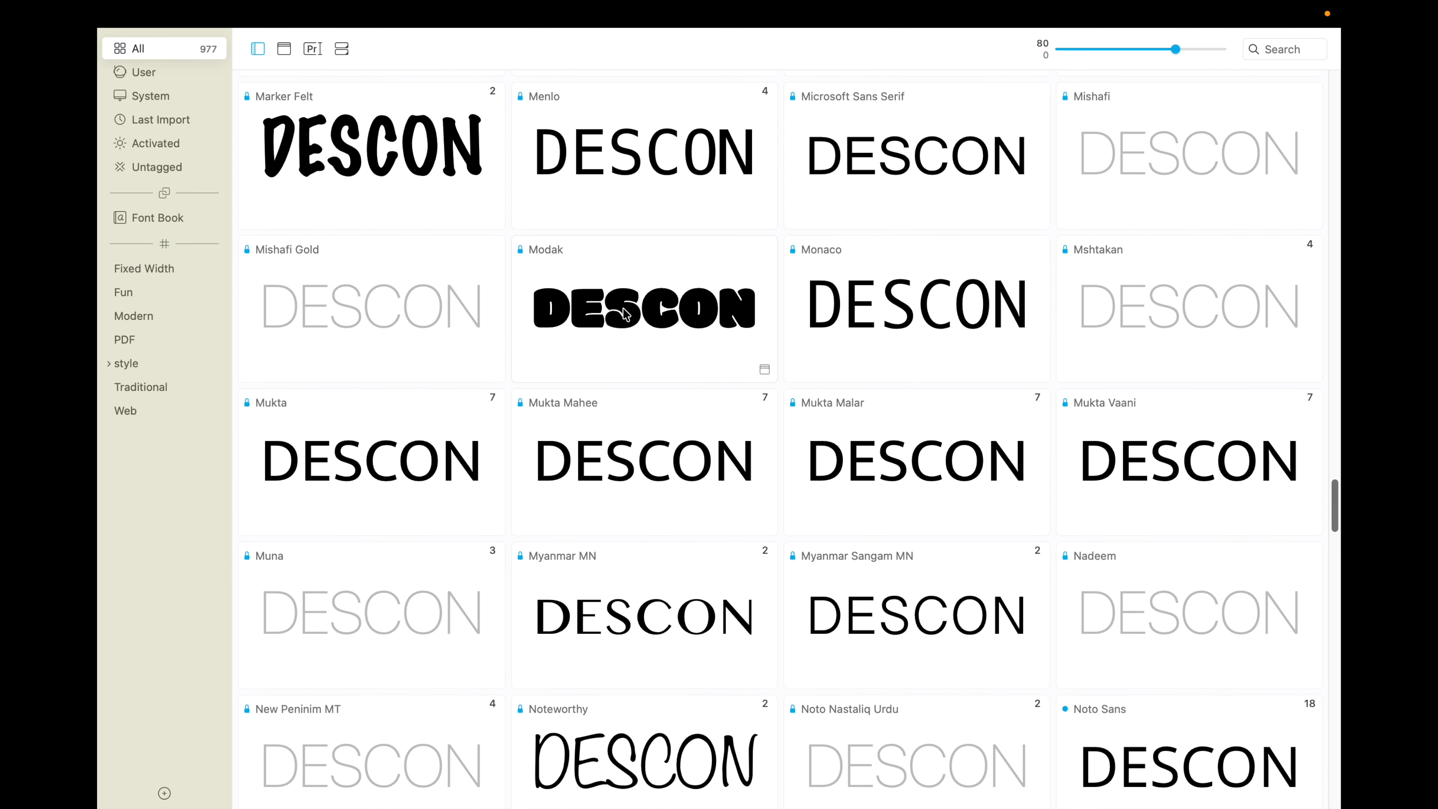
# Step: Look through the DESCON previews of the fonts starting with M and N, and open the details of Modak
pyautogui.scroll(-4, 626, 313)
pyautogui.scroll(-8, 624, 313)
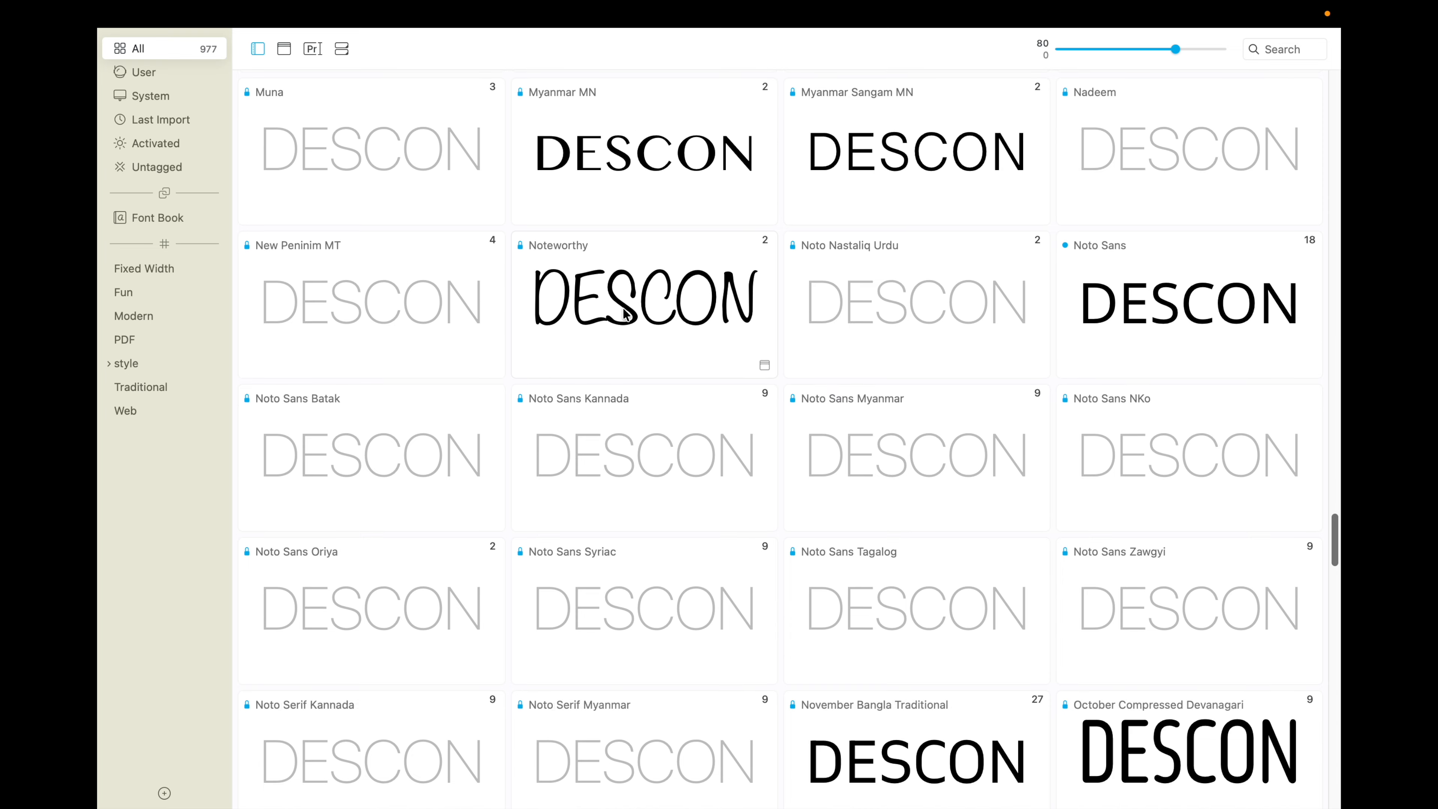
pyautogui.scroll(10, 622, 307)
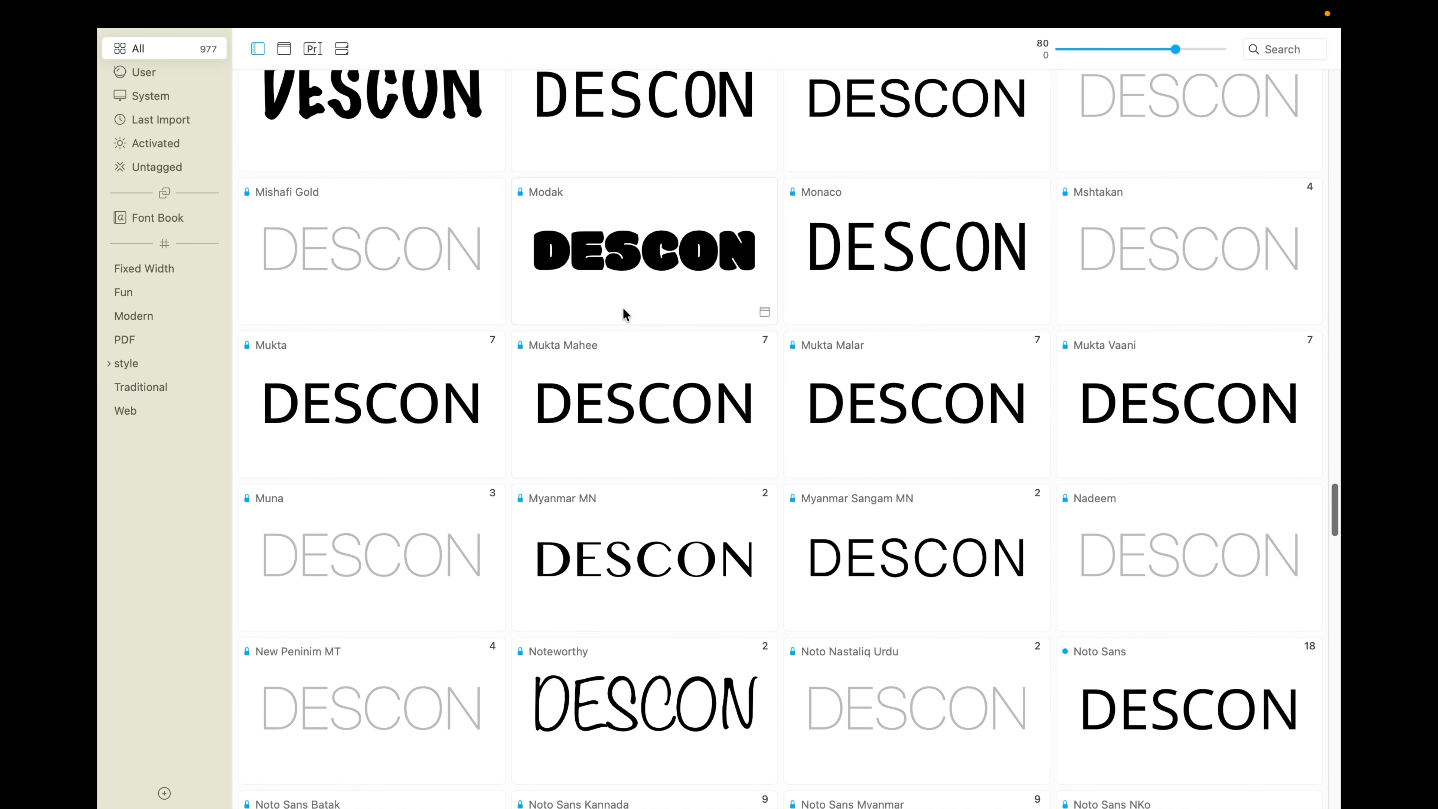
pyautogui.click(644, 269)
pyautogui.doubleClick(643, 268)
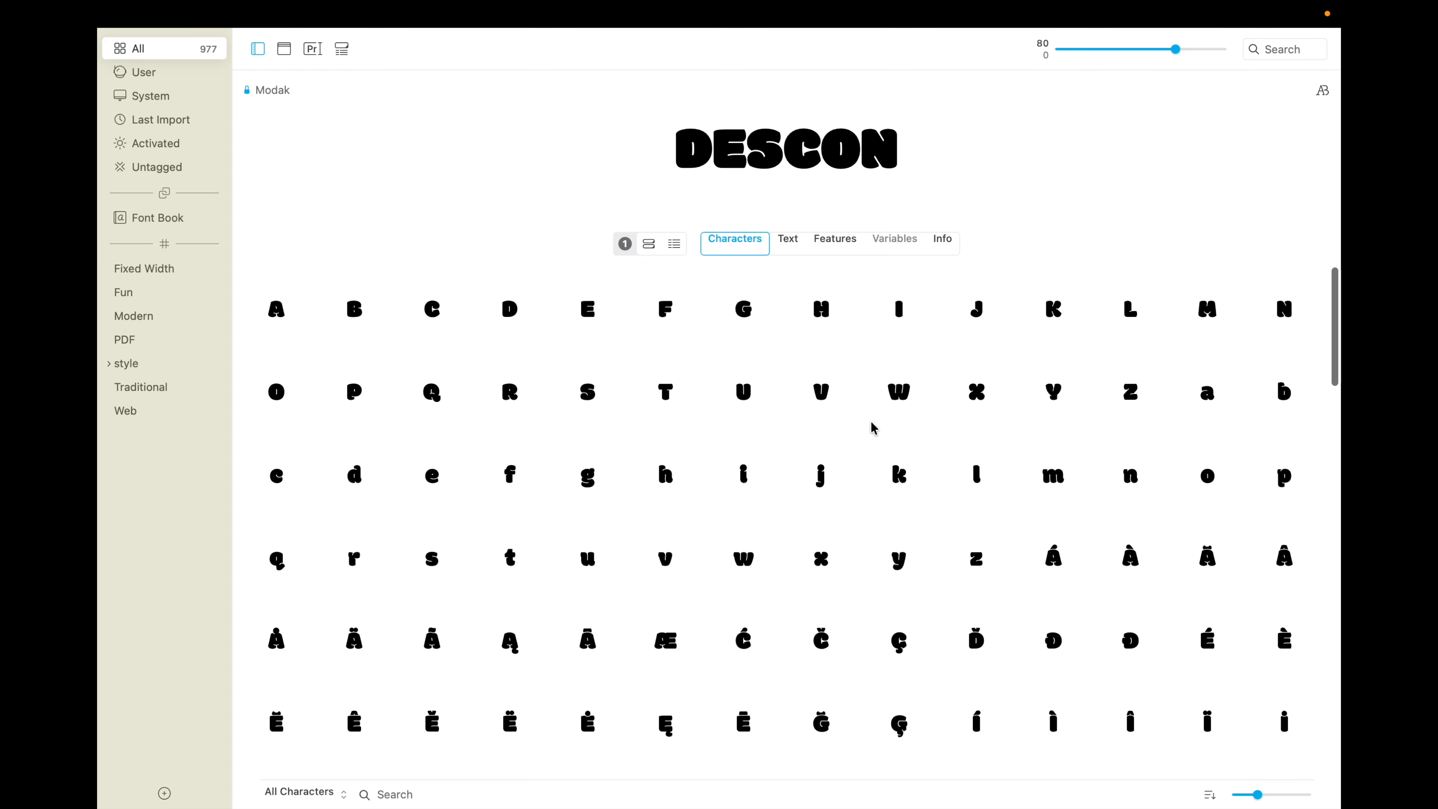
# Step: Examine the full character set of Modak, from the Latin letters to the symbols, and return to its start
pyautogui.scroll(-20, 882, 328)
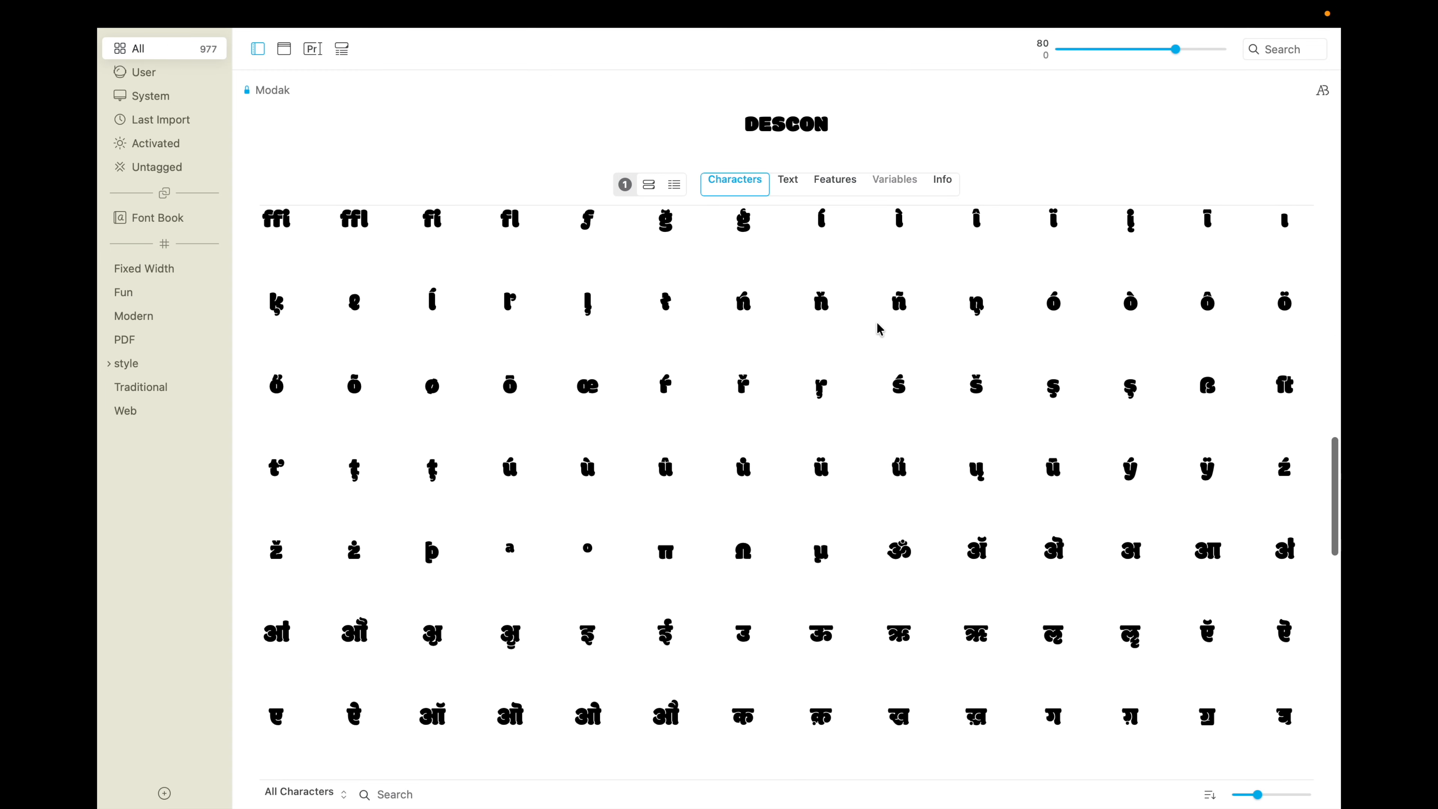
pyautogui.scroll(-5, 877, 328)
pyautogui.scroll(-3, 879, 330)
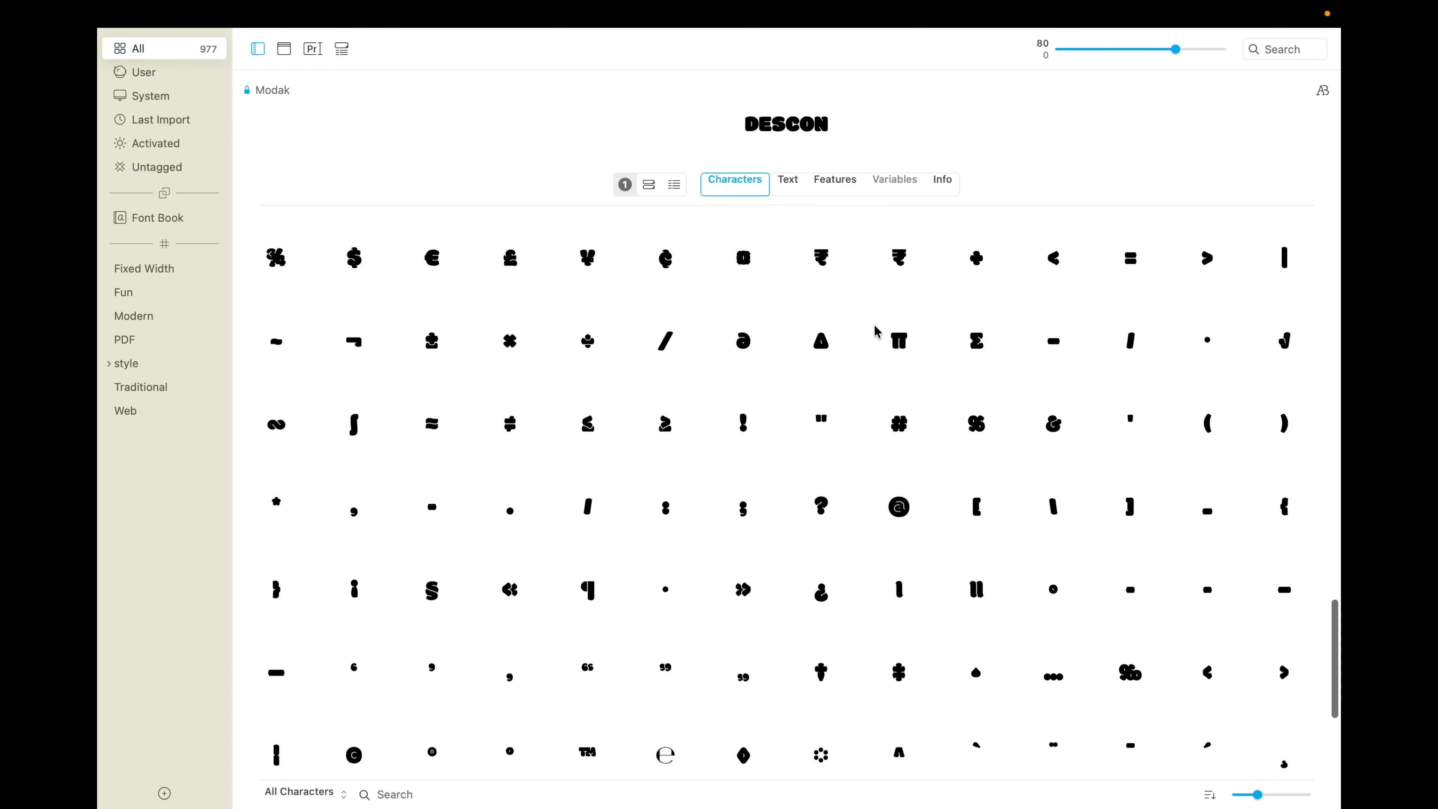
pyautogui.scroll(15, 876, 331)
pyautogui.scroll(10, 876, 332)
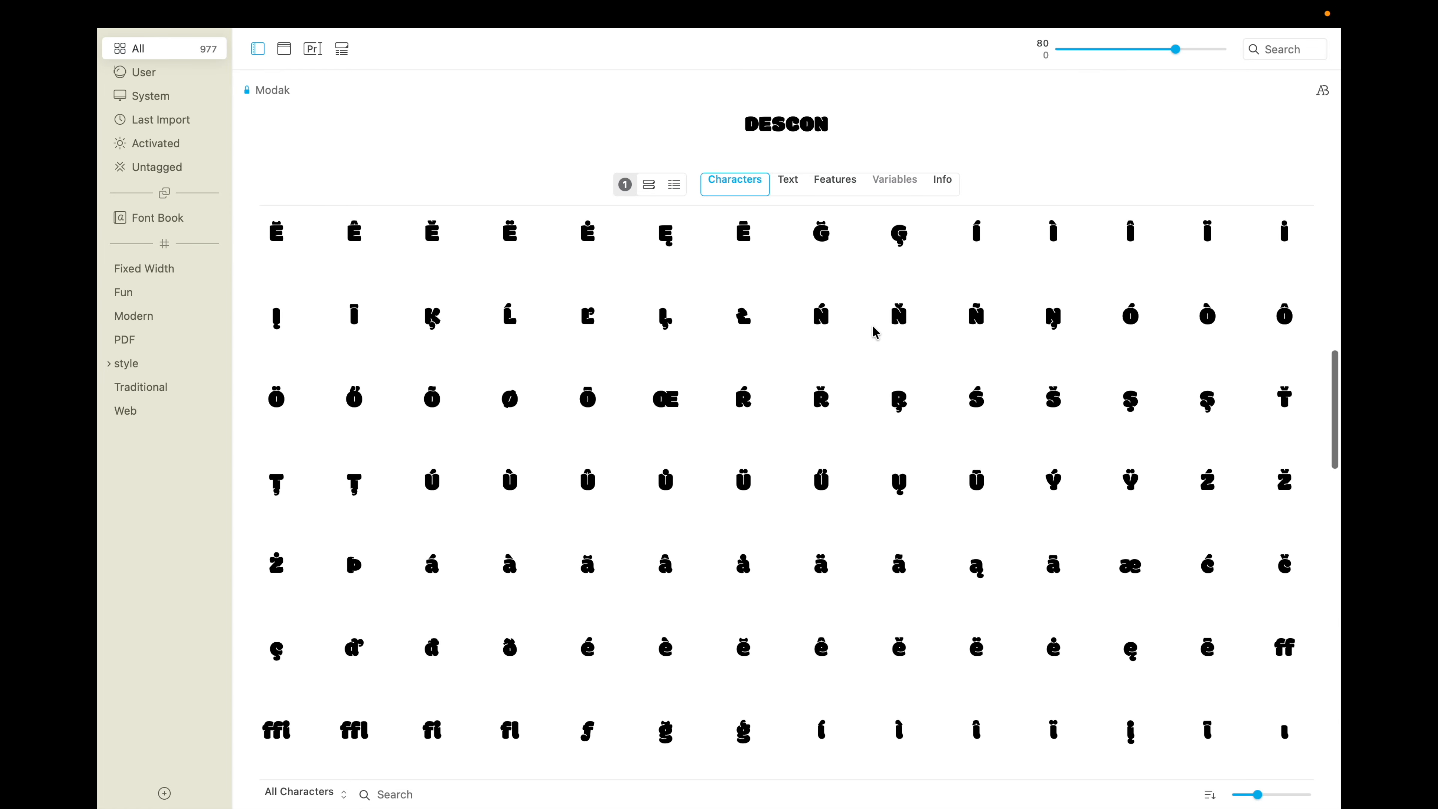
pyautogui.scroll(3, 876, 332)
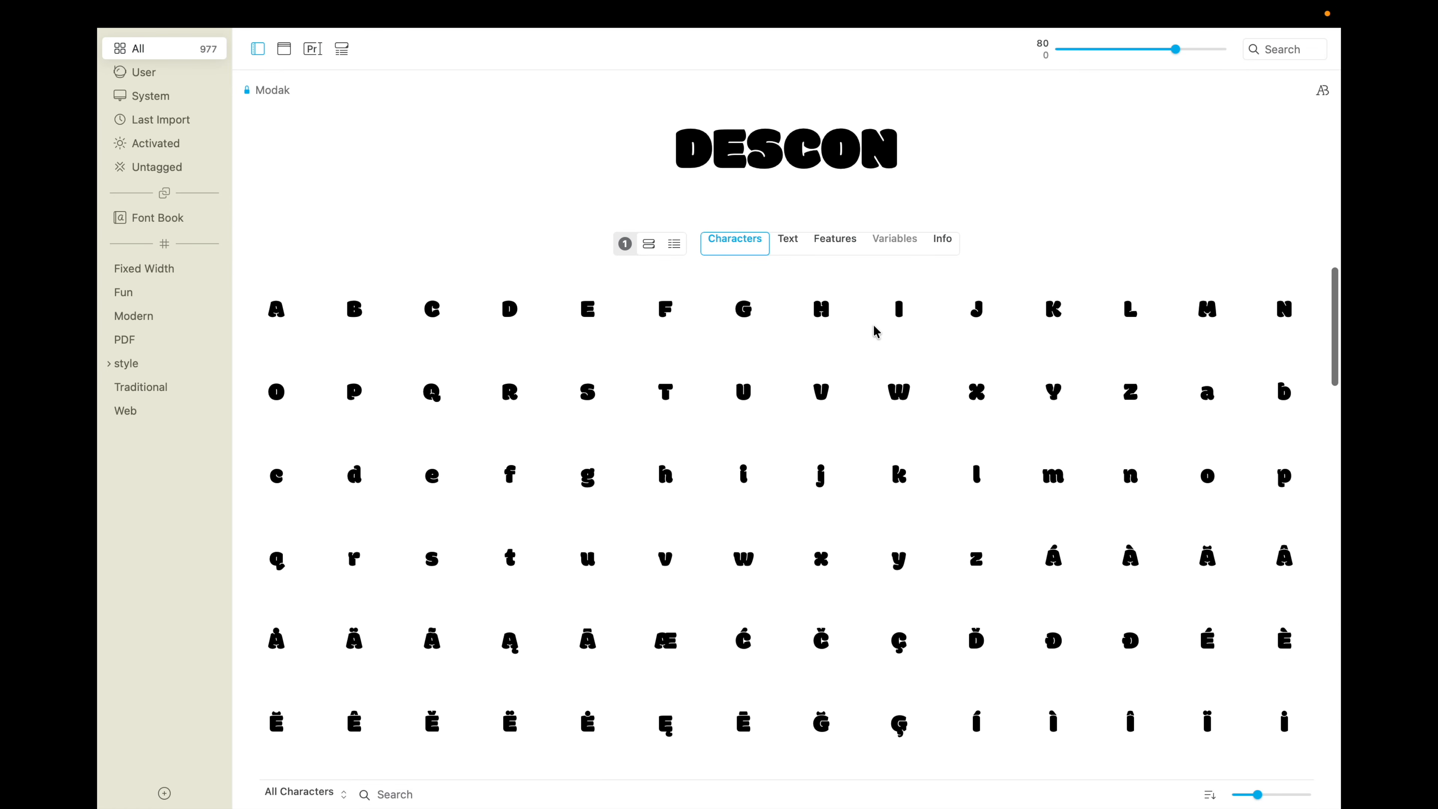
# Step: View Modak's sample text and examine its features, from ligatures down to the script-specific substitutions
pyautogui.click(785, 246)
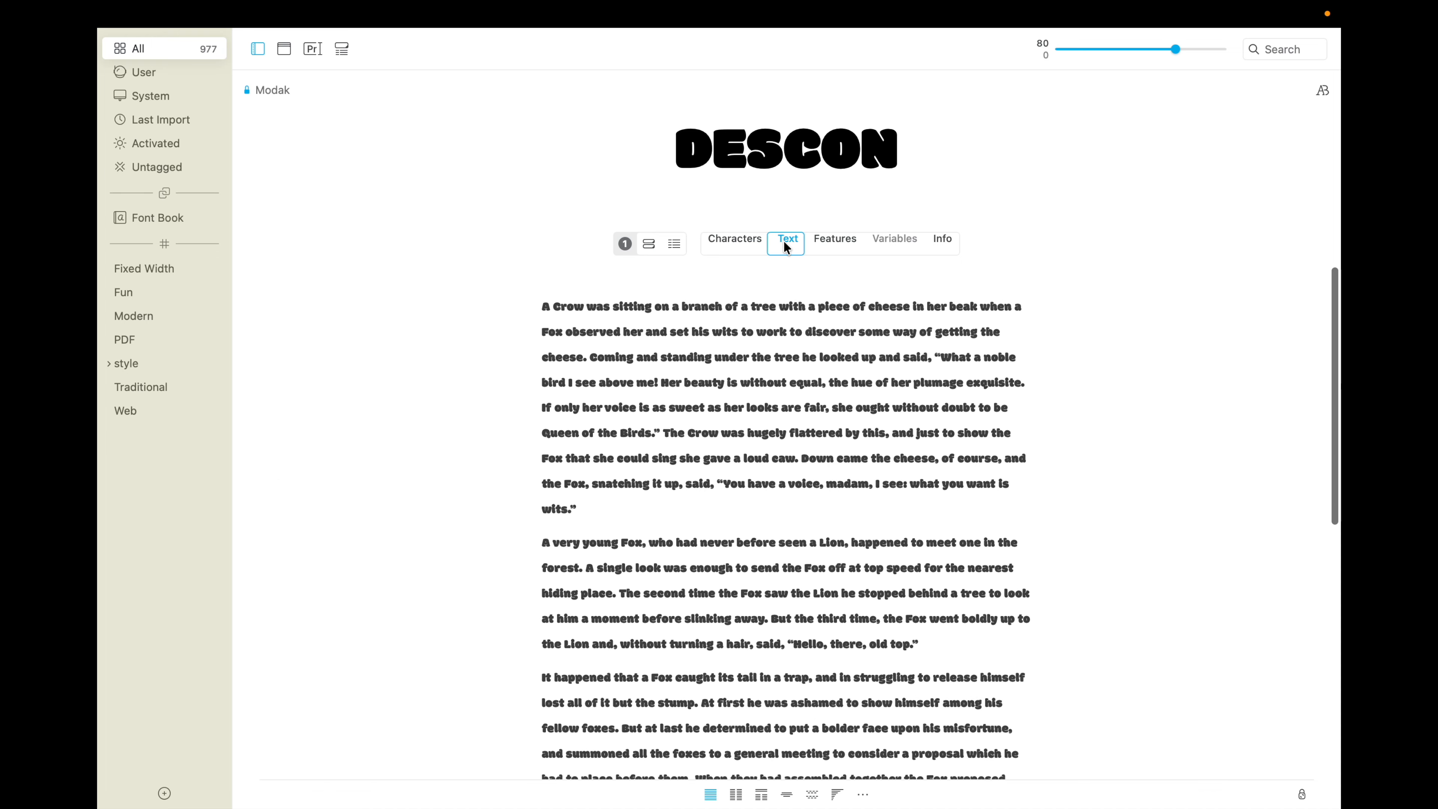
pyautogui.click(825, 245)
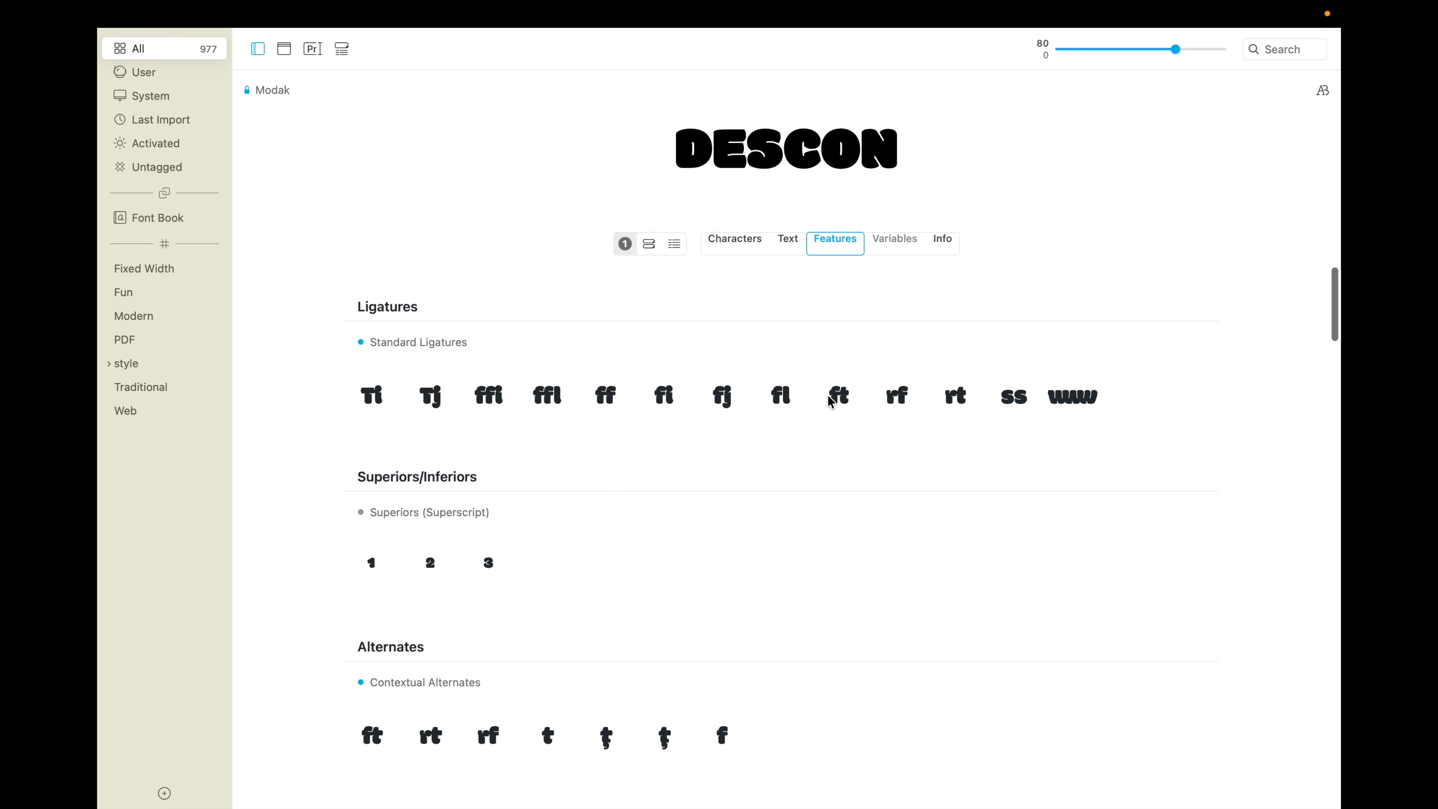
pyautogui.scroll(-3, 827, 396)
pyautogui.scroll(1, 784, 384)
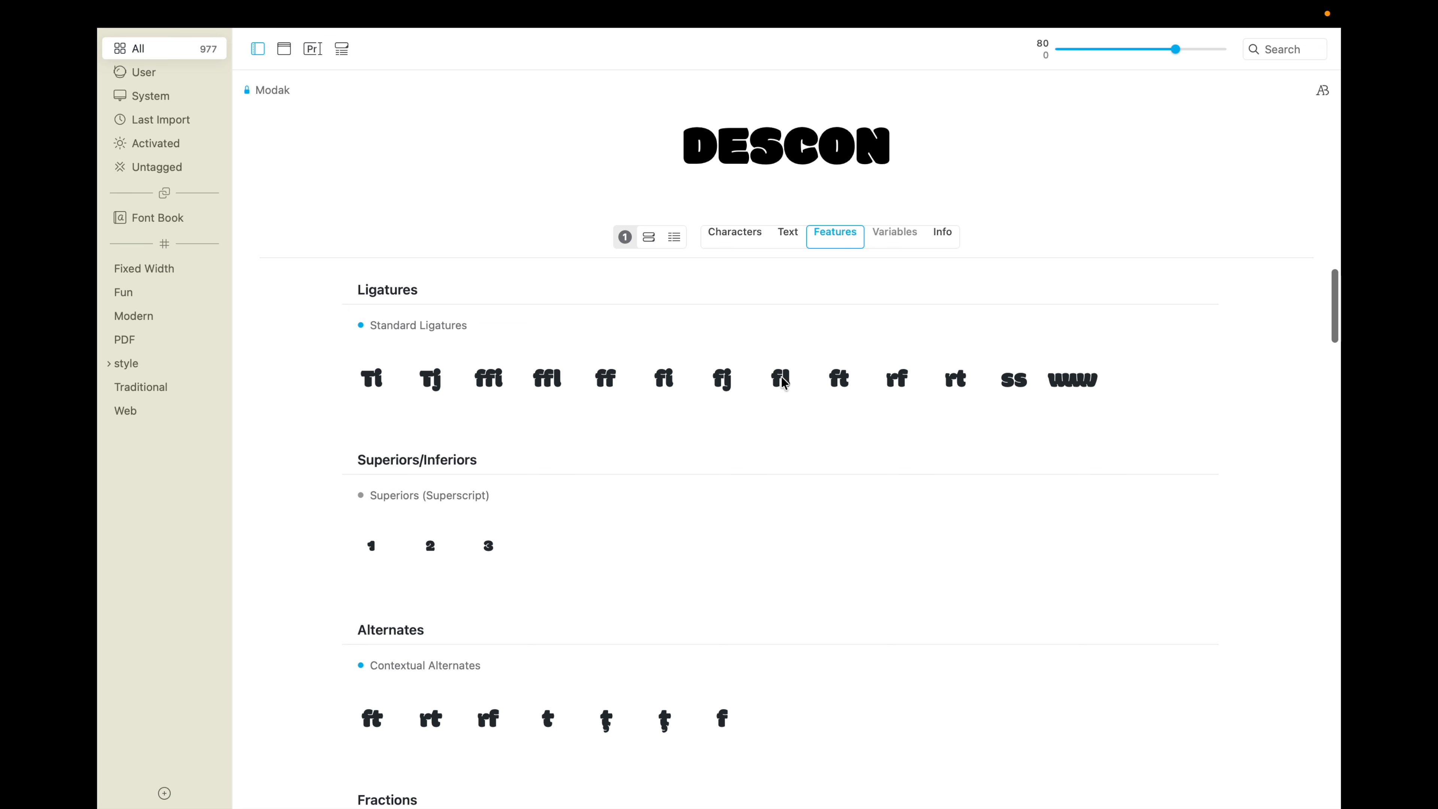
pyautogui.scroll(-2, 791, 524)
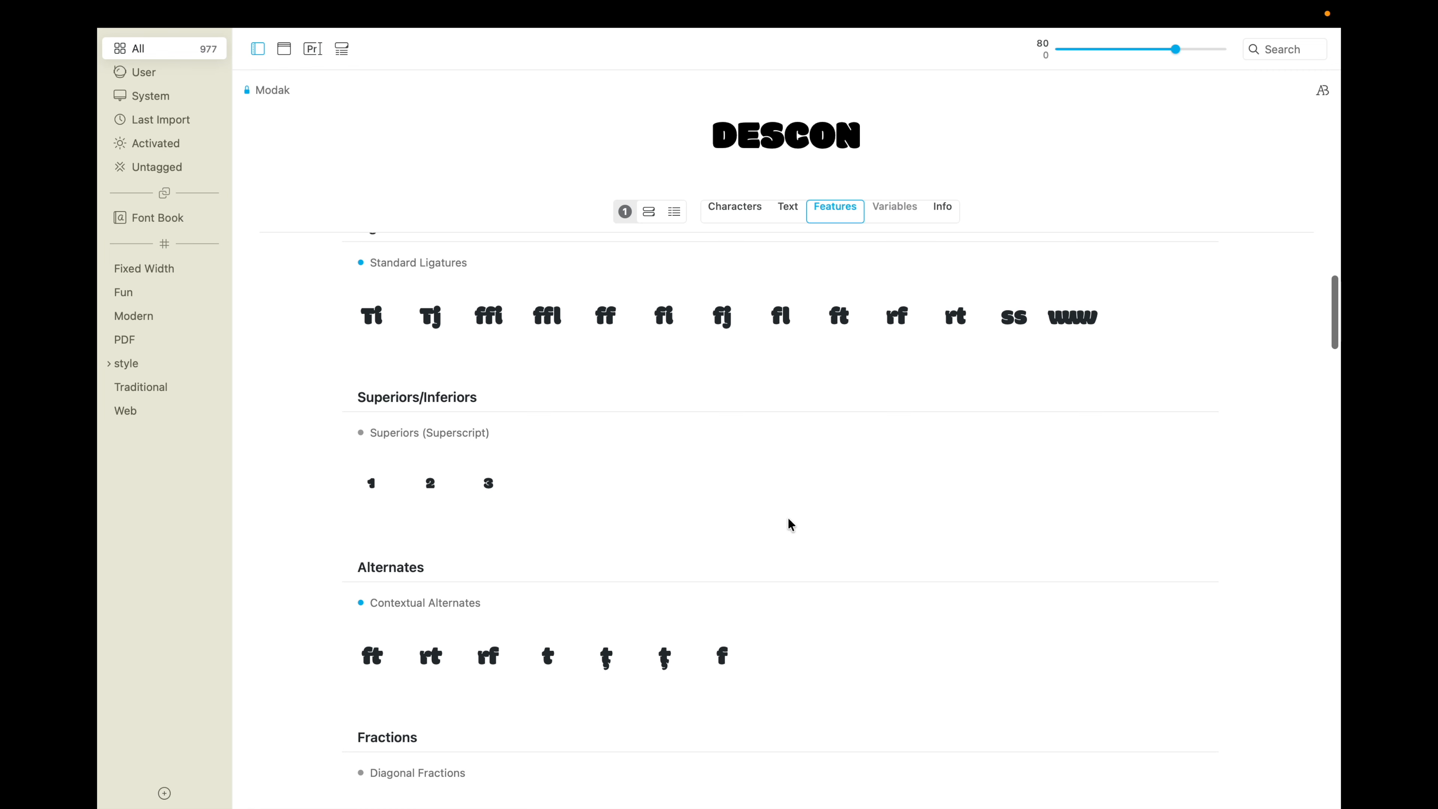
pyautogui.scroll(-3, 411, 510)
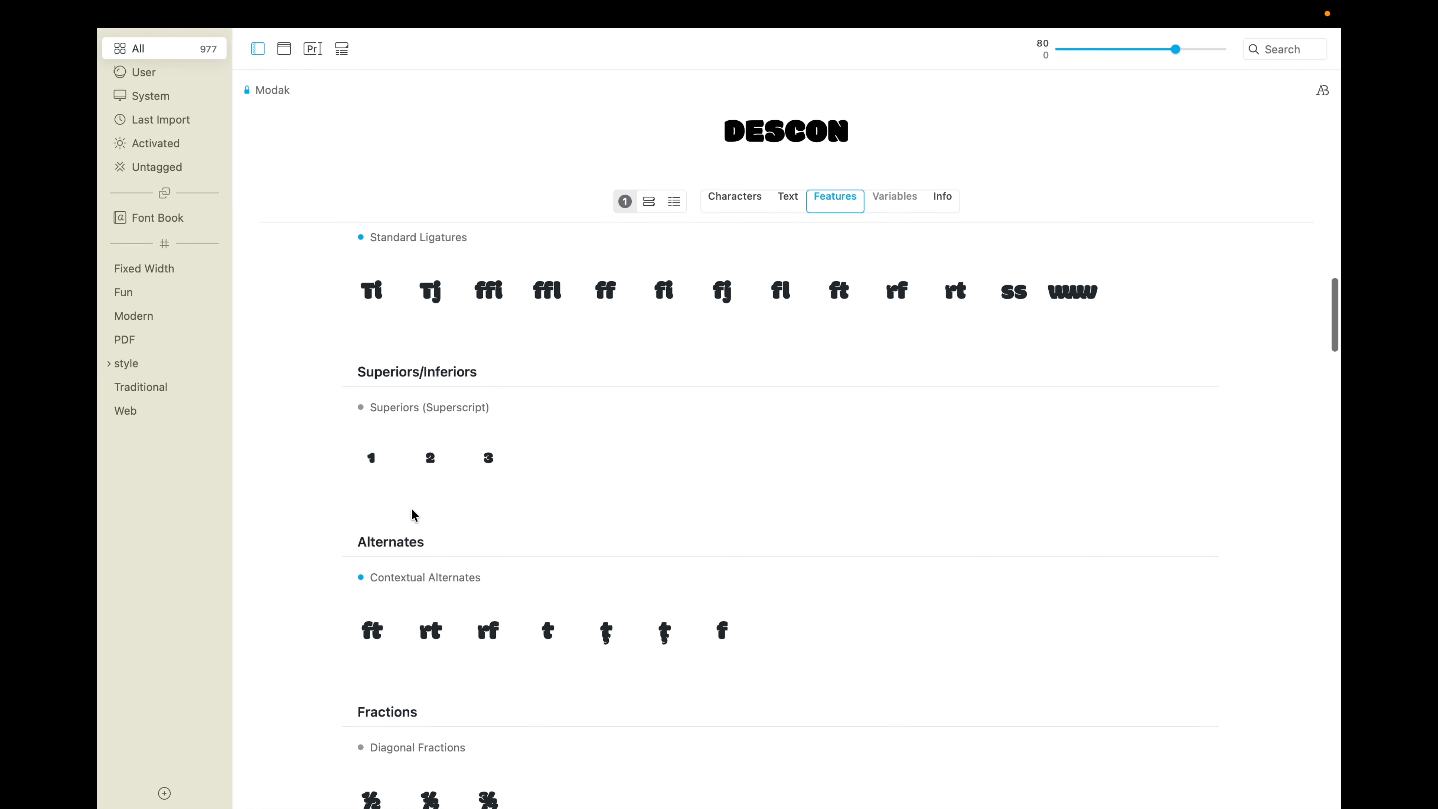
pyautogui.click(412, 515)
pyautogui.scroll(-5, 412, 514)
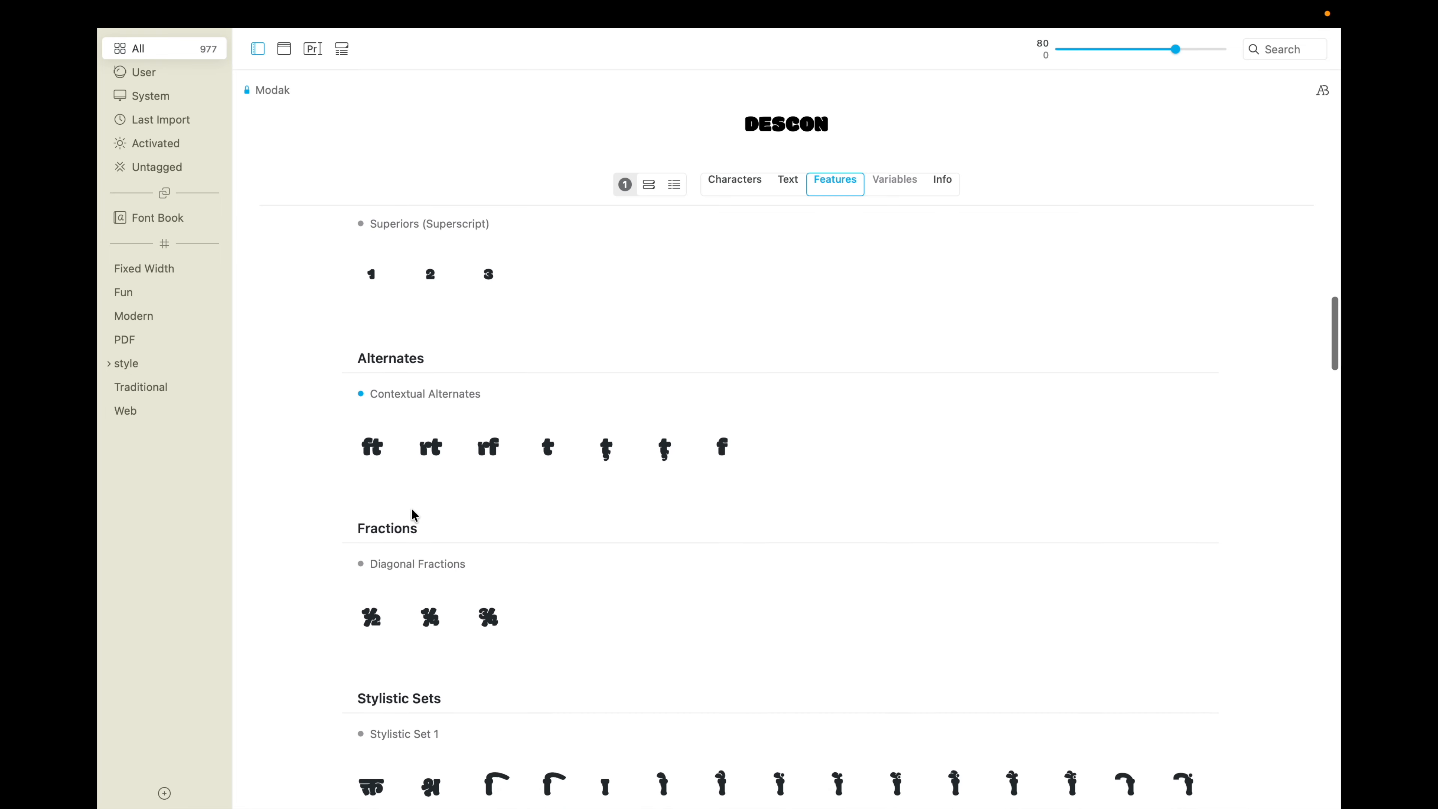
pyautogui.scroll(-2, 413, 516)
pyautogui.scroll(-3, 416, 521)
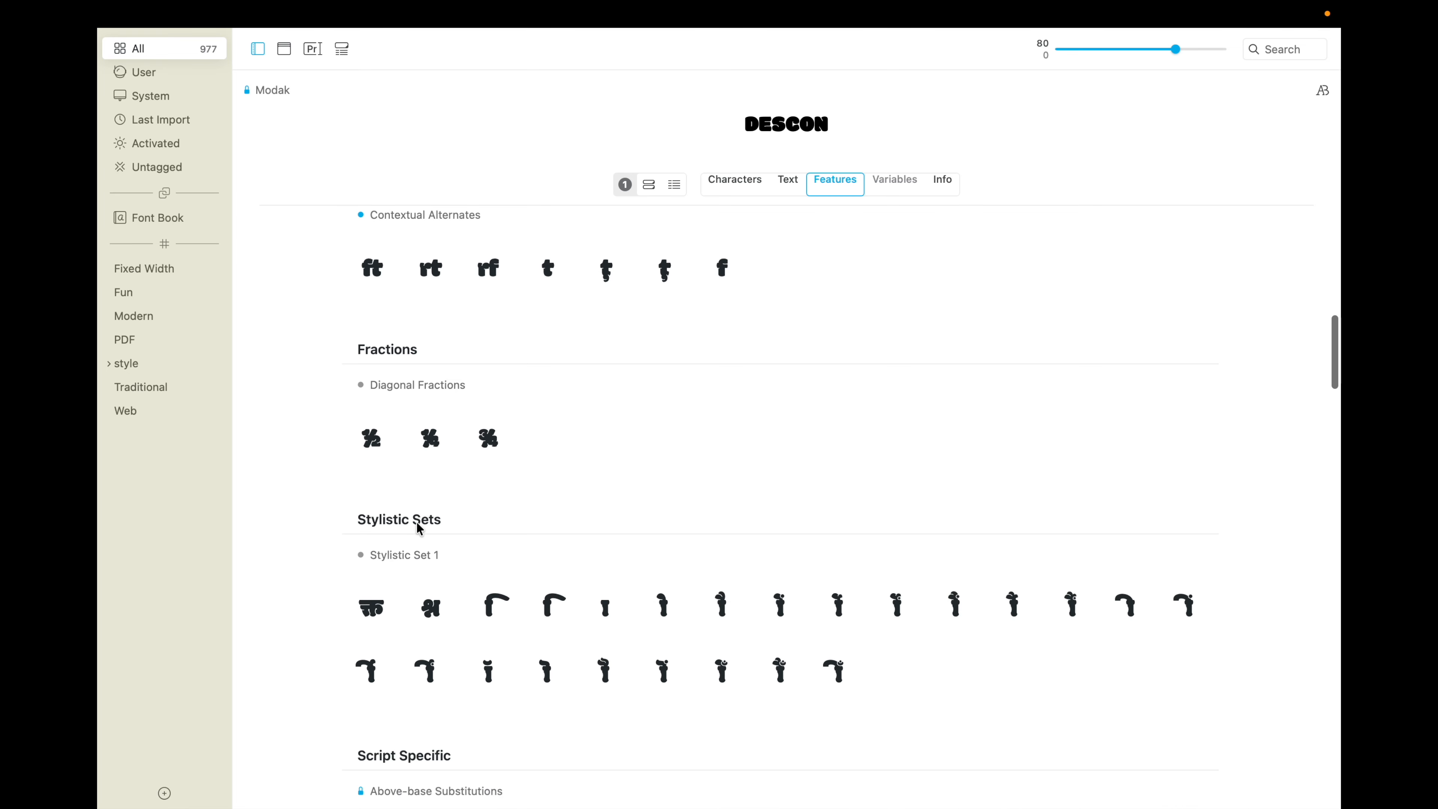
pyautogui.scroll(-12, 419, 528)
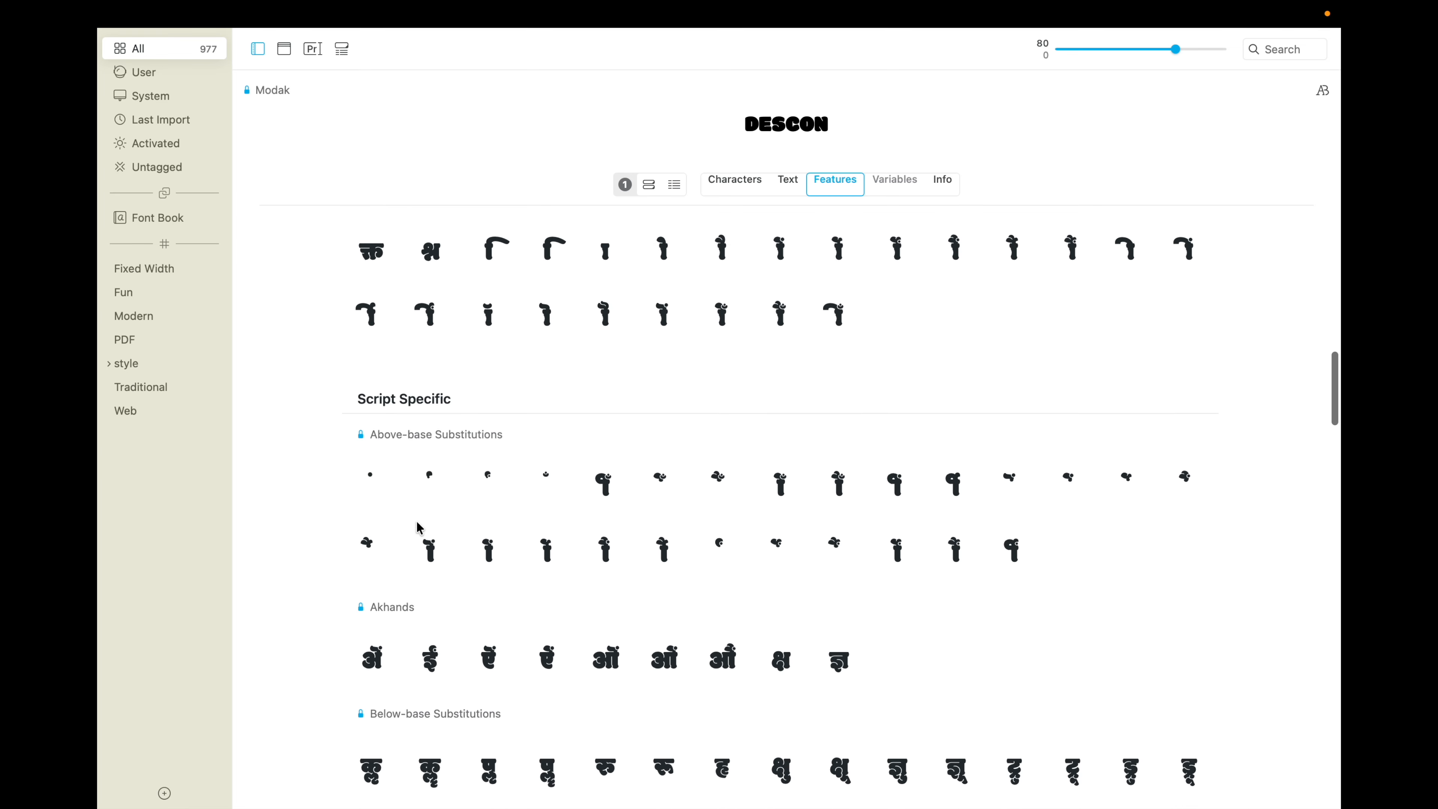
pyautogui.scroll(20, 417, 520)
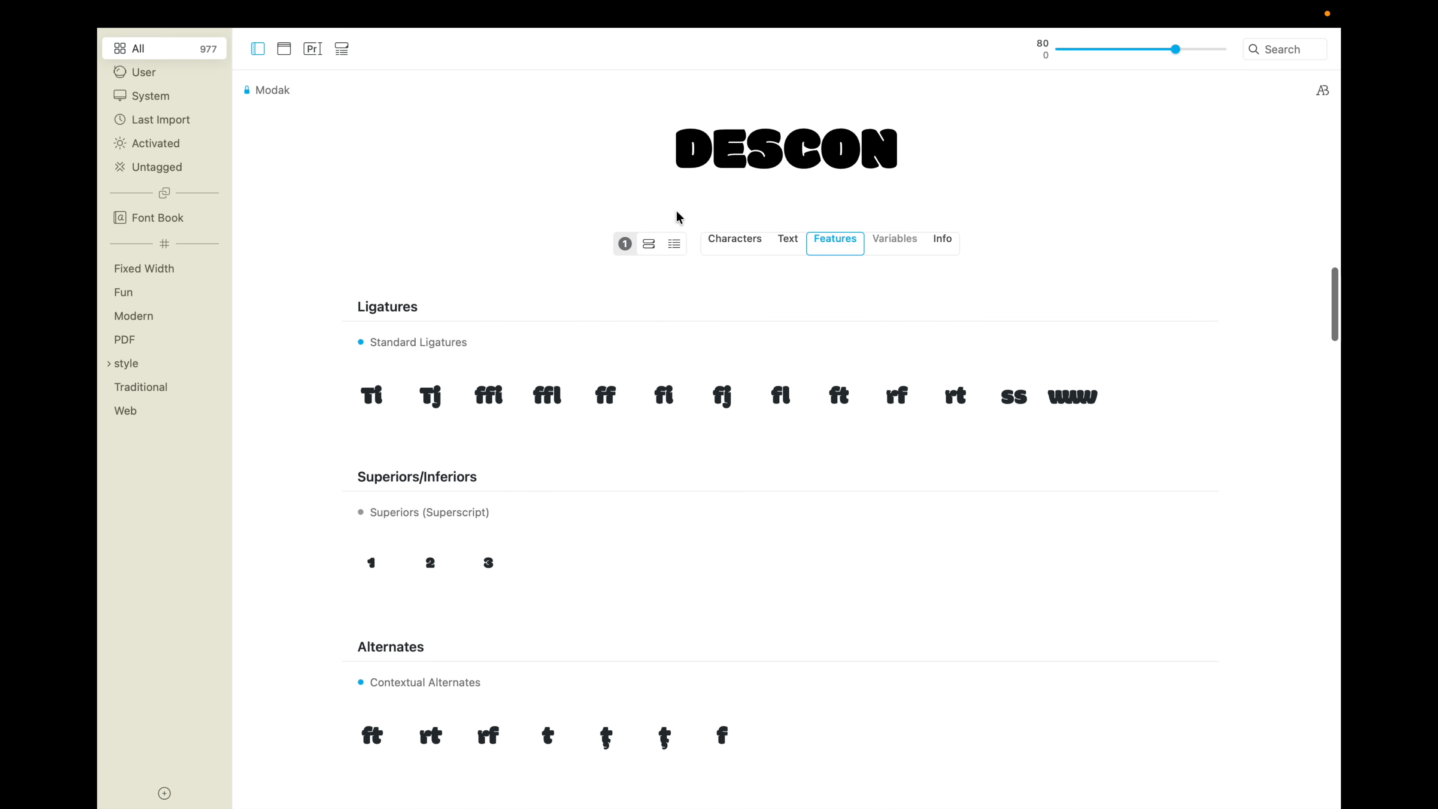
# Step: Check Modak's variables and characters, and go back to the overview of all fonts
pyautogui.click(888, 253)
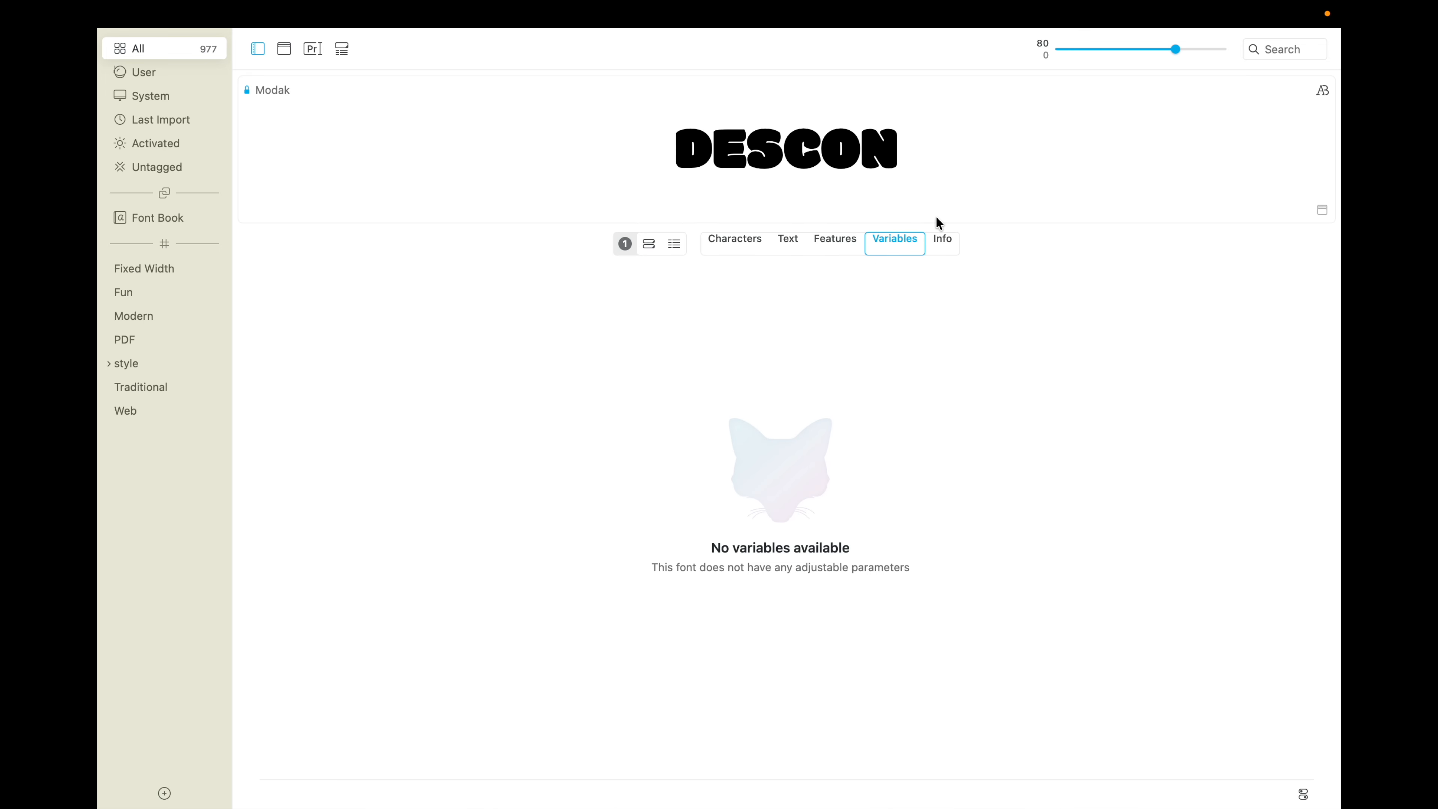
pyautogui.click(745, 245)
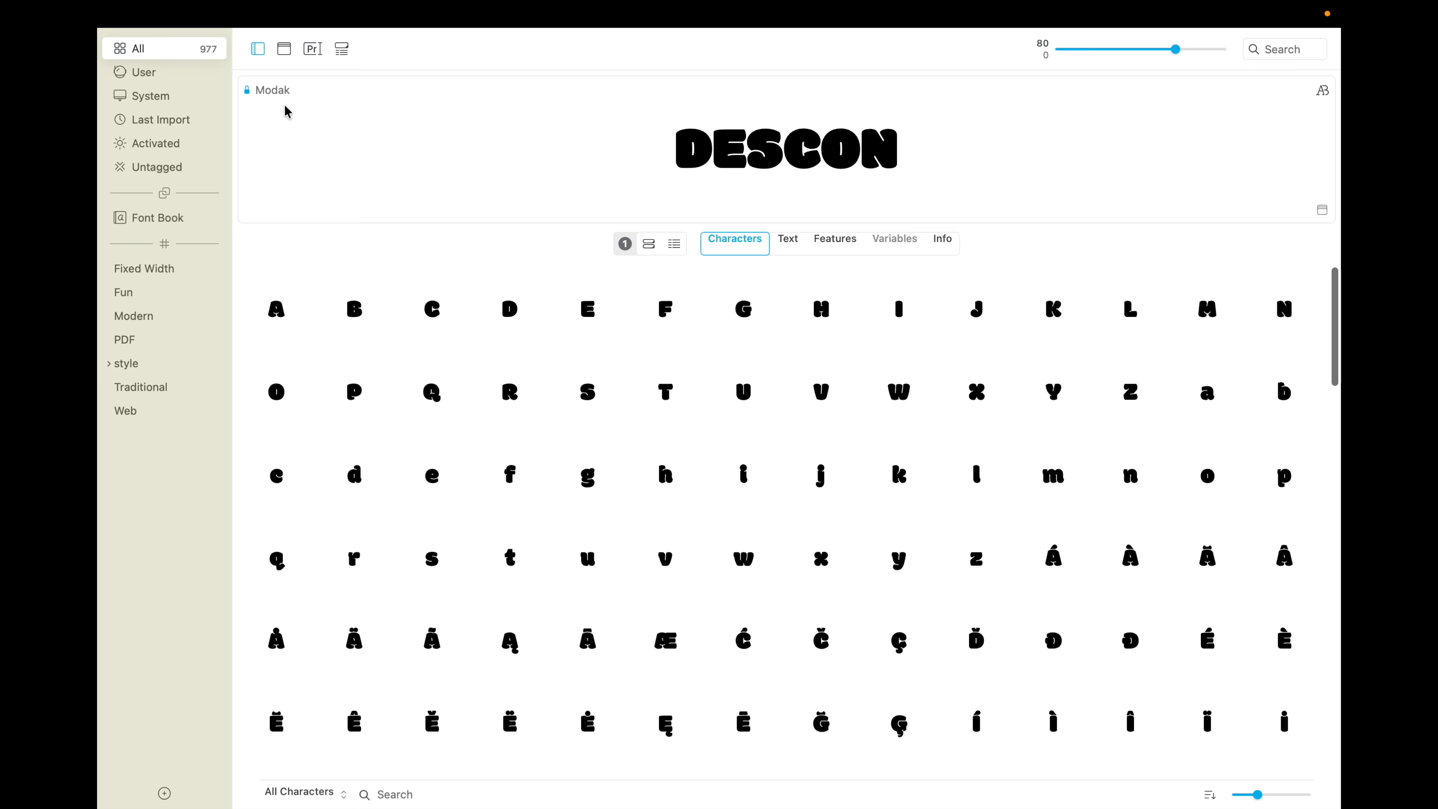
pyautogui.click(174, 51)
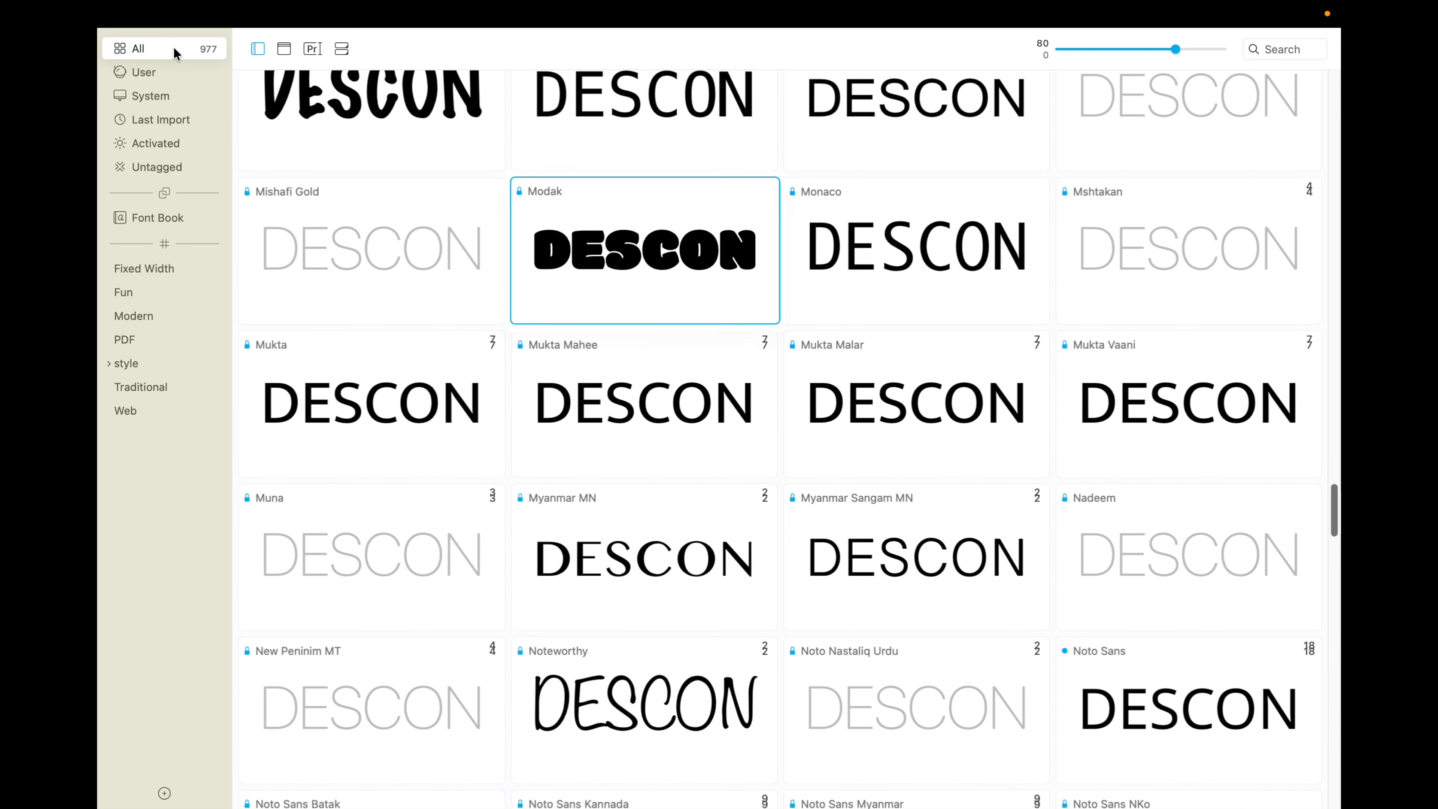
# Step: Browse the DESCON previews down to the fonts starting with S and open the details of Supertalls
pyautogui.scroll(-5, 727, 218)
pyautogui.scroll(-10, 727, 220)
pyautogui.scroll(-5, 727, 221)
pyautogui.scroll(-5, 729, 221)
pyautogui.scroll(-12, 729, 221)
pyautogui.scroll(-9, 728, 221)
pyautogui.scroll(-6, 729, 221)
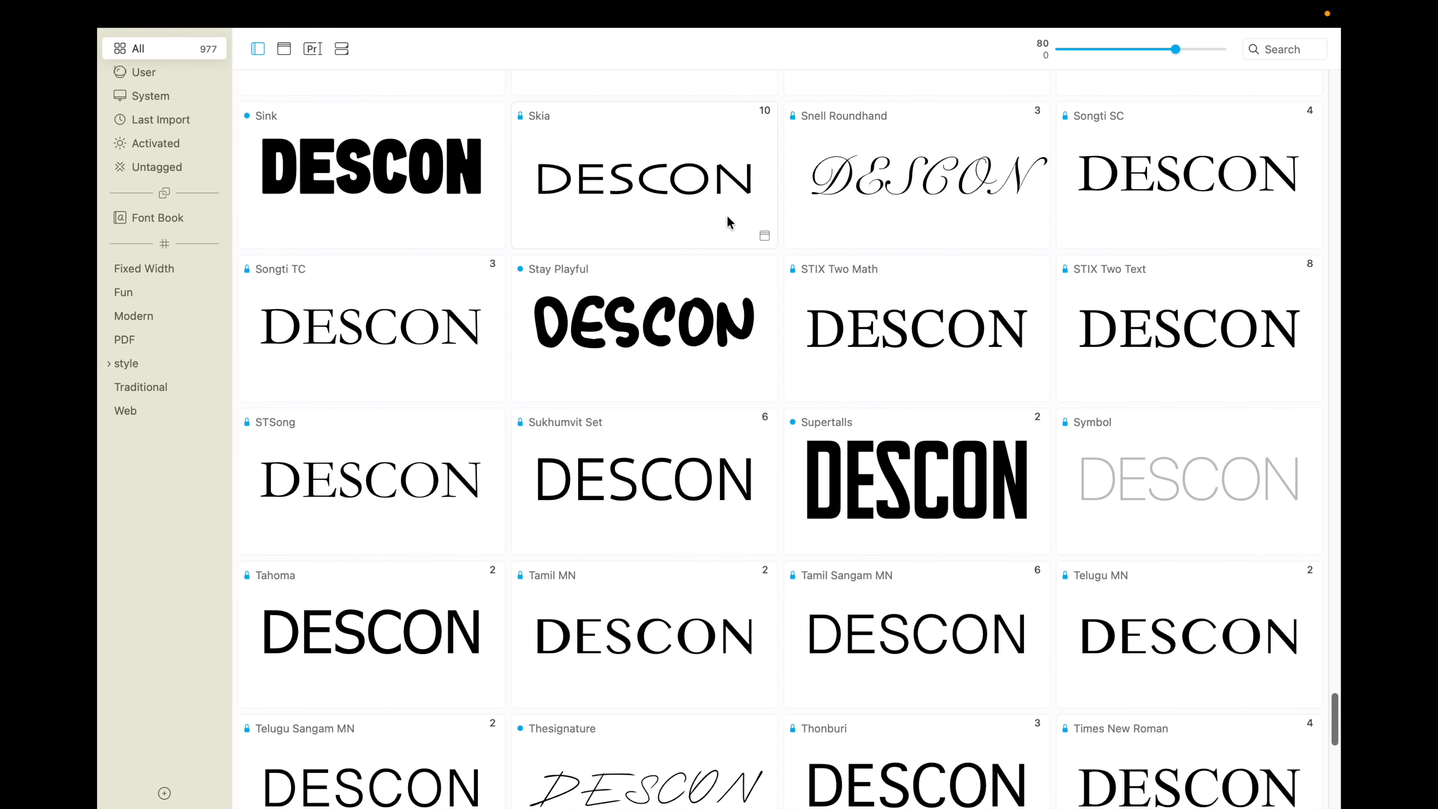
pyautogui.scroll(-1, 730, 222)
pyautogui.click(904, 443)
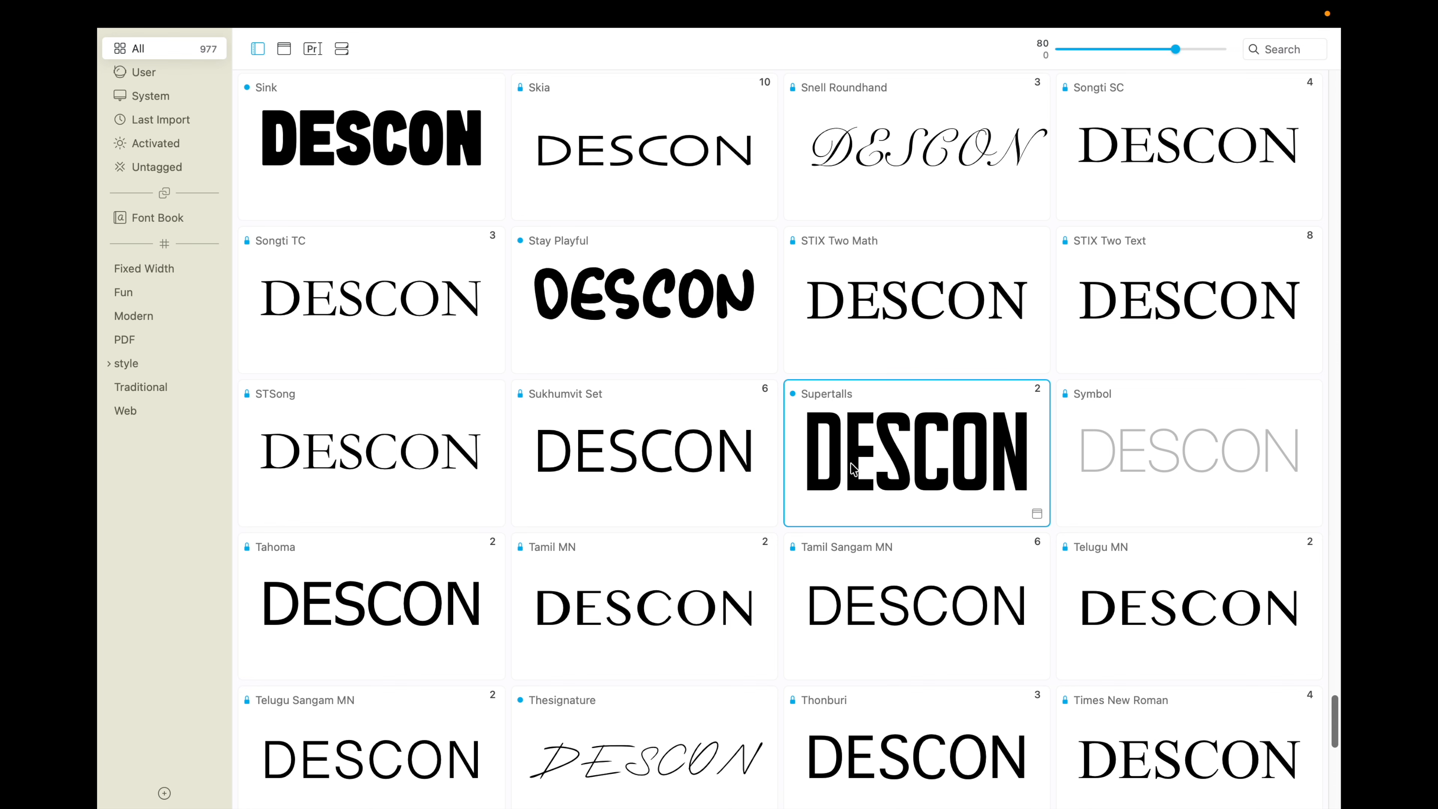
pyautogui.doubleClick(853, 468)
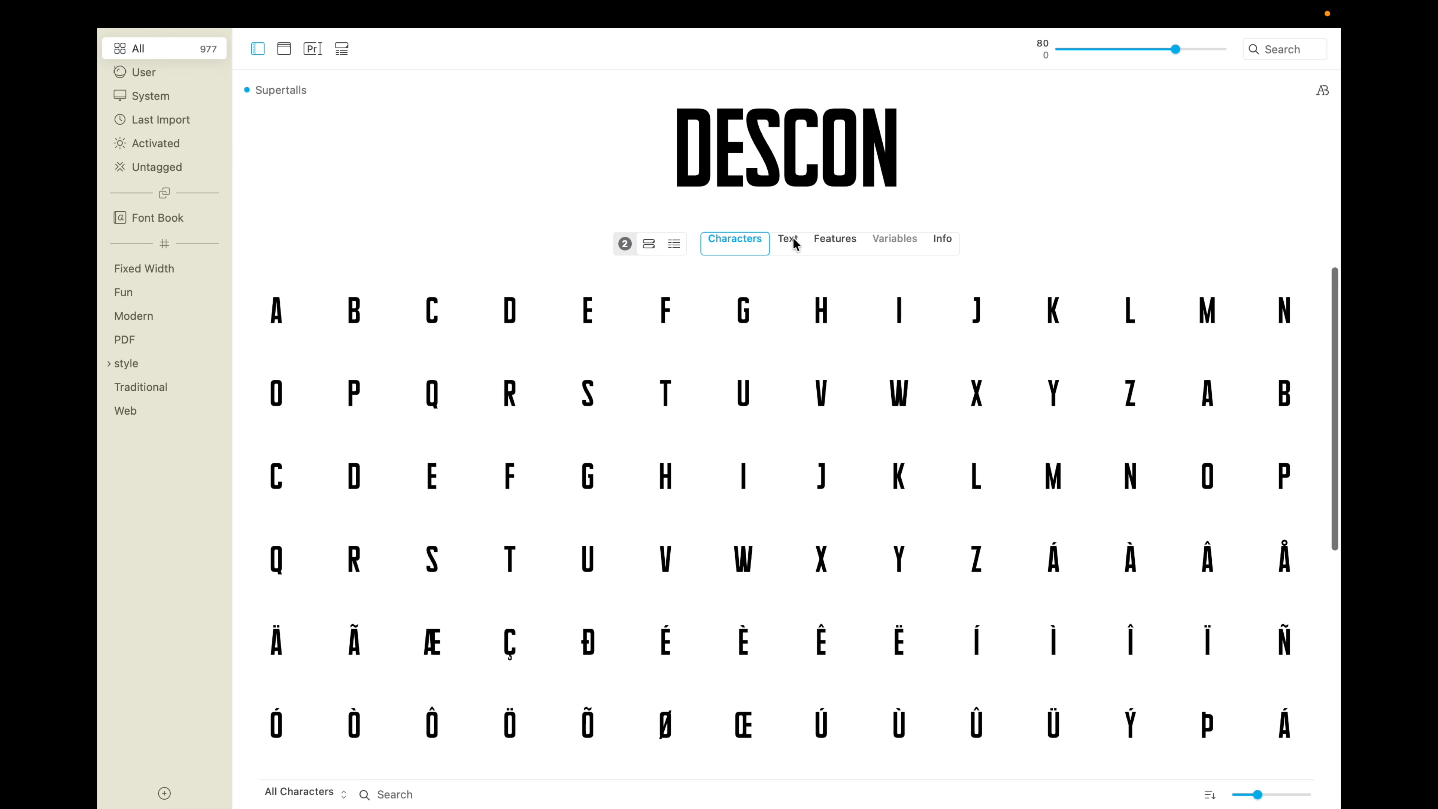
# Step: View the Supertalls styles as a detailed list and as DESCON previews, and return to the character set
pyautogui.click(670, 244)
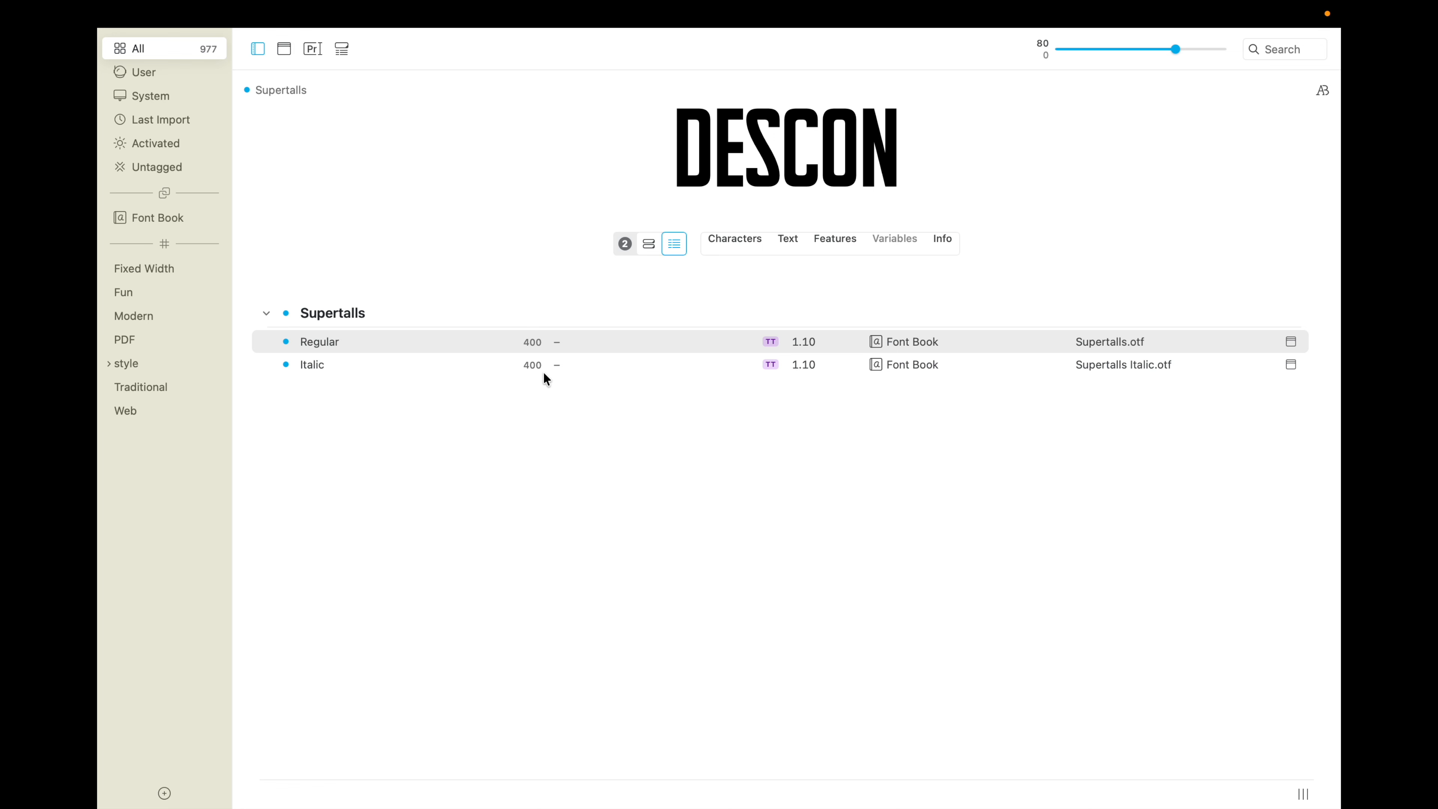
pyautogui.click(648, 243)
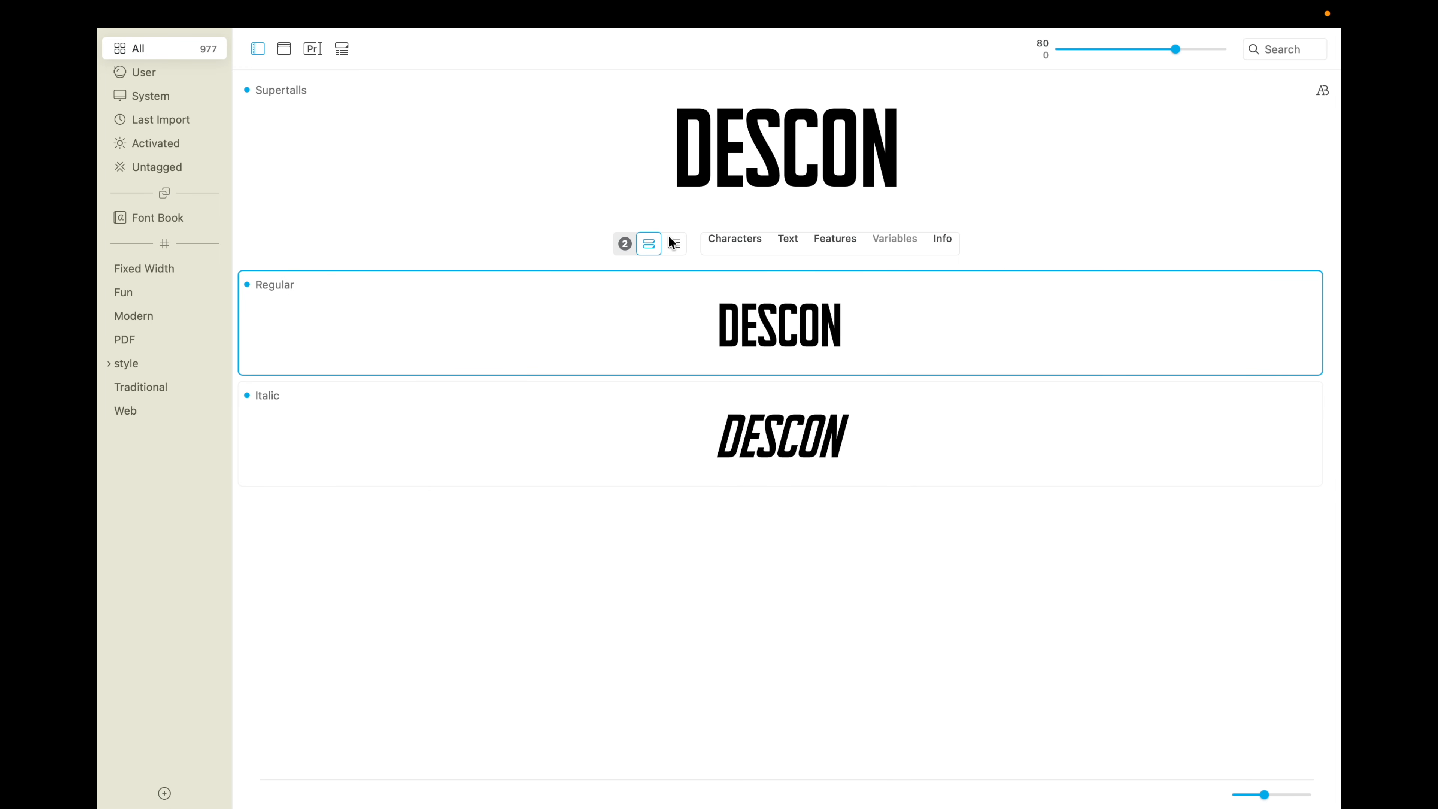
pyautogui.click(713, 239)
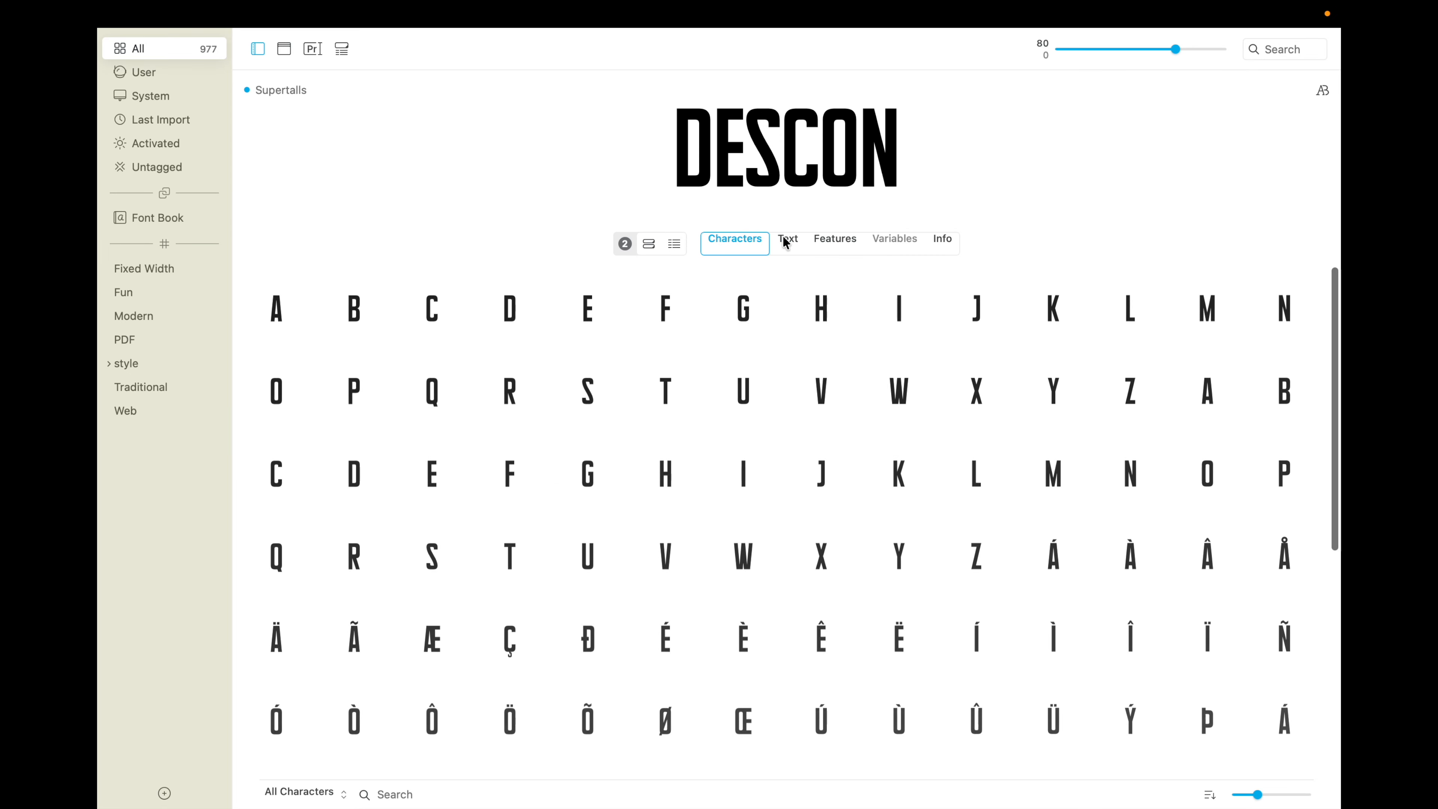
# Step: View the sample text, features and variables of Supertalls one after another, and show its characters again
pyautogui.click(785, 238)
pyautogui.click(845, 239)
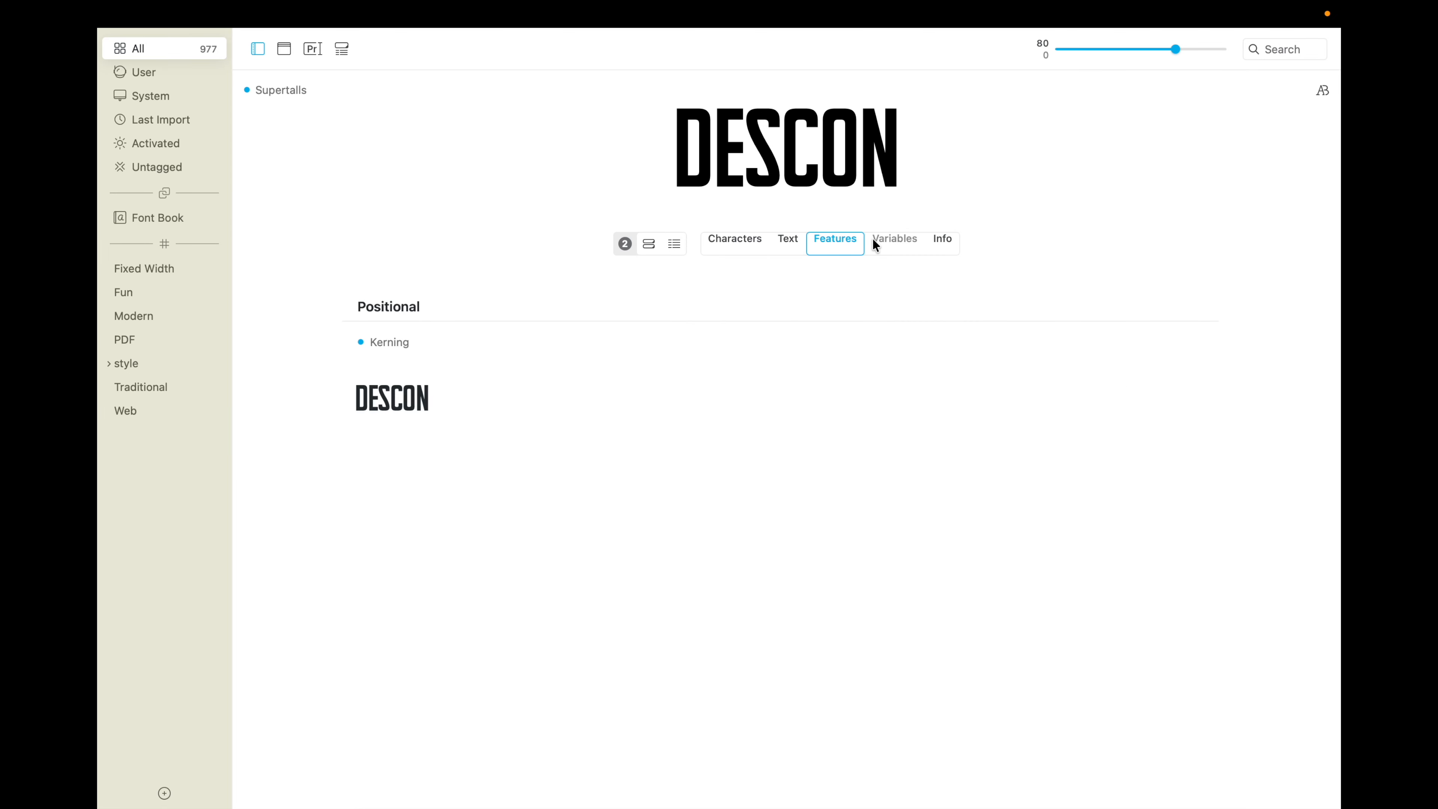
pyautogui.click(911, 239)
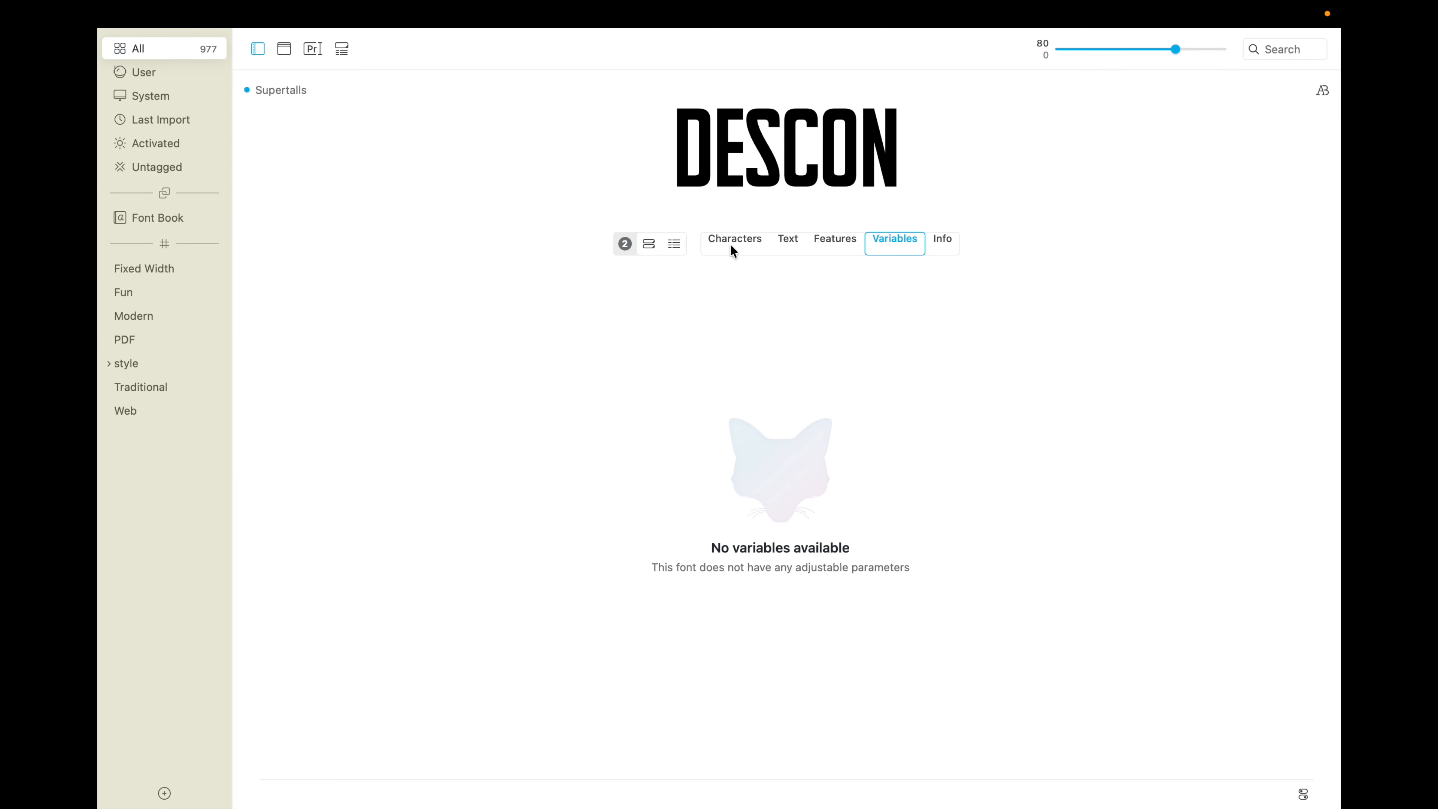
pyautogui.click(754, 238)
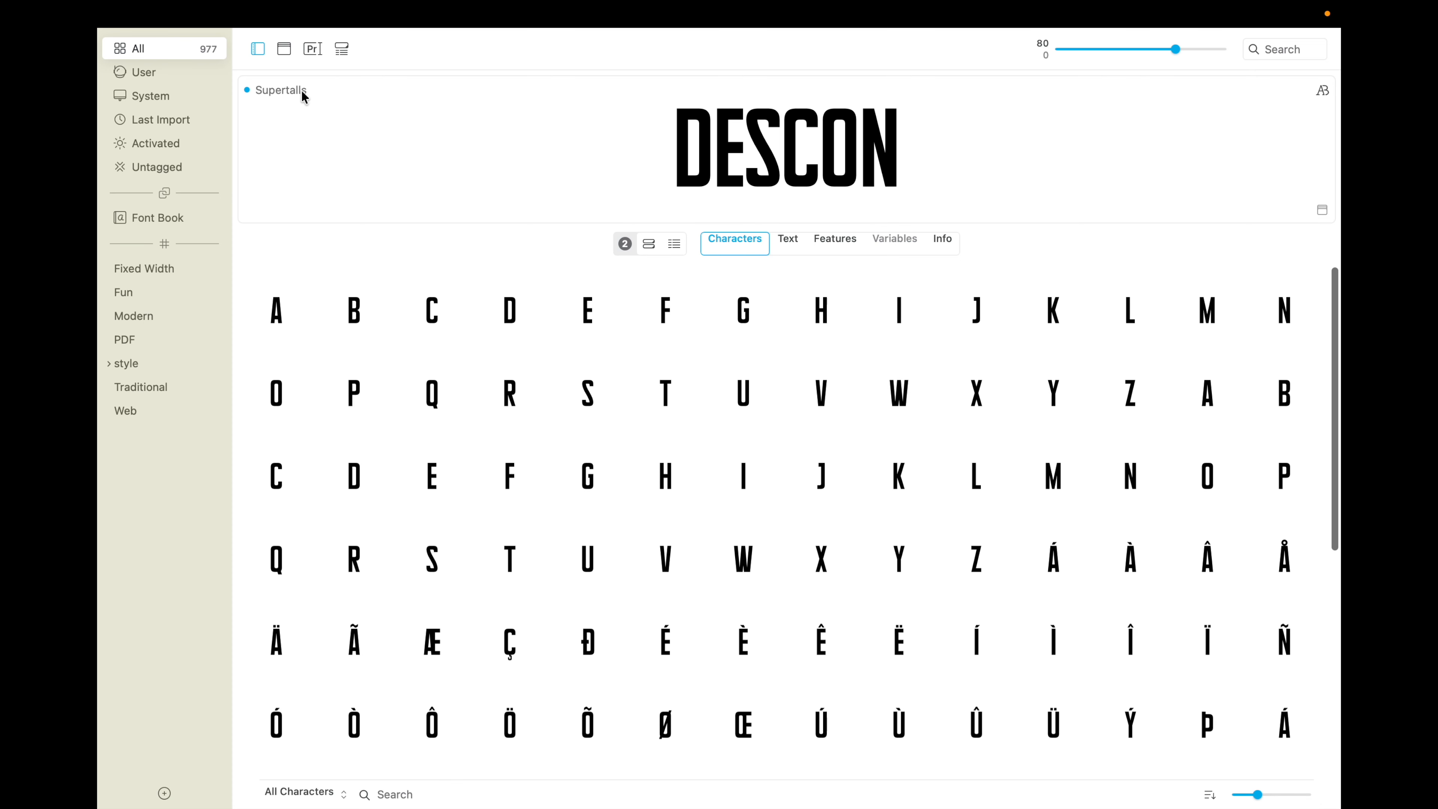
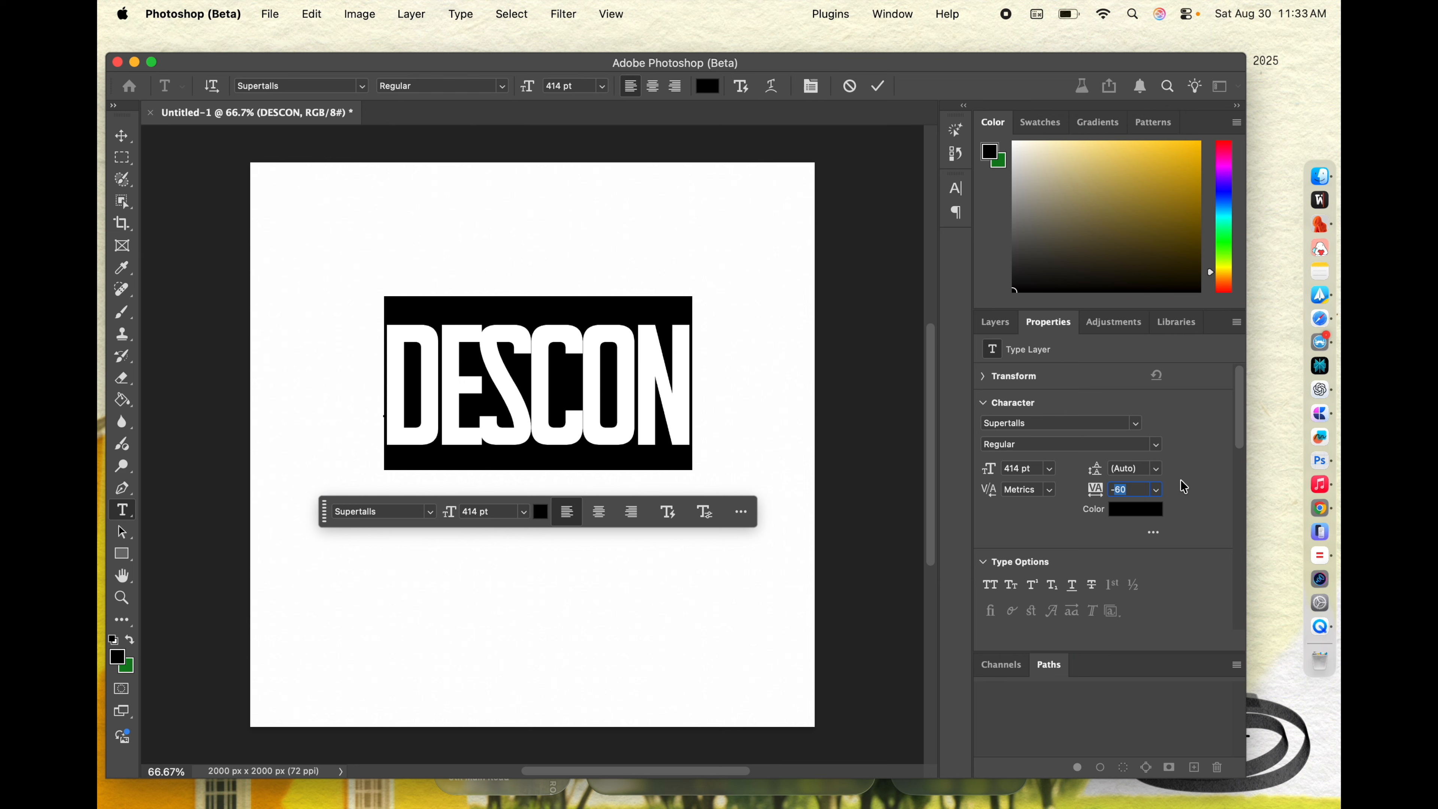
# Step: Set the tracking of the DESCON text to 0 and shift the word slightly left on the canvas
pyautogui.write('0')
pyautogui.press('Return')
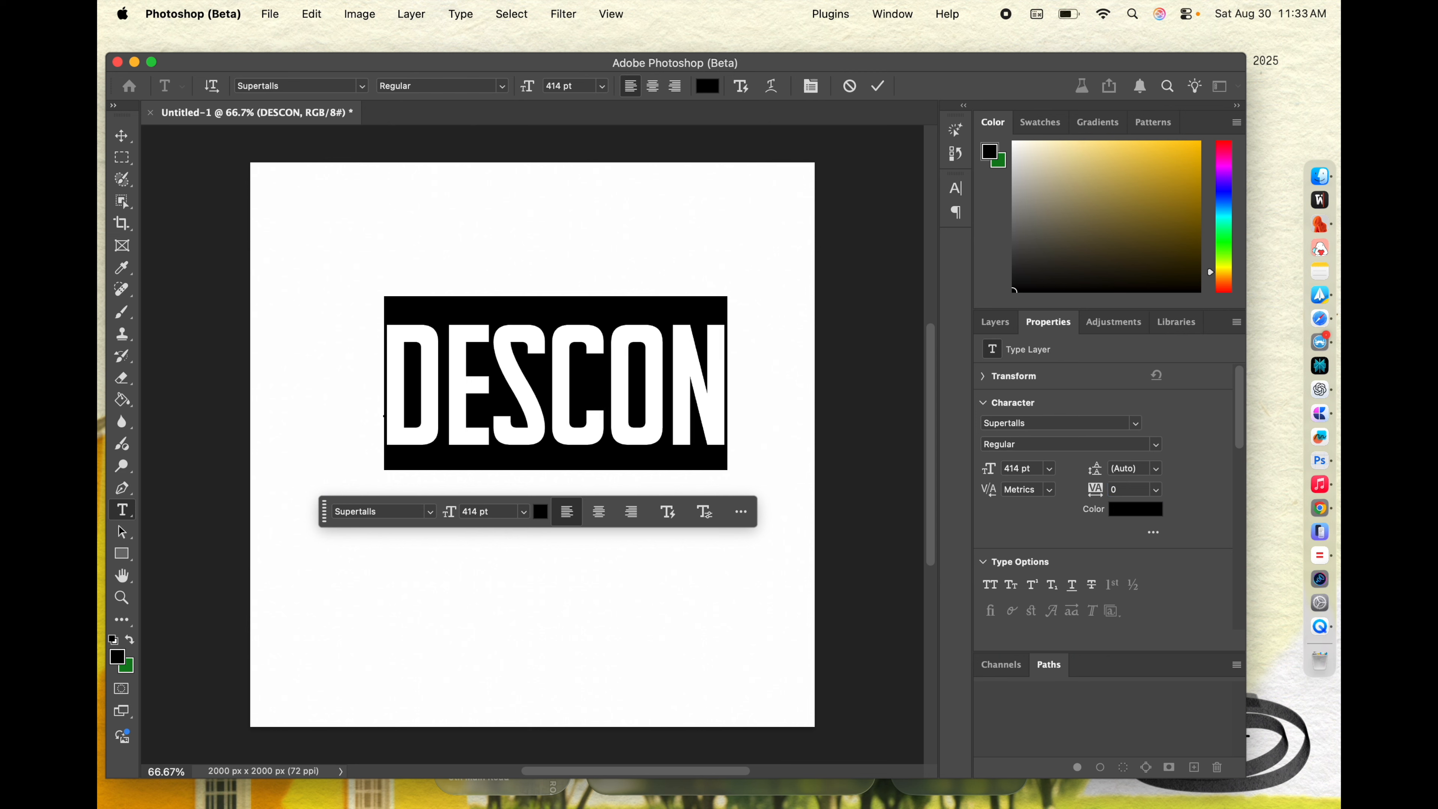
pyautogui.click(122, 136)
pyautogui.moveTo(565, 362); pyautogui.dragTo(557, 362)
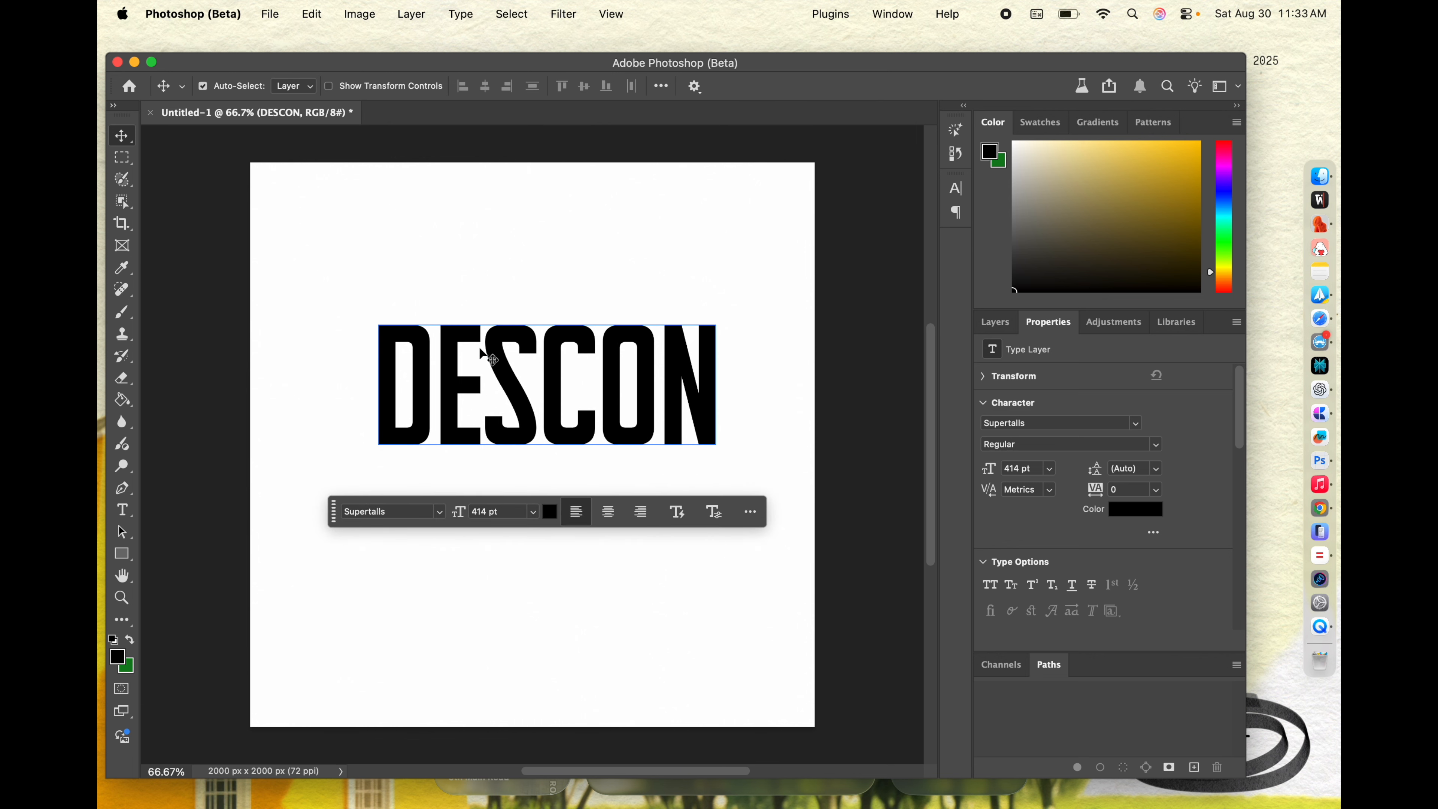
# Step: Duplicate DESCON directly below the original and flip the copy horizontally
pyautogui.moveTo(560, 357); pyautogui.dragTo(559, 498)
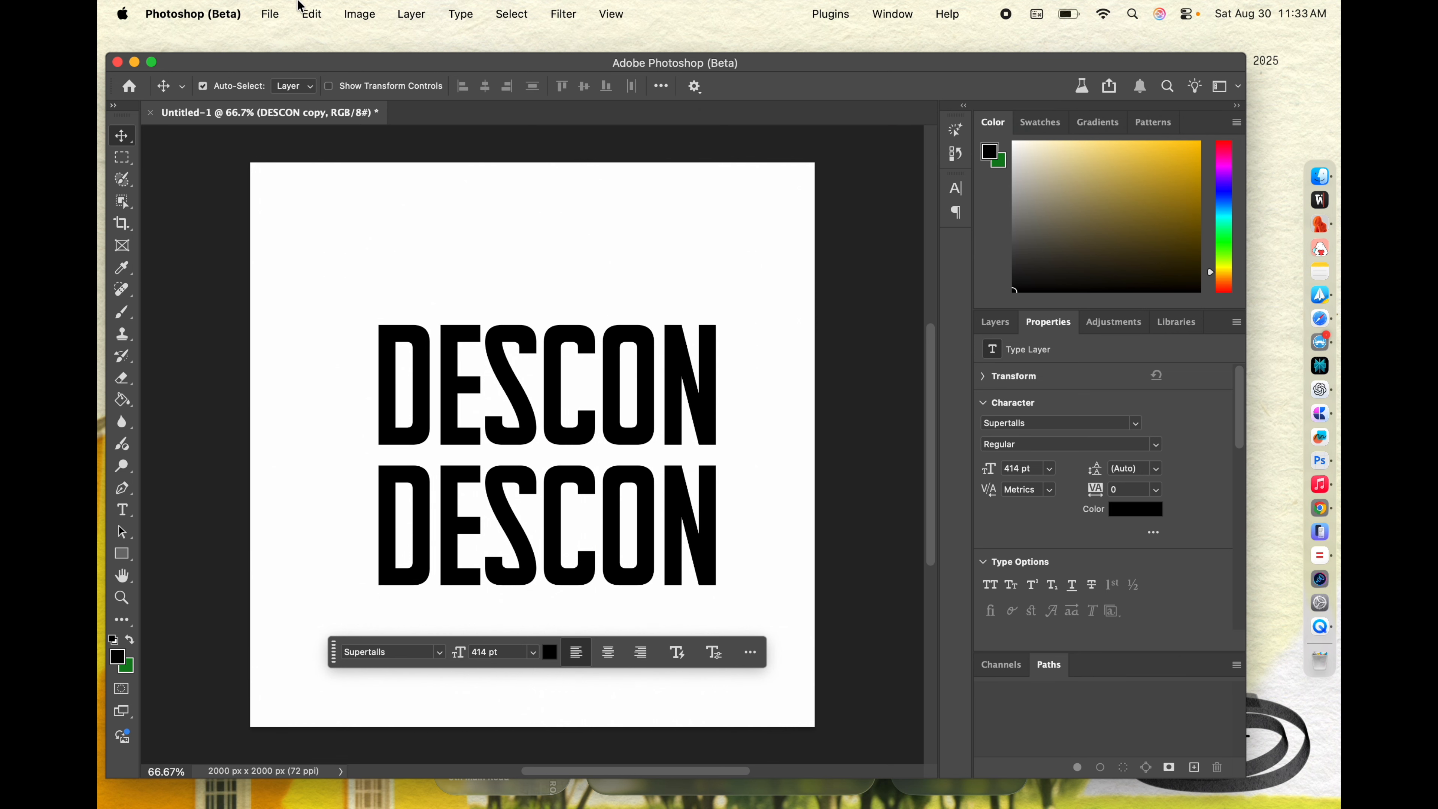
pyautogui.click(310, 14)
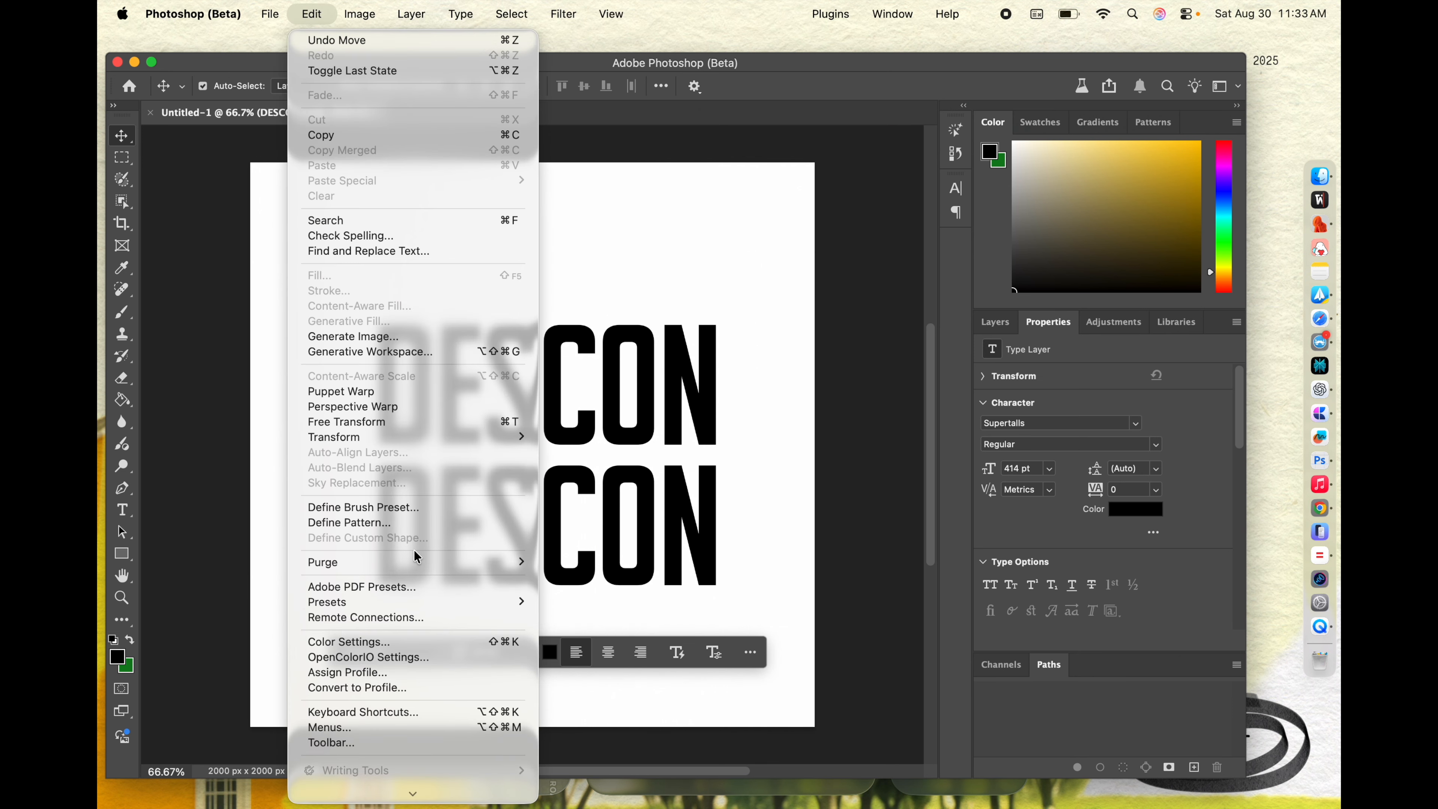
pyautogui.moveTo(382, 442)
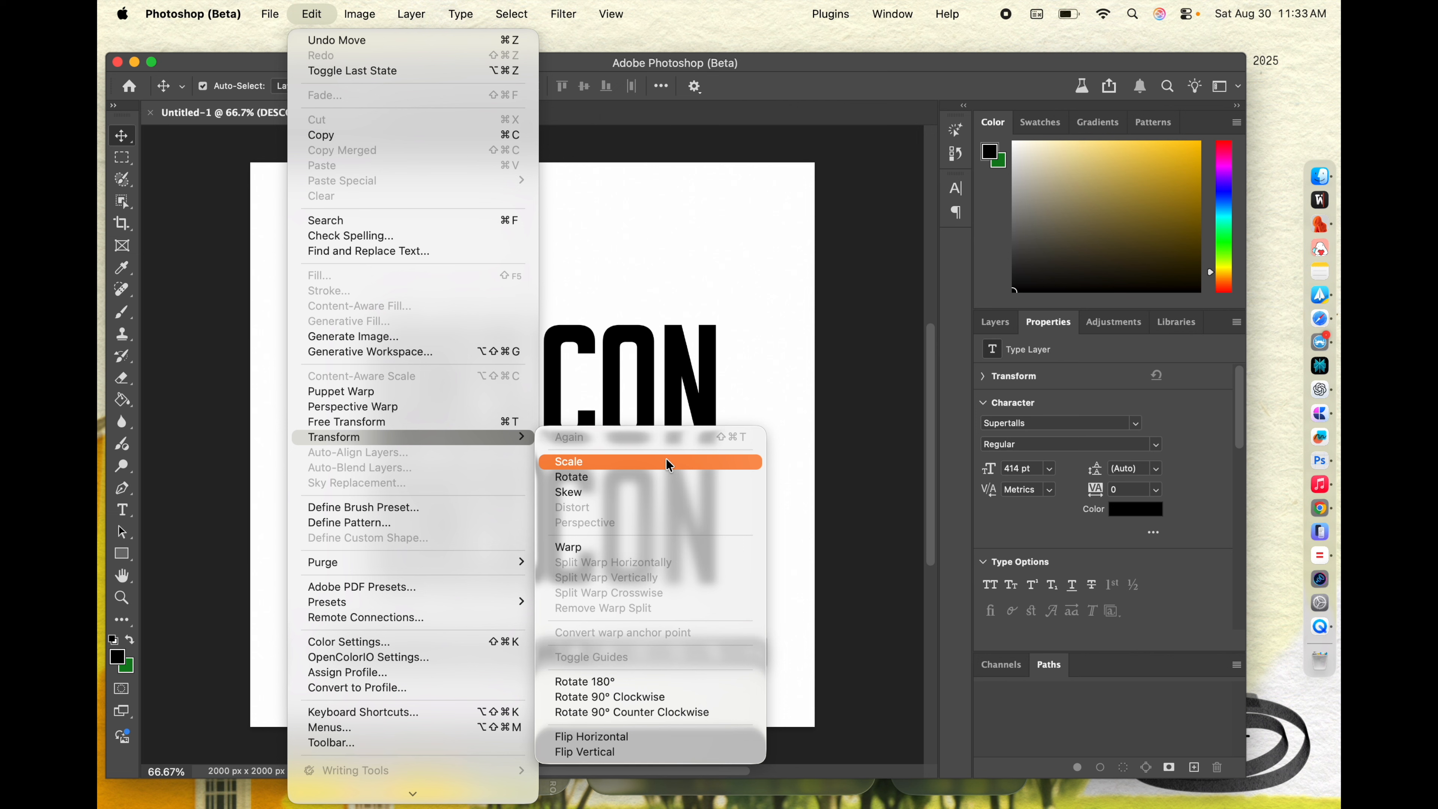
pyautogui.click(595, 738)
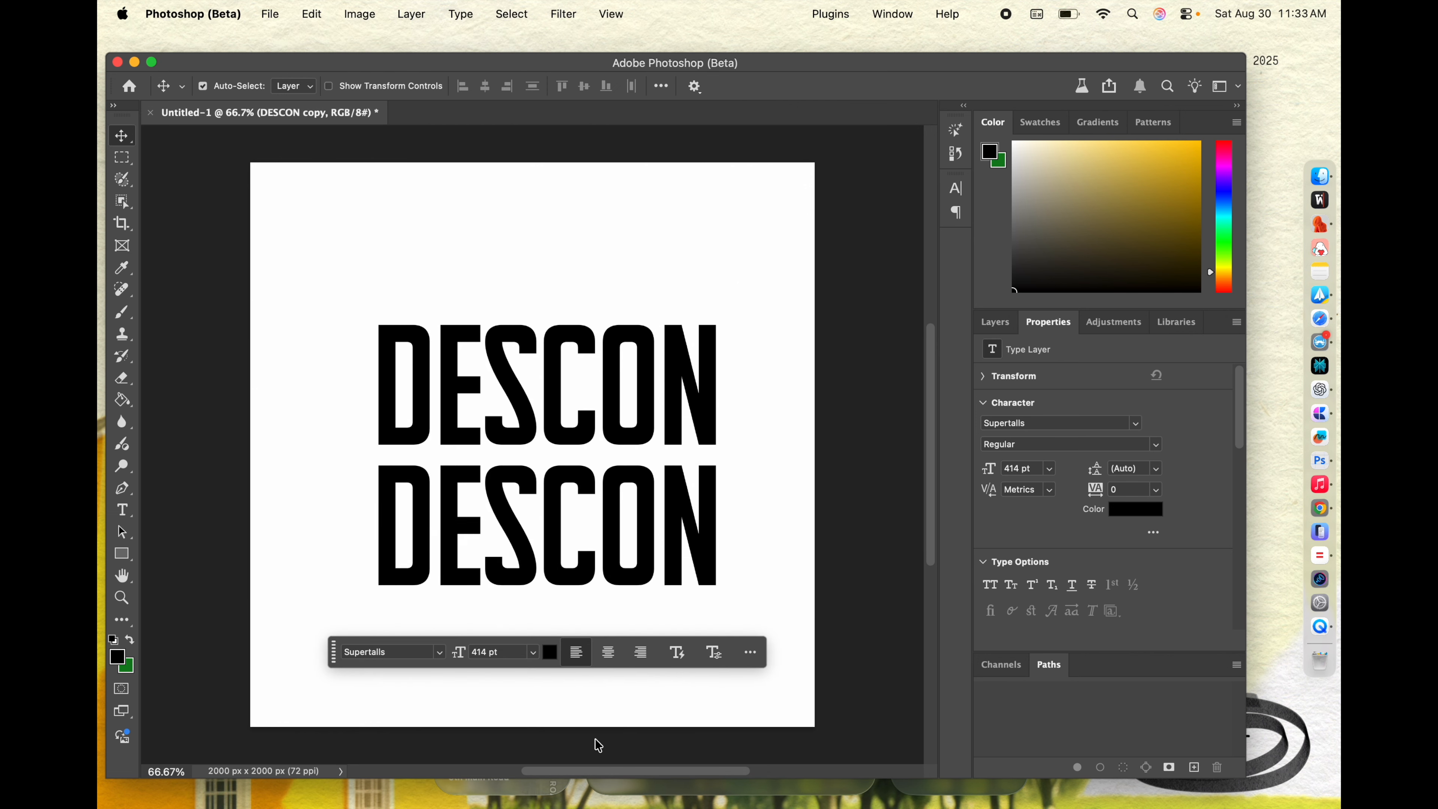
pyautogui.moveTo(549, 548); pyautogui.dragTo(541, 518)
pyautogui.doubleClick(537, 511)
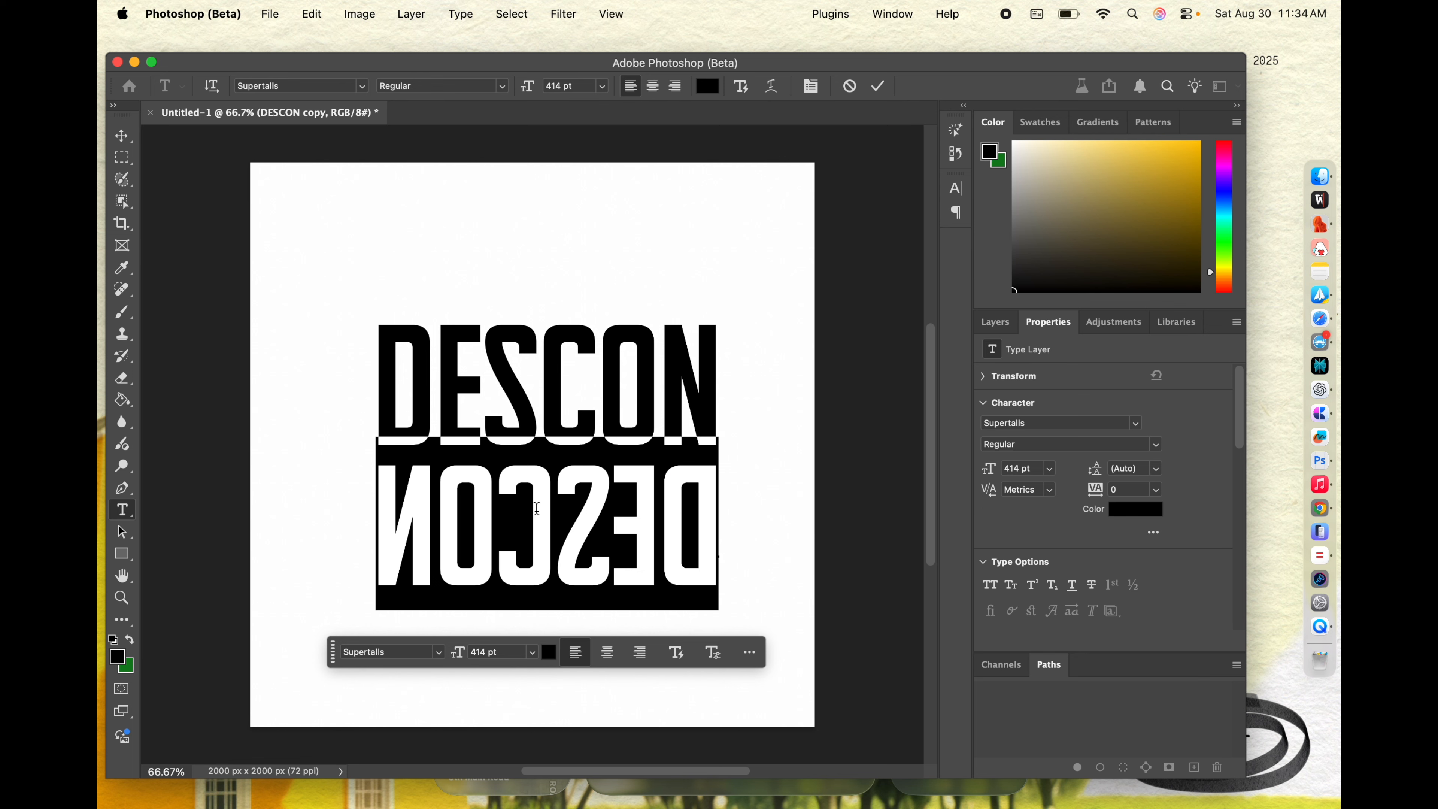
pyautogui.click(122, 135)
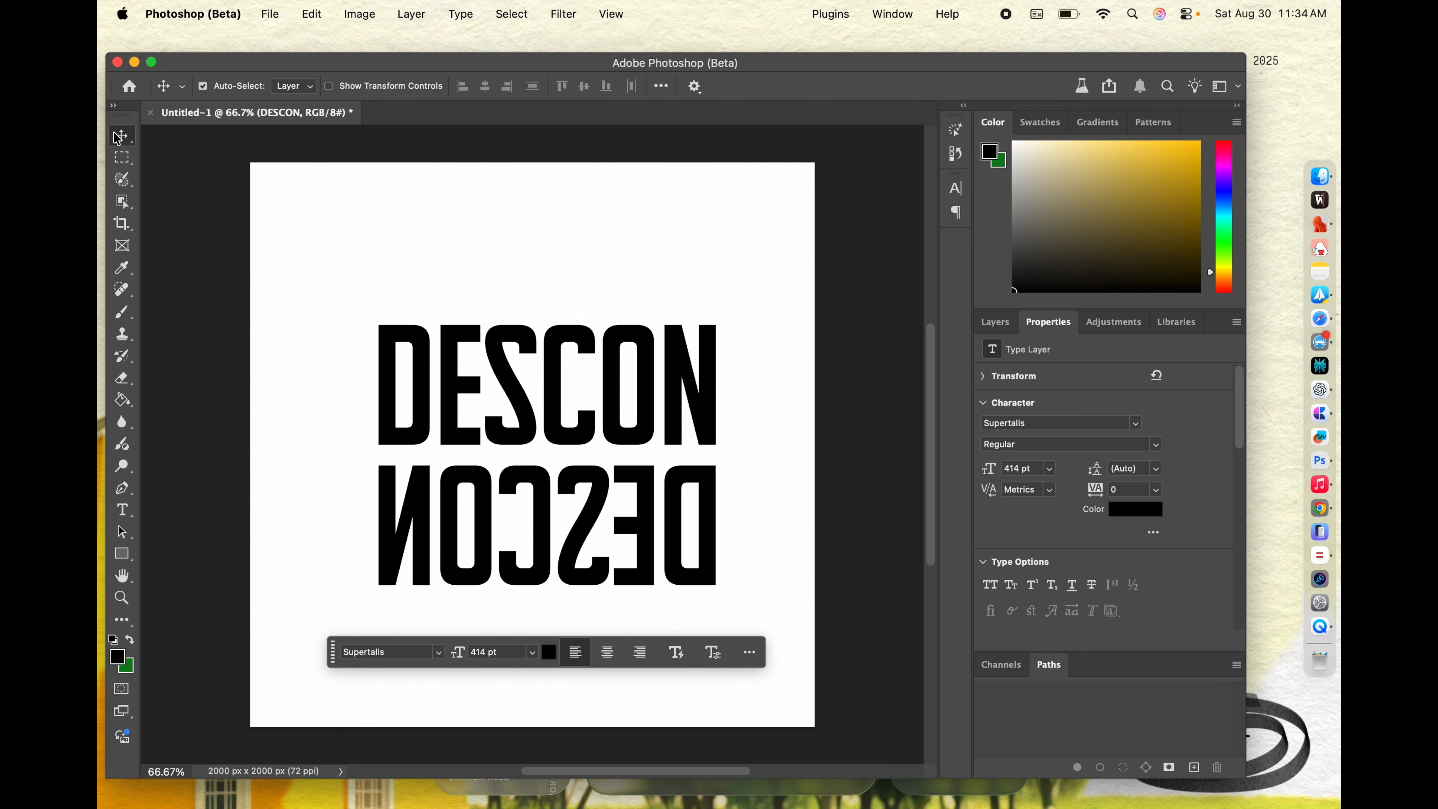
# Step: Move the upper DESCON up to open a gap above the mirrored copy
pyautogui.click(516, 350)
pyautogui.moveTo(516, 349); pyautogui.dragTo(524, 325)
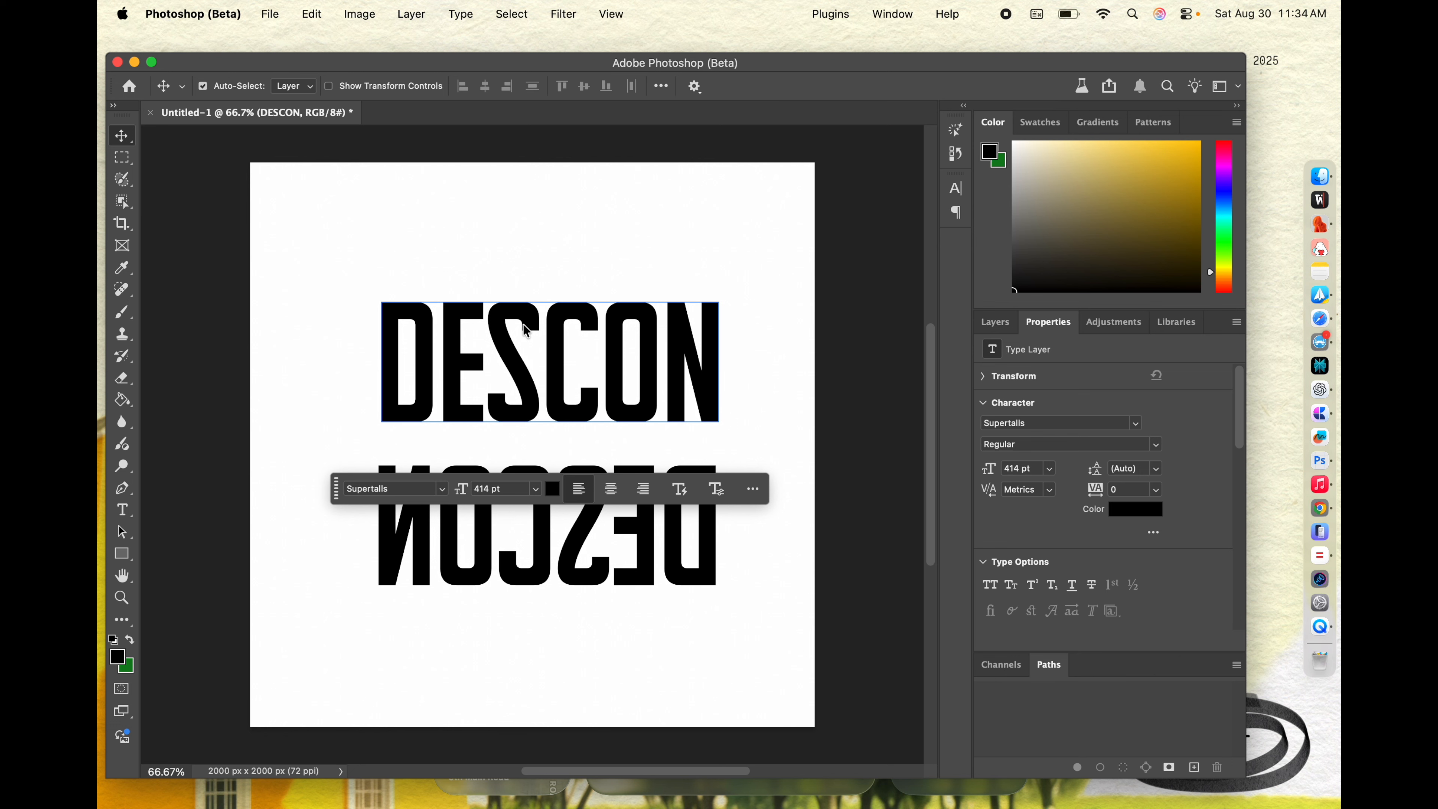
pyautogui.click(501, 371)
pyautogui.moveTo(500, 372); pyautogui.dragTo(497, 347)
# Step: Try to adjust the tracking of the upper DESCON
pyautogui.click(412, 327)
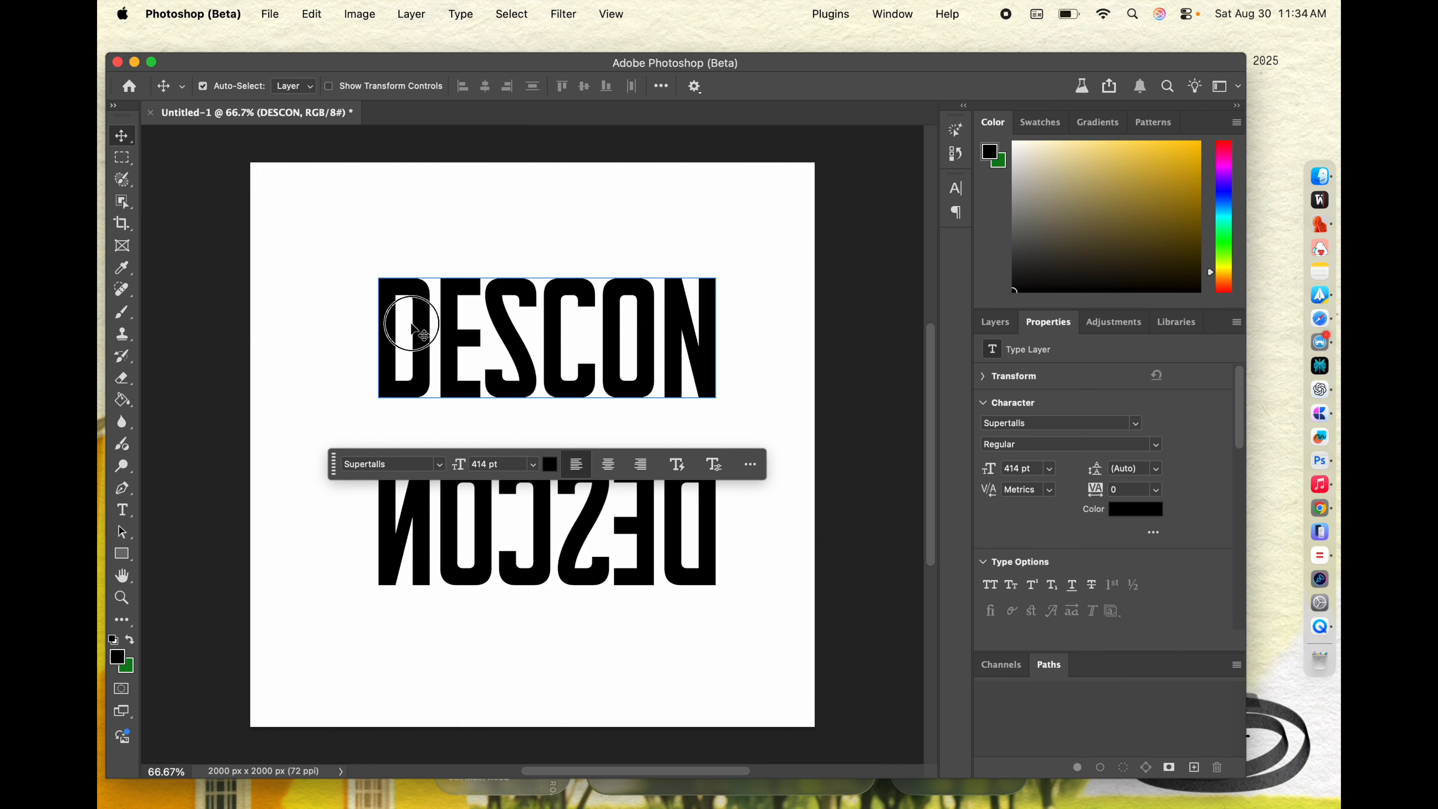
pyautogui.doubleClick(412, 328)
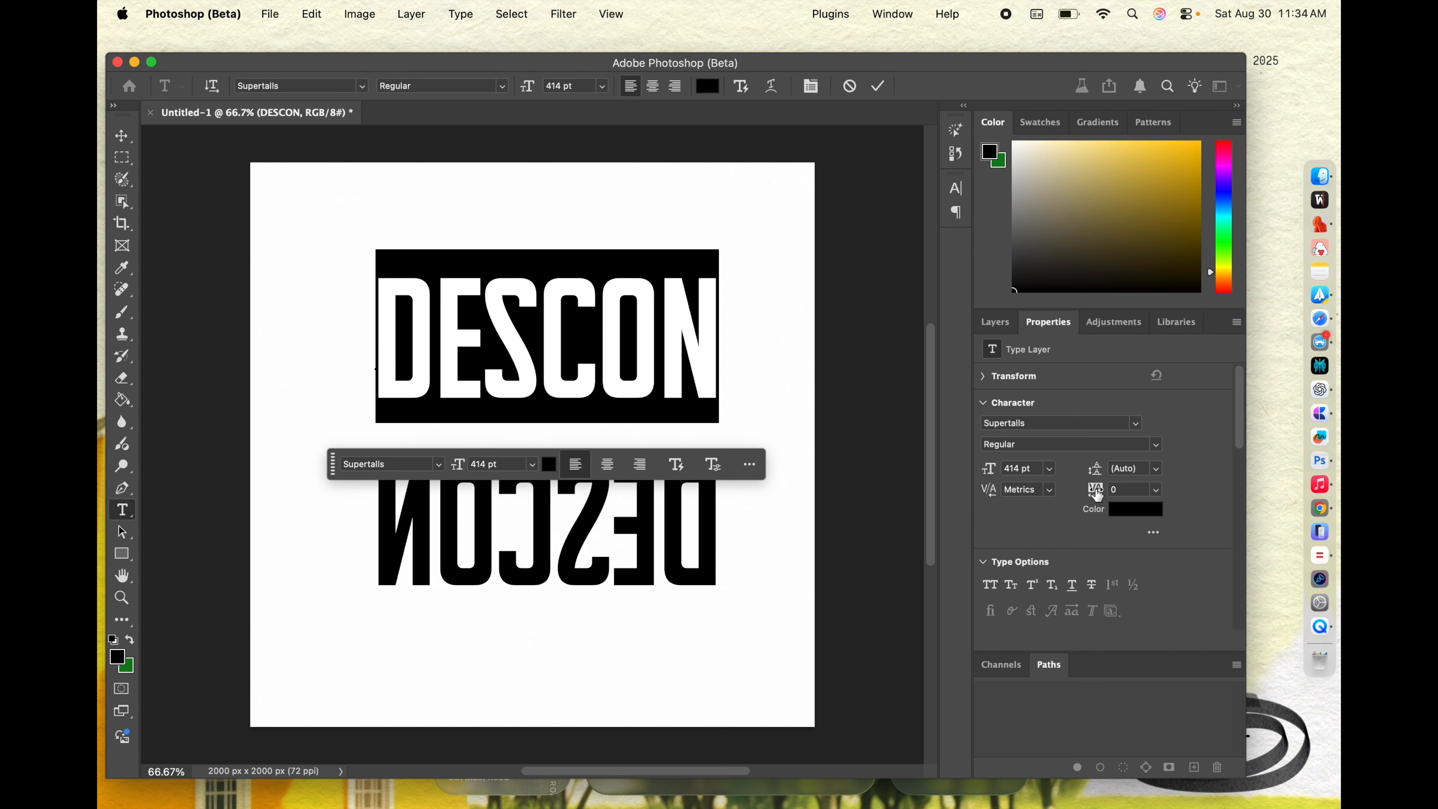
pyautogui.moveTo(1097, 495); pyautogui.dragTo(1096, 494)
pyautogui.click(447, 361)
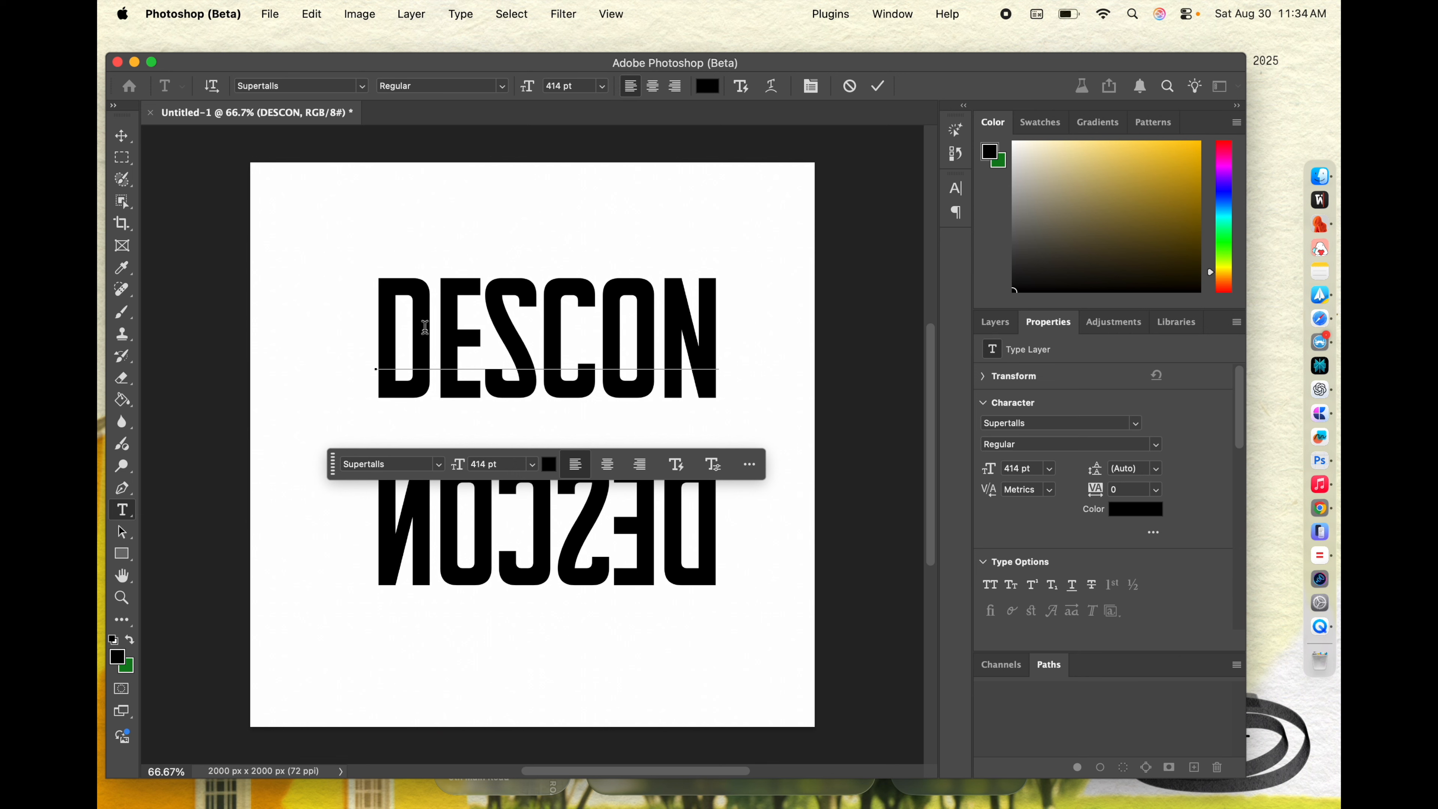
pyautogui.doubleClick(425, 328)
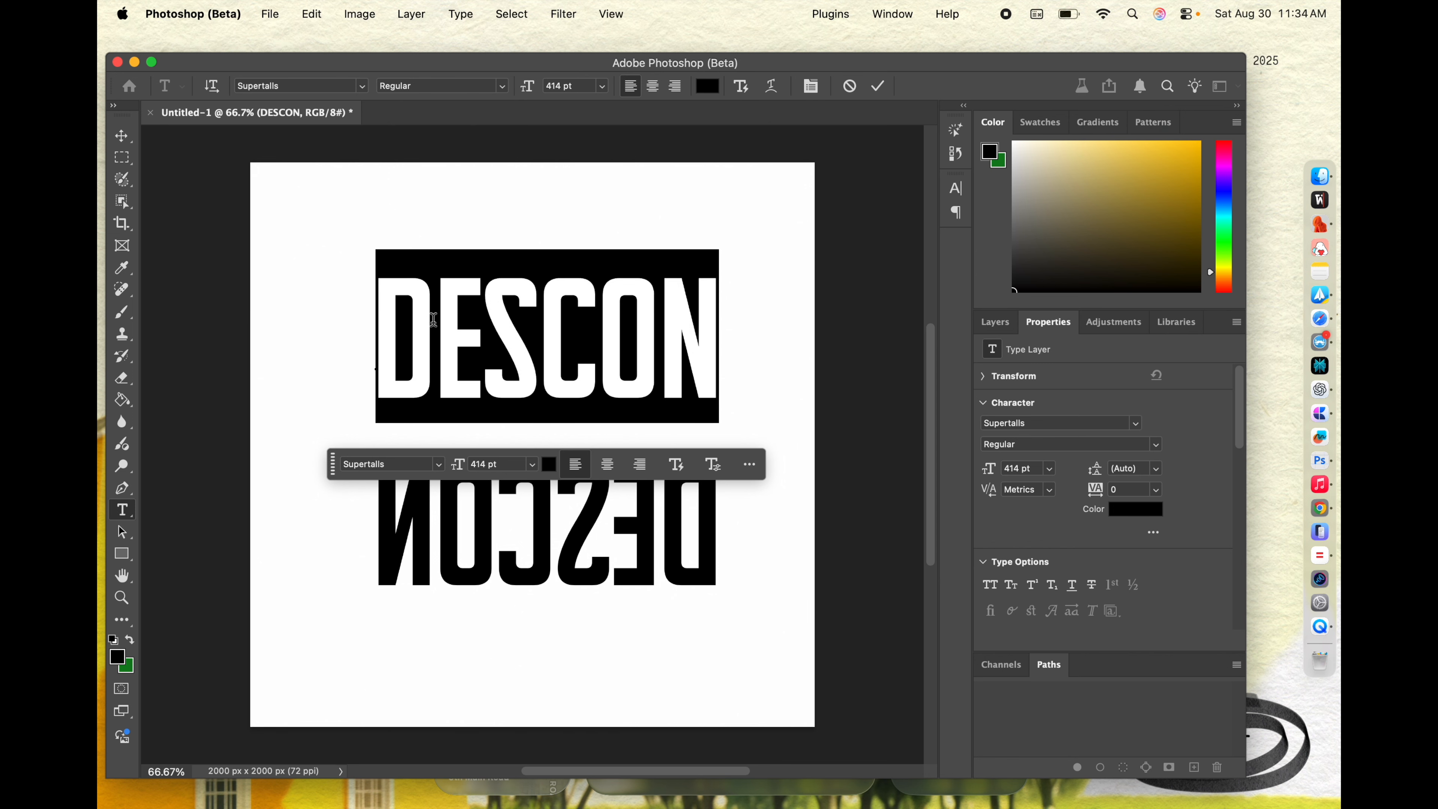
# Step: Narrow the gap by moving the upper DESCON slightly down and the mirrored copy slightly up, roughly aligned beneath it
pyautogui.click(121, 136)
pyautogui.moveTo(537, 388)
pyautogui.mouseDown()
pyautogui.moveTo(552, 343)
pyautogui.moveTo(523, 379)
pyautogui.moveTo(539, 376)
pyautogui.moveTo(538, 399)
pyautogui.mouseUp()
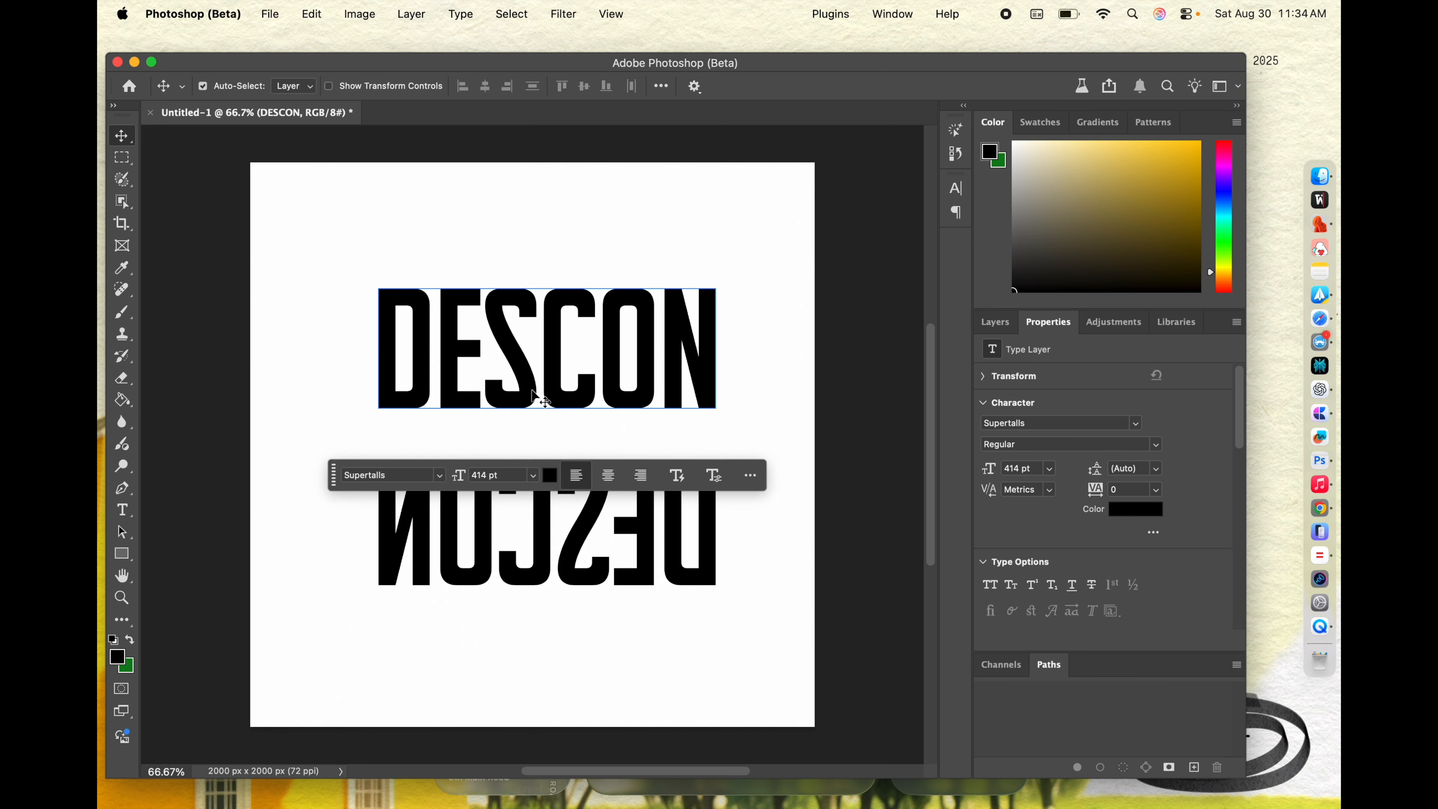
pyautogui.doubleClick(535, 397)
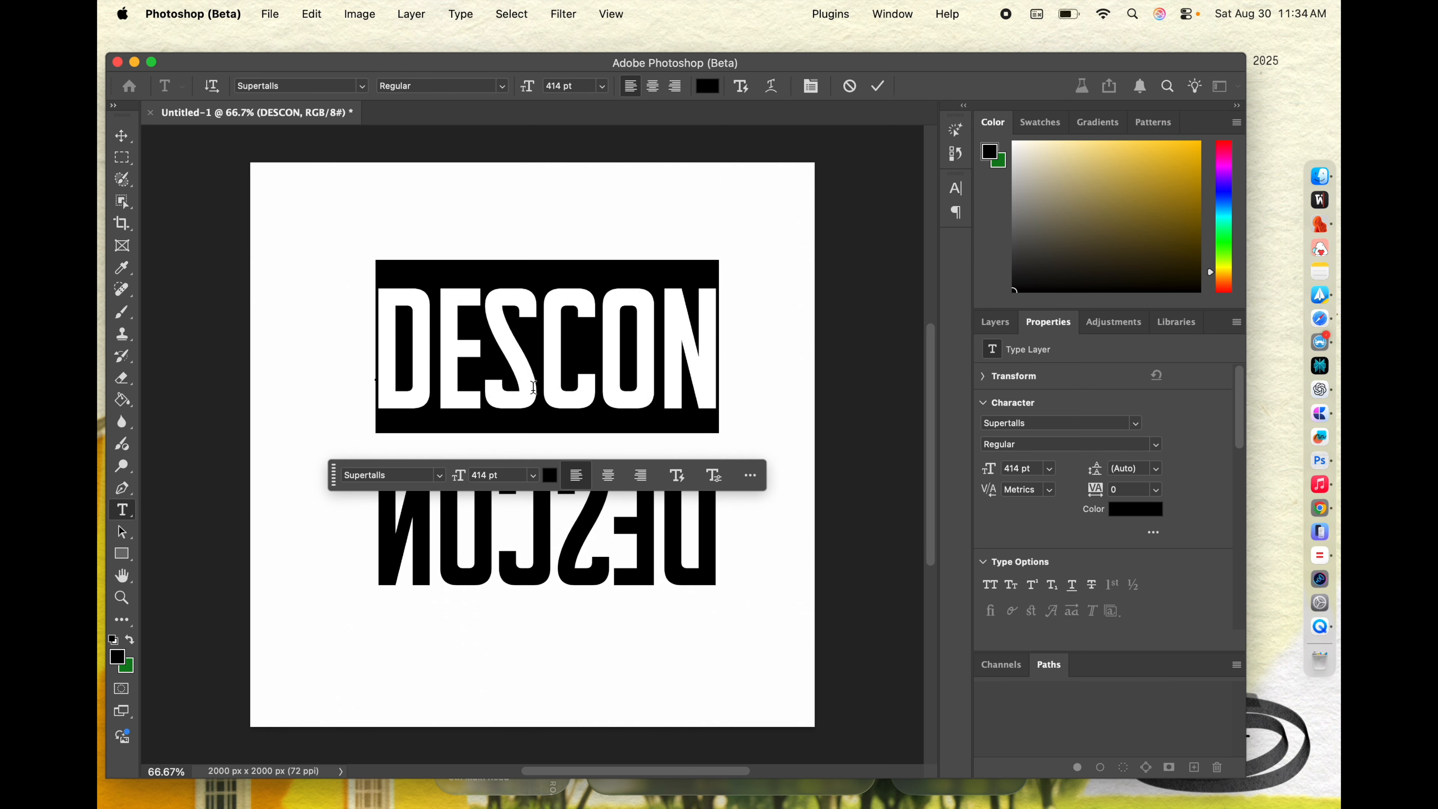
pyautogui.click(121, 136)
pyautogui.moveTo(575, 571); pyautogui.dragTo(567, 559)
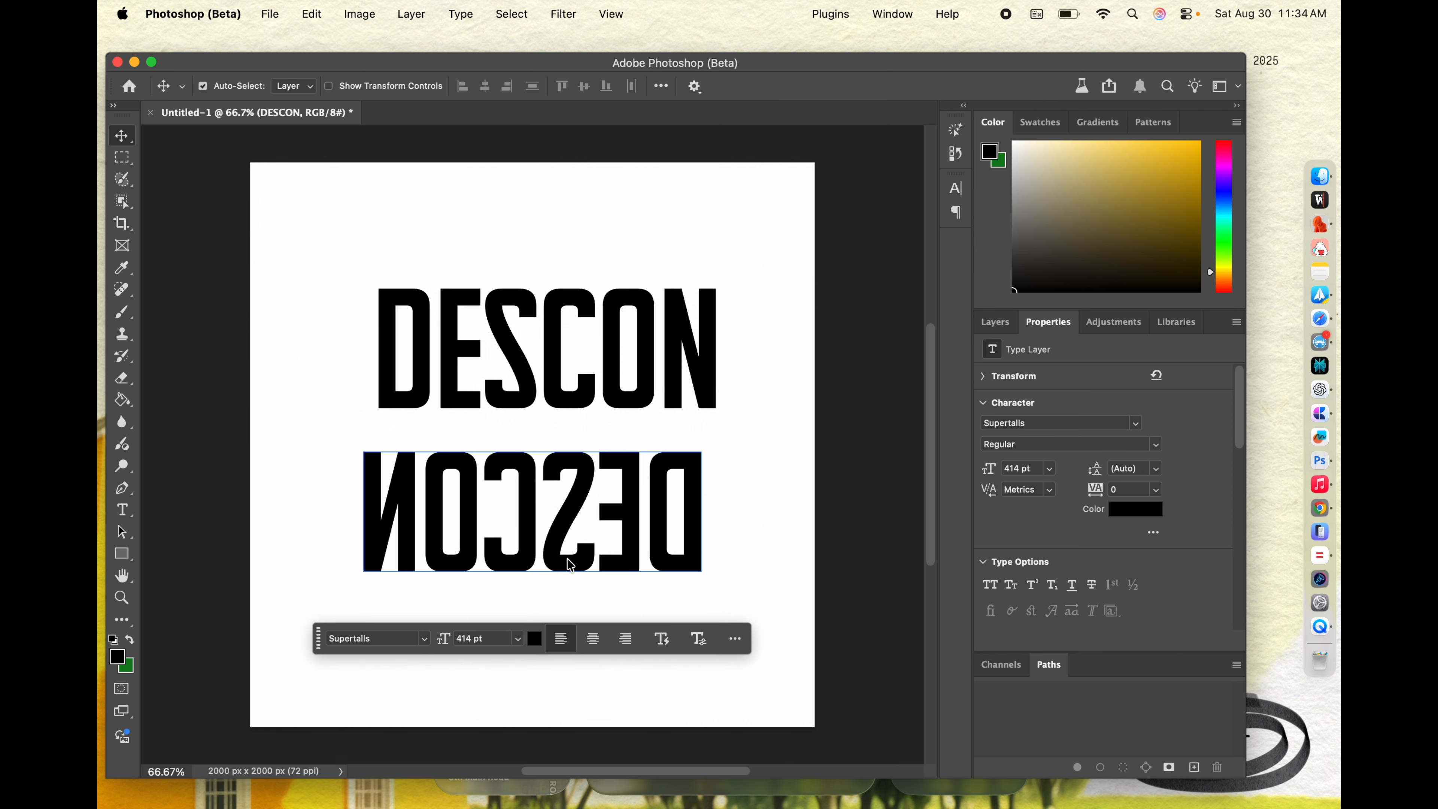
pyautogui.moveTo(570, 565); pyautogui.dragTo(582, 565)
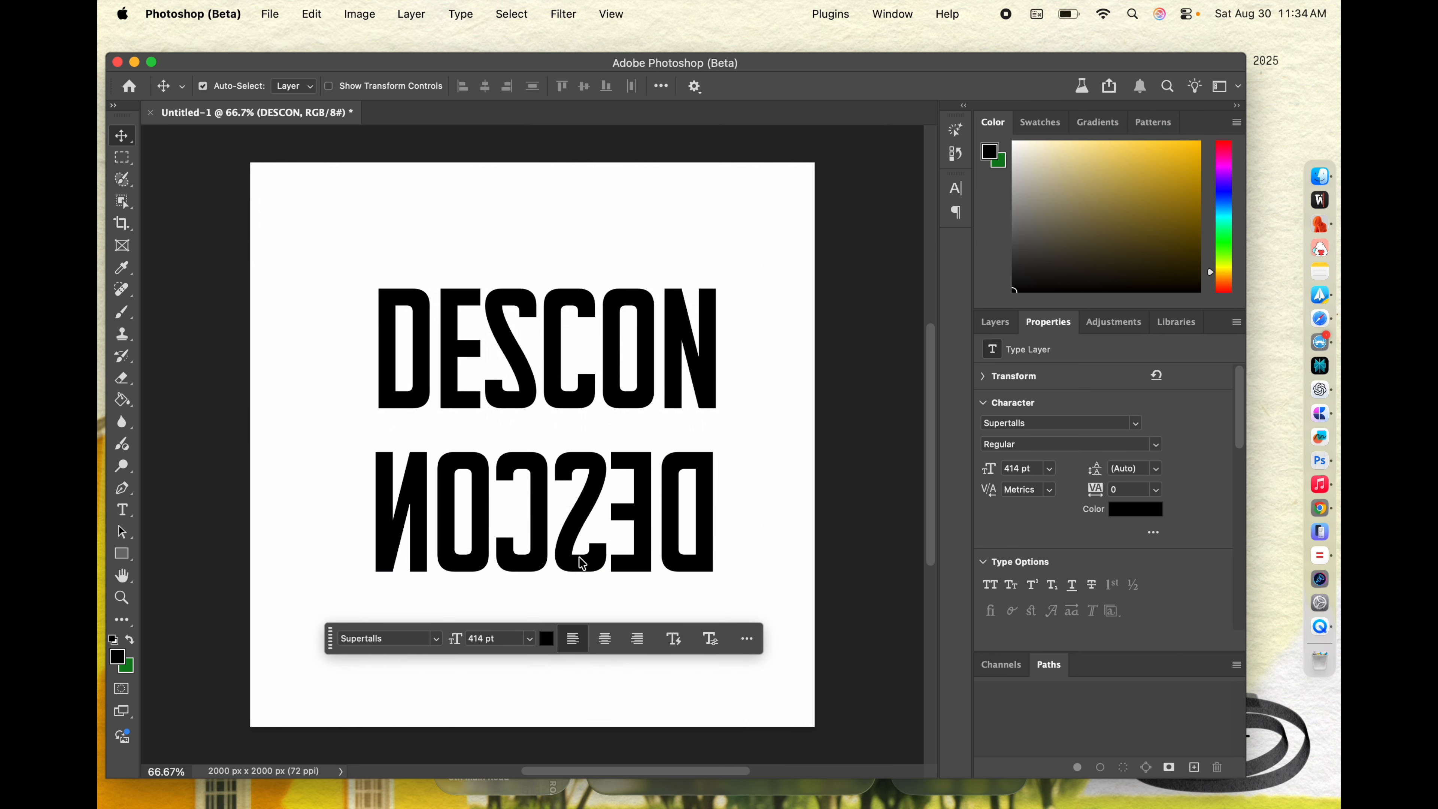
# Step: Tighten the tracking of the mirrored DESCON to -40
pyautogui.doubleClick(623, 496)
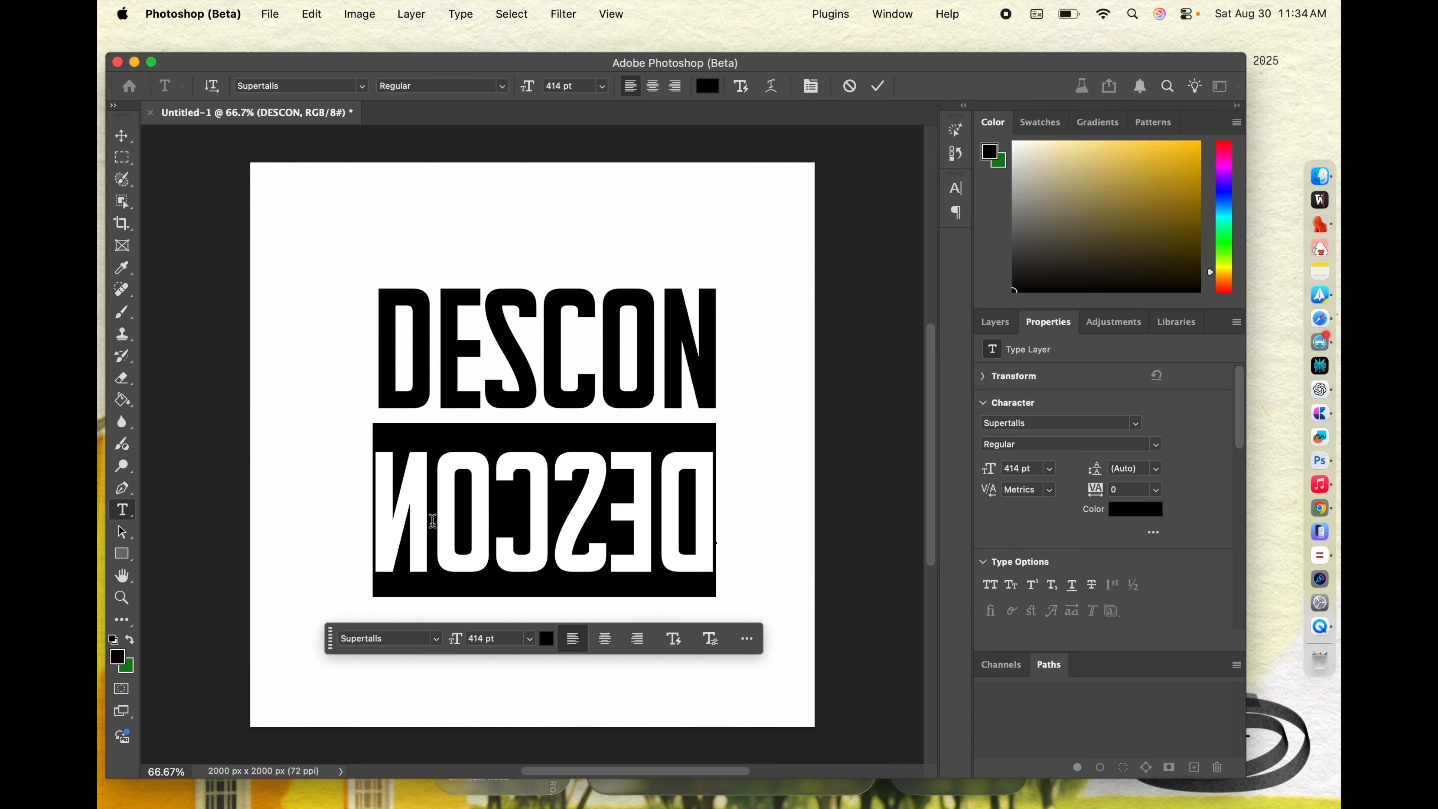
pyautogui.moveTo(1102, 487); pyautogui.dragTo(1102, 492)
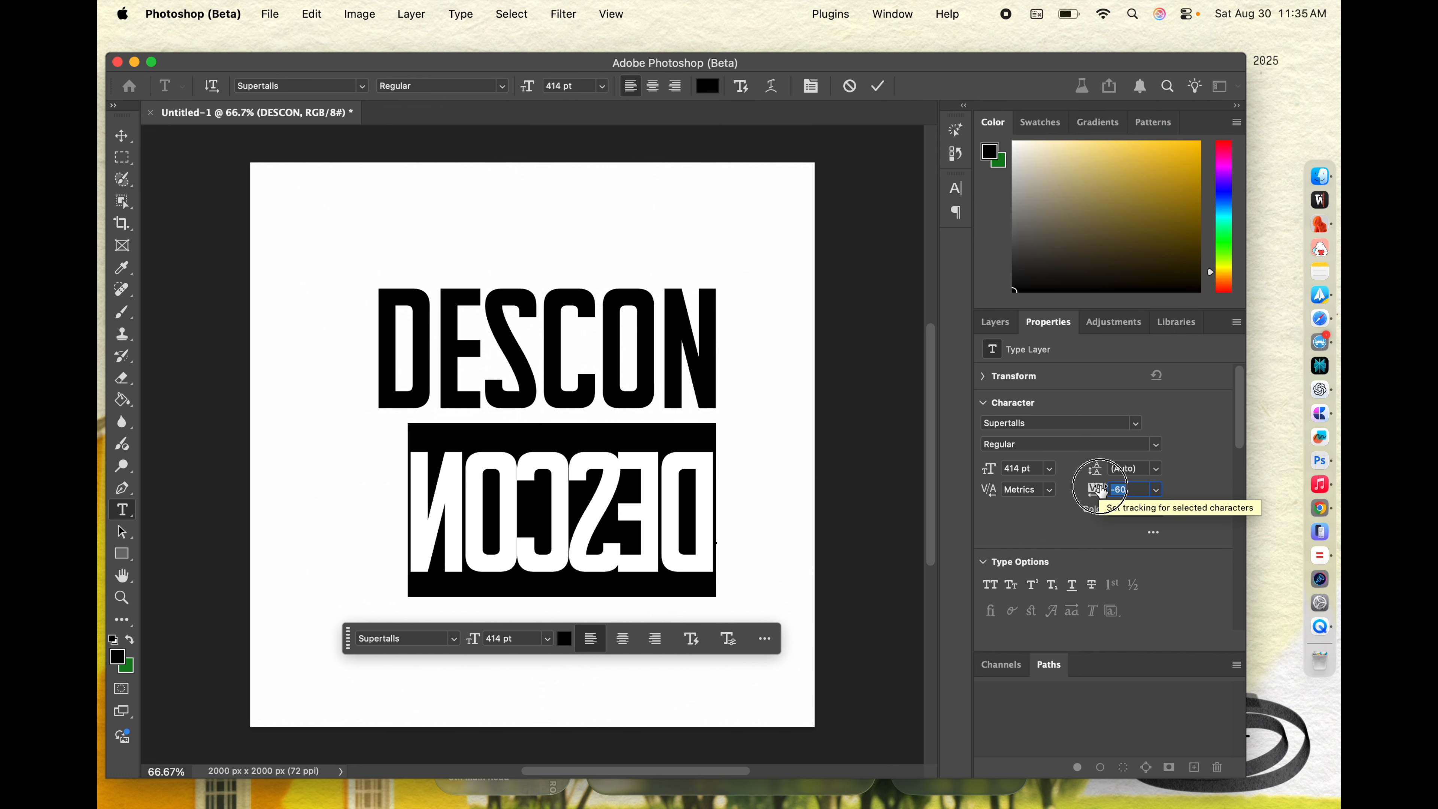
pyautogui.moveTo(1101, 491); pyautogui.dragTo(1102, 492)
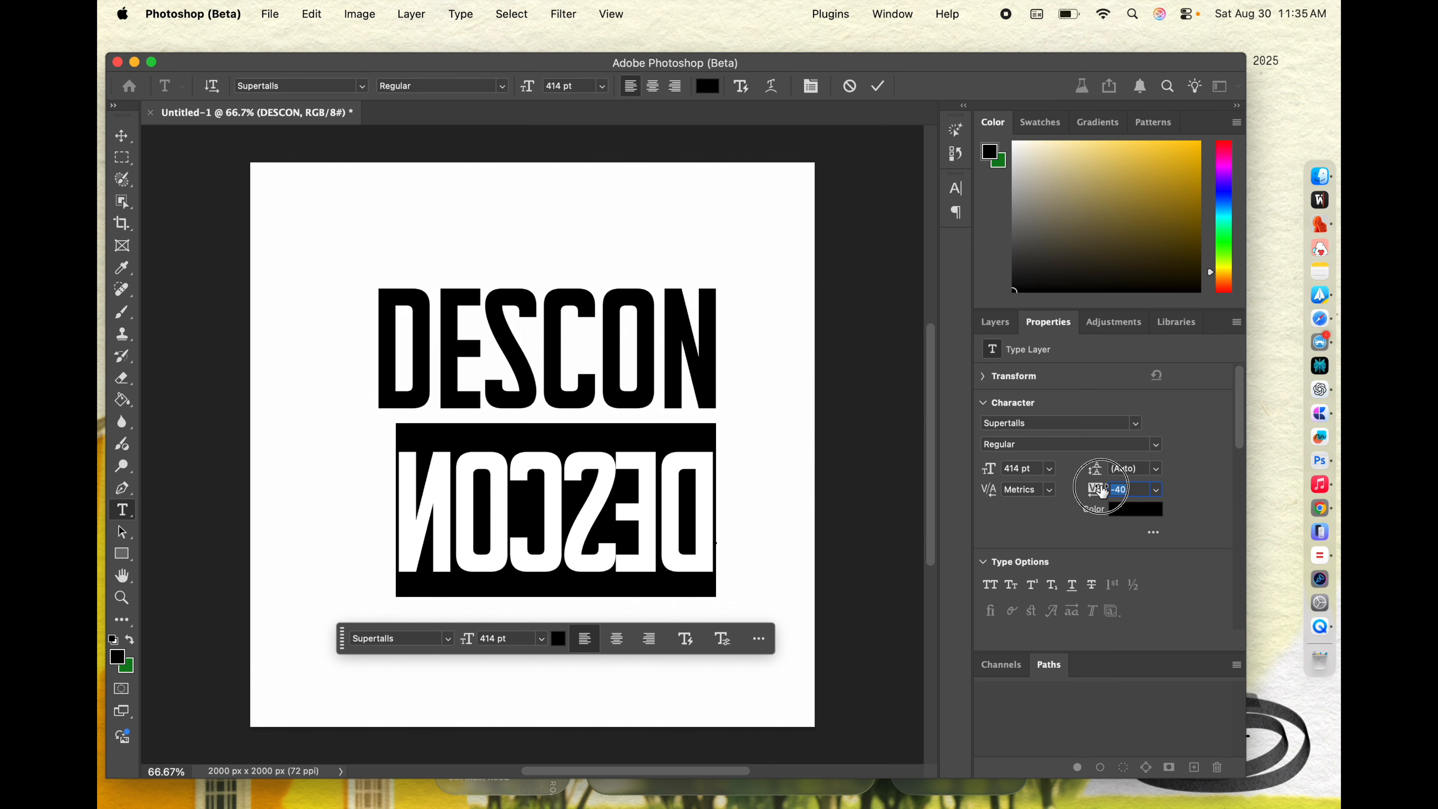
pyautogui.moveTo(1103, 491); pyautogui.dragTo(1102, 492)
# Step: Try a tracking of -20 on only the letters E and S of the mirrored word, and undo it
pyautogui.moveTo(568, 492); pyautogui.dragTo(649, 489)
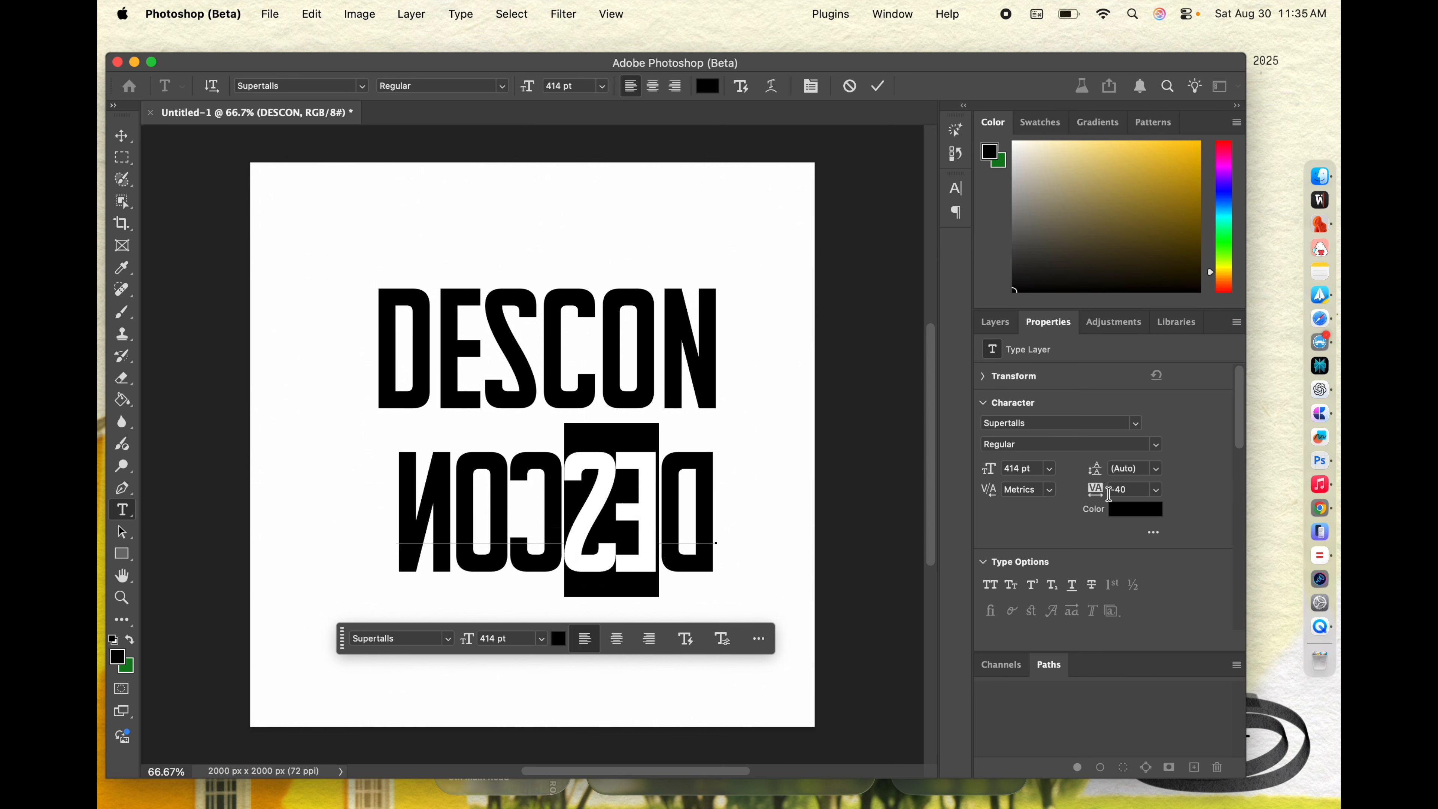
pyautogui.moveTo(1101, 490); pyautogui.dragTo(1102, 490)
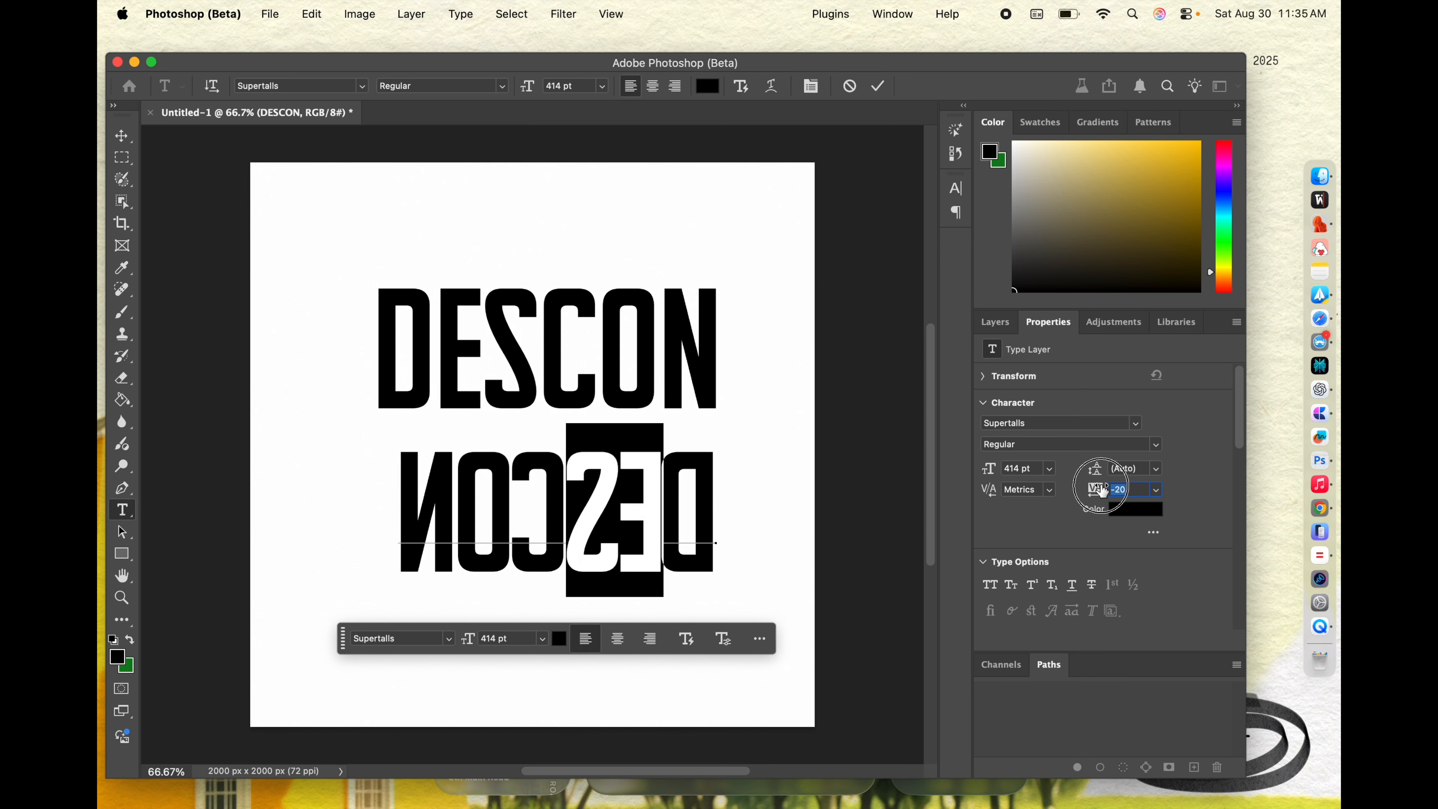
pyautogui.press('super+z')
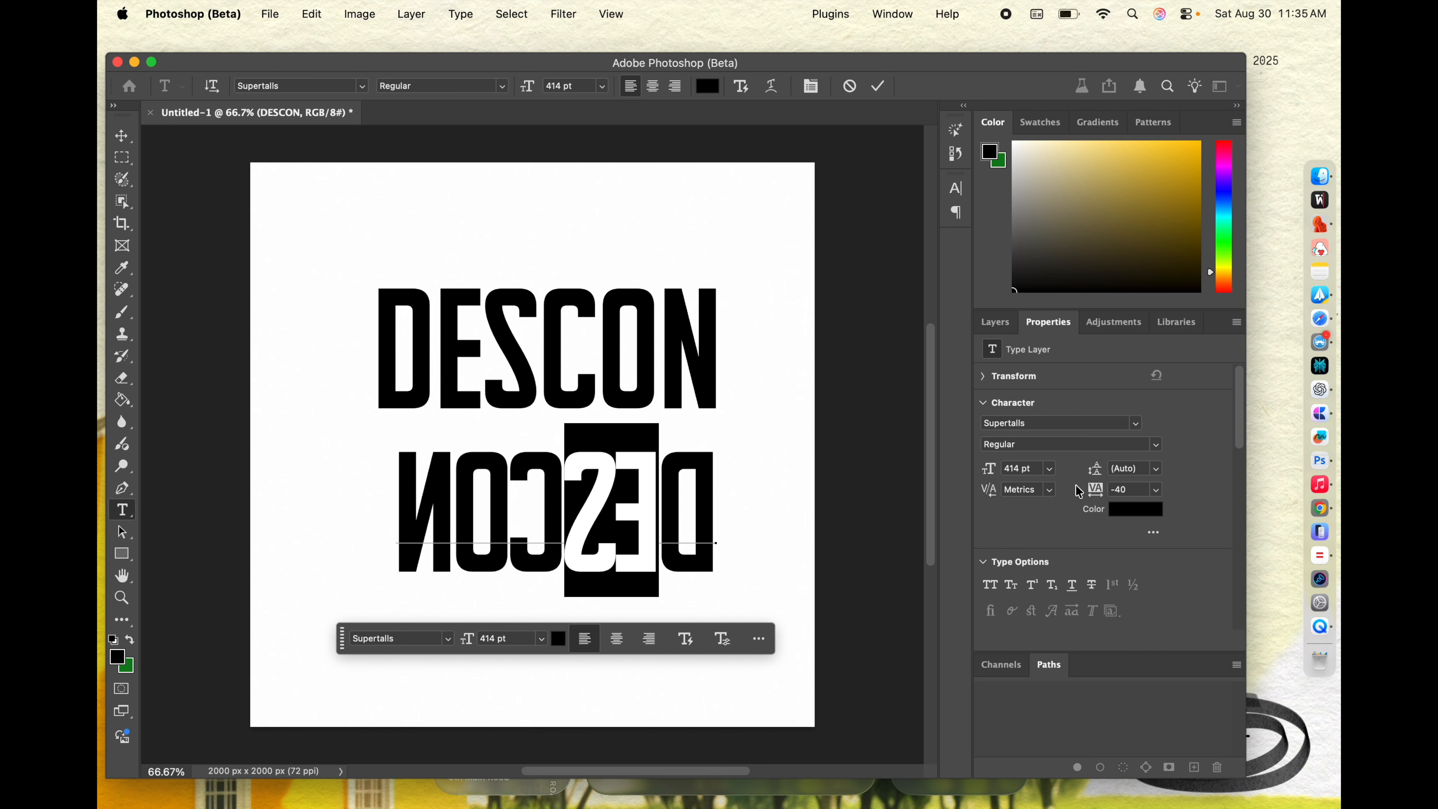
pyautogui.click(596, 496)
pyautogui.click(659, 496)
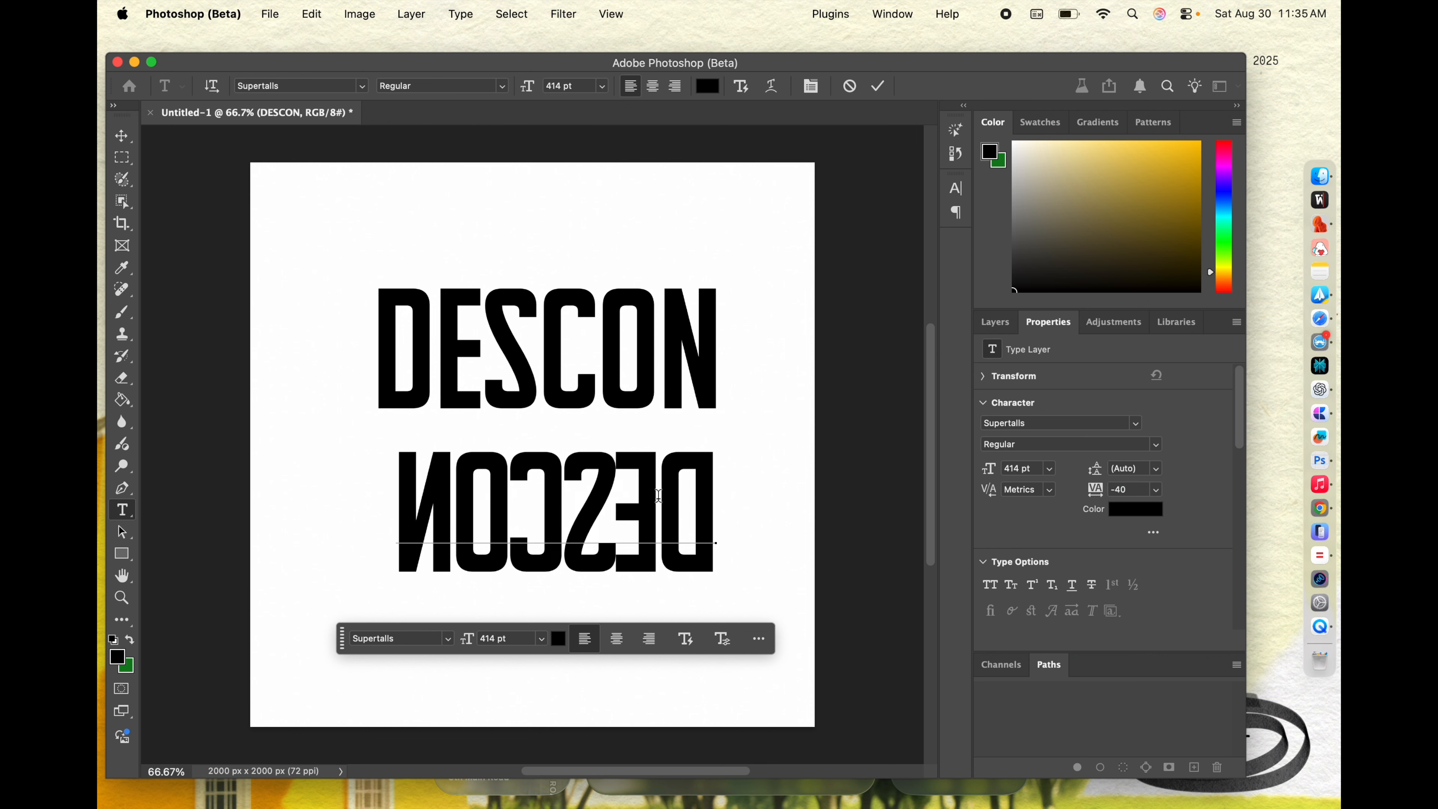
pyautogui.press('super+z')
# Step: Set the tracking of the whole mirrored DESCON to -35
pyautogui.press('super+a')
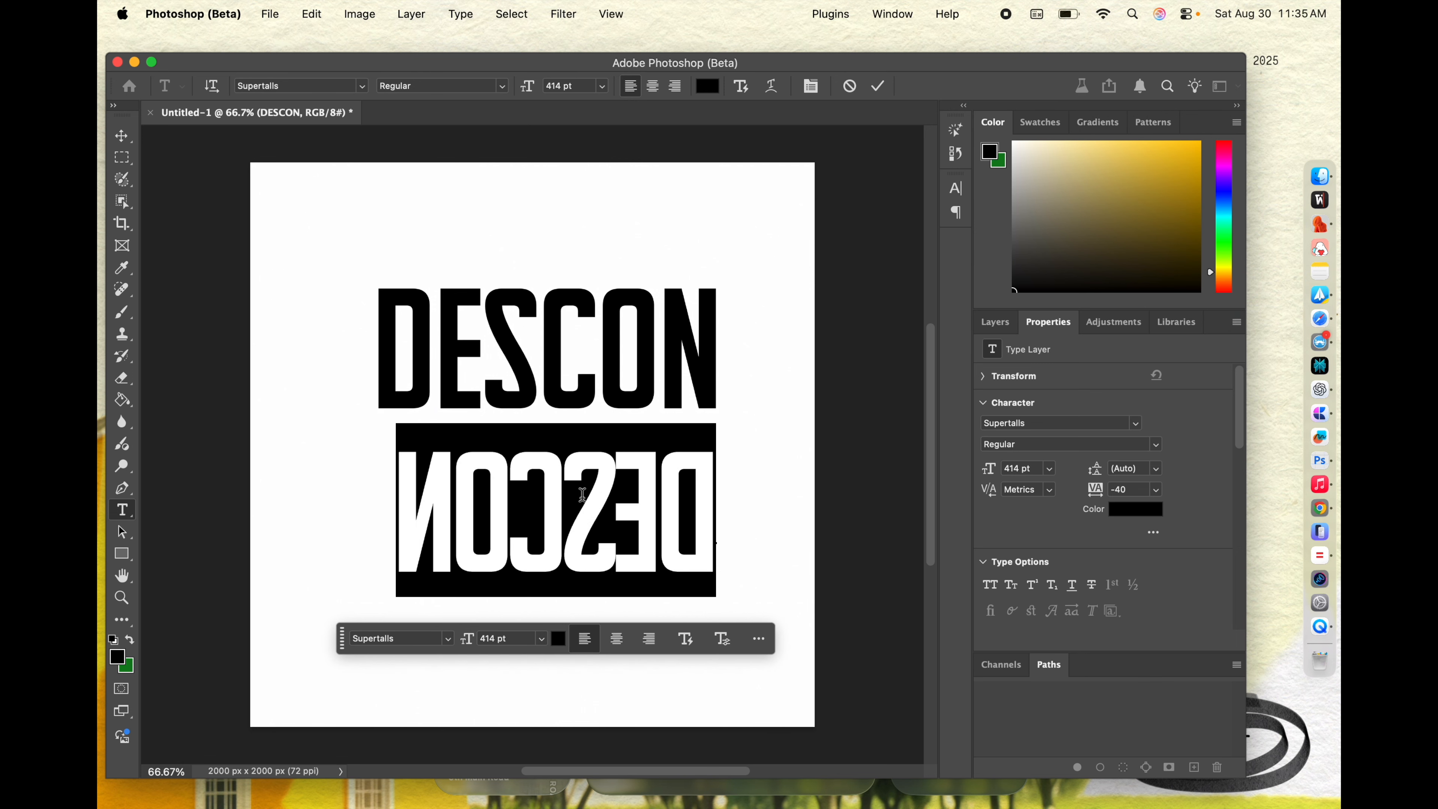
pyautogui.click(1104, 491)
pyautogui.write('-35')
pyautogui.press('Return')
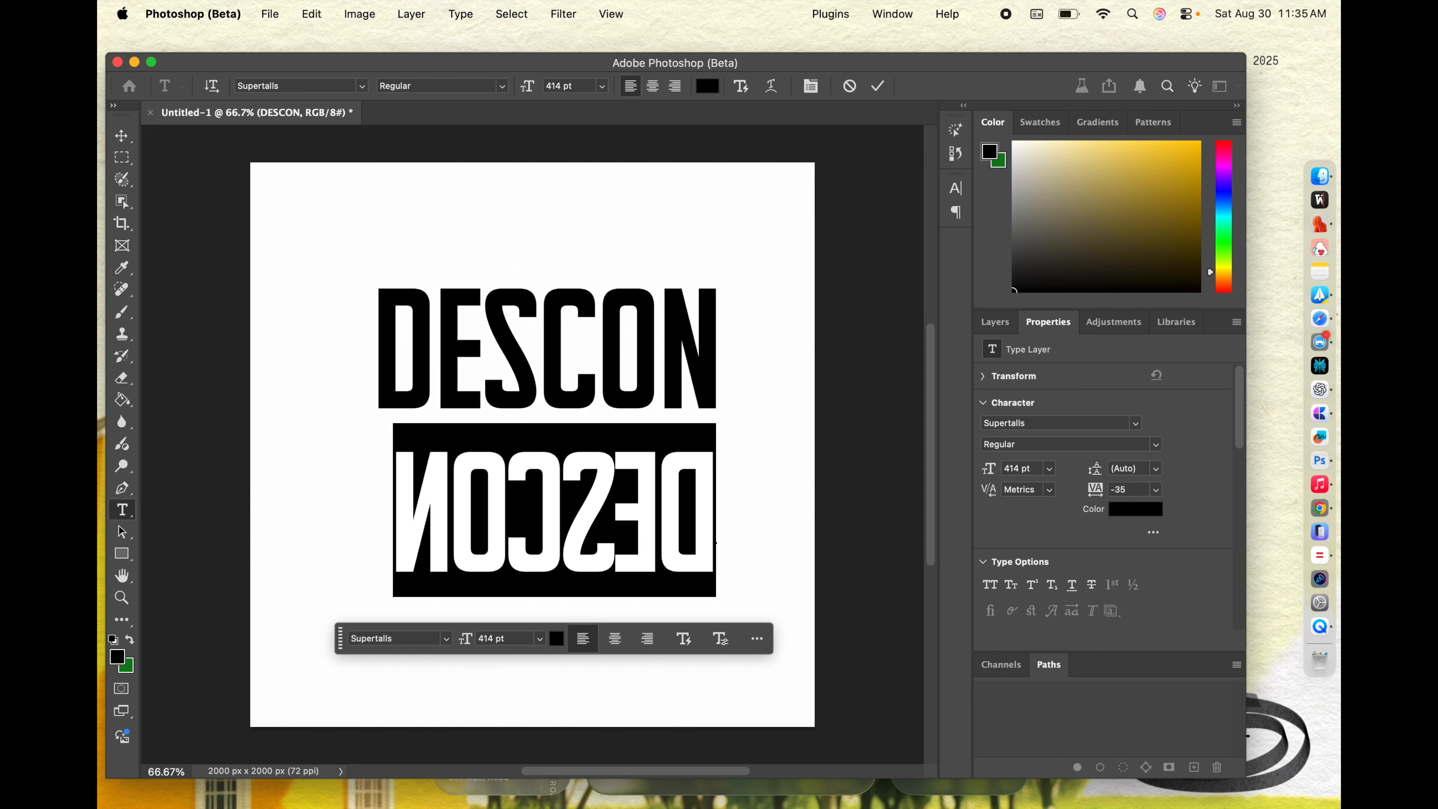
# Step: Finish the text edit and shift the mirrored DESCON left so it is centred under the upper word
pyautogui.click(119, 134)
pyautogui.click(105, 134)
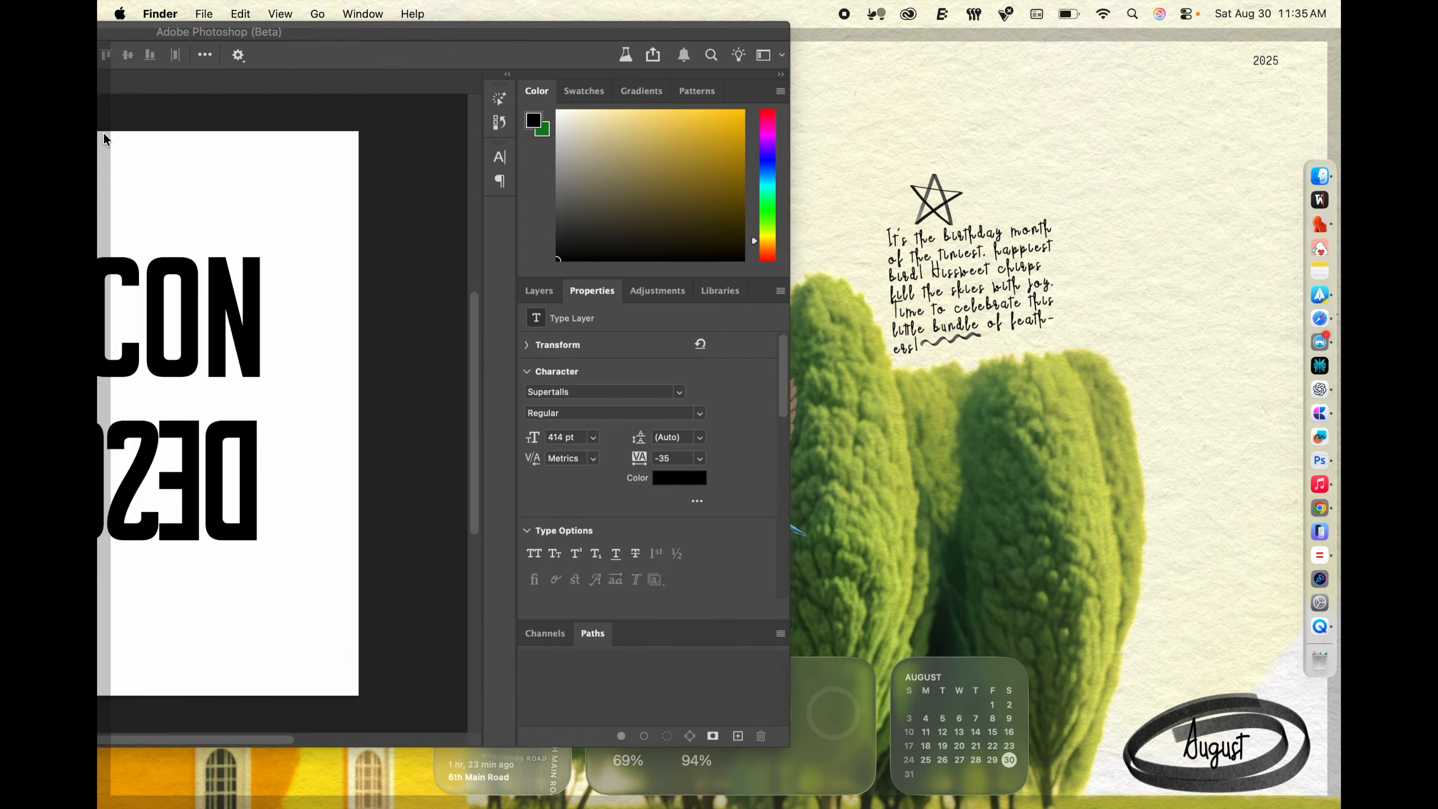
pyautogui.click(105, 134)
pyautogui.click(596, 502)
pyautogui.moveTo(598, 524); pyautogui.dragTo(590, 524)
# Step: Flip the lower DESCON horizontally so it reads normally, and move it up closer to the upper word
pyautogui.click(316, 8)
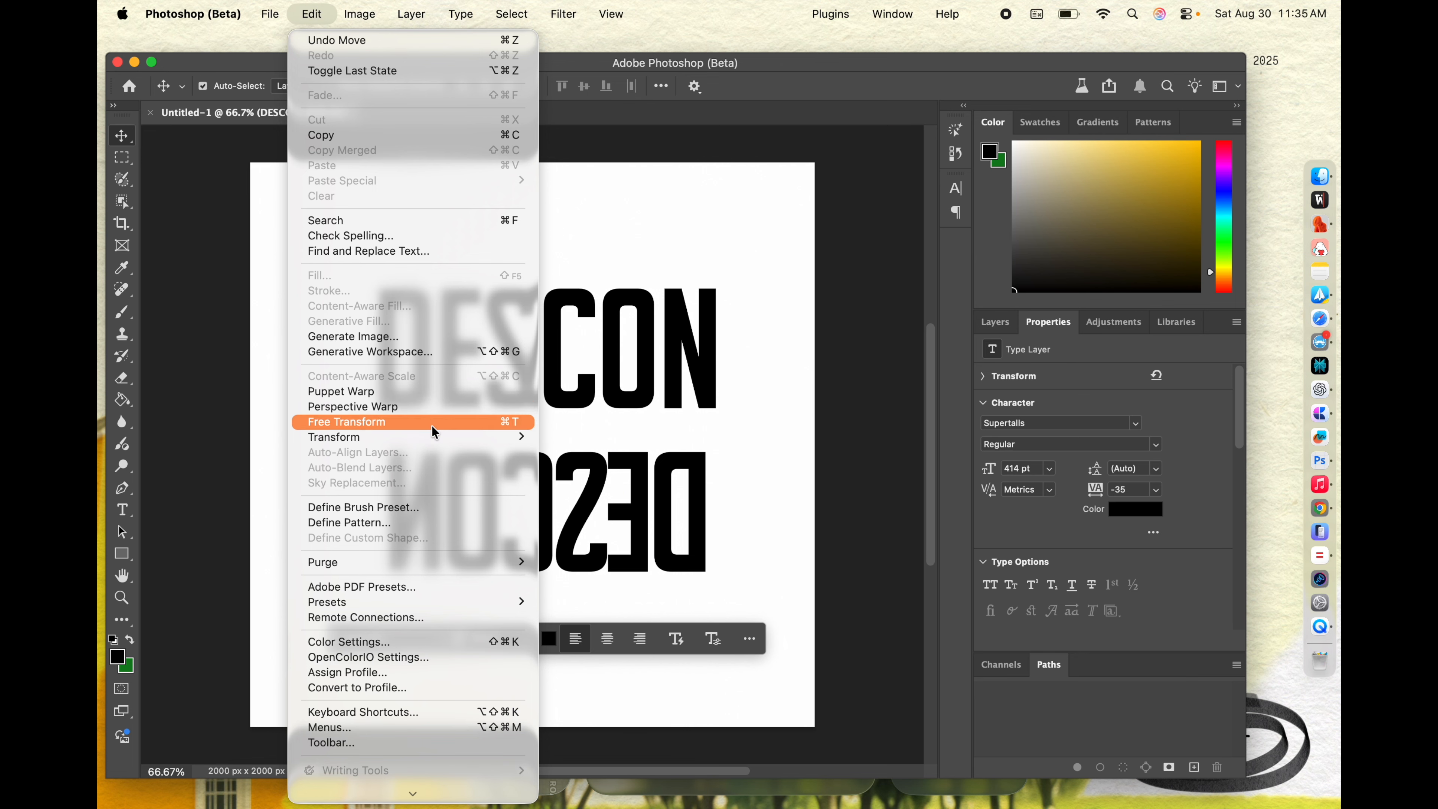
pyautogui.moveTo(430, 437)
pyautogui.click(601, 736)
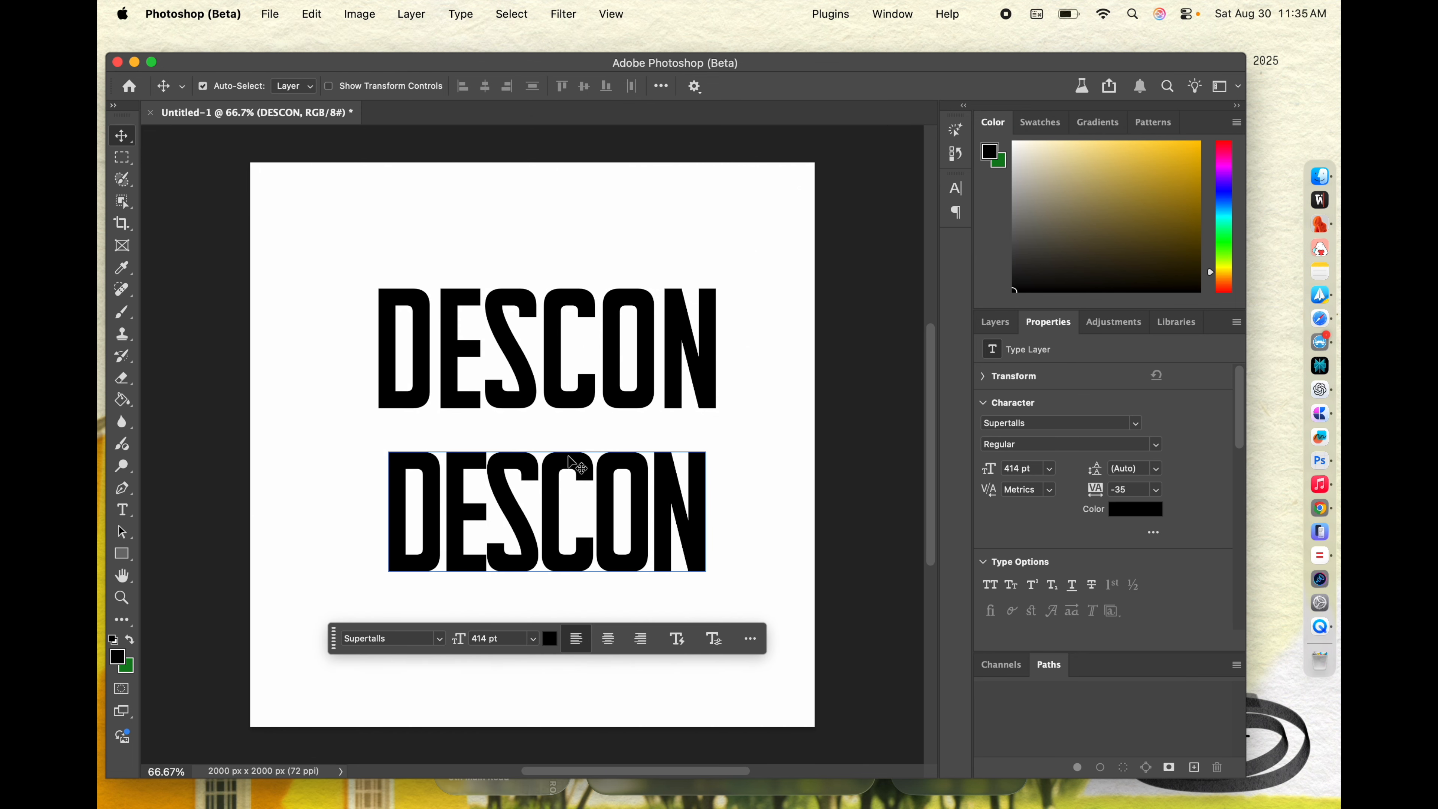
pyautogui.moveTo(564, 483)
pyautogui.mouseDown()
pyautogui.moveTo(577, 449)
pyautogui.moveTo(562, 460)
pyautogui.mouseUp()
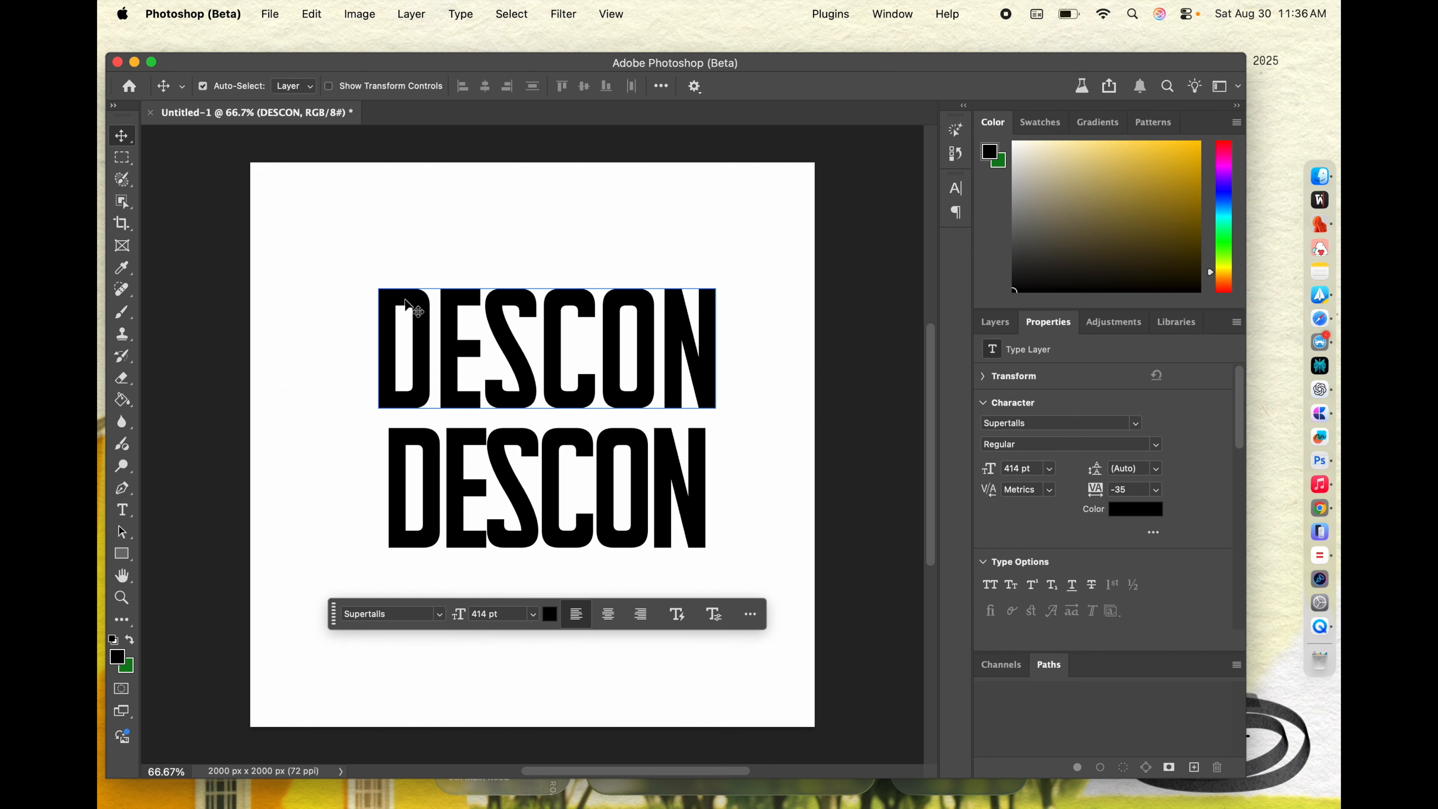
# Step: Delete the upper DESCON, then move the tighter one up in its place and duplicate it directly below
pyautogui.click(542, 340)
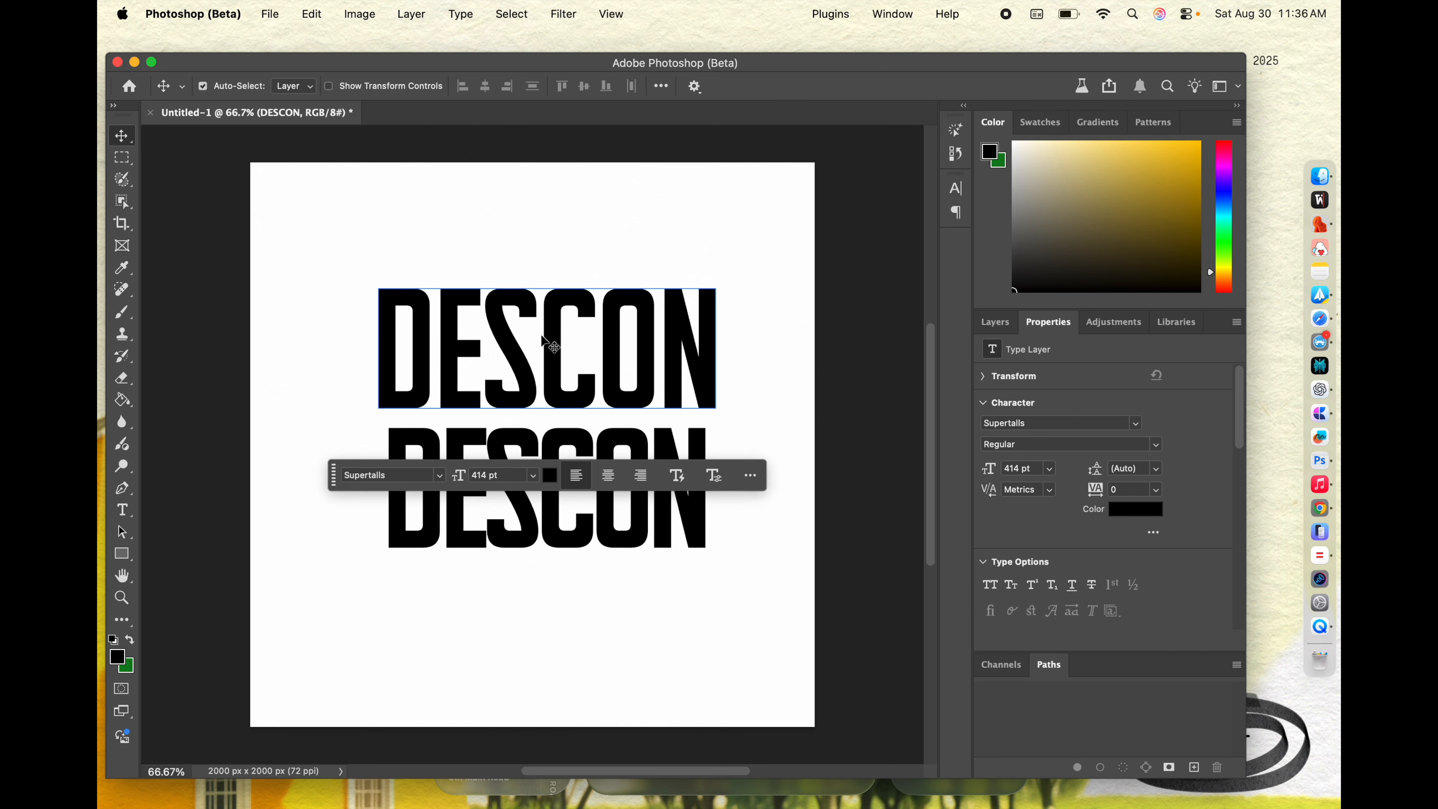
pyautogui.press('Delete')
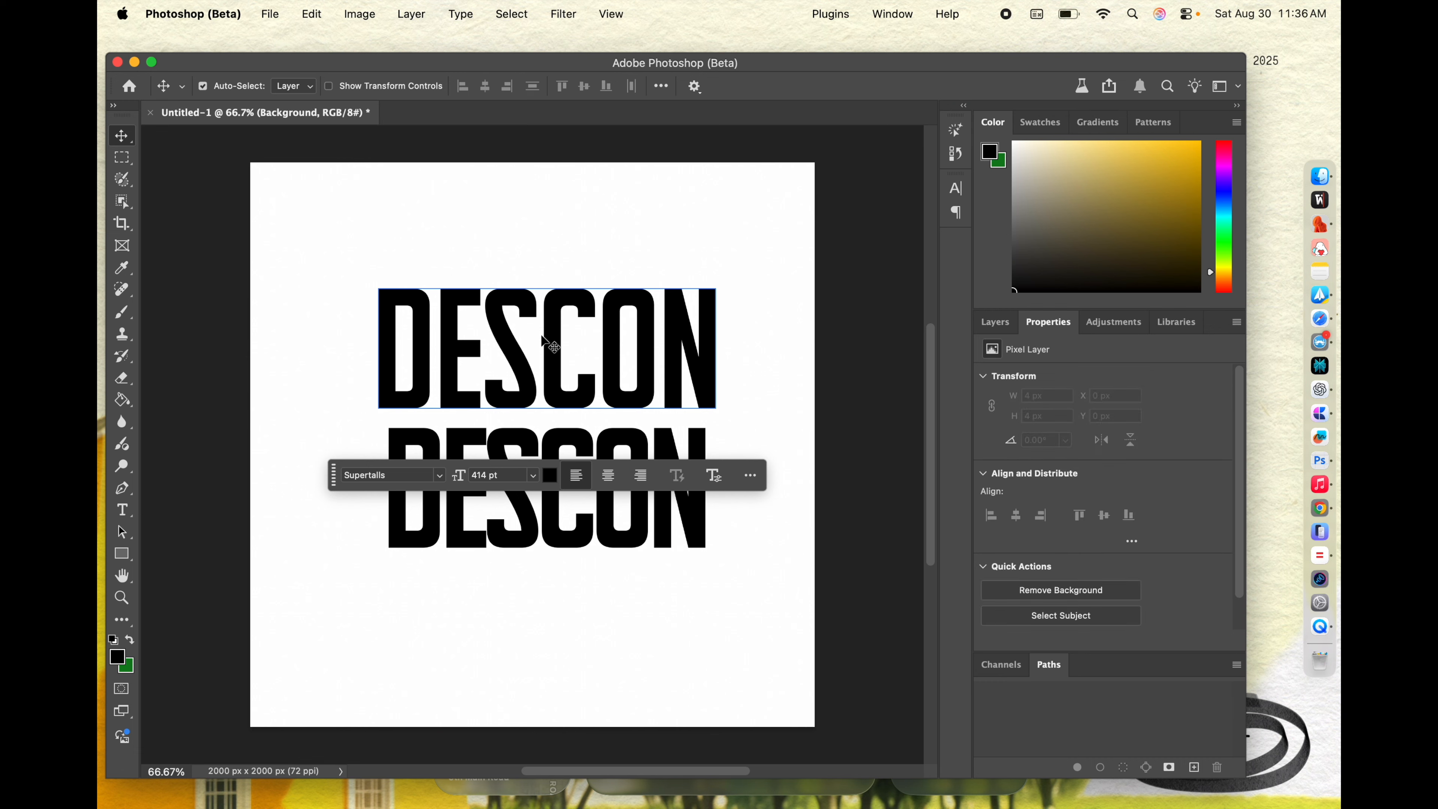
pyautogui.moveTo(582, 449); pyautogui.dragTo(559, 416)
pyautogui.click(129, 419)
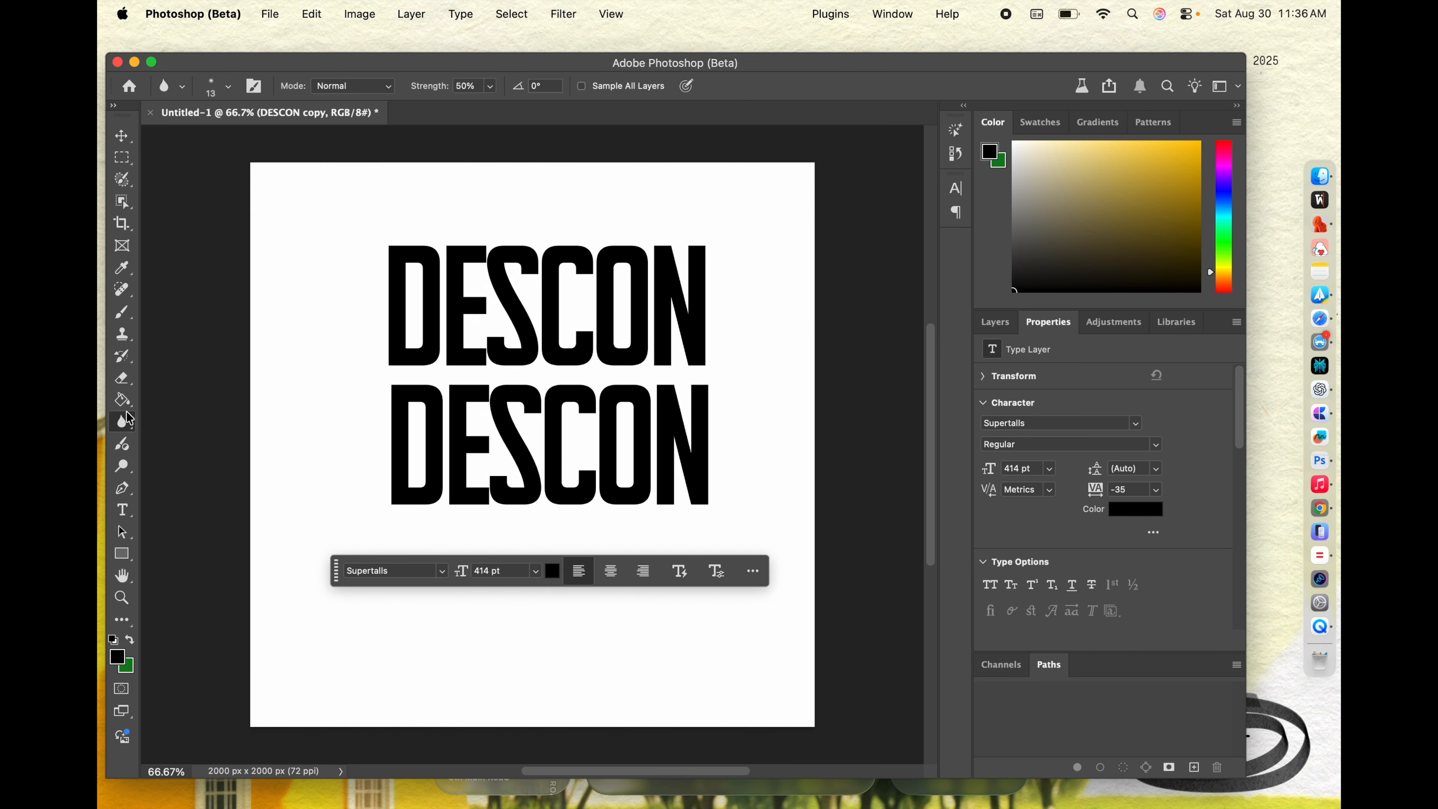
pyautogui.click(512, 450)
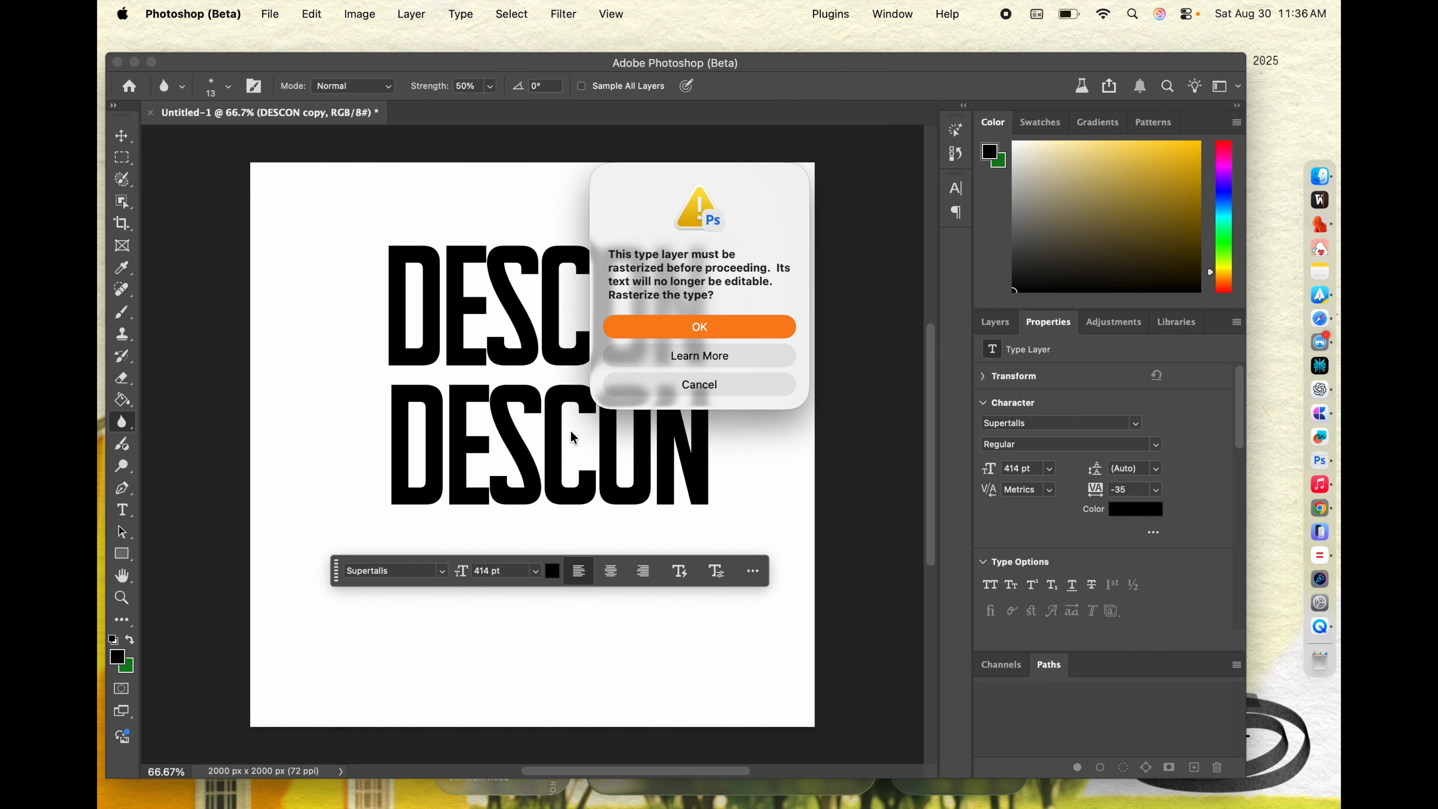
pyautogui.click(681, 375)
# Step: Set the letters CON of the lower DESCON in the Italic style, leaving the text edit finished
pyautogui.click(126, 136)
pyautogui.doubleClick(548, 430)
pyautogui.click(553, 422)
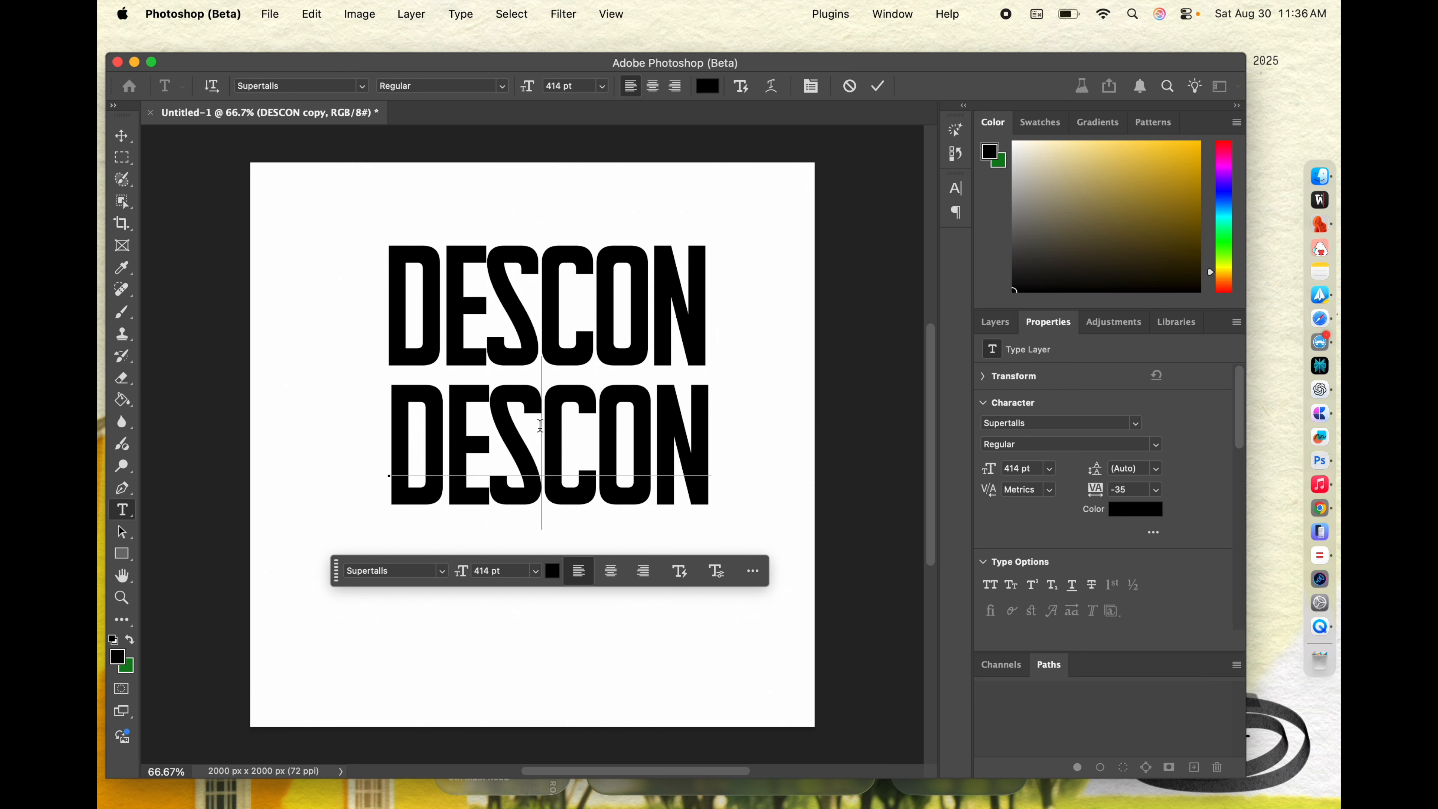
pyautogui.moveTo(554, 421); pyautogui.dragTo(704, 438)
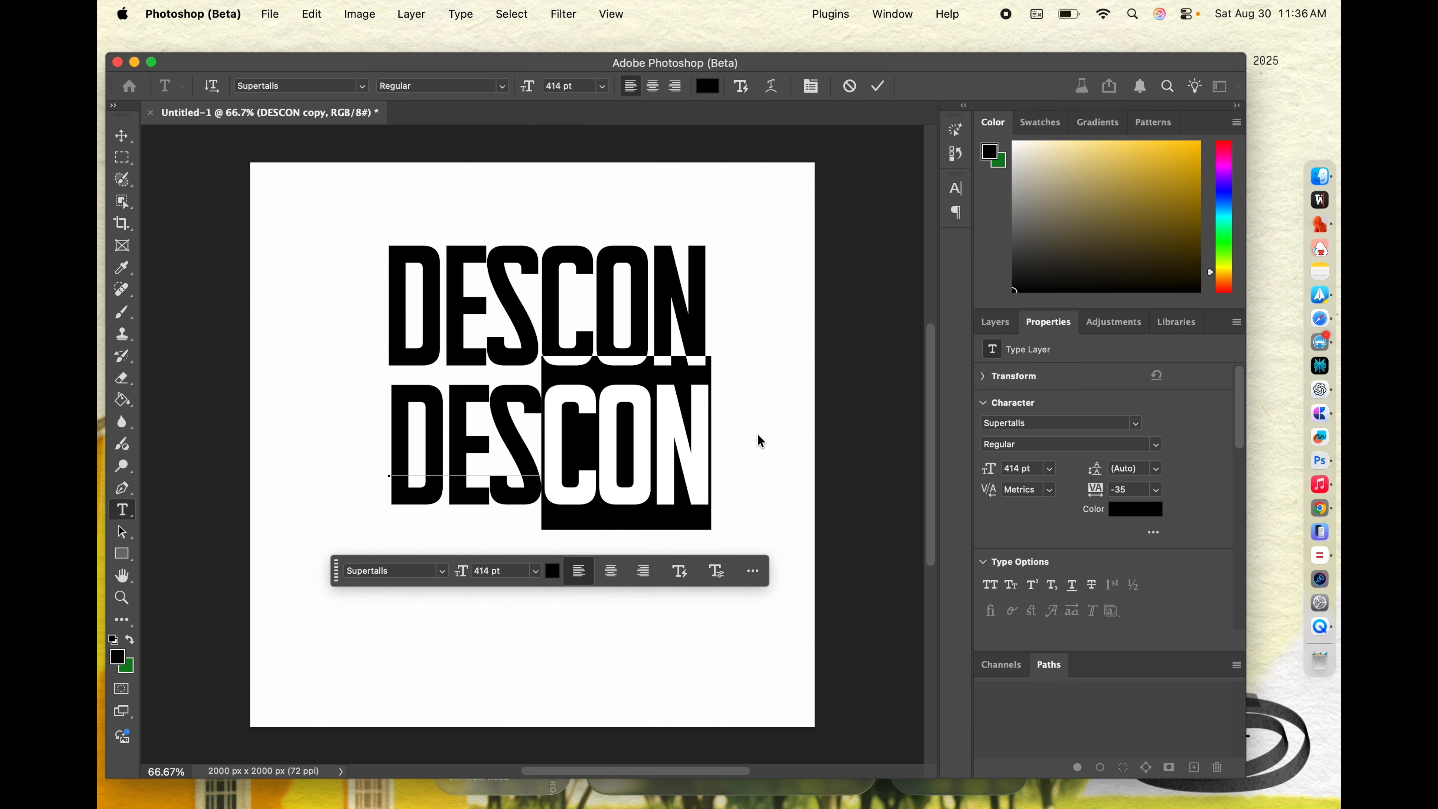
pyautogui.click(1156, 445)
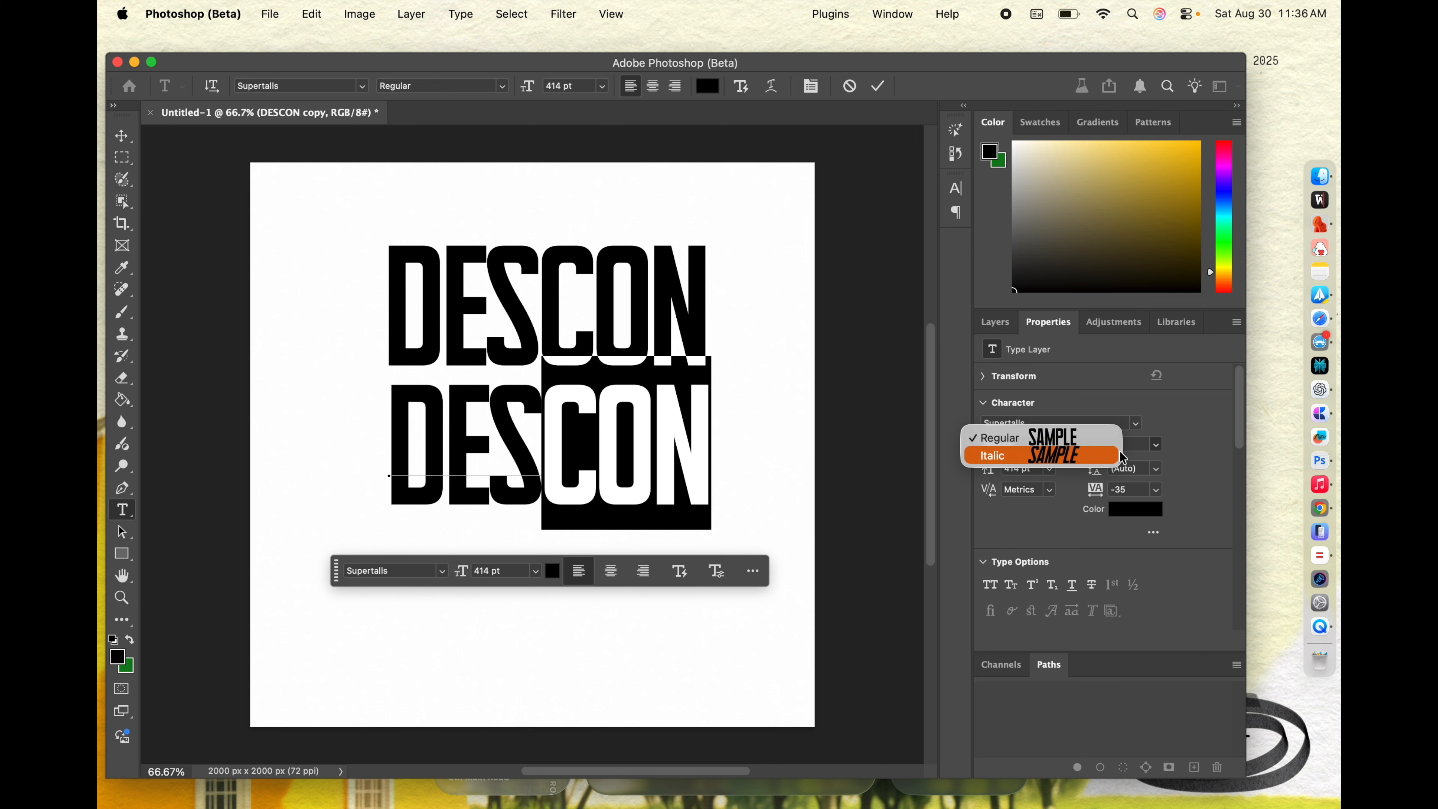
pyautogui.click(1106, 456)
pyautogui.click(122, 136)
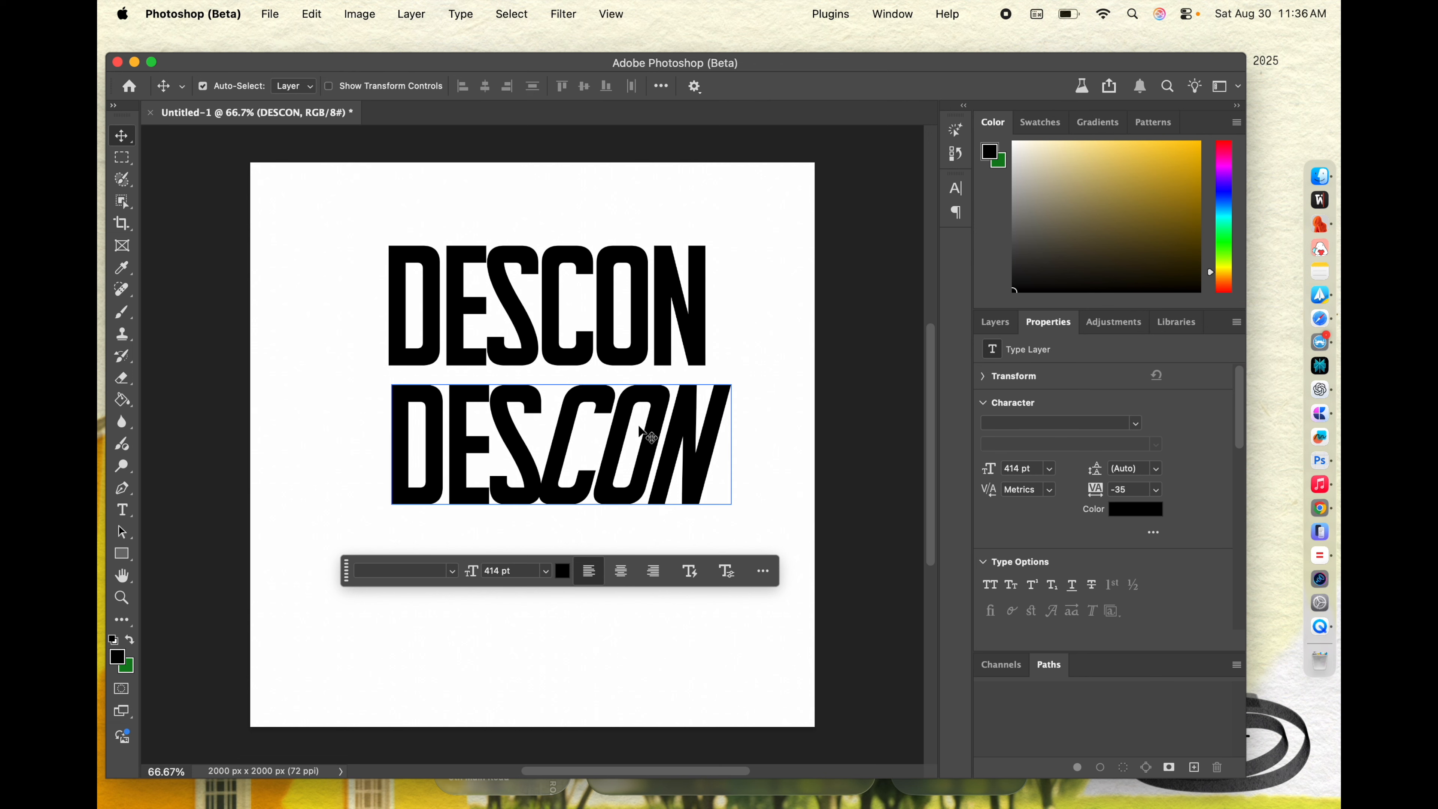
# Step: Place a copy of DESCON as a third word at the bottom and try its S in the Italic style
pyautogui.moveTo(627, 426); pyautogui.dragTo(626, 546)
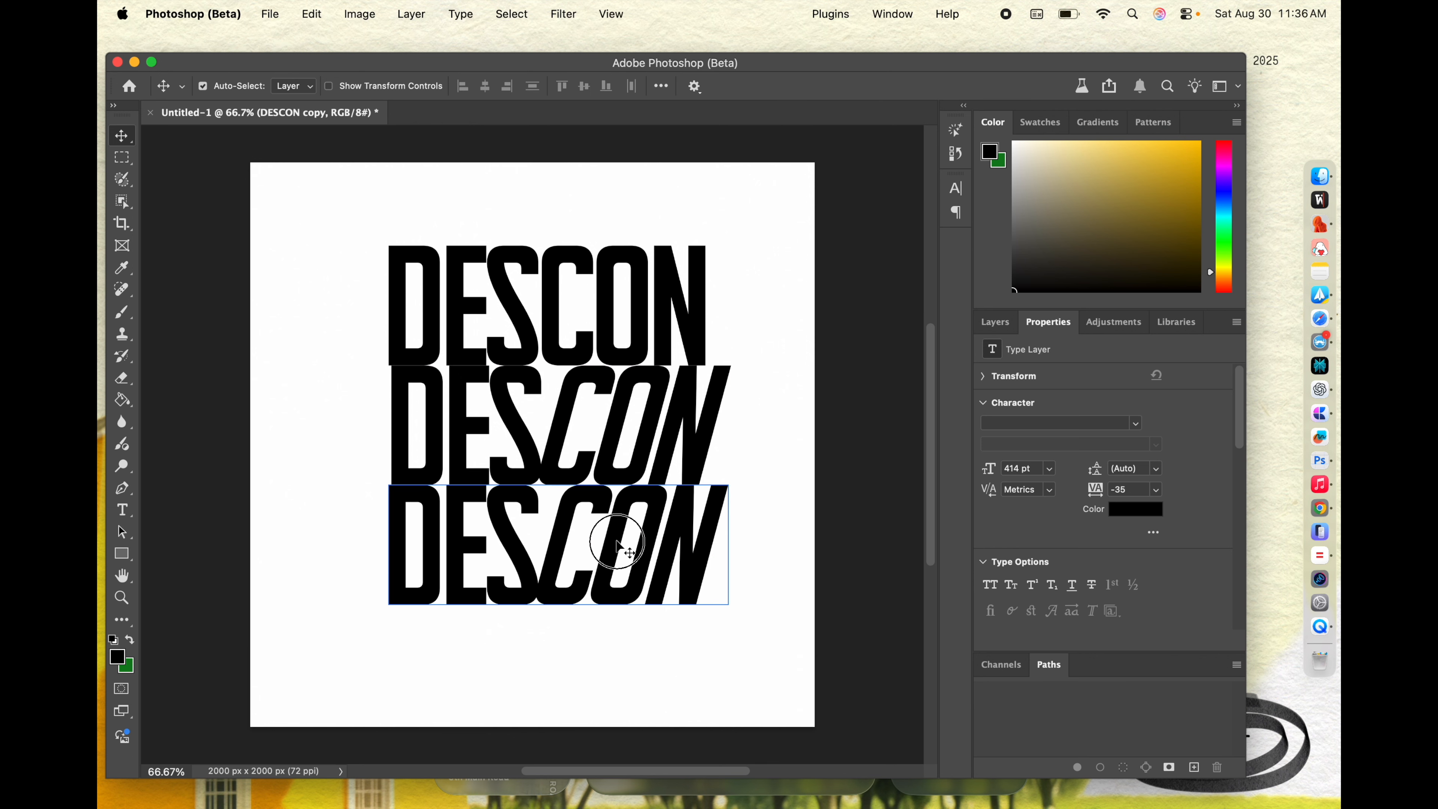
pyautogui.doubleClick(617, 539)
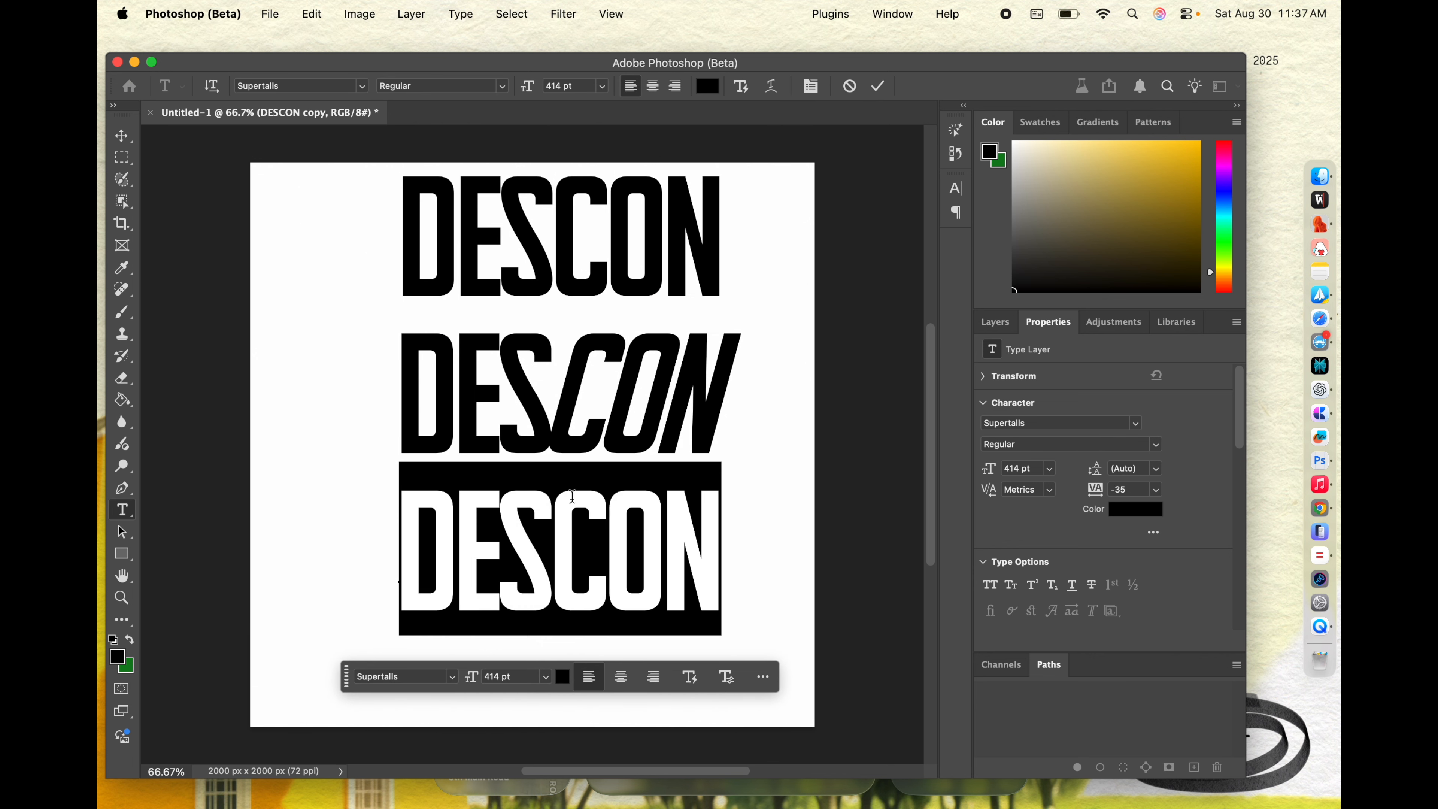
pyautogui.moveTo(560, 528); pyautogui.dragTo(514, 528)
pyautogui.click(1155, 444)
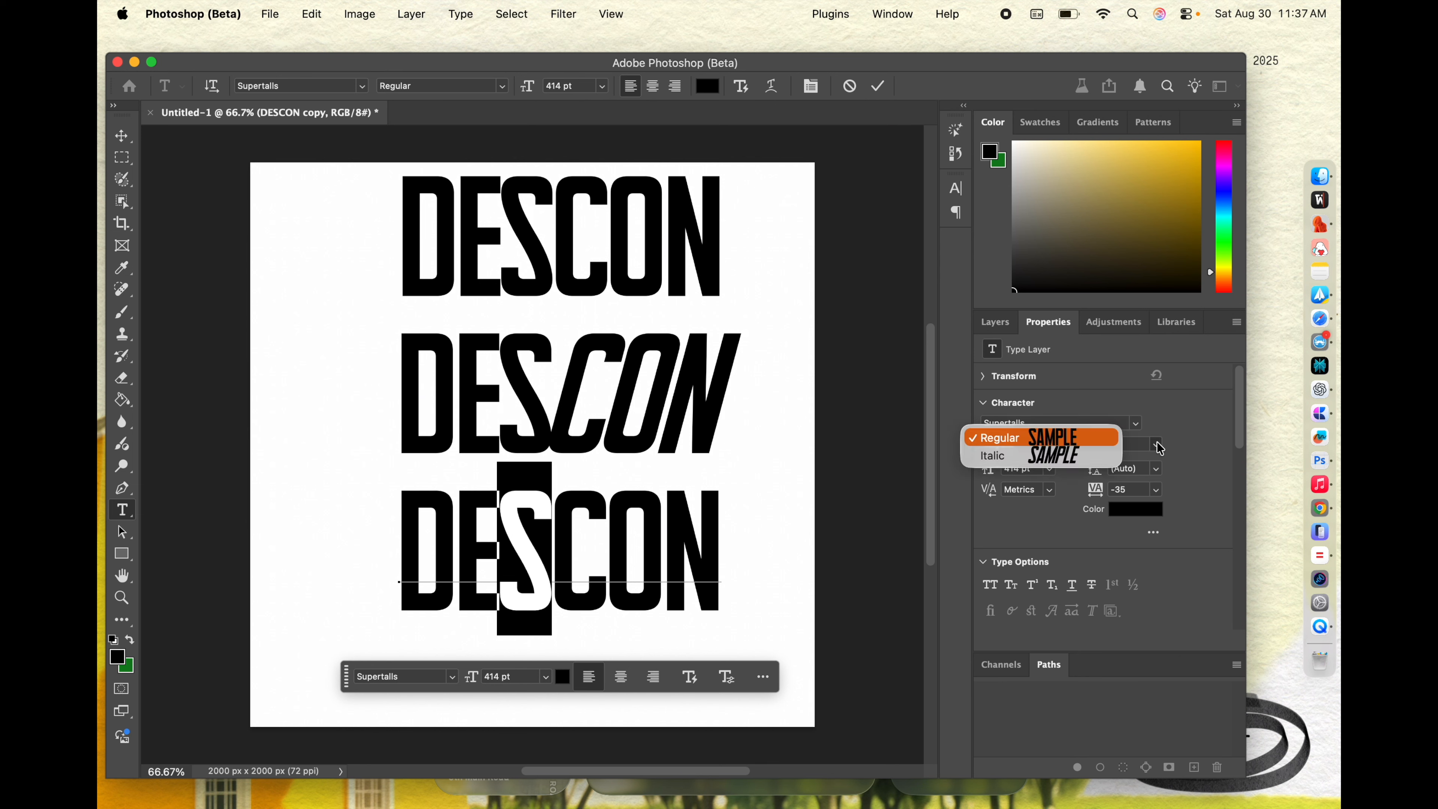
pyautogui.click(1101, 460)
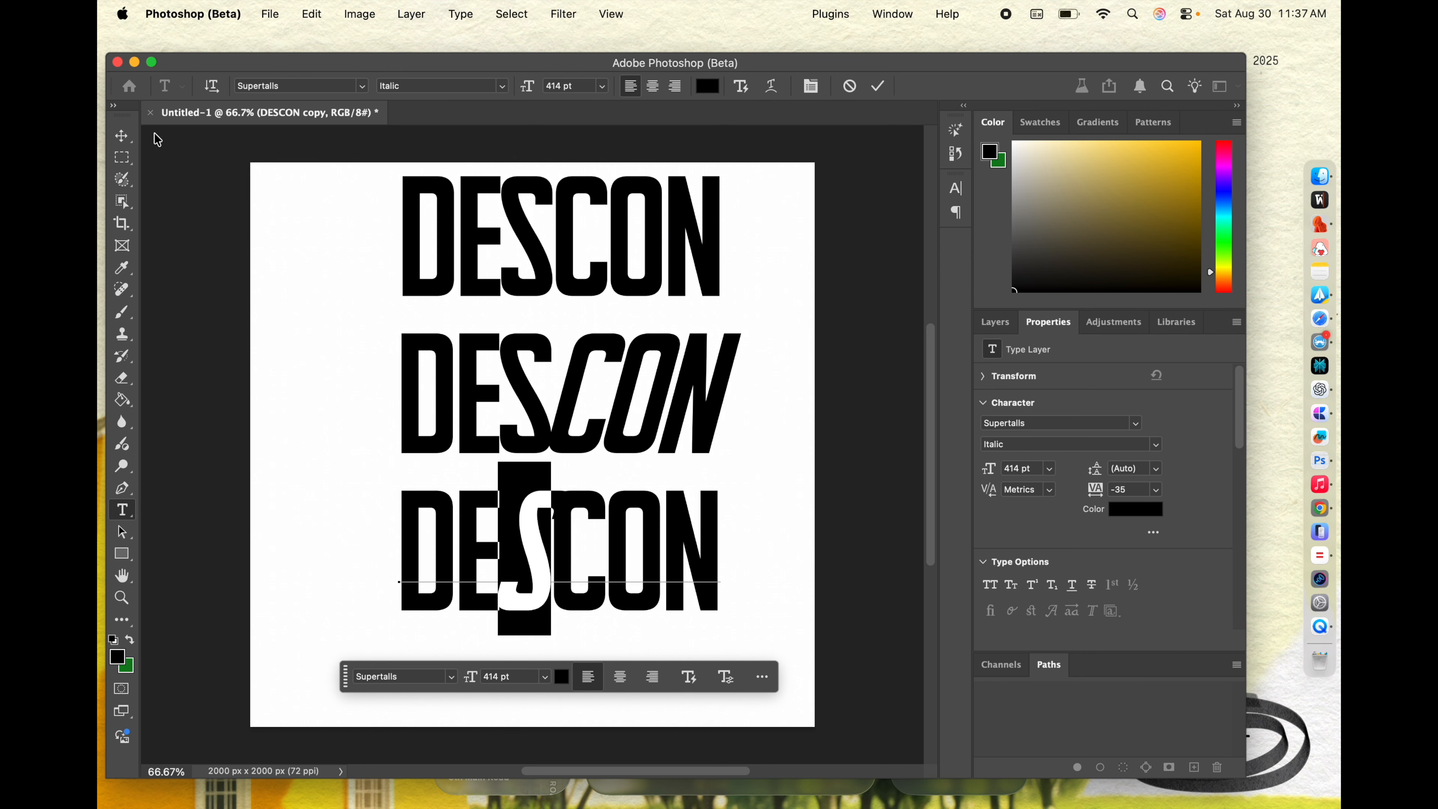
pyautogui.click(122, 136)
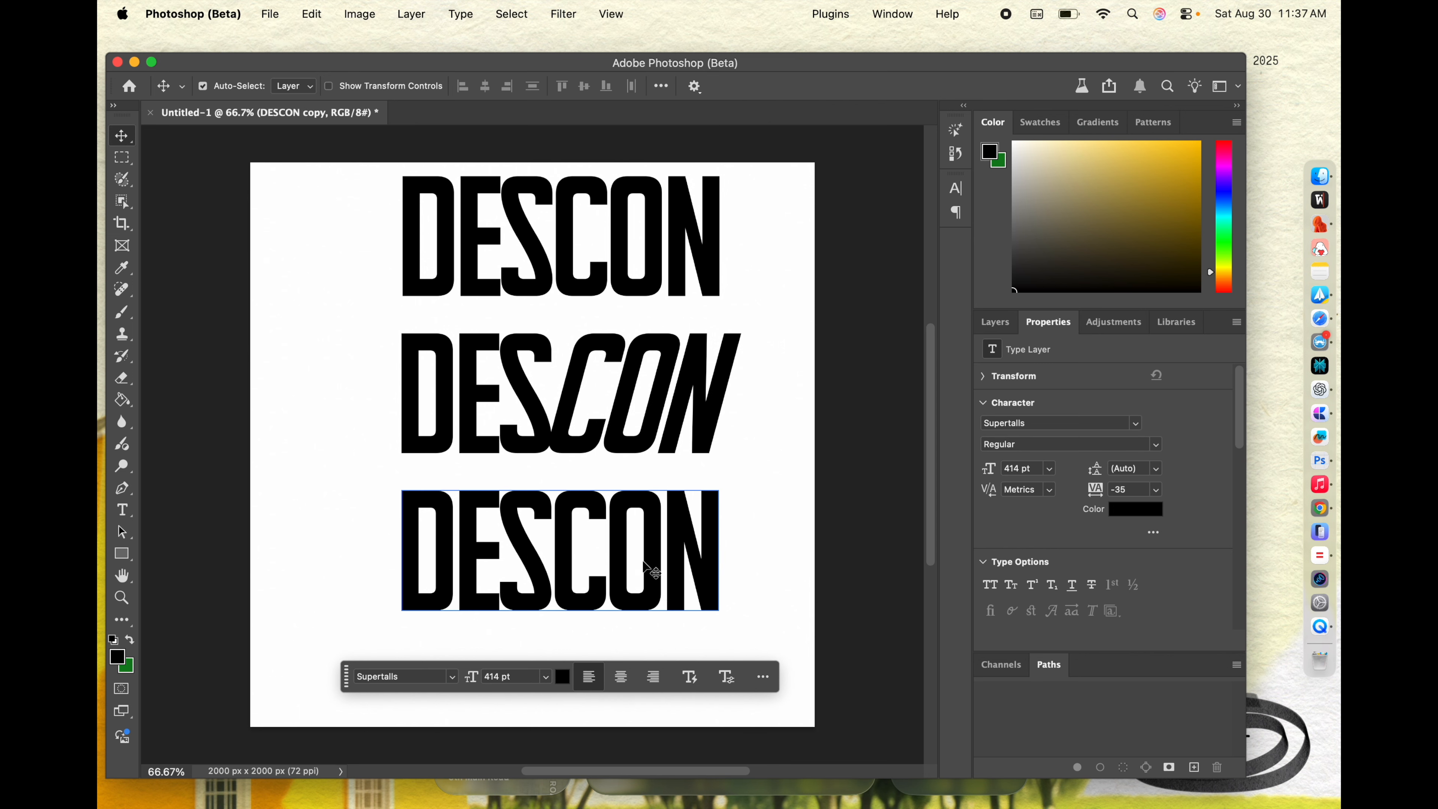
# Step: Try the O of the bottom DESCON in the Italic style, then undo the change
pyautogui.doubleClick(629, 526)
pyautogui.click(627, 524)
pyautogui.moveTo(627, 525); pyautogui.dragTo(665, 526)
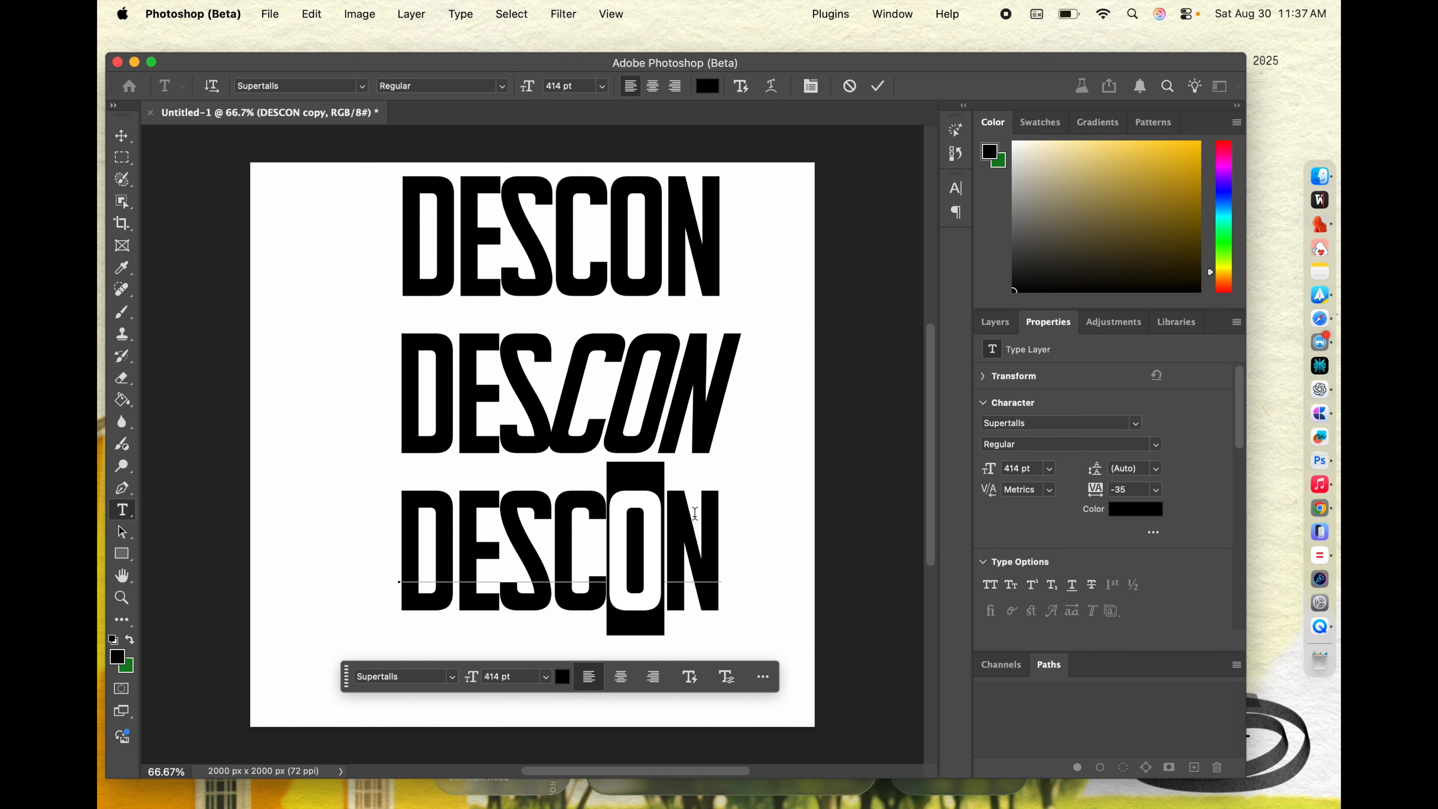
pyautogui.click(1157, 445)
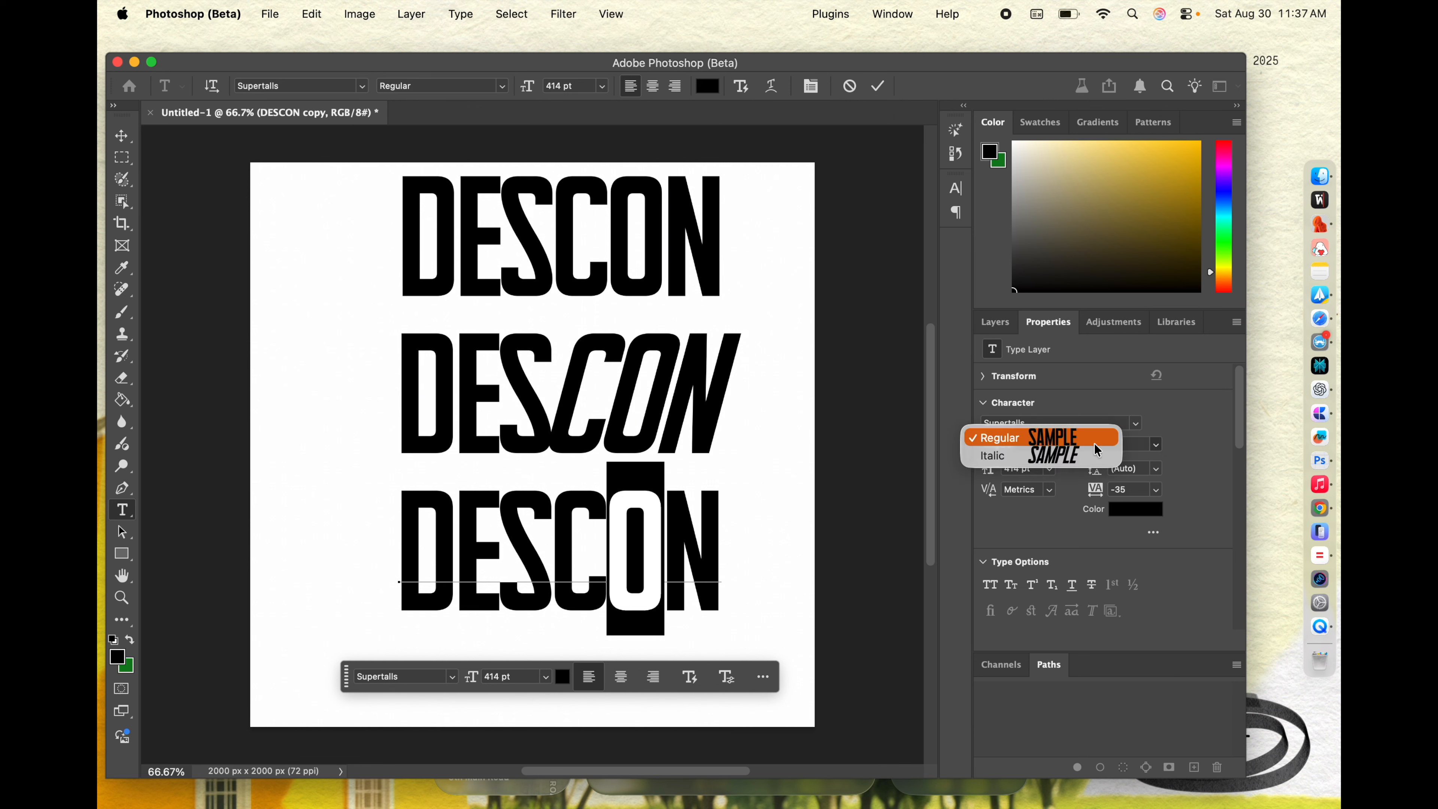
pyautogui.click(1107, 456)
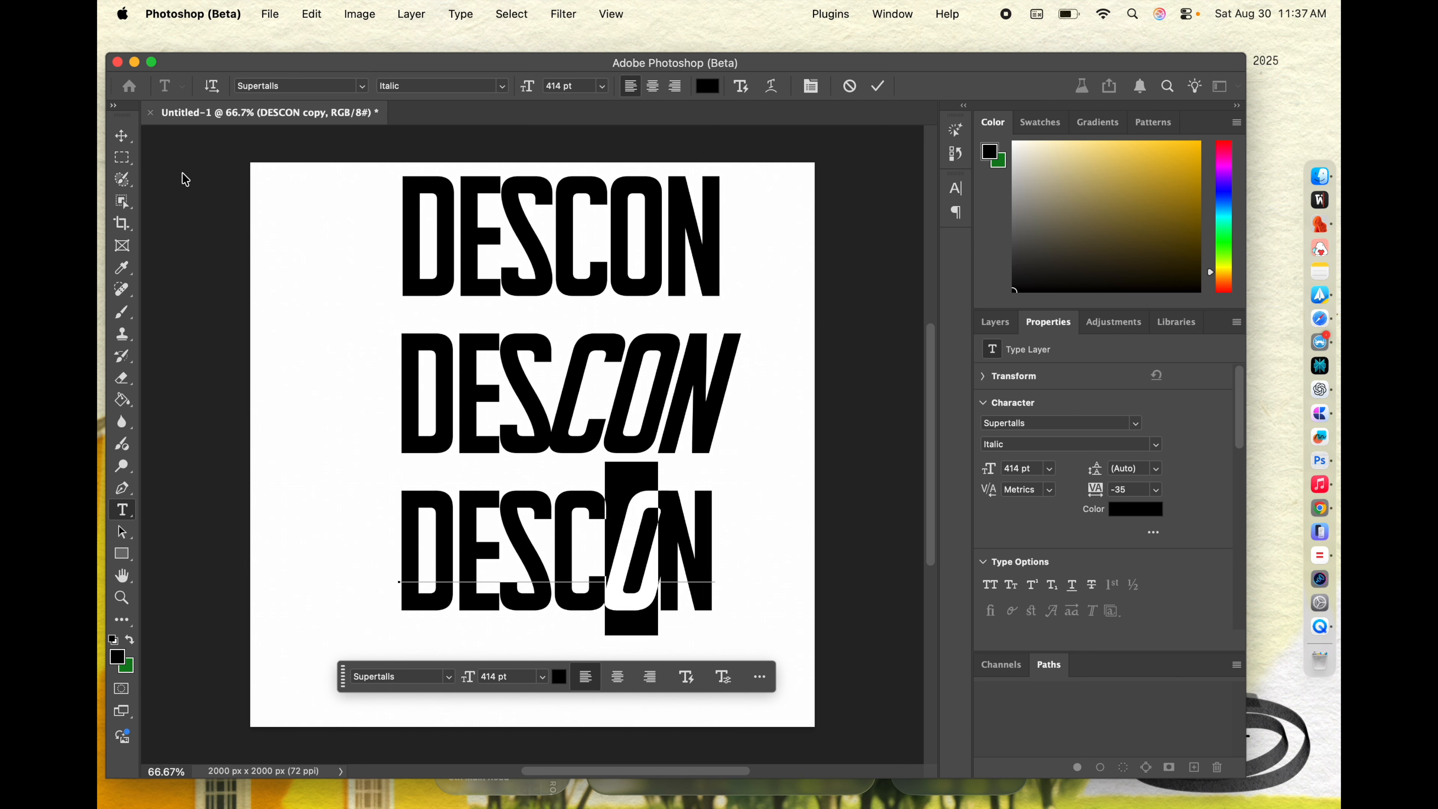
pyautogui.click(122, 135)
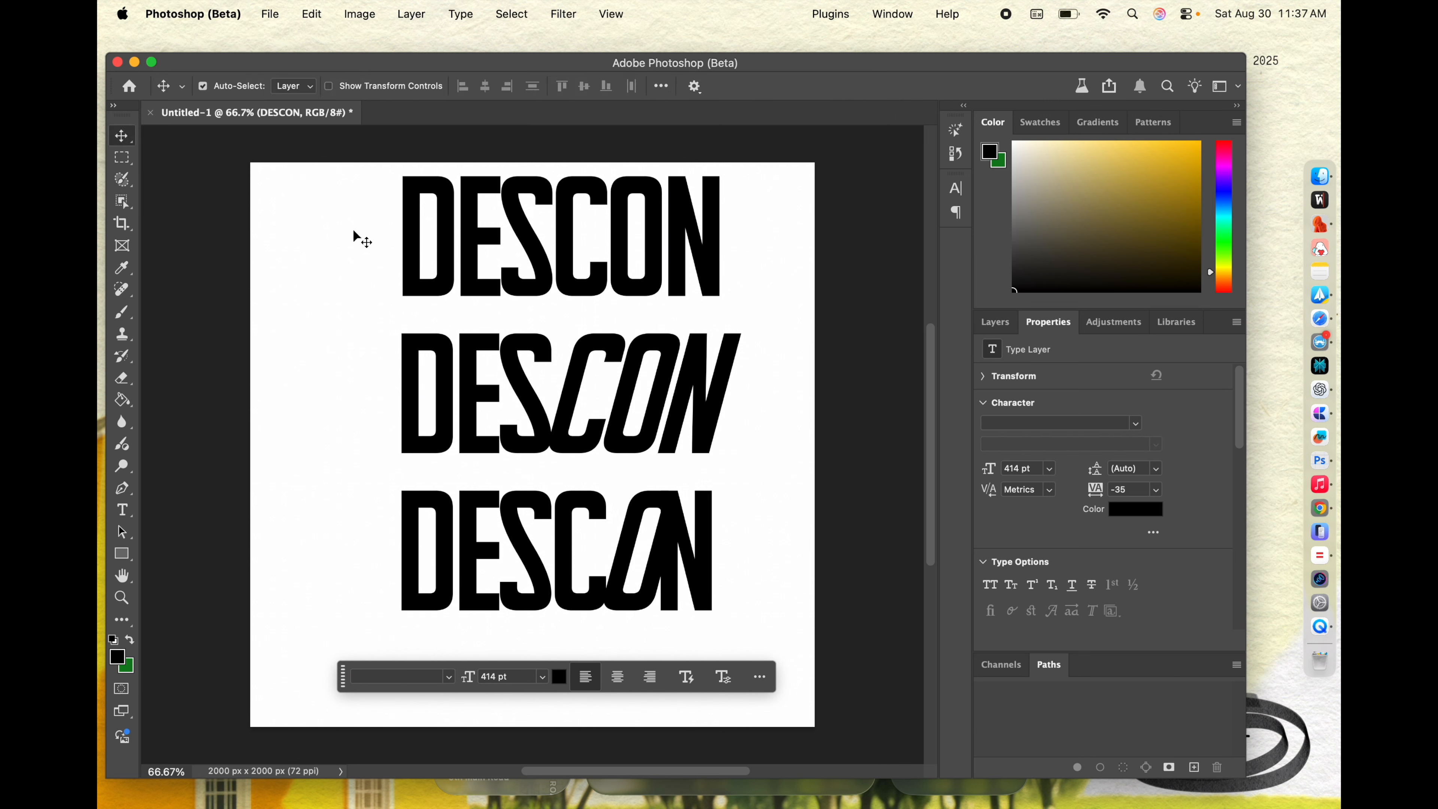
pyautogui.press('super+z')
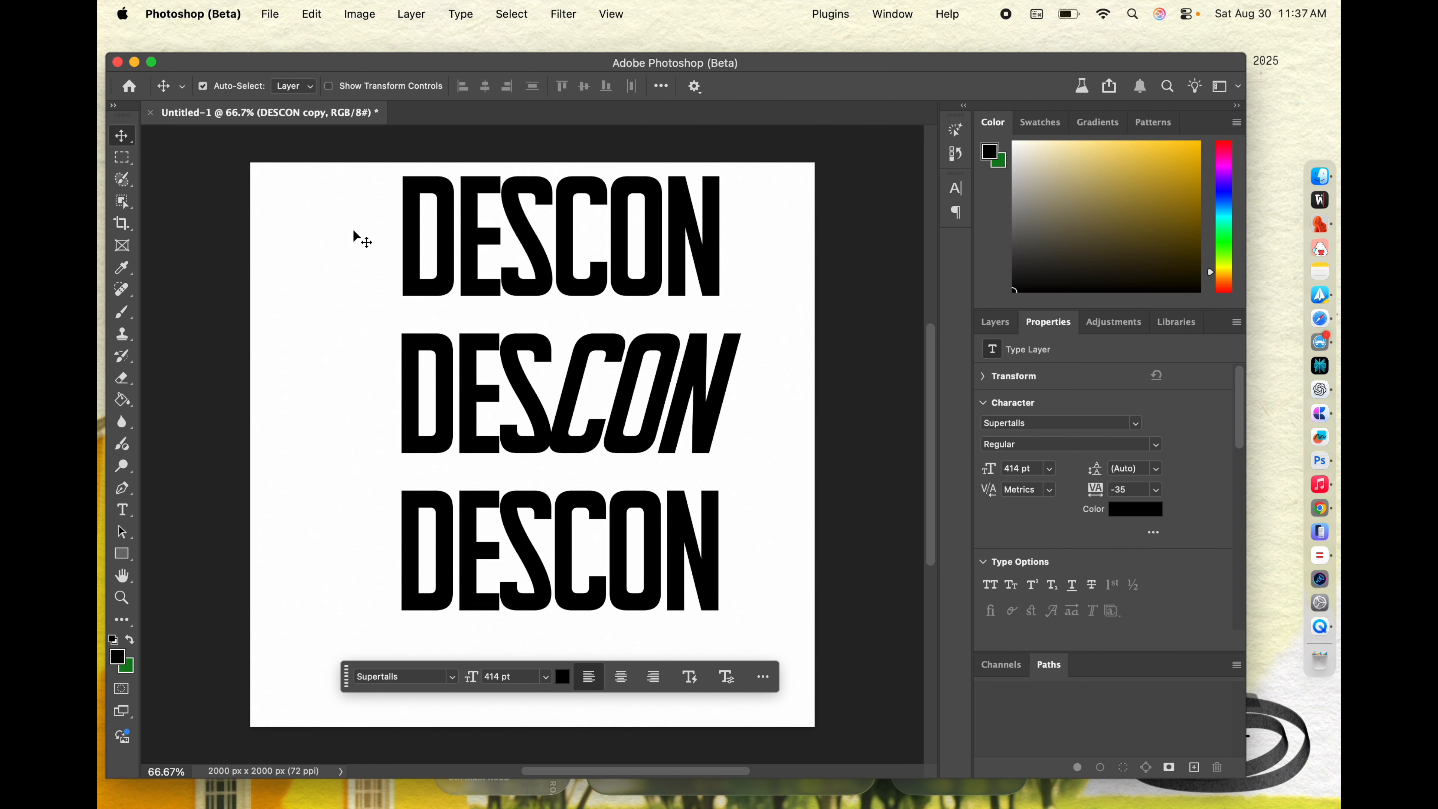
# Step: Delete the half-italic middle DESCON and move the bottom word up into its place
pyautogui.click(545, 406)
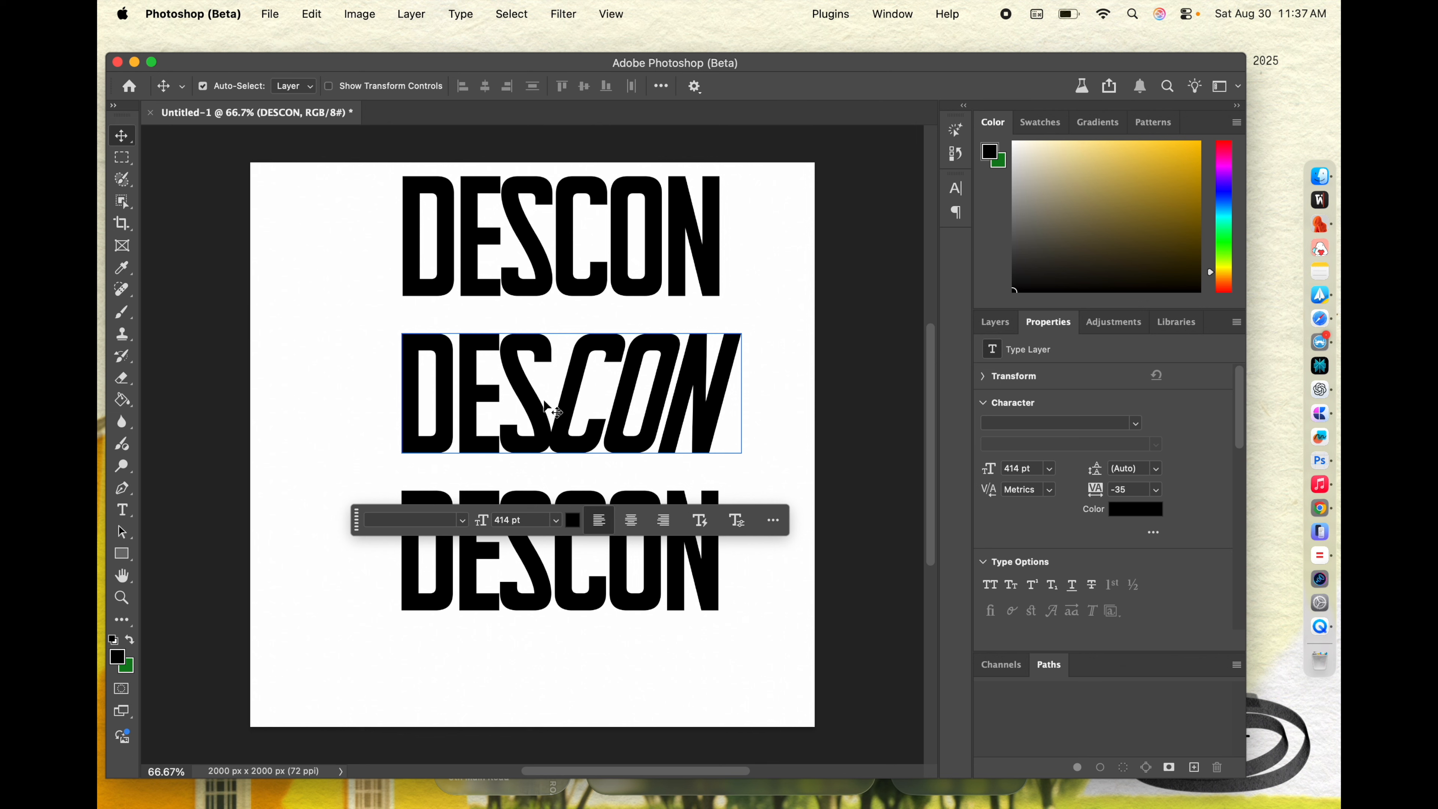
pyautogui.moveTo(545, 403); pyautogui.dragTo(545, 405)
pyautogui.press('BackSpace')
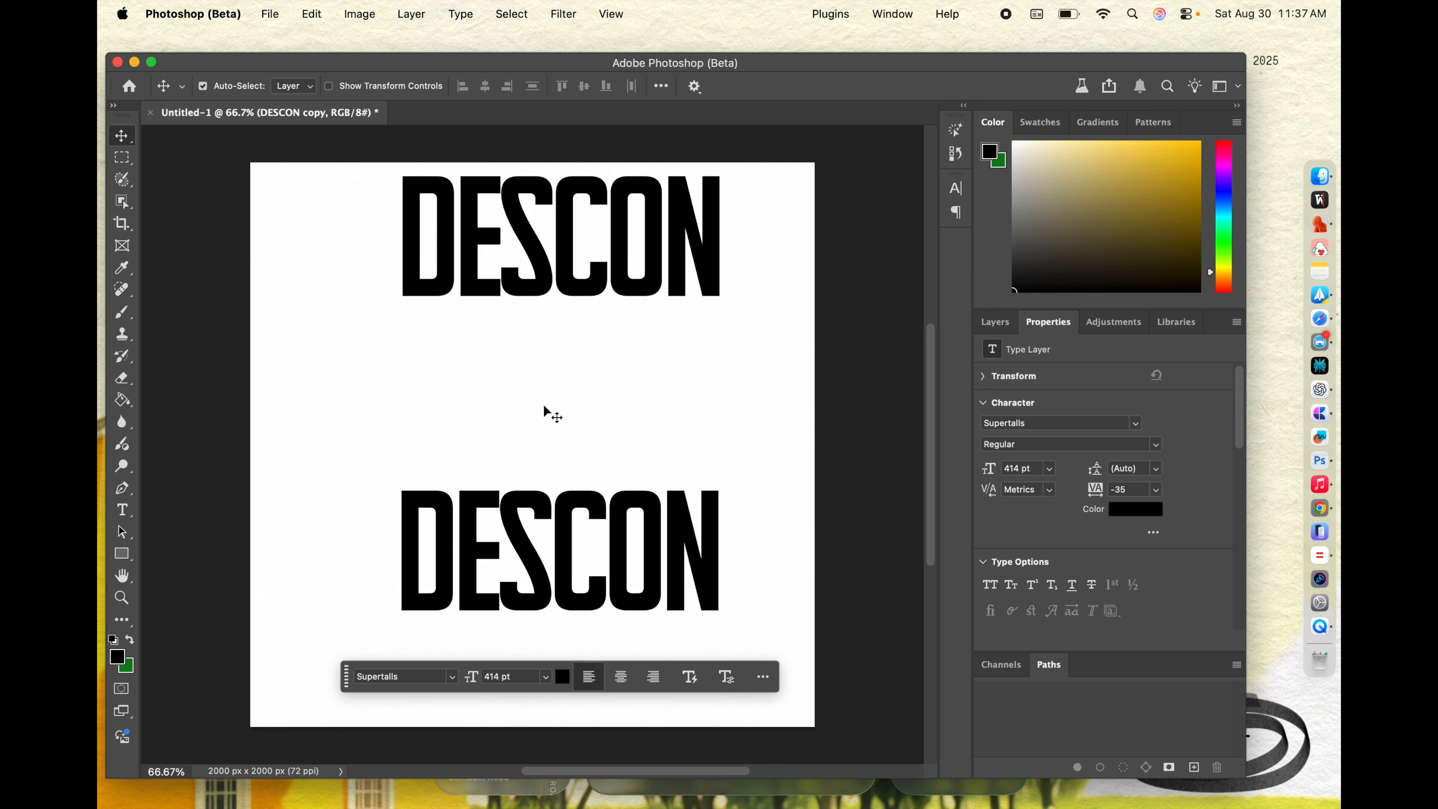
pyautogui.moveTo(555, 533); pyautogui.dragTo(548, 403)
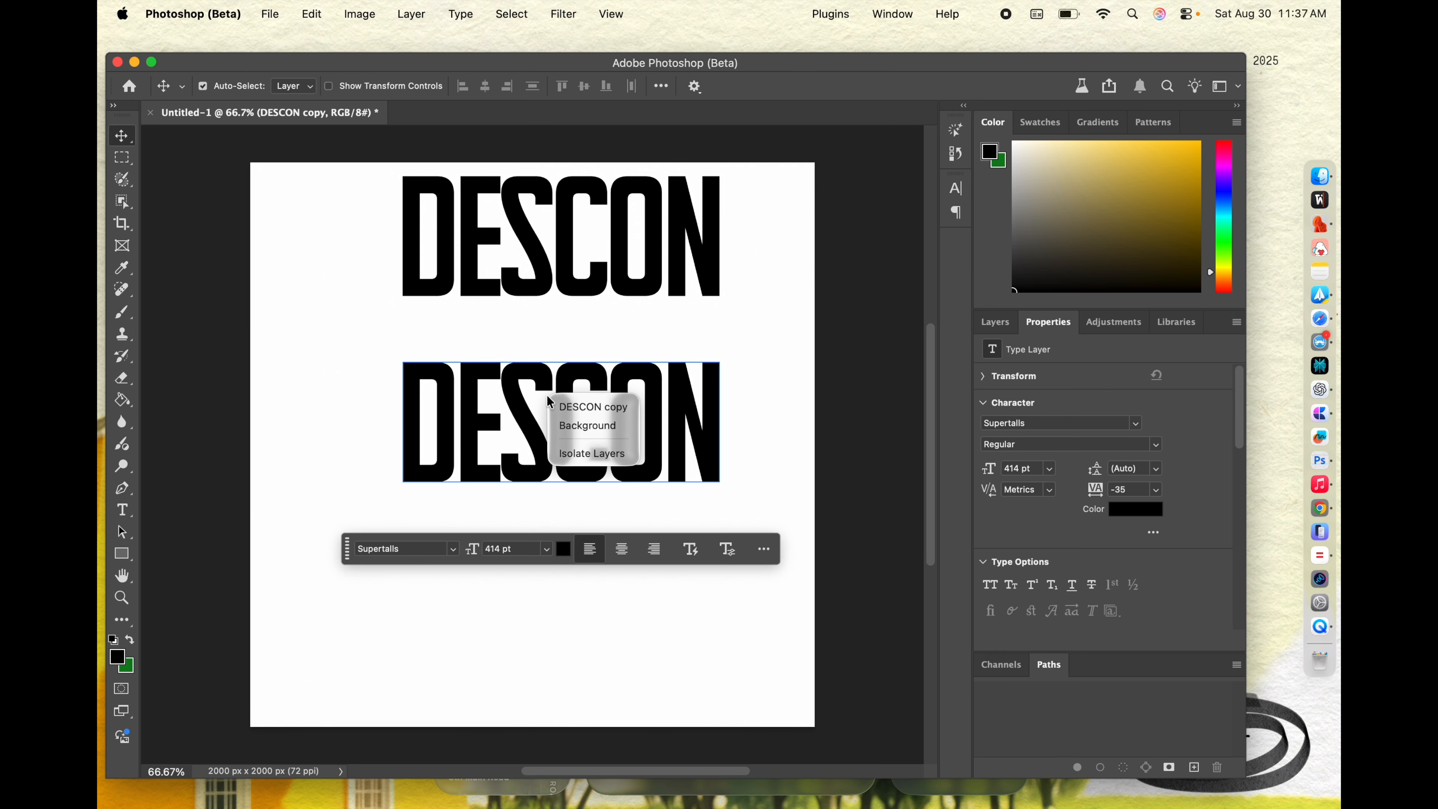
# Step: Rasterize the DESCON copy type layer
pyautogui.click(994, 322)
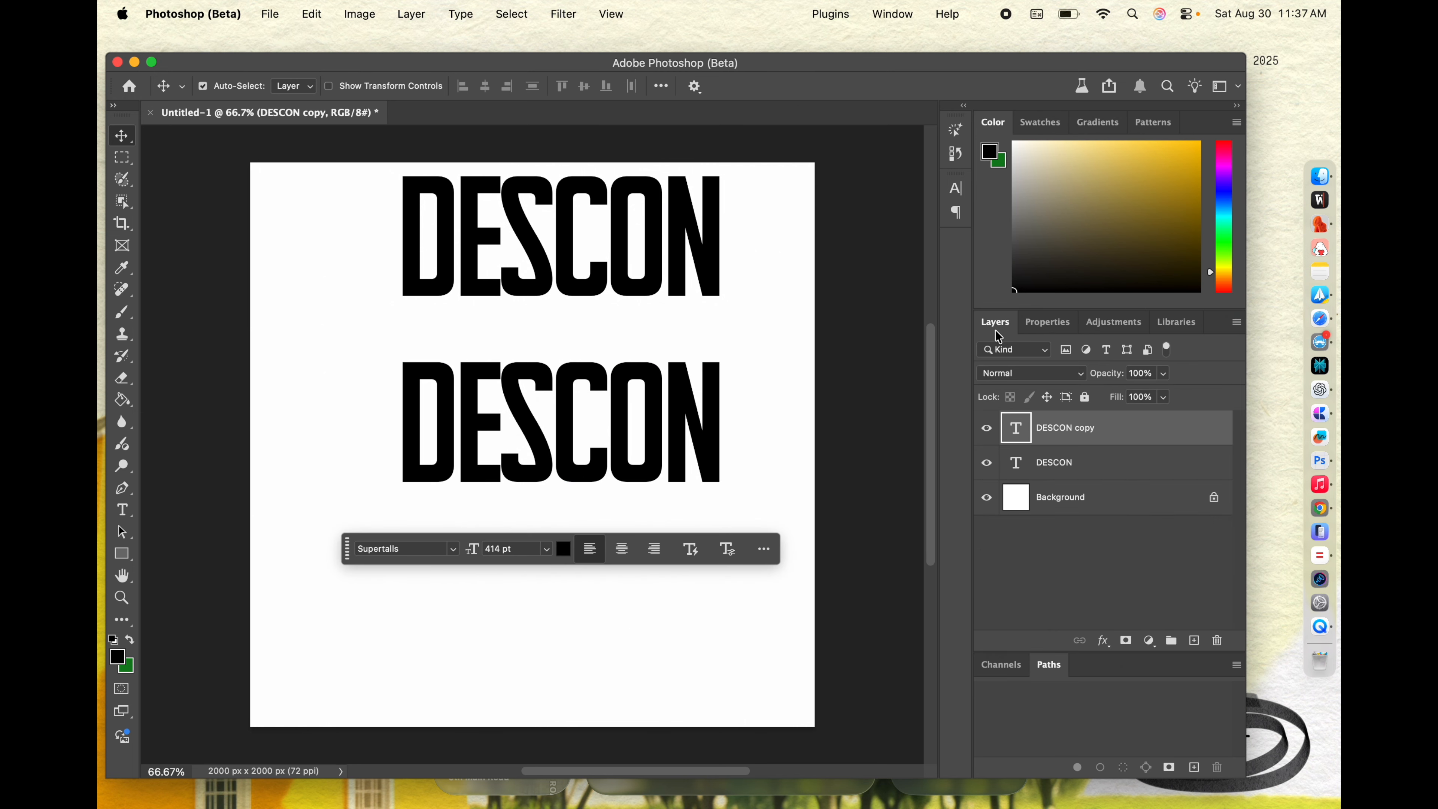
pyautogui.rightClick(1140, 435)
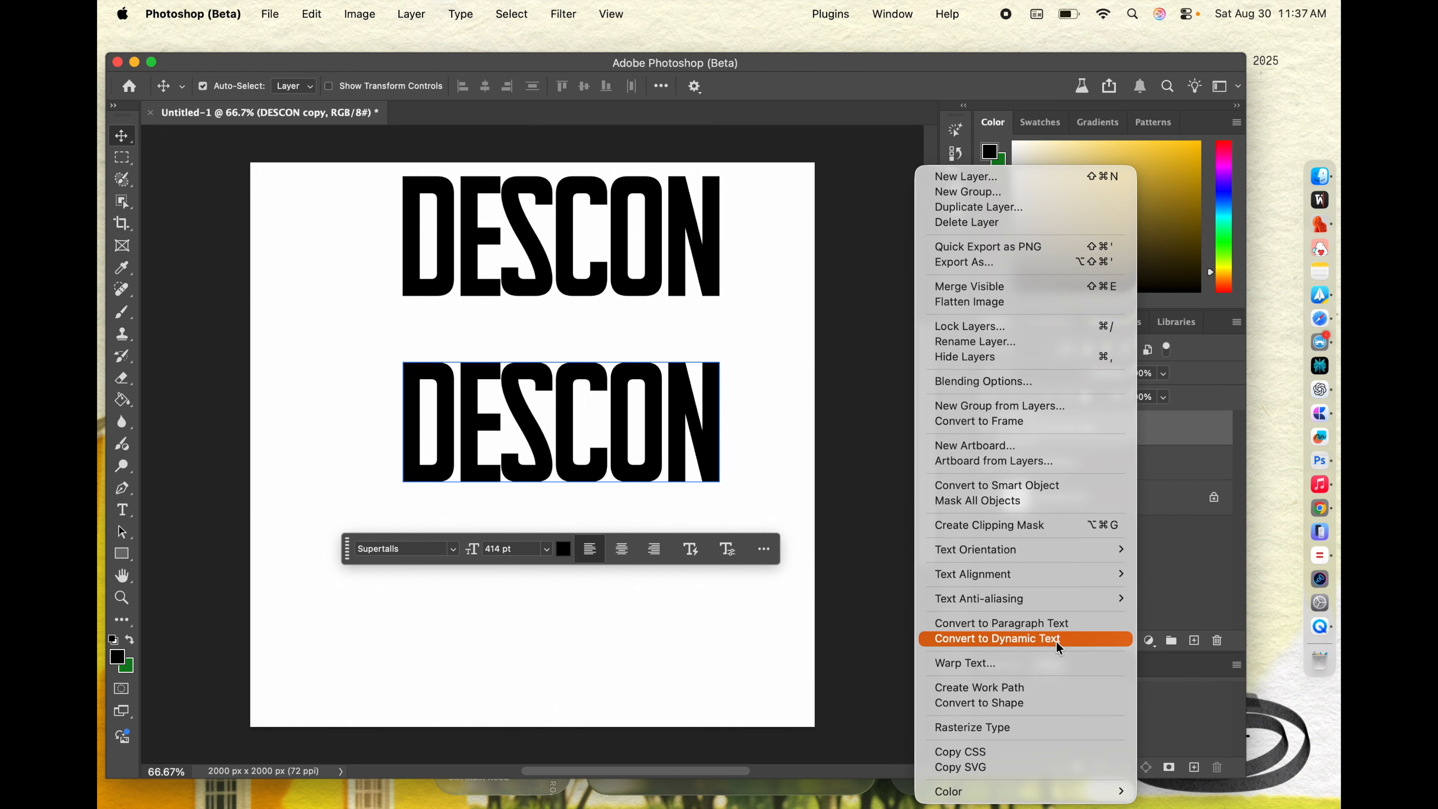
pyautogui.click(972, 727)
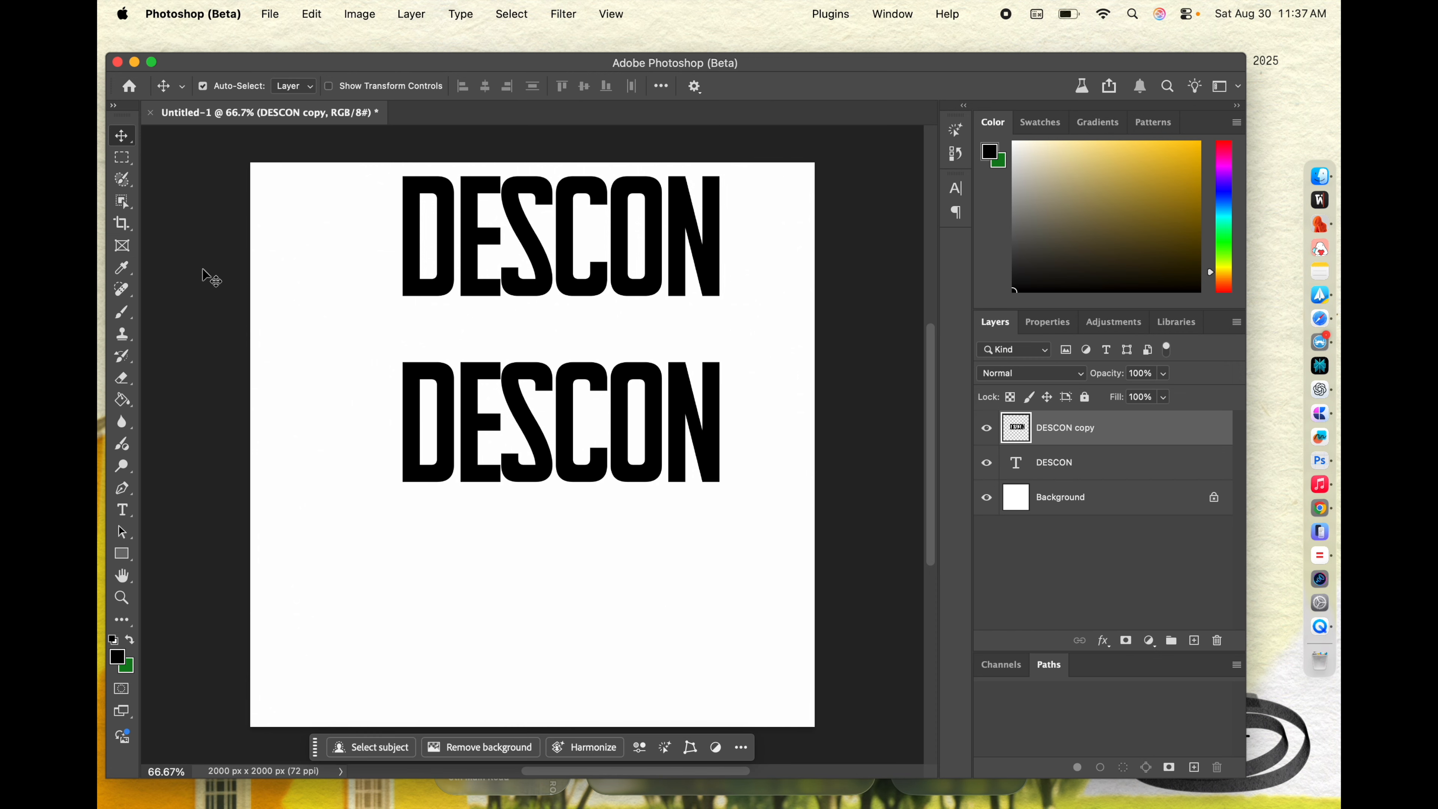
# Step: Try cutting a narrow vertical strip off the arms of the E in the lower DESCON, then undo it and deselect
pyautogui.click(122, 157)
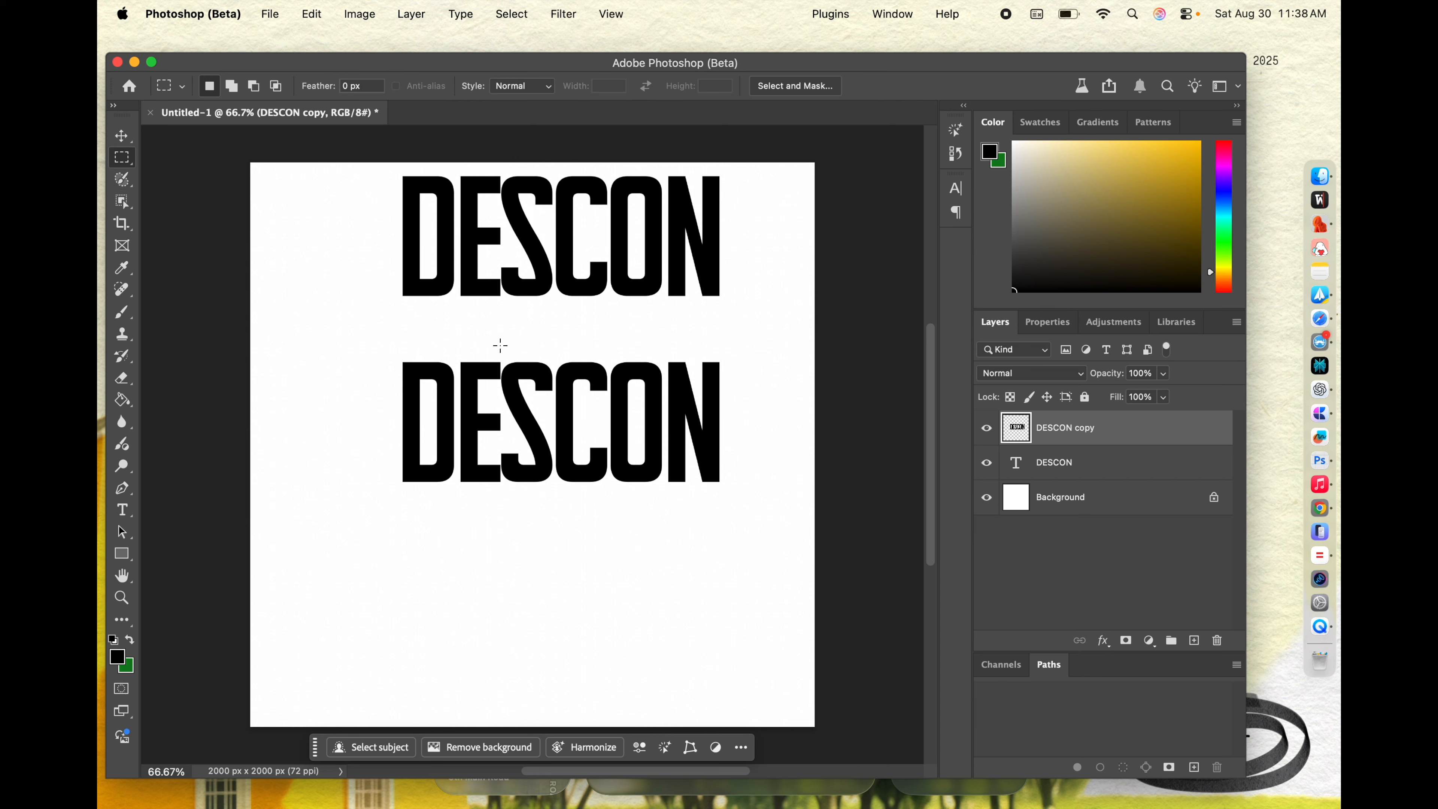
pyautogui.moveTo(492, 353); pyautogui.dragTo(527, 498)
pyautogui.click(534, 485)
pyautogui.moveTo(486, 354); pyautogui.dragTo(500, 511)
pyautogui.press('Delete')
pyautogui.click(611, 340)
pyautogui.press('super+z')
pyautogui.press('super+z')
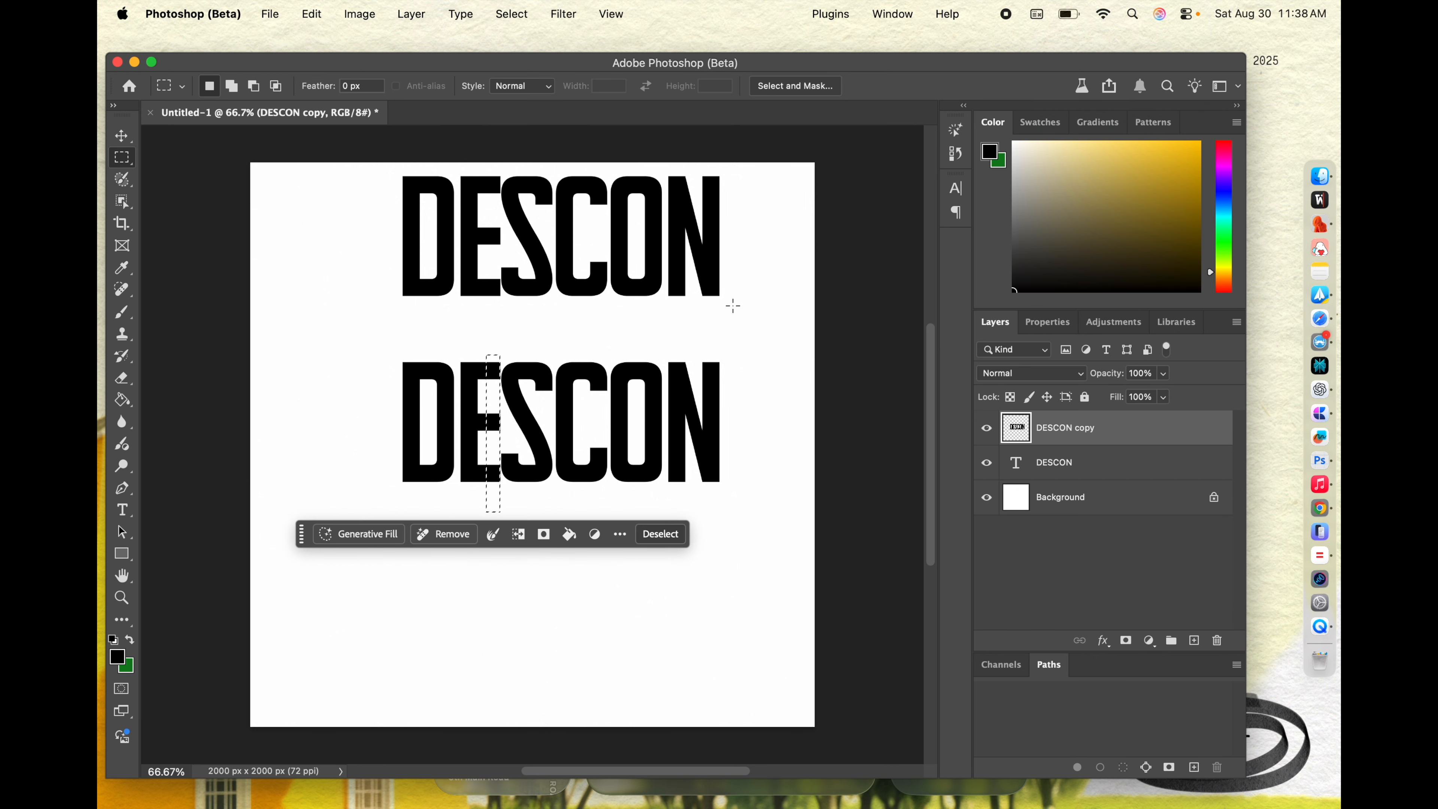
pyautogui.click(732, 306)
# Step: Try narrow marquee selections at the gaps between E, S, C and O in the lower DESCON
pyautogui.press('super+equal')
pyautogui.press('super+minus')
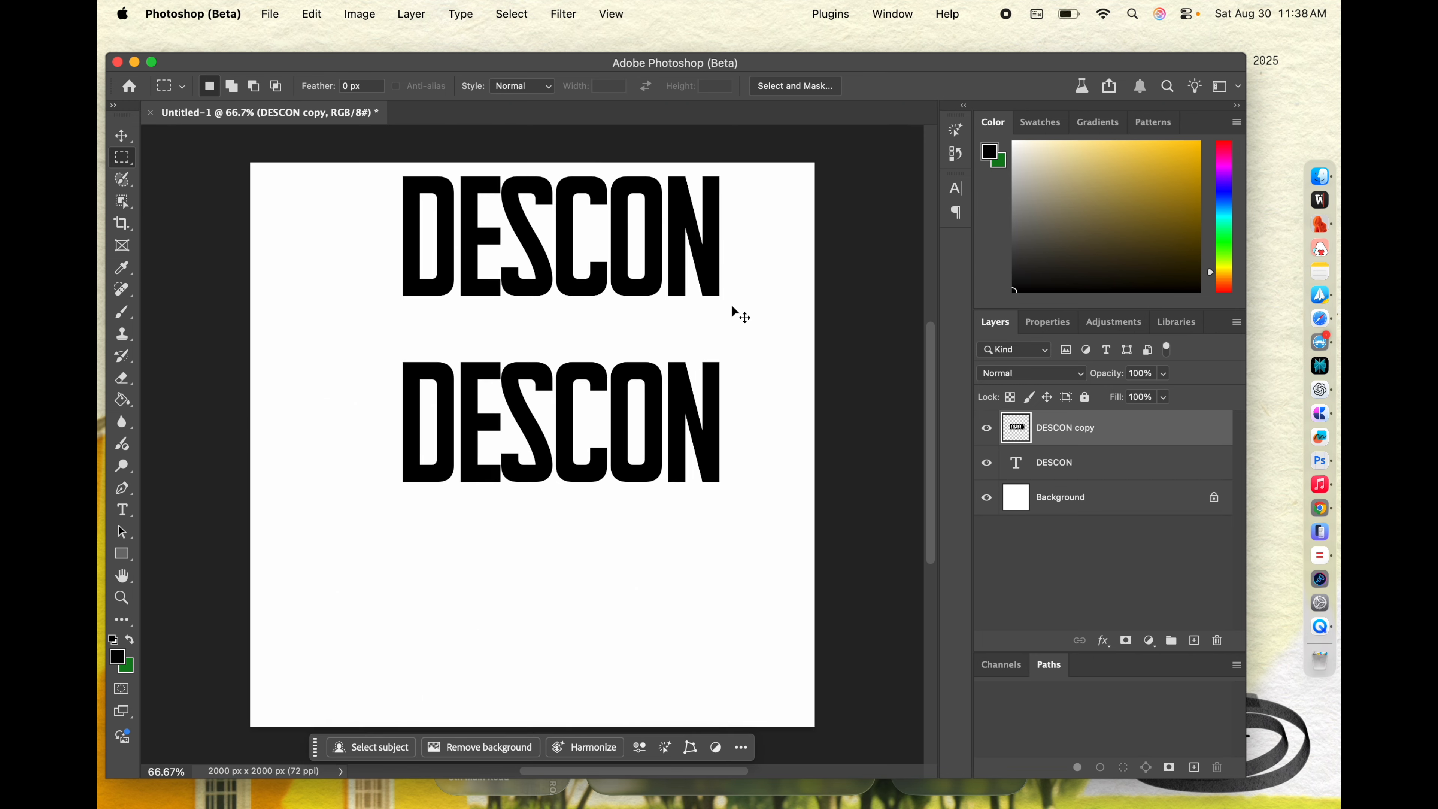
pyautogui.press('super+equal')
pyautogui.press('super+equal')
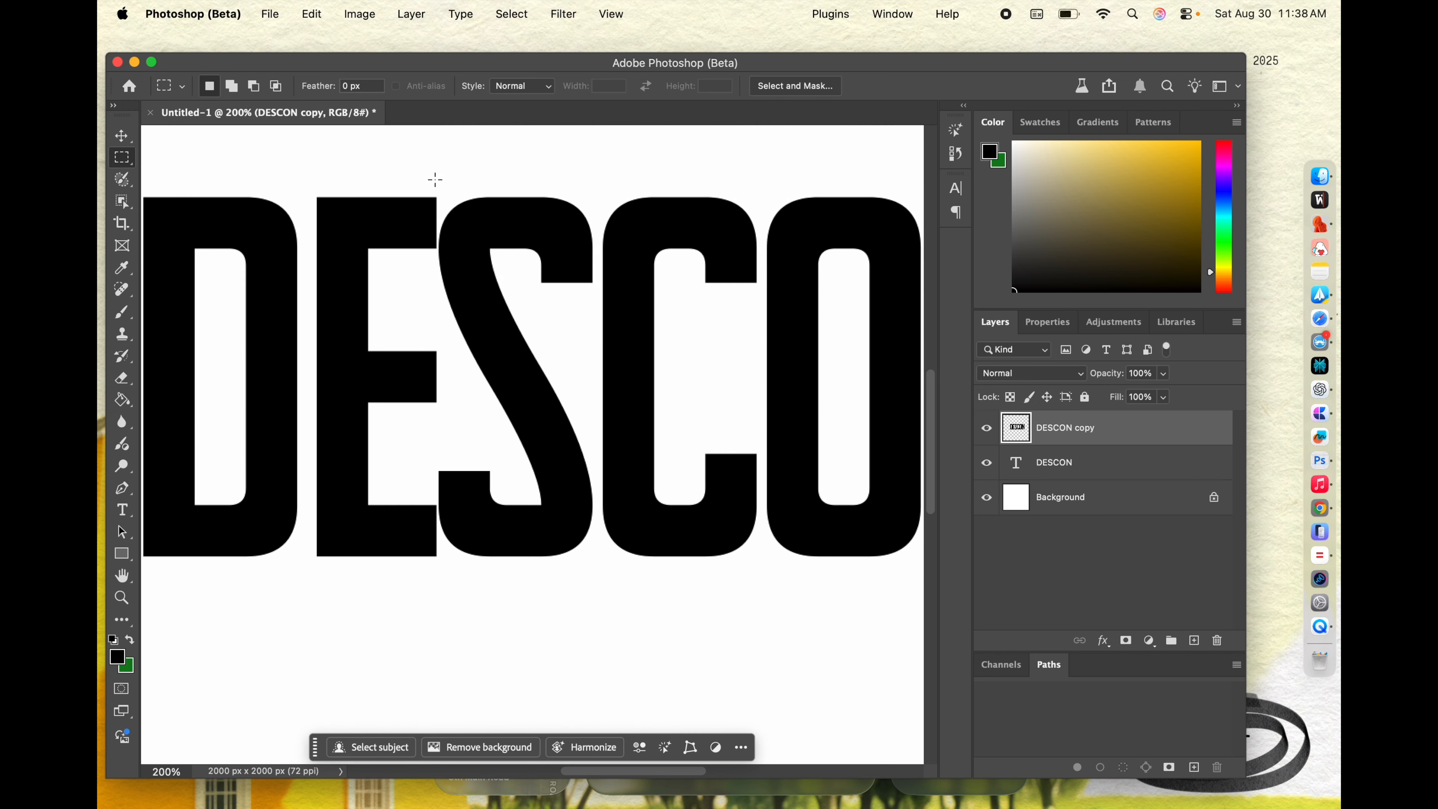
pyautogui.moveTo(424, 181); pyautogui.dragTo(464, 253)
pyautogui.click(586, 220)
pyautogui.moveTo(587, 195); pyautogui.dragTo(597, 272)
pyautogui.click(631, 306)
pyautogui.moveTo(750, 197); pyautogui.dragTo(760, 227)
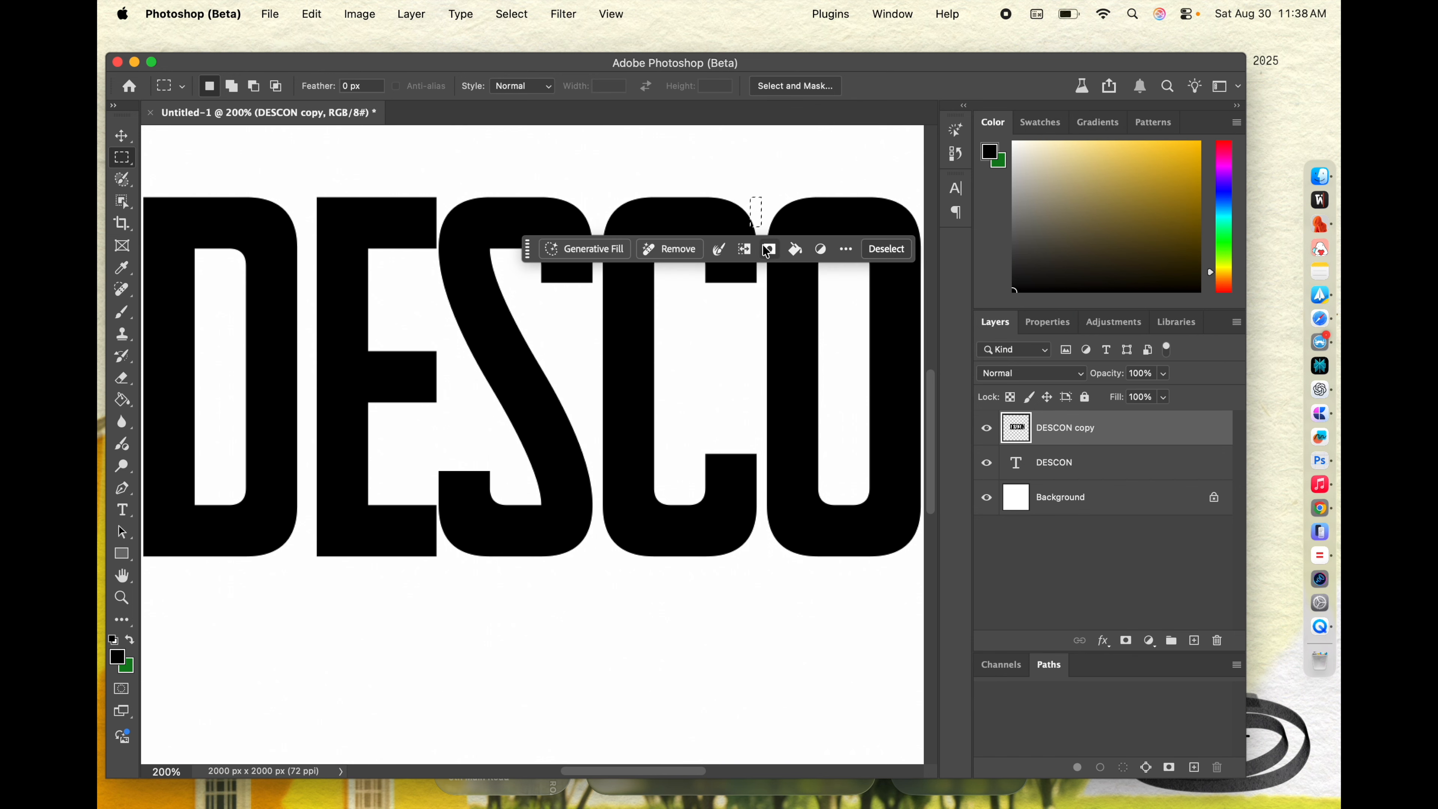
pyautogui.click(767, 249)
pyautogui.press('super+z')
# Step: Trim the ends of the E's top and bottom arms with one narrow selection to open a gap before the S, then deselect
pyautogui.moveTo(757, 284); pyautogui.dragTo(438, 203)
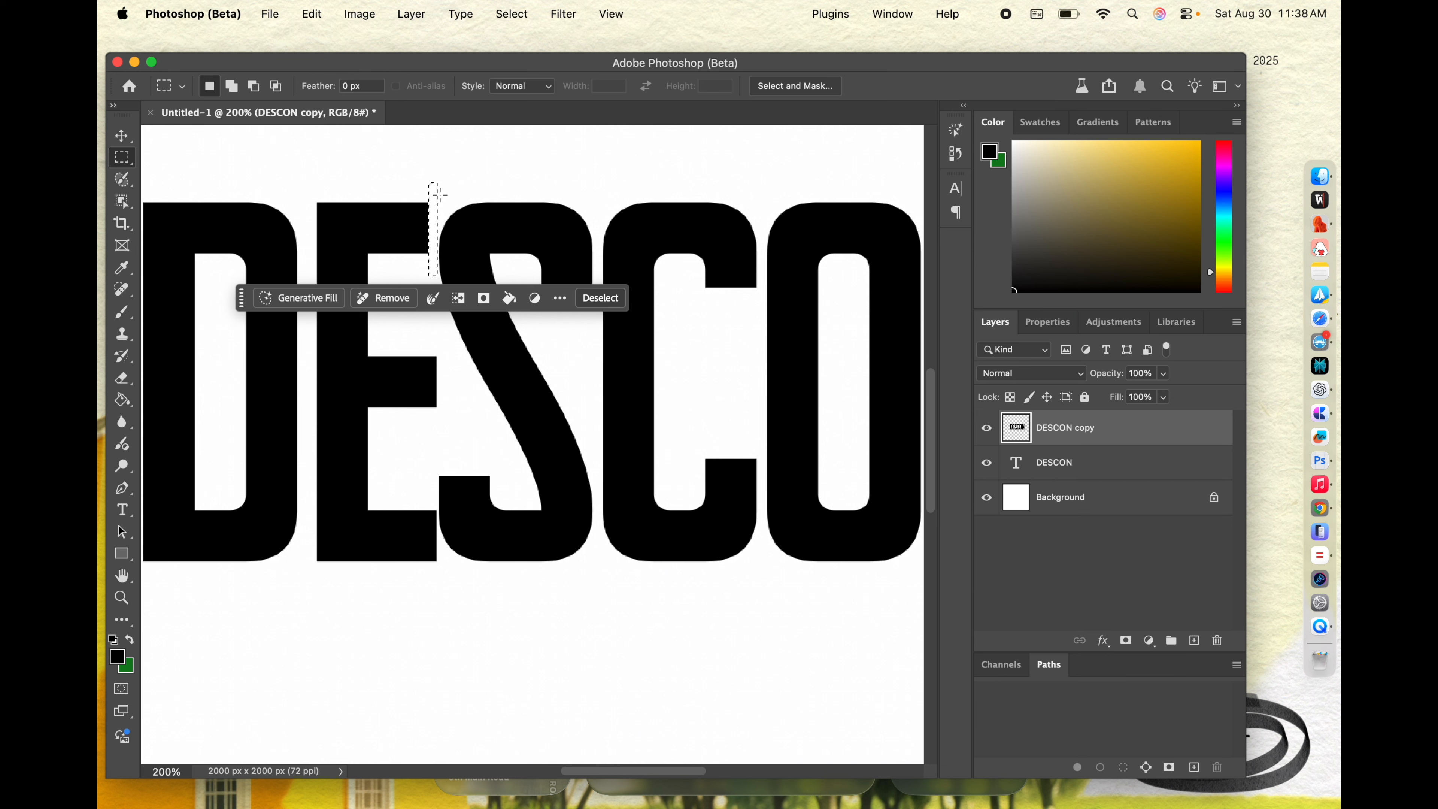
pyautogui.moveTo(437, 199); pyautogui.dragTo(437, 506)
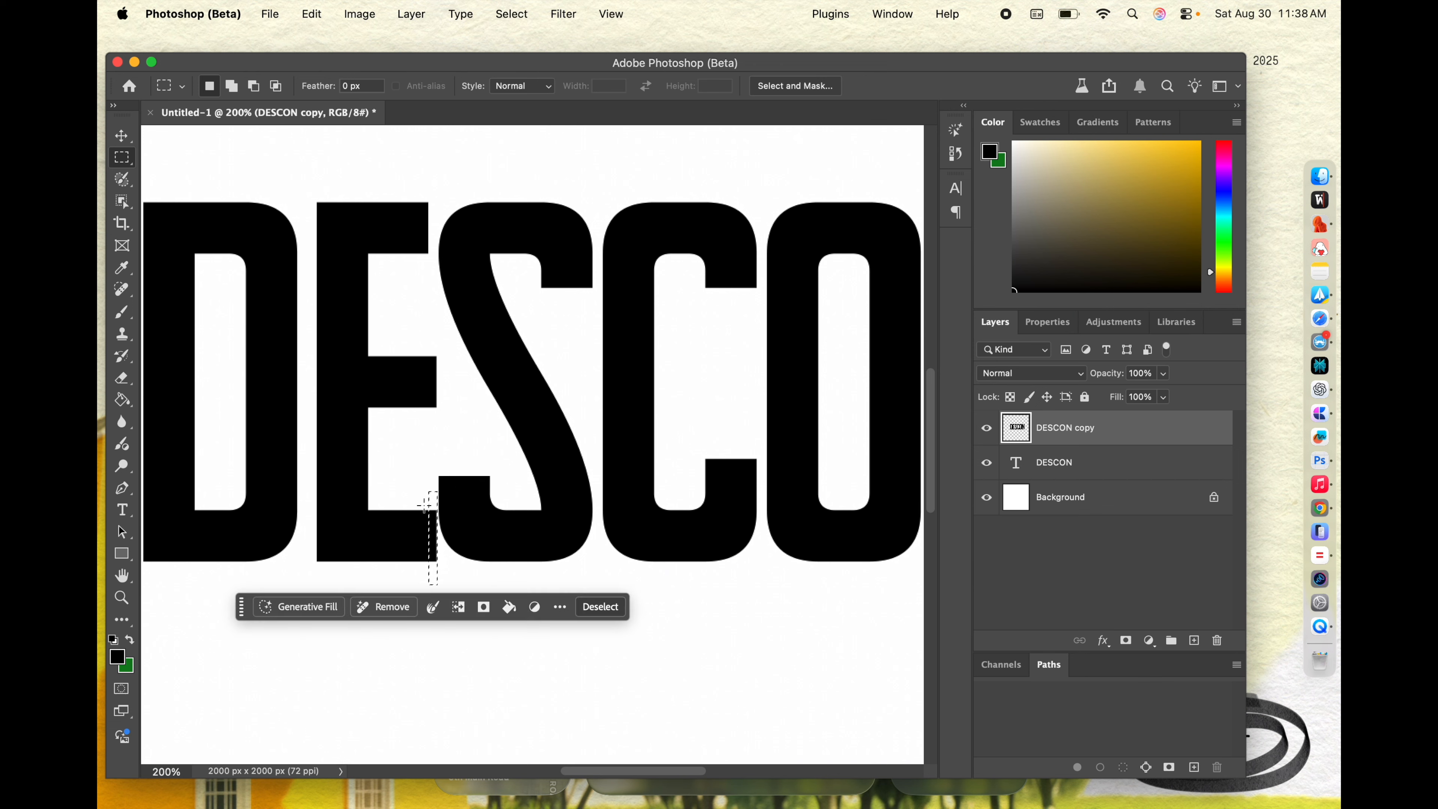
pyautogui.press('Delete')
pyautogui.press('super+d')
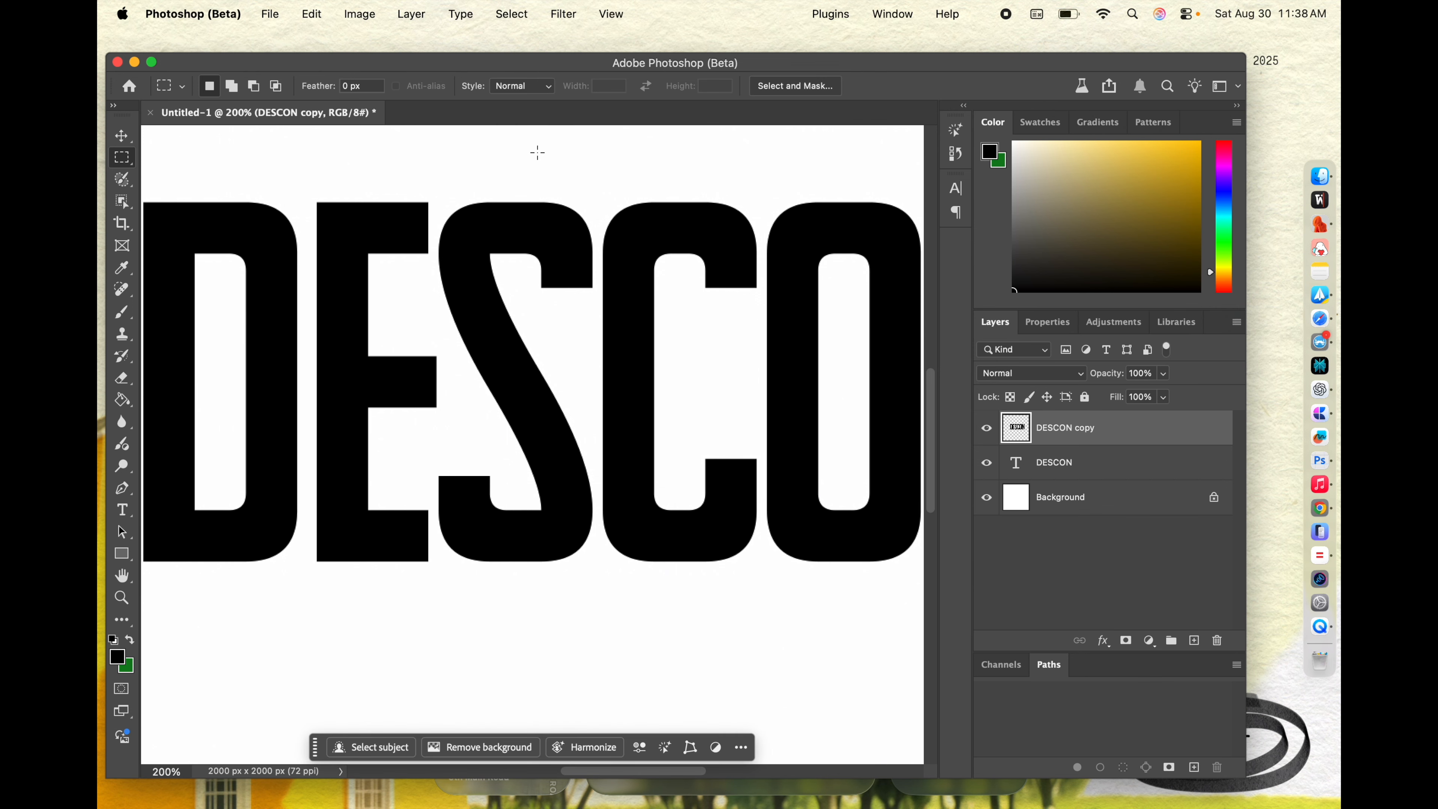
pyautogui.press('super+minus')
pyautogui.press('super+minus')
pyautogui.press('super+equal')
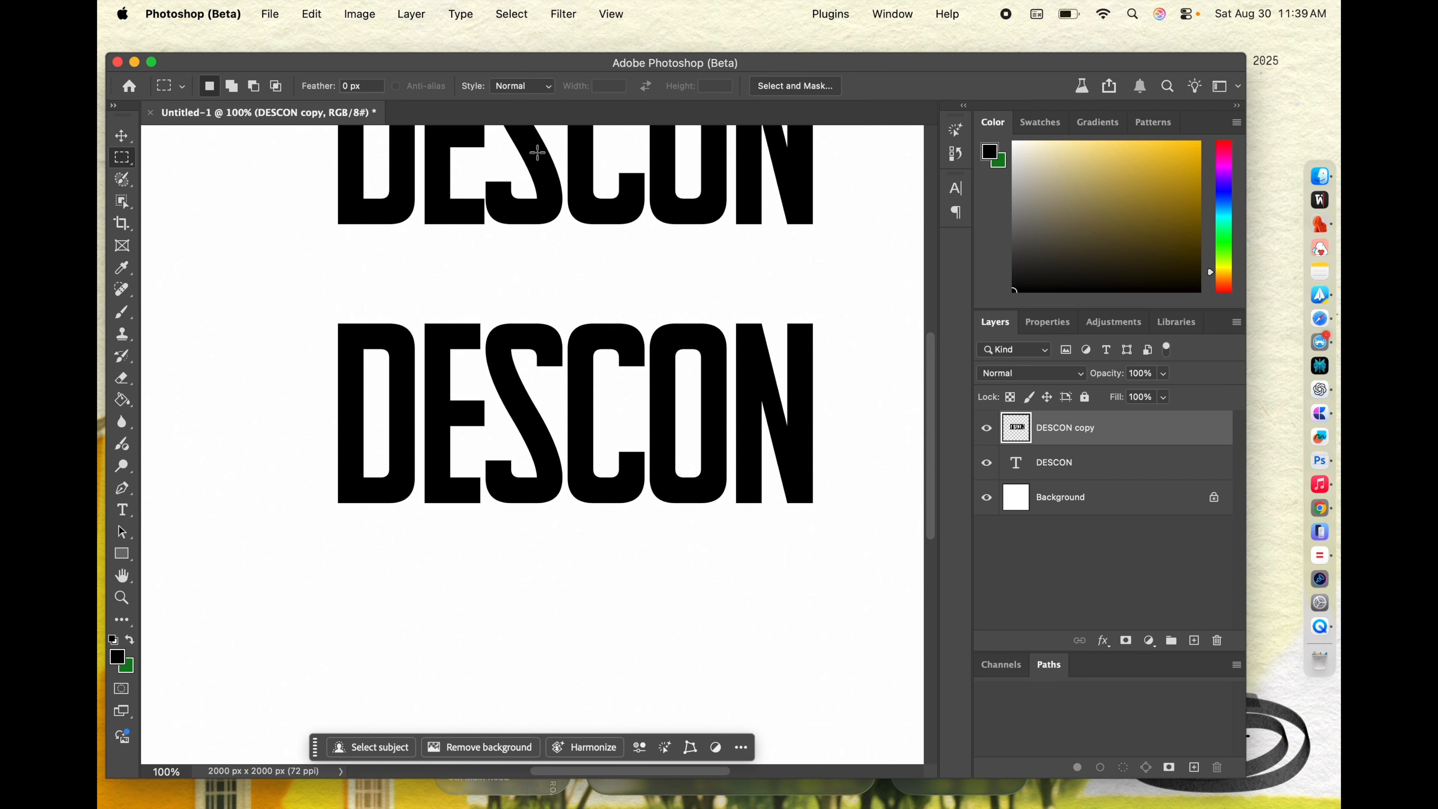
pyautogui.scroll(3, 541, 255)
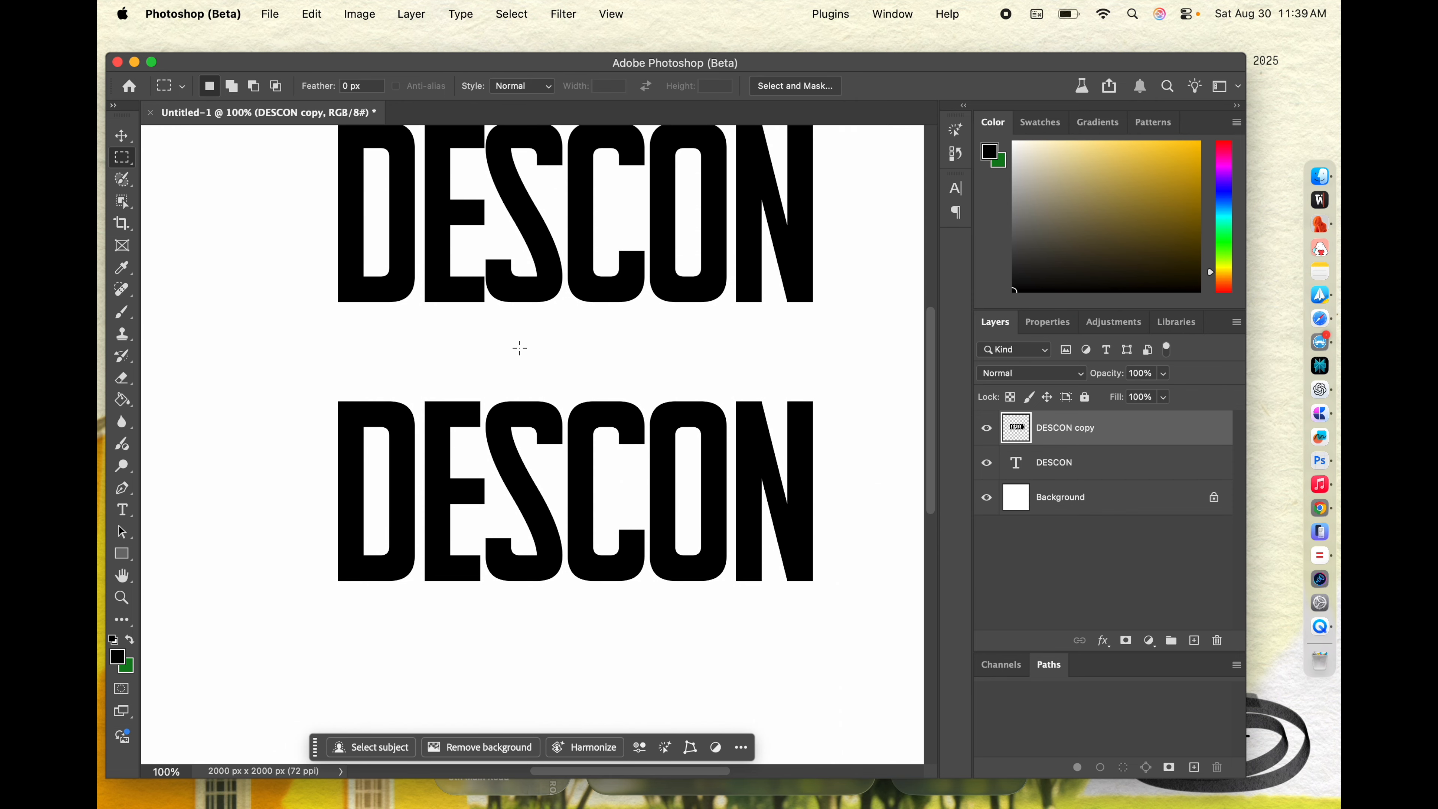
pyautogui.scroll(-2, 520, 348)
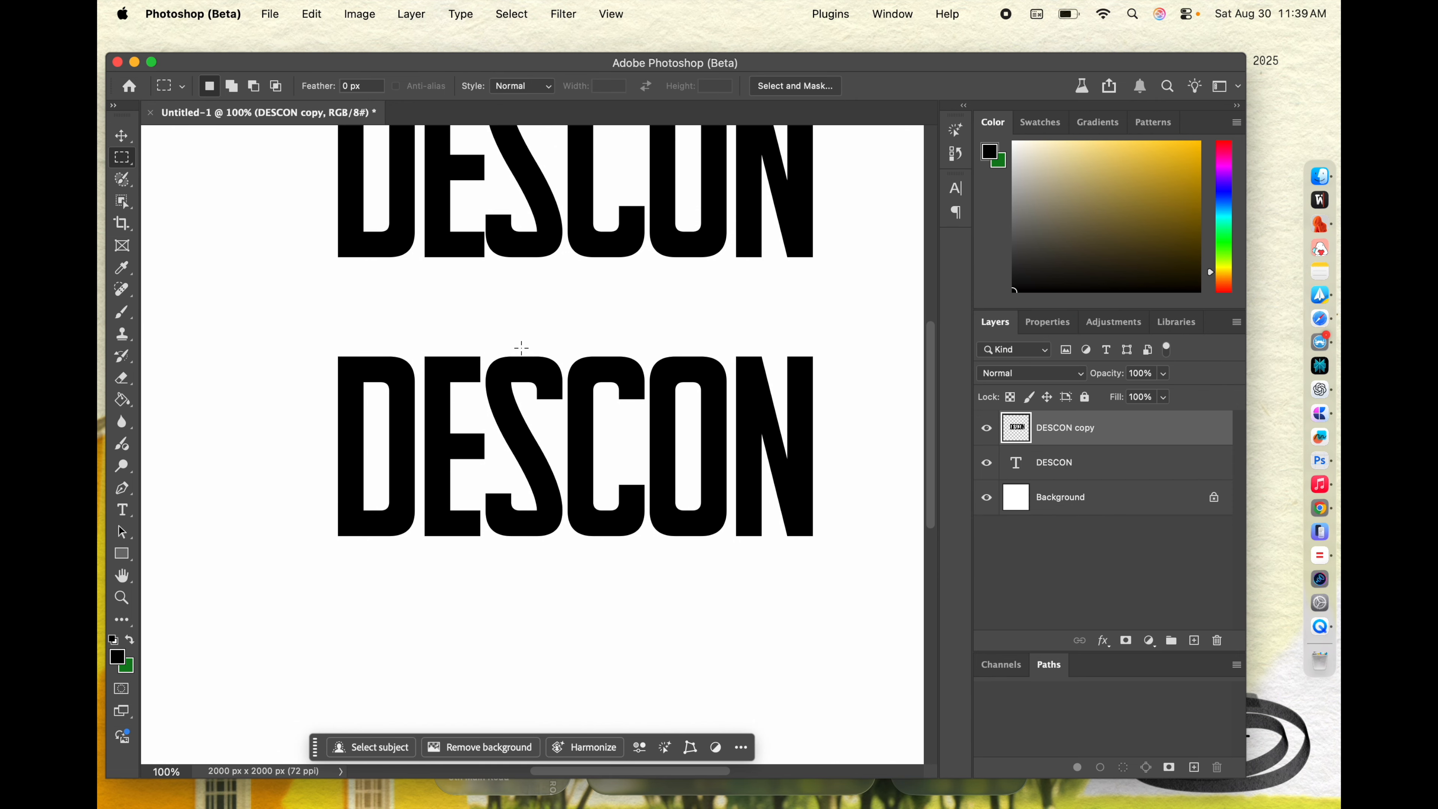
pyautogui.moveTo(295, 321); pyautogui.dragTo(559, 407)
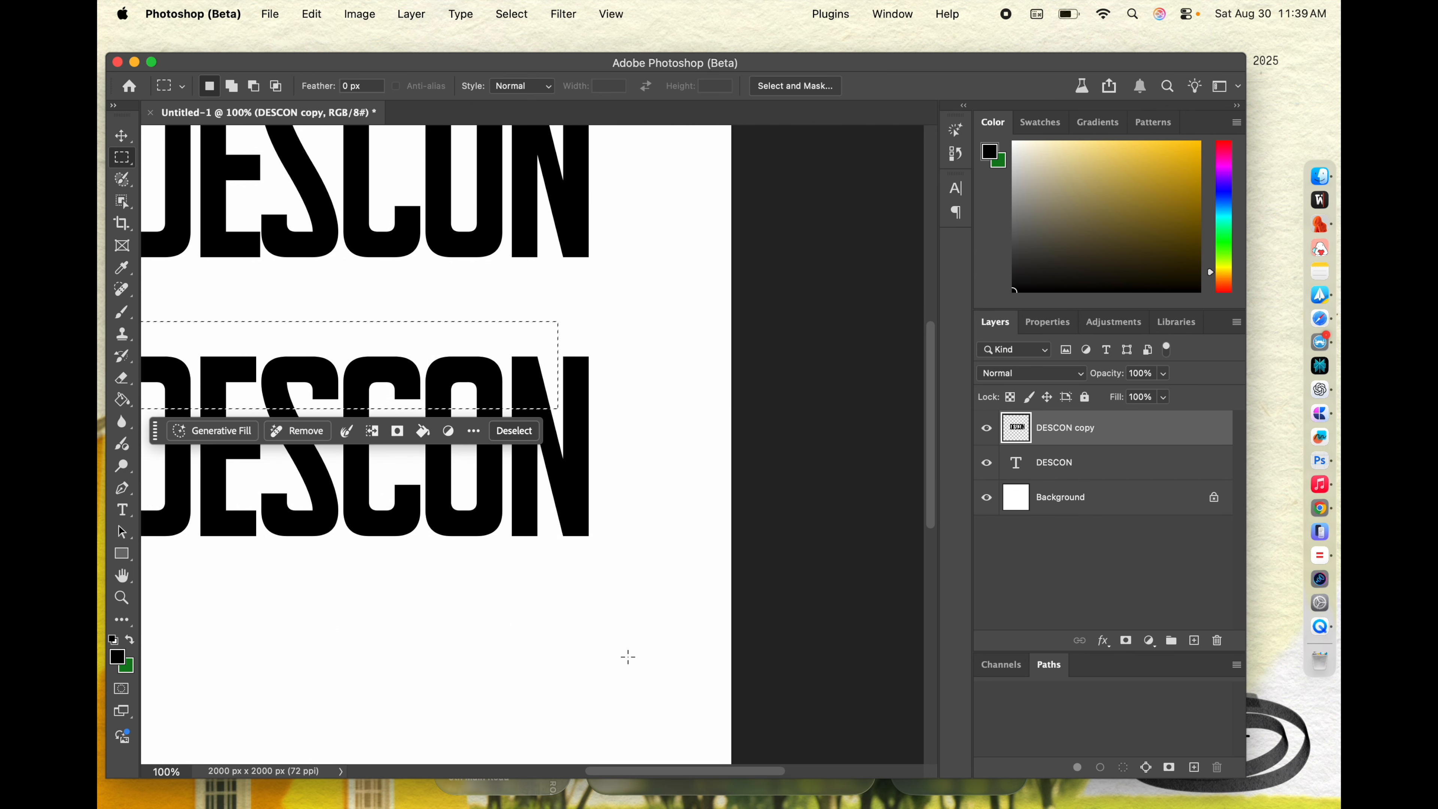
pyautogui.press('super+minus')
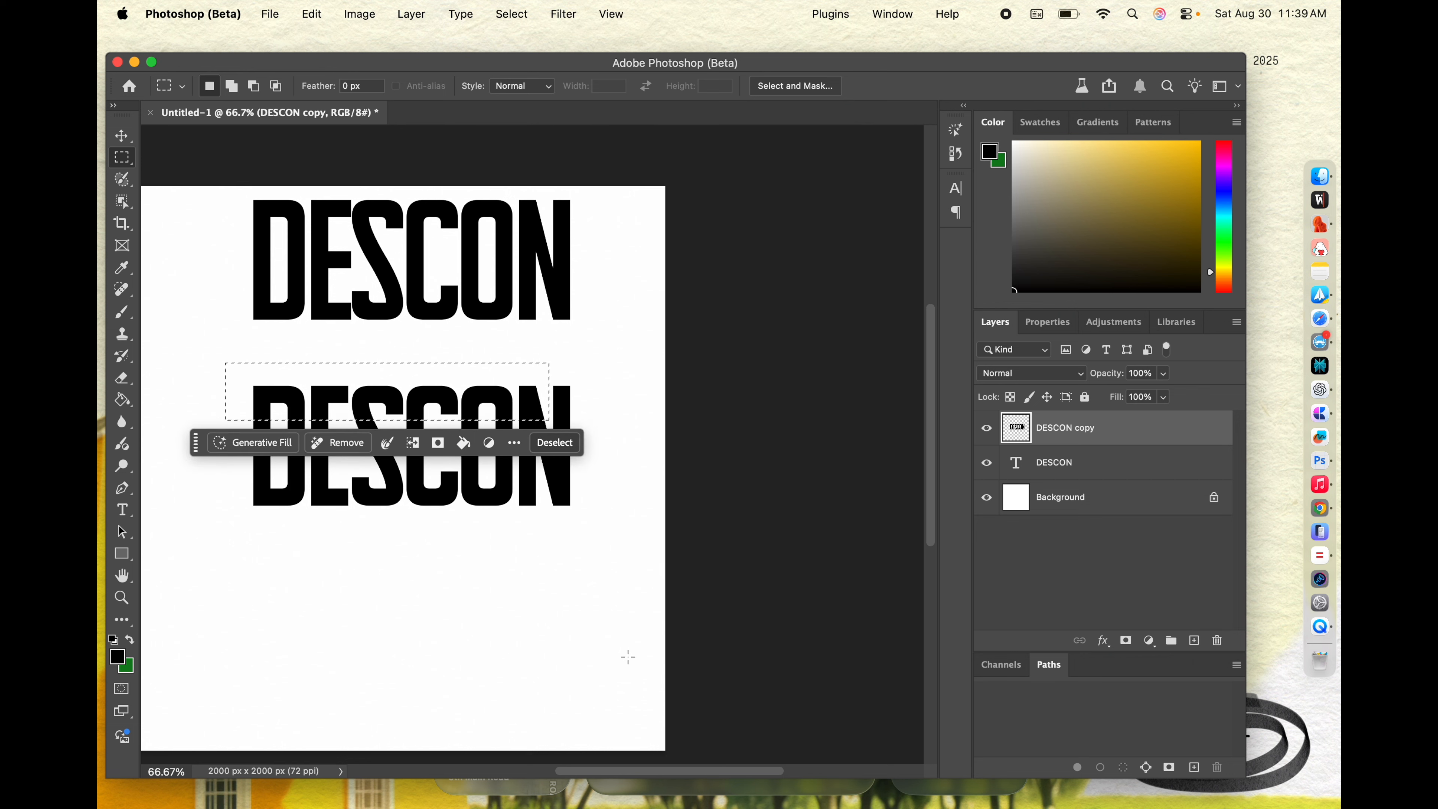
pyautogui.click(293, 577)
# Step: Cut a thin horizontal strip off the top edge and another off the bottom edge of the whole lower DESCON
pyautogui.moveTo(230, 354); pyautogui.dragTo(608, 396)
pyautogui.press('Delete')
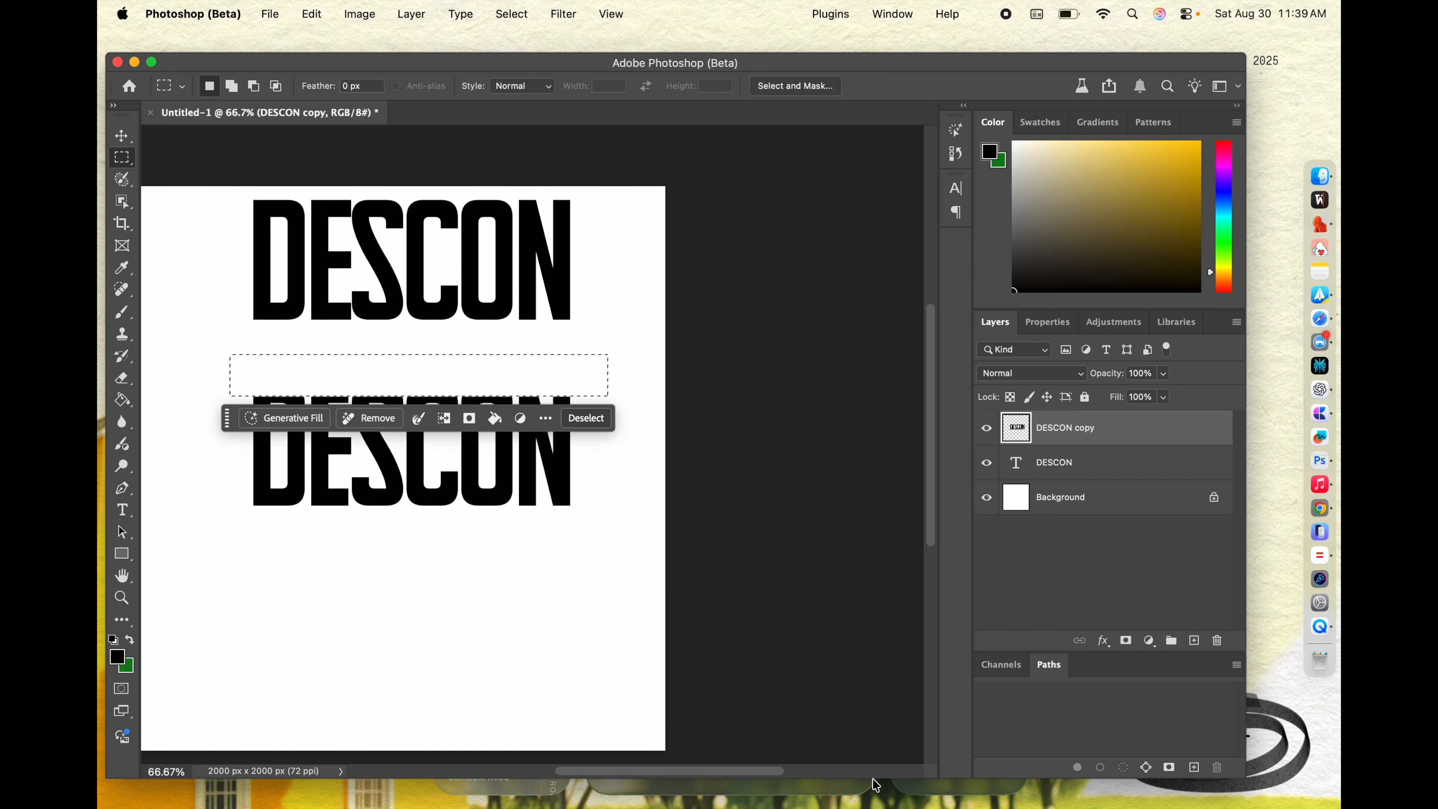
pyautogui.moveTo(382, 639); pyautogui.dragTo(377, 639)
pyautogui.moveTo(220, 499); pyautogui.dragTo(606, 574)
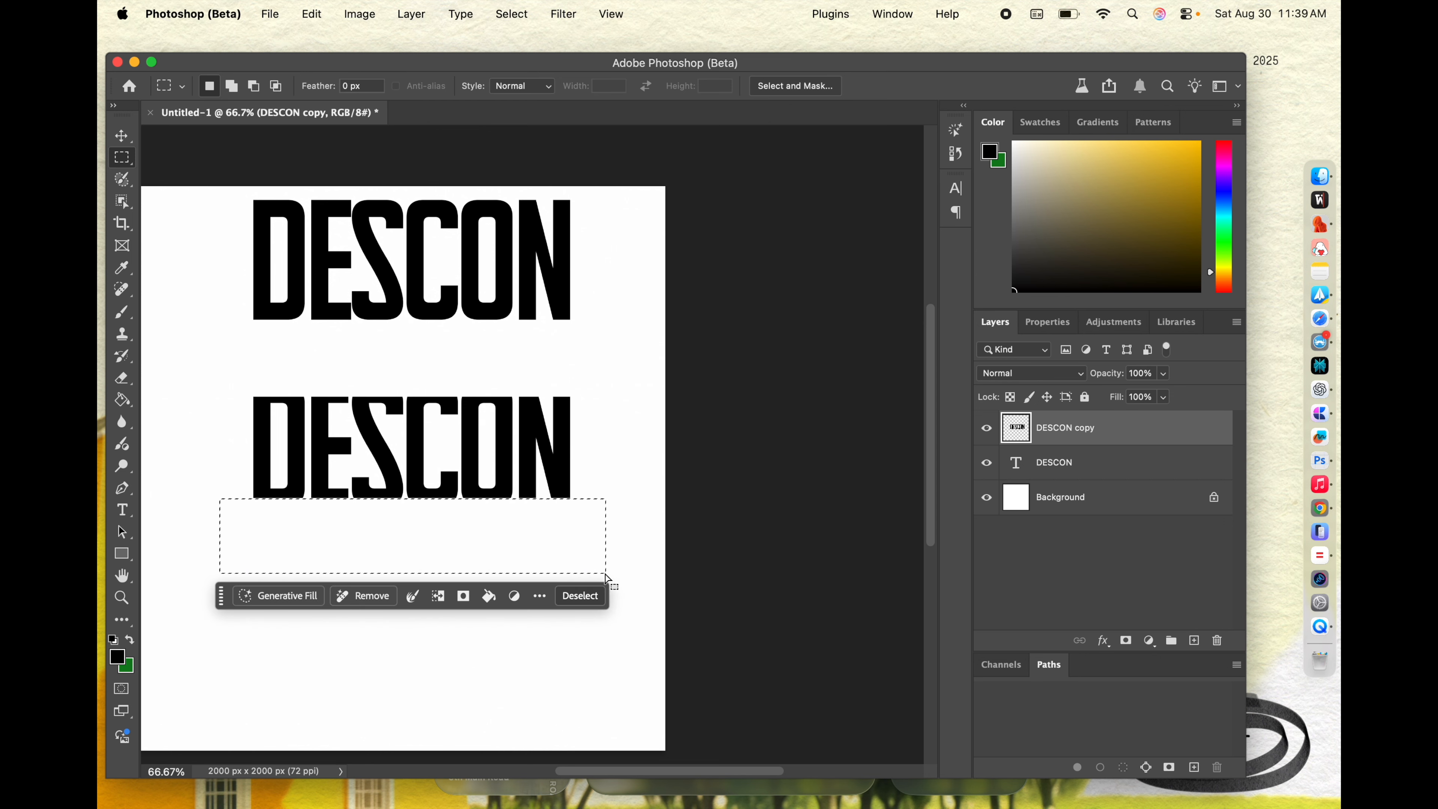
# Step: Deselect and undo the straight cuts along the top and bottom edges of the lower DESCON
pyautogui.click(521, 372)
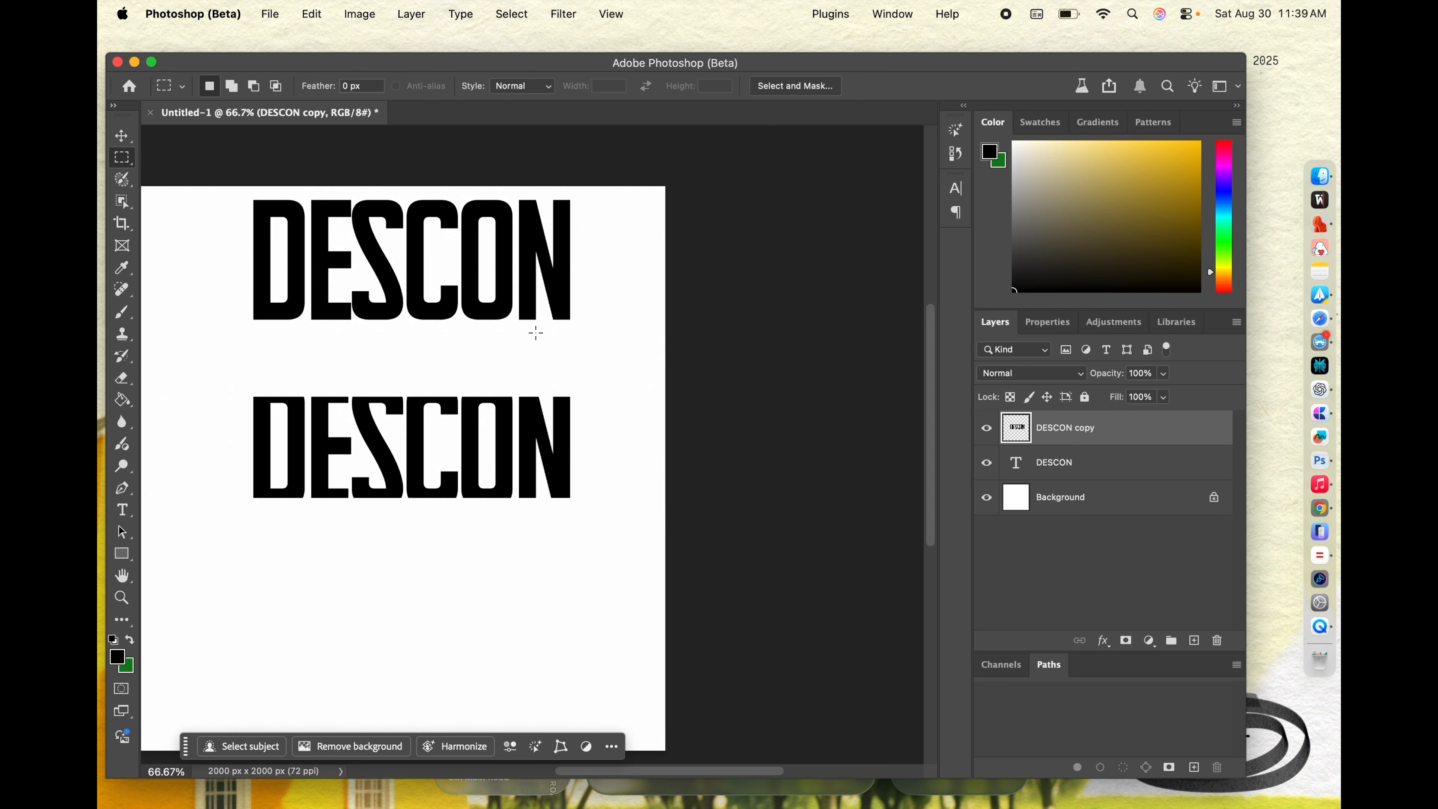
pyautogui.press('super+equal')
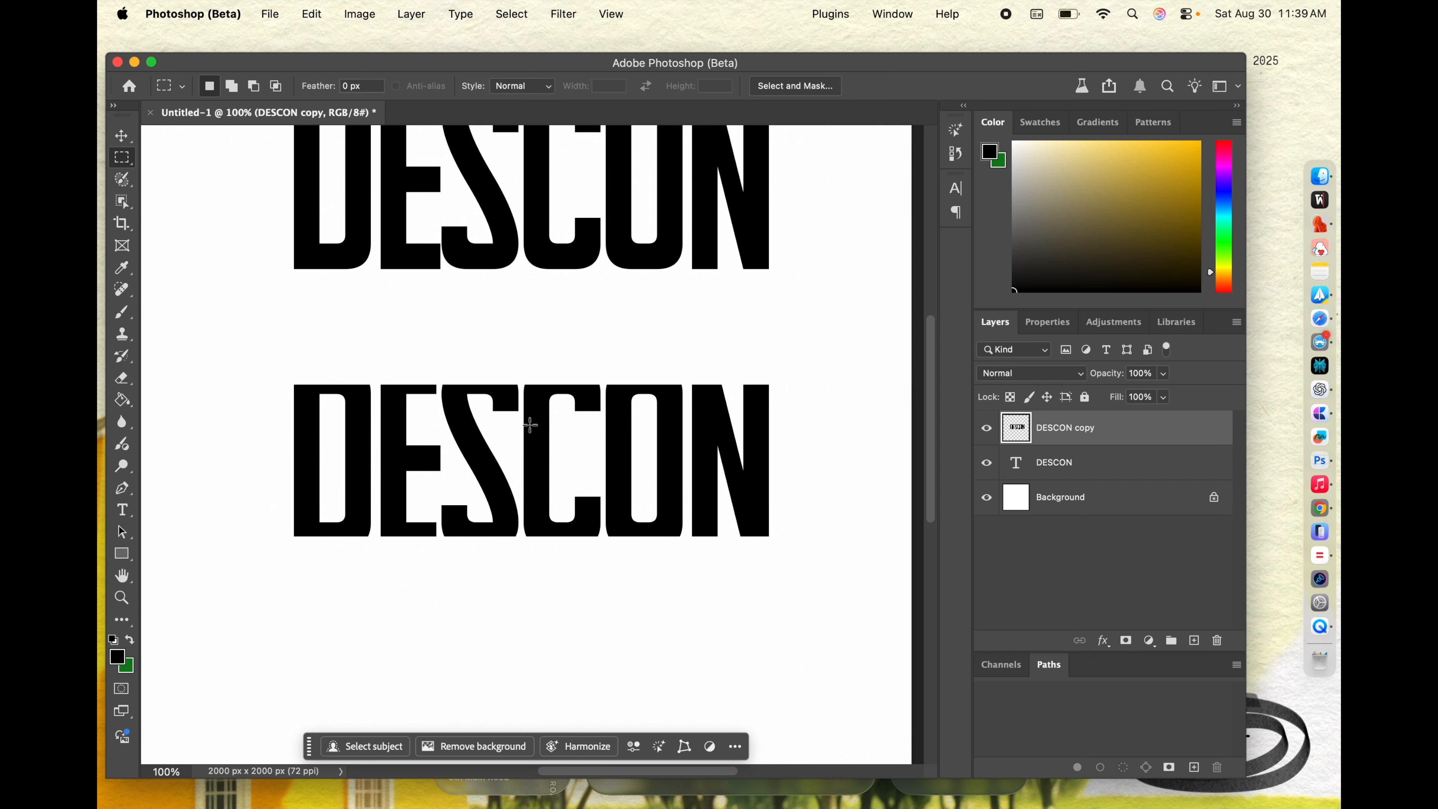
pyautogui.press('super+minus')
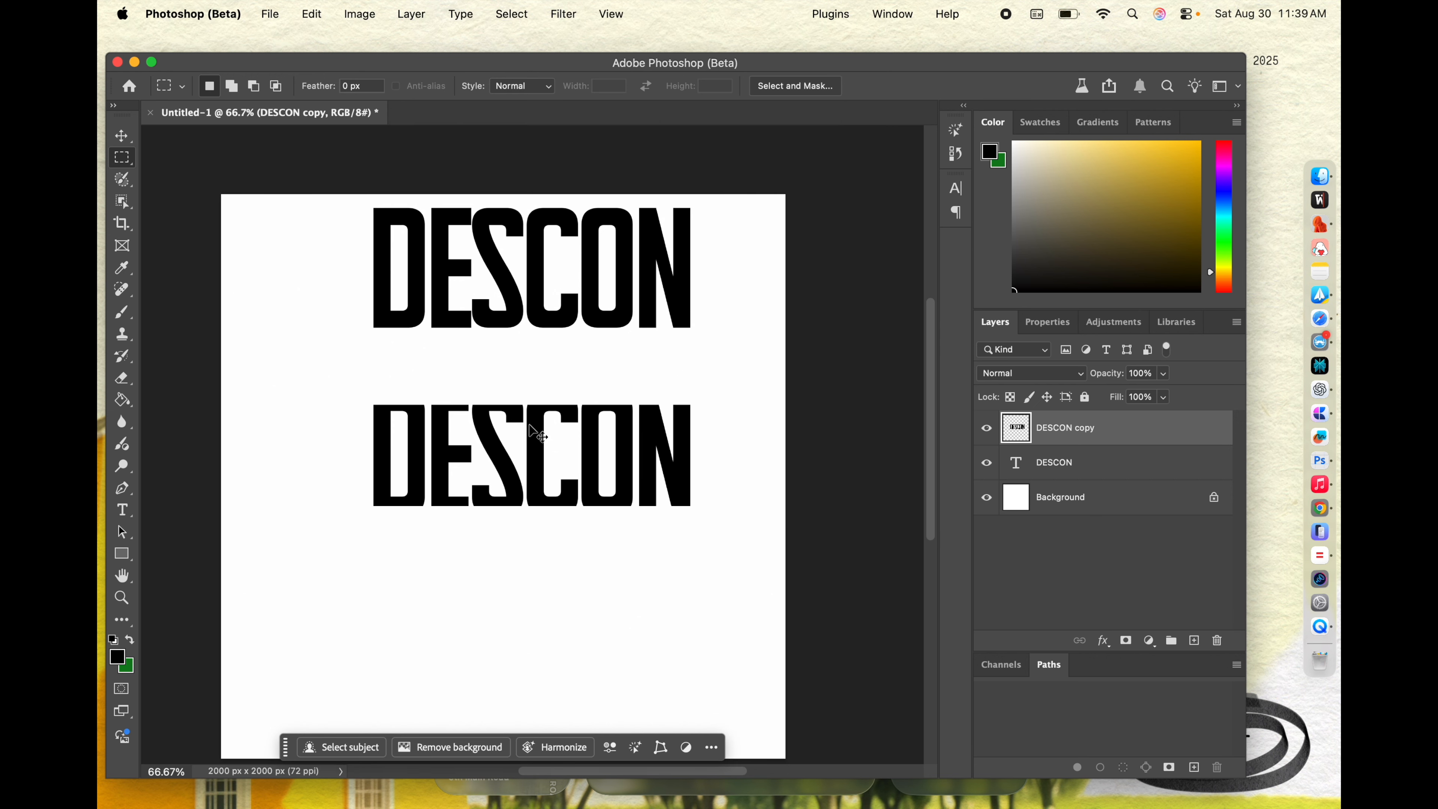
pyautogui.press('super+plus')
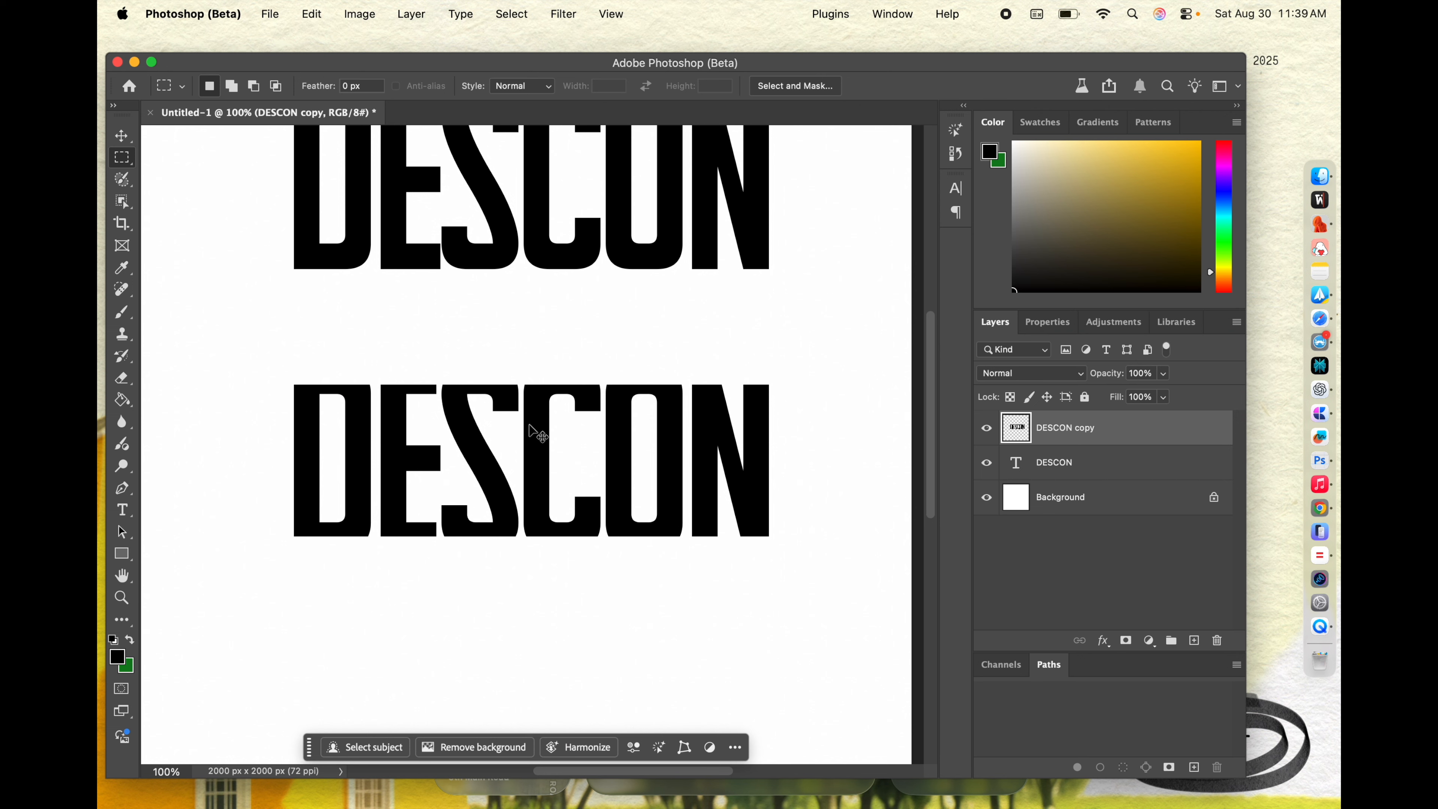
pyautogui.press('super+z')
pyautogui.press('super+z')
pyautogui.press('super+z')
pyautogui.press('super+z')
pyautogui.press('super+z')
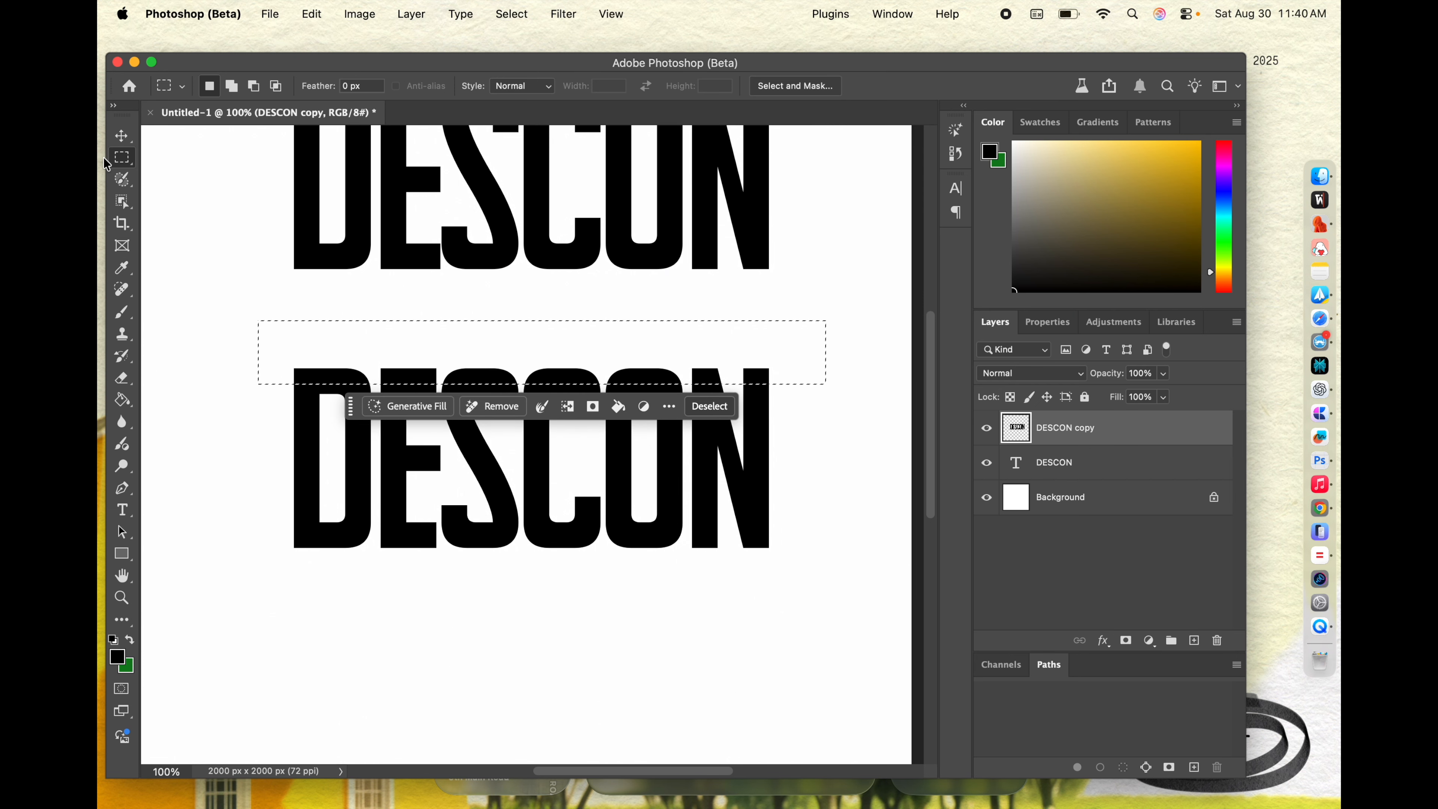
pyautogui.press('super+z')
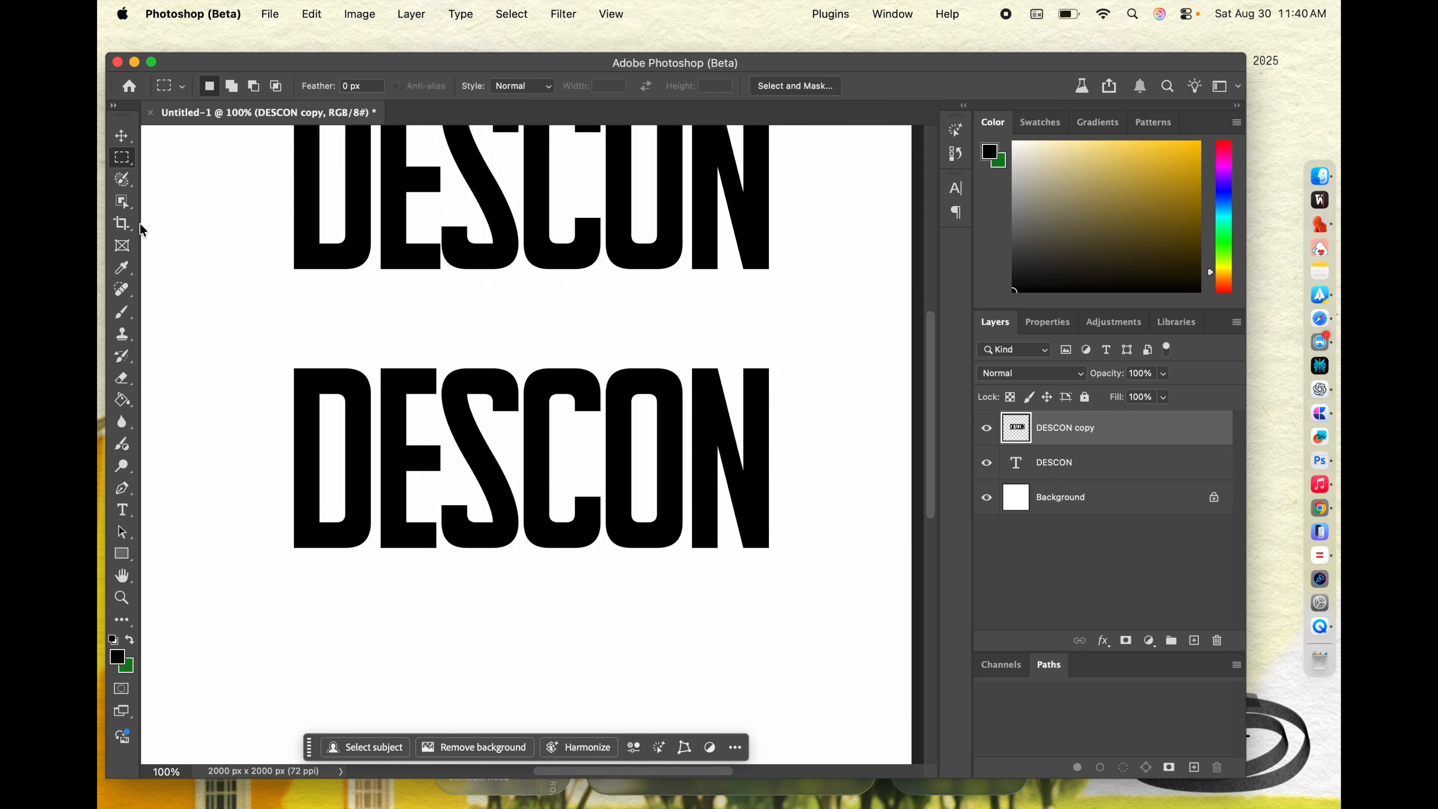
# Step: Start a polygonal lasso outline with an uneven zigzag line across the top edge of the lower DESCON, from D past N
pyautogui.click(123, 205)
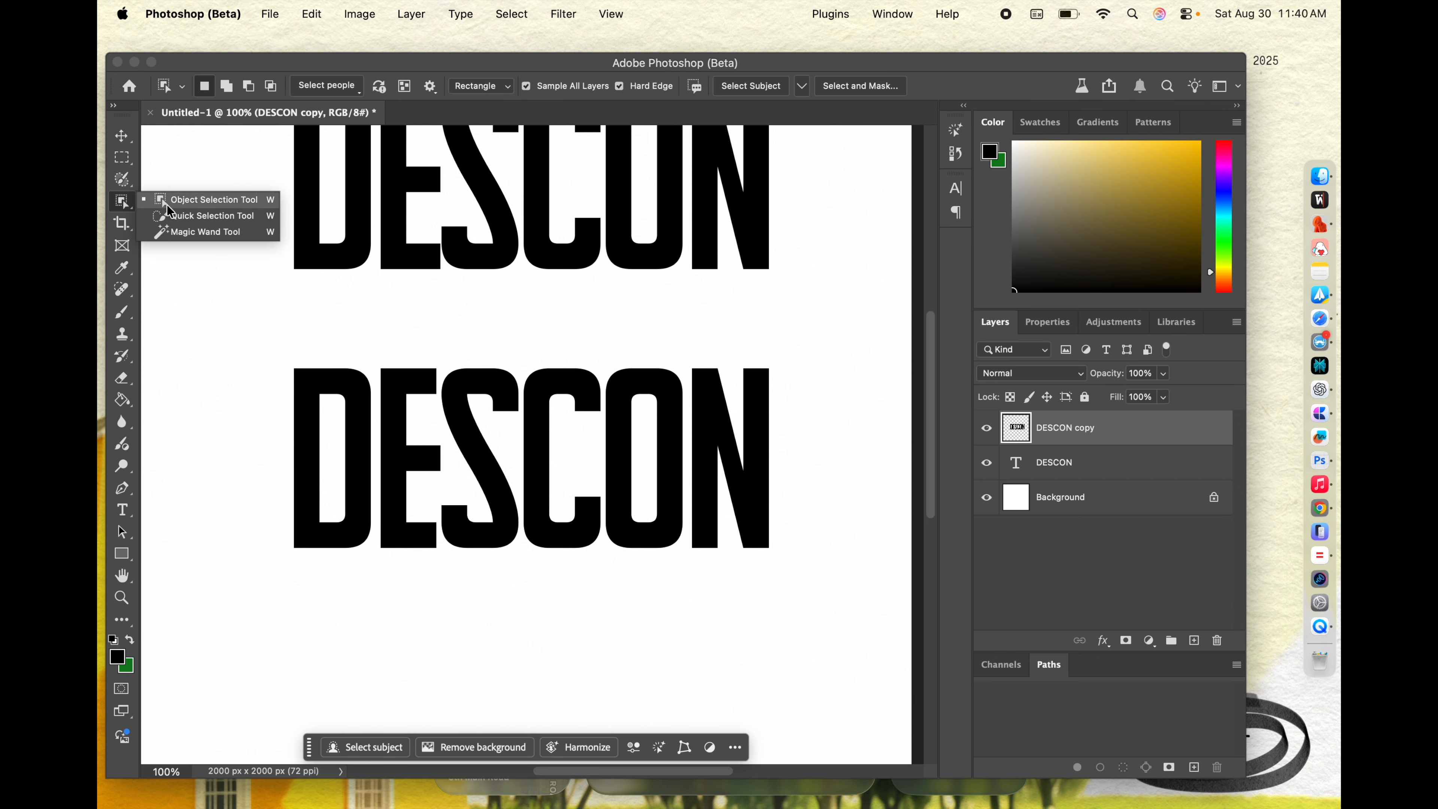
pyautogui.click(123, 180)
pyautogui.click(212, 210)
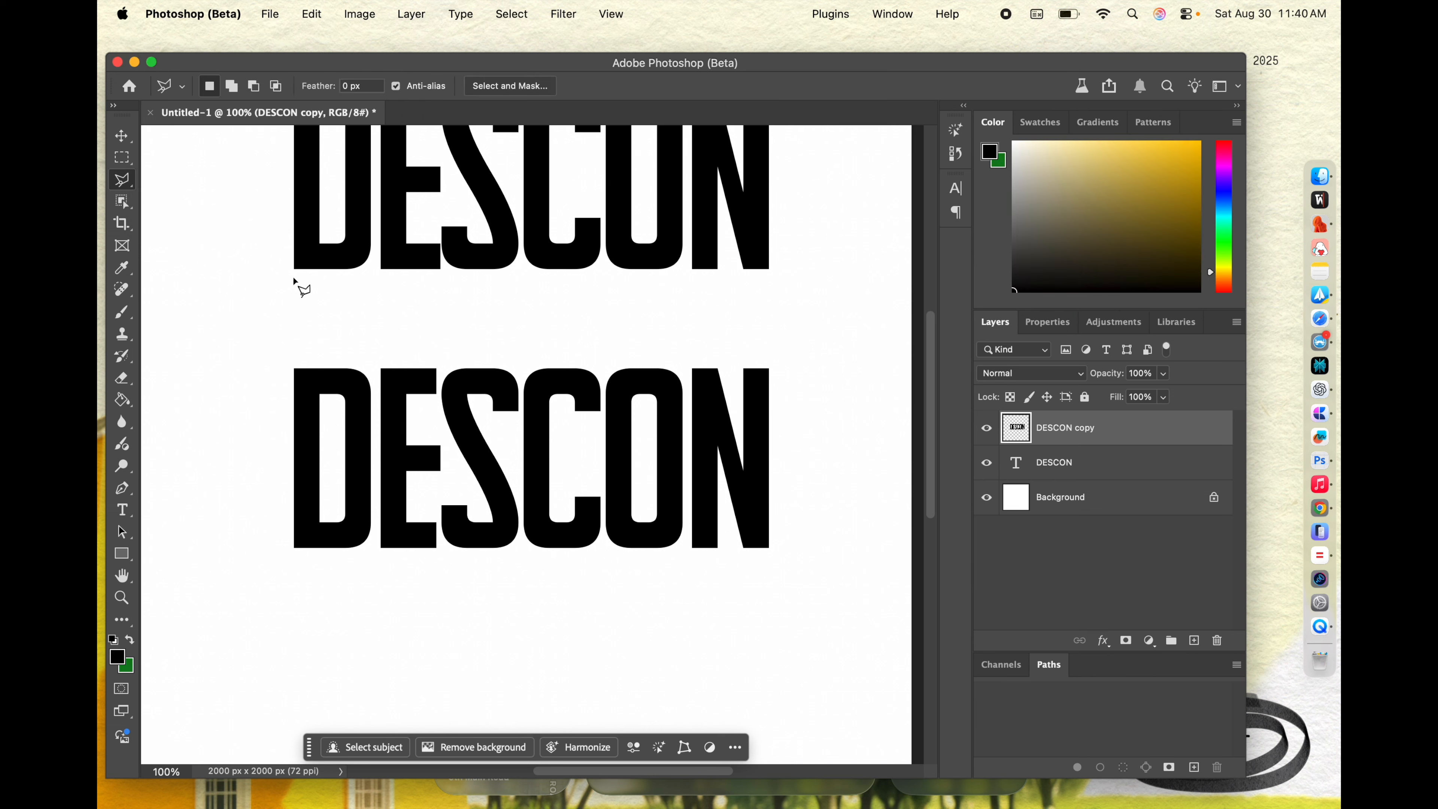
pyautogui.click(270, 364)
pyautogui.click(355, 378)
pyautogui.click(409, 375)
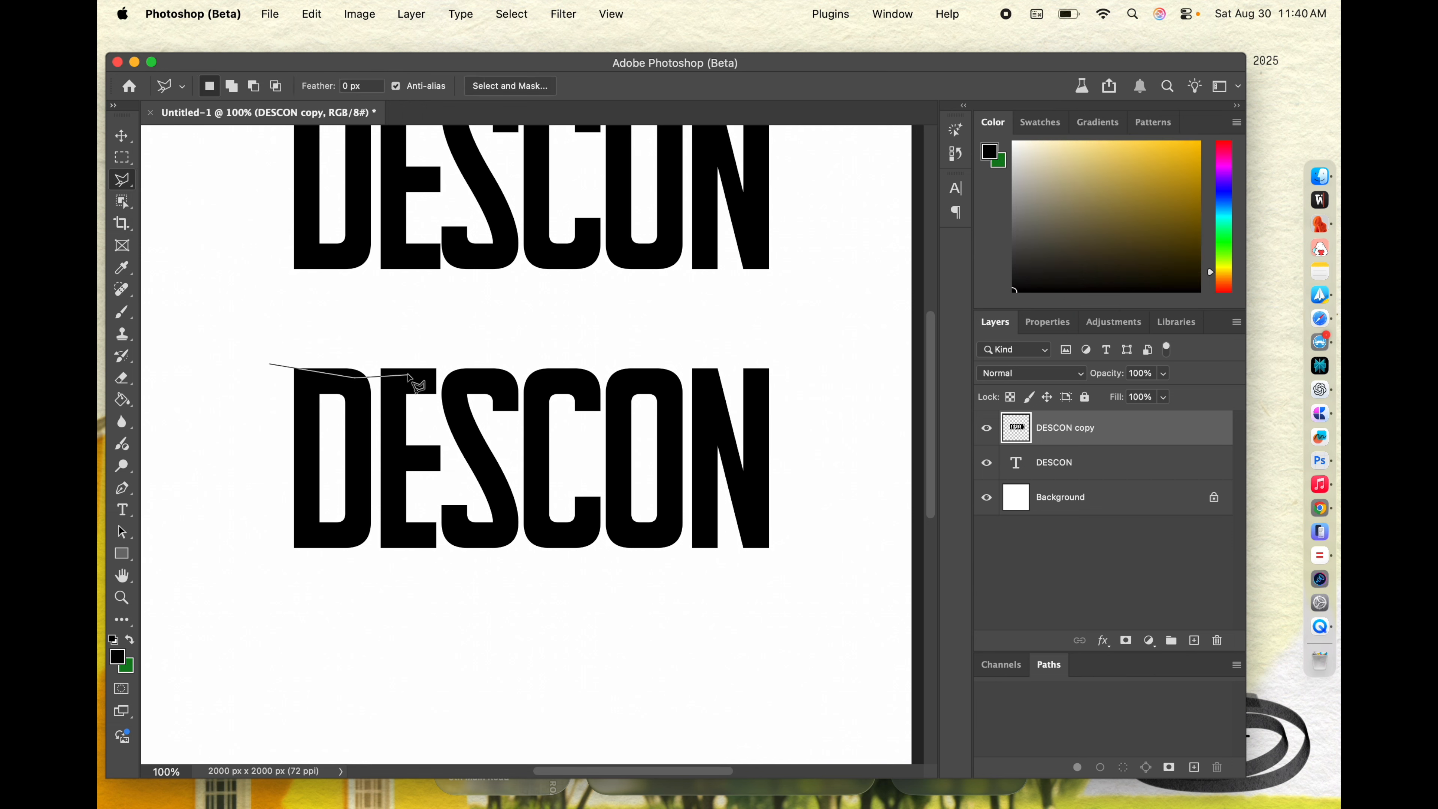
pyautogui.click(444, 368)
pyautogui.click(474, 372)
pyautogui.click(521, 373)
pyautogui.click(591, 379)
pyautogui.click(612, 369)
pyautogui.click(642, 377)
pyautogui.click(704, 375)
pyautogui.click(736, 372)
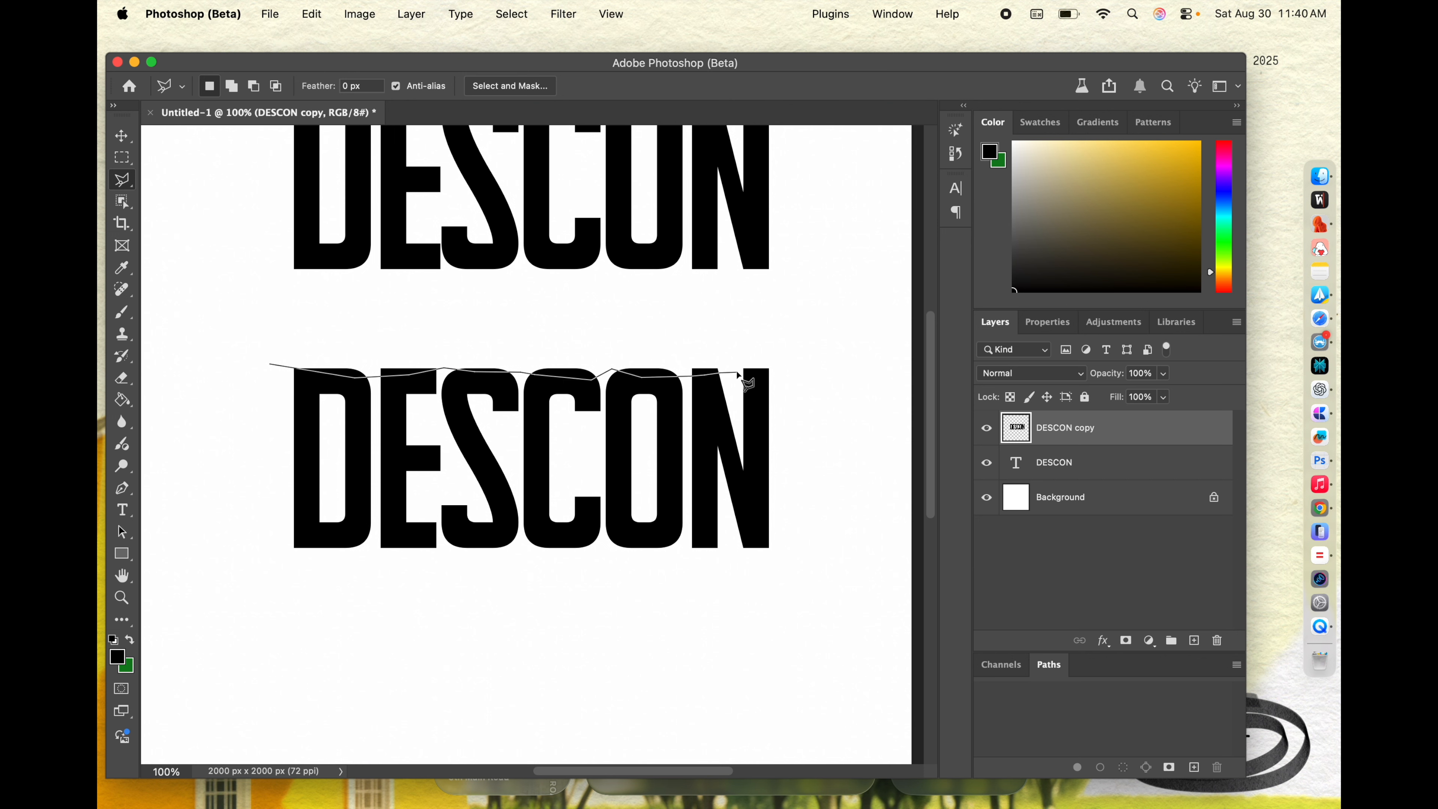
pyautogui.click(784, 367)
# Step: Continue the lasso outline unevenly along the bottom edge of the lower DESCON and close it at its starting point beside the D
pyautogui.click(768, 543)
pyautogui.click(725, 548)
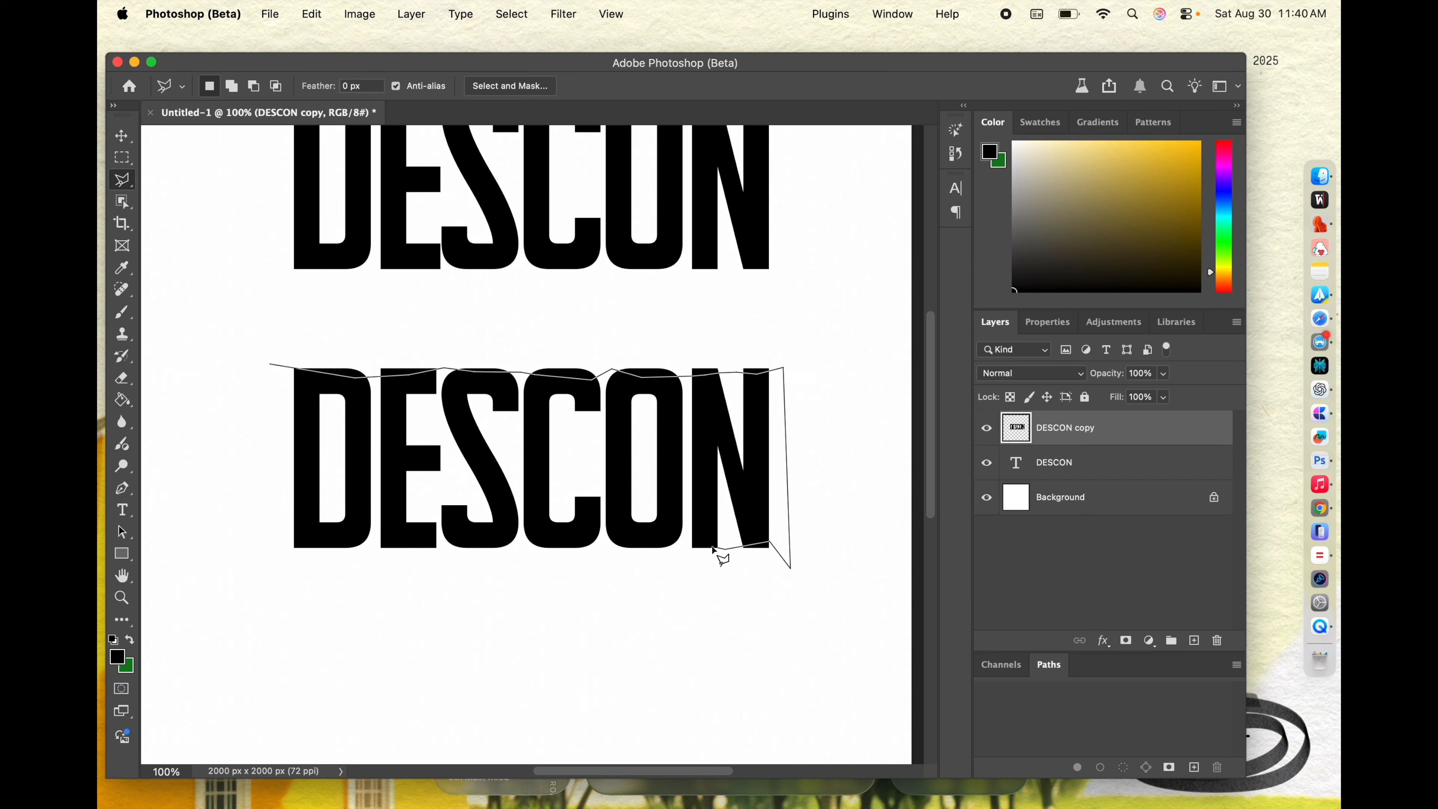
pyautogui.click(706, 546)
pyautogui.click(613, 543)
pyautogui.click(573, 549)
pyautogui.click(523, 540)
pyautogui.click(500, 547)
pyautogui.click(450, 542)
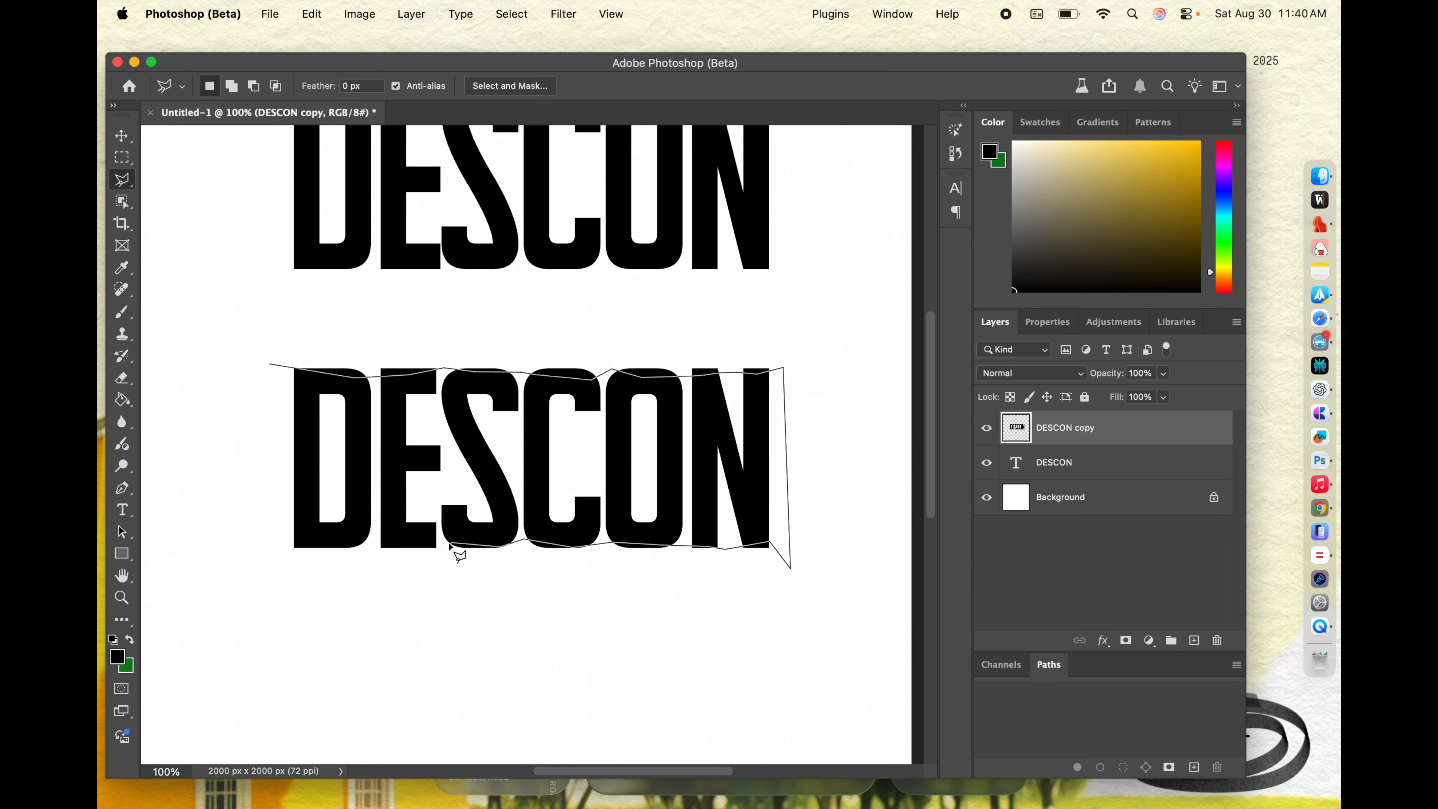
pyautogui.click(436, 546)
pyautogui.click(333, 547)
pyautogui.click(285, 548)
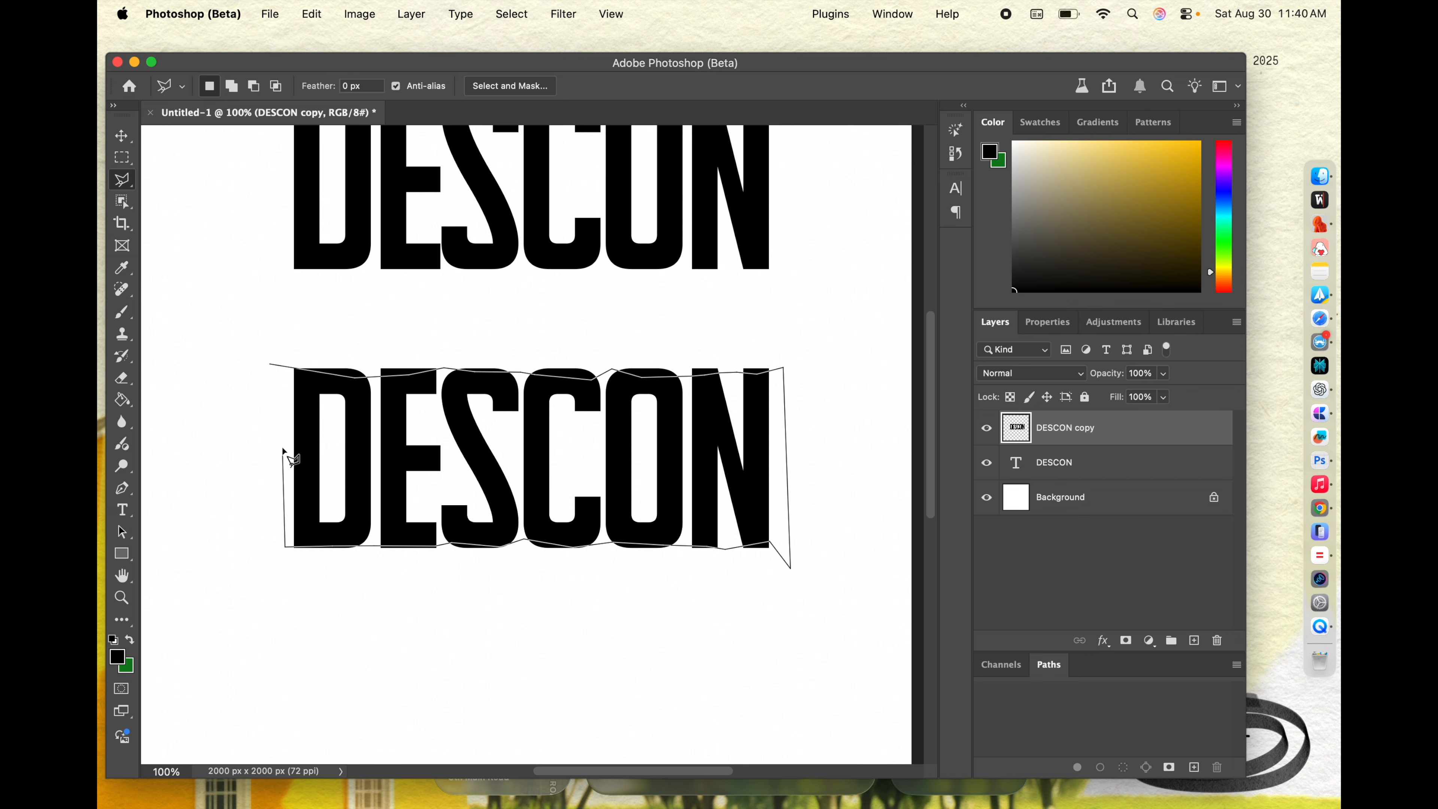
pyautogui.click(272, 367)
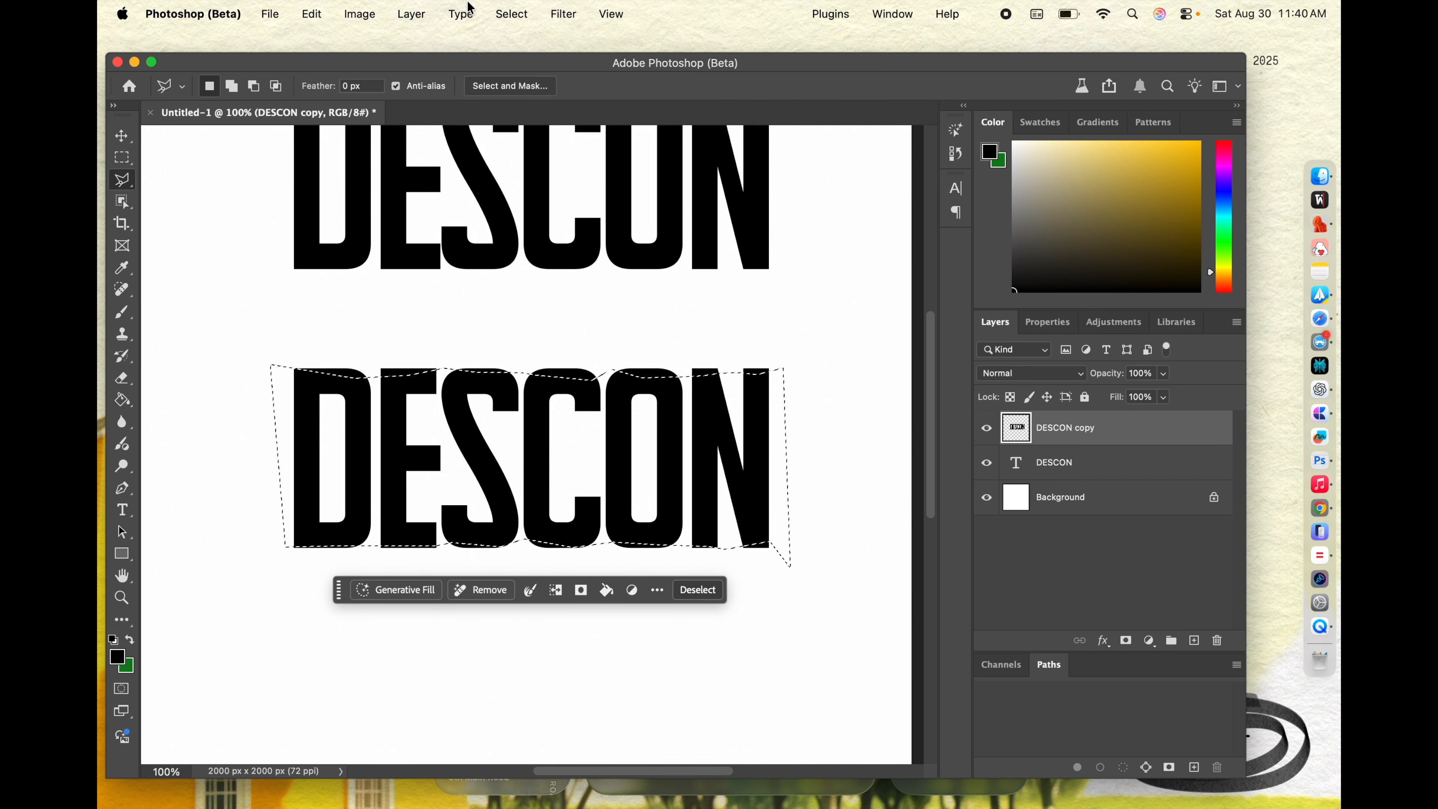
# Step: Invert the lasso selection, delete the letter edges outside the uneven outline, and deselect
pyautogui.click(511, 13)
pyautogui.click(555, 90)
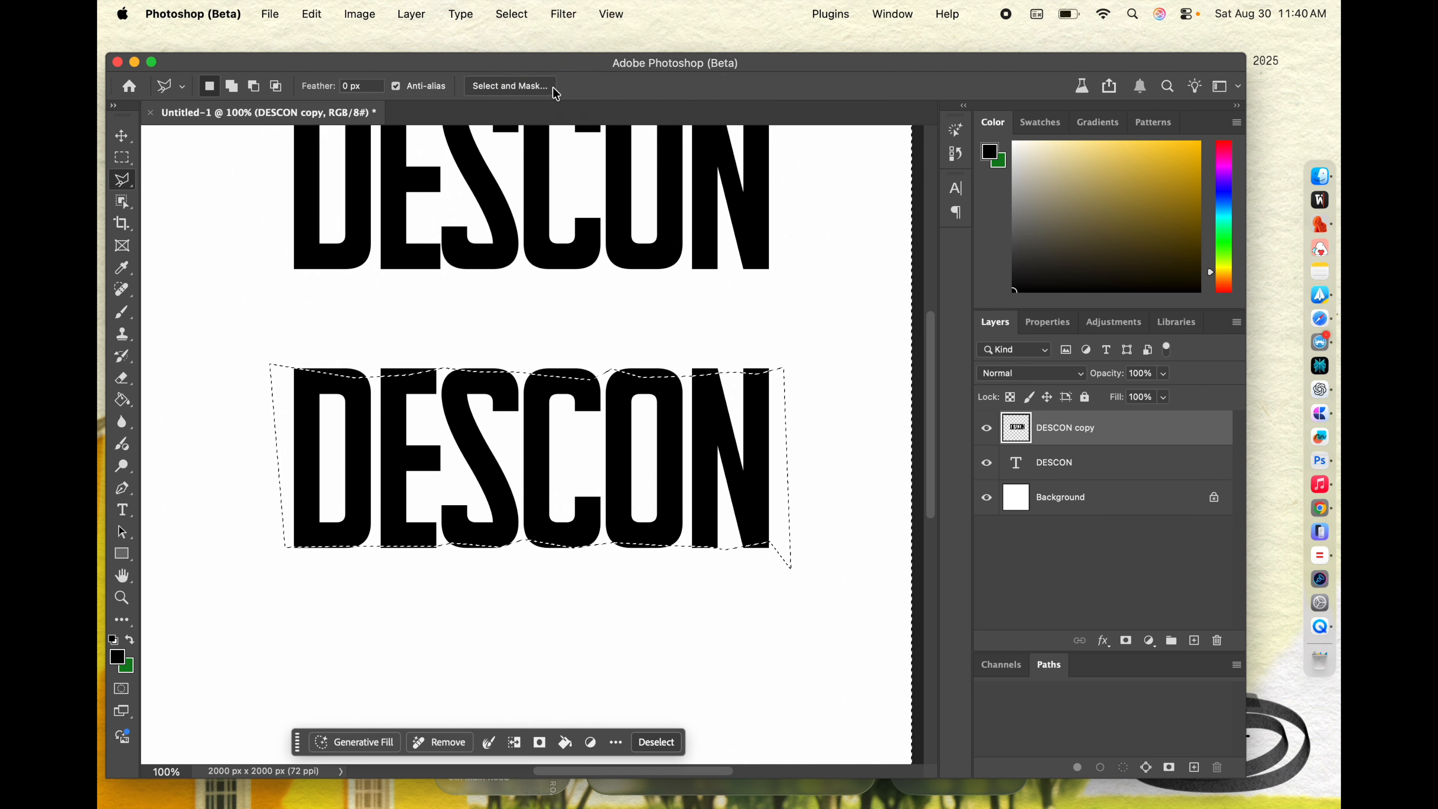
pyautogui.click(122, 157)
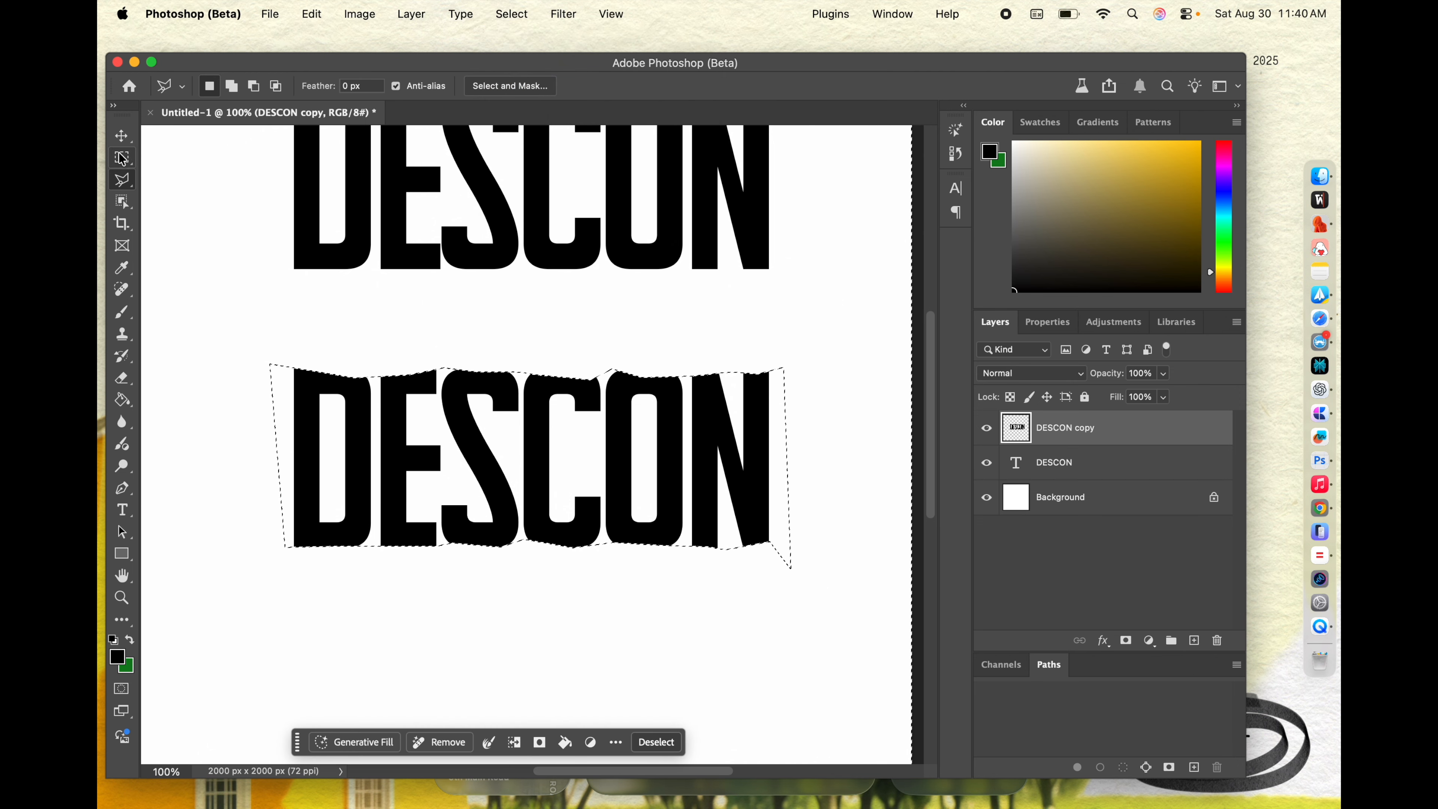
pyautogui.click(236, 184)
pyautogui.press('super+minus')
pyautogui.press('super+plus')
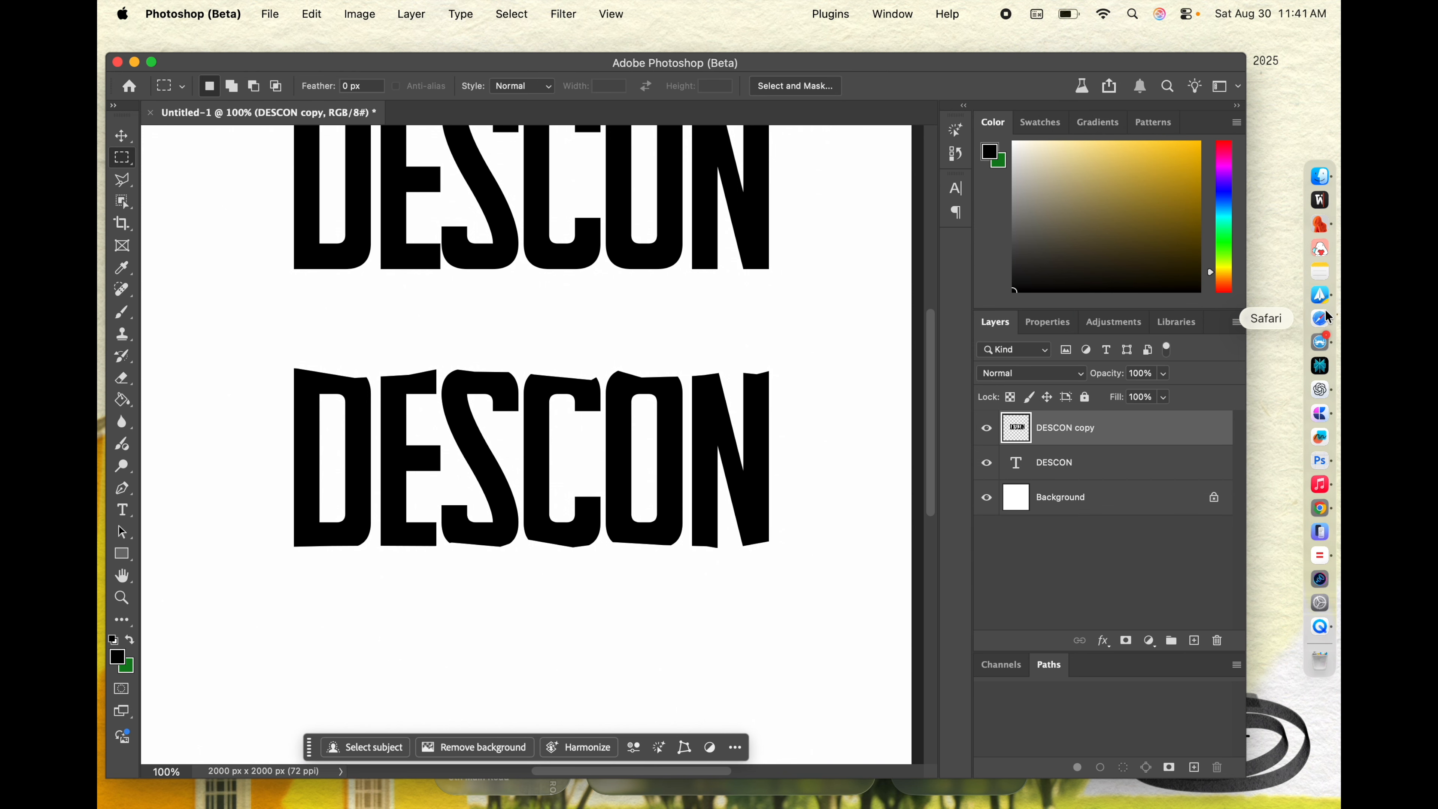
# Step: Switch to Finder and open the Textures folder inside Design Resources
pyautogui.click(1332, 177)
pyautogui.click(399, 450)
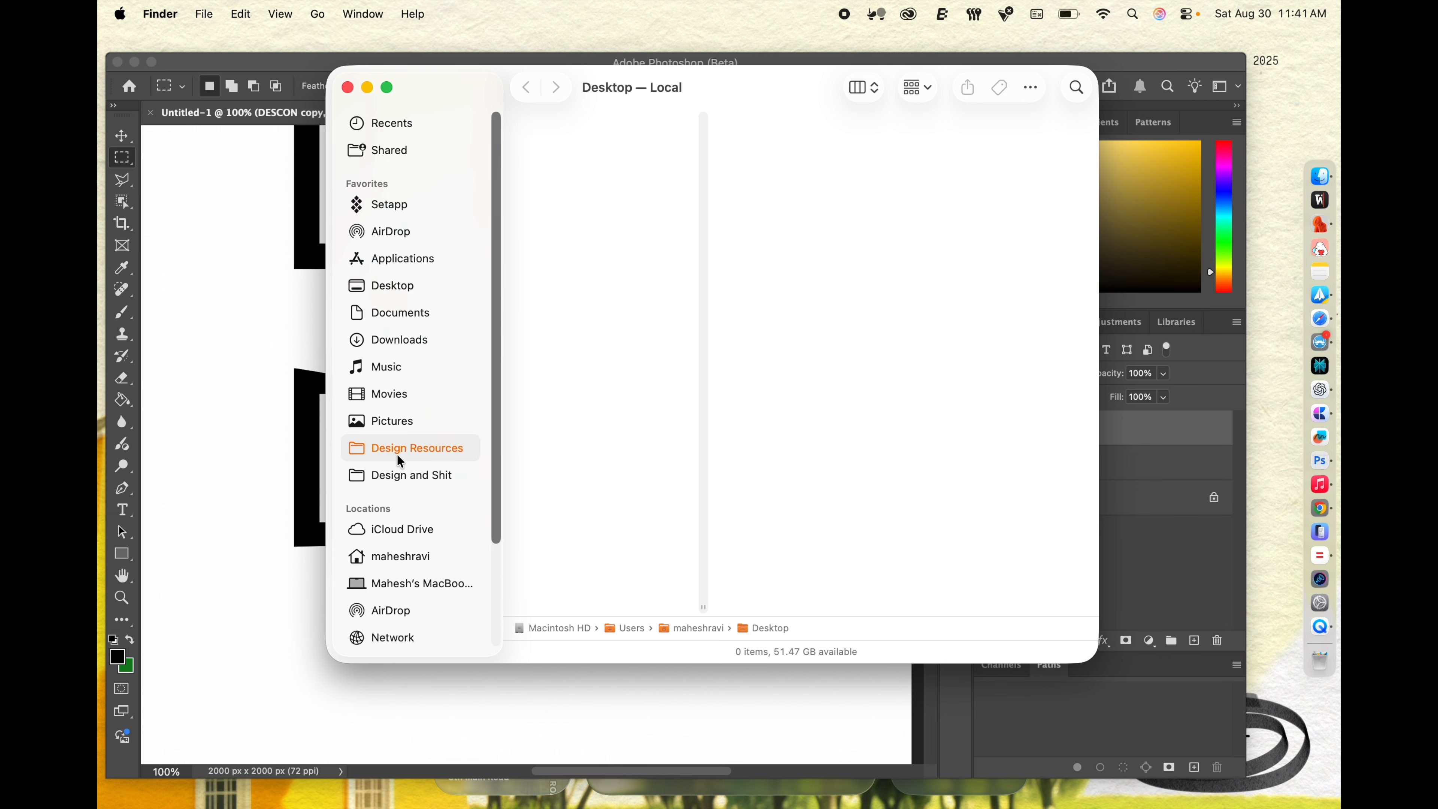
pyautogui.moveTo(834, 94); pyautogui.dragTo(750, 138)
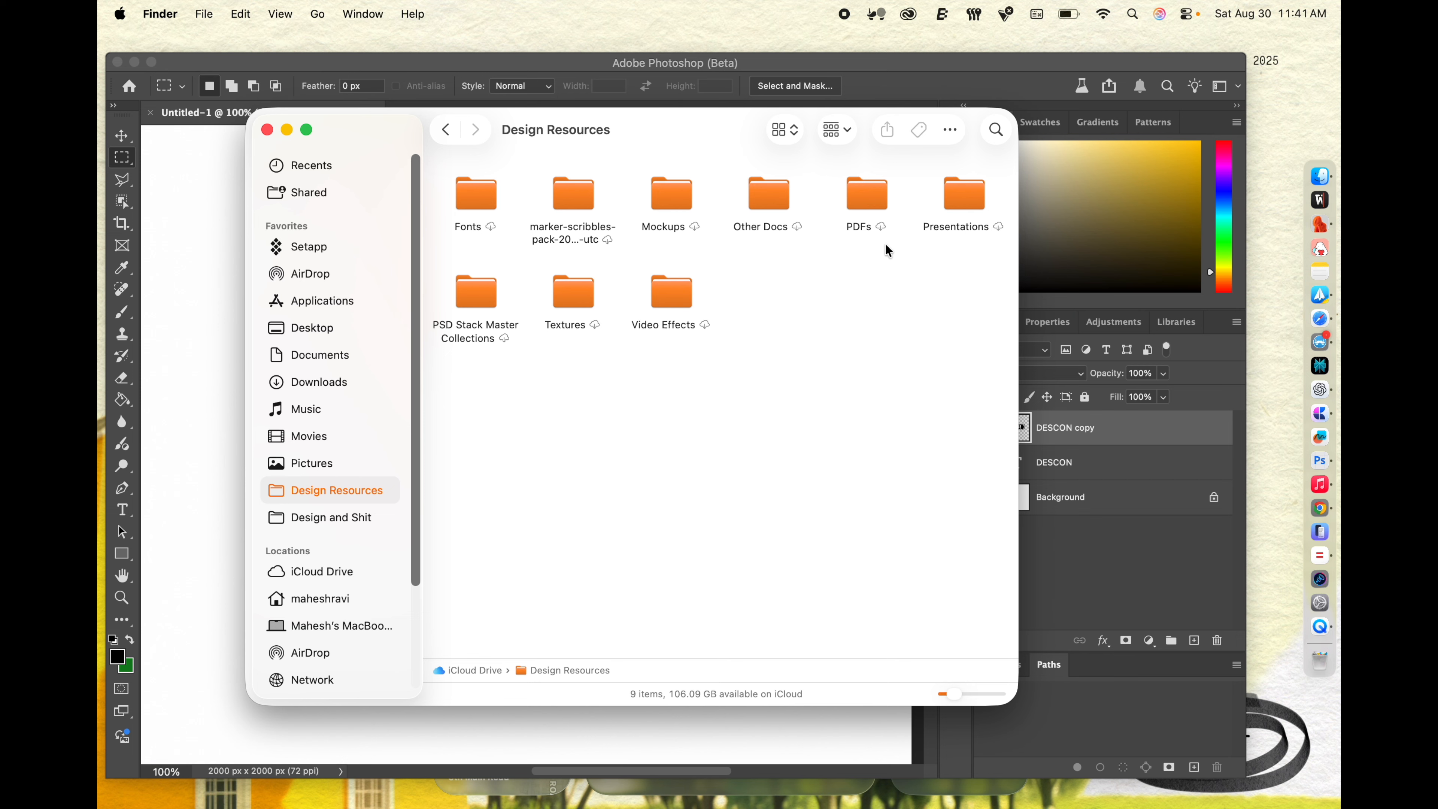
pyautogui.doubleClick(575, 286)
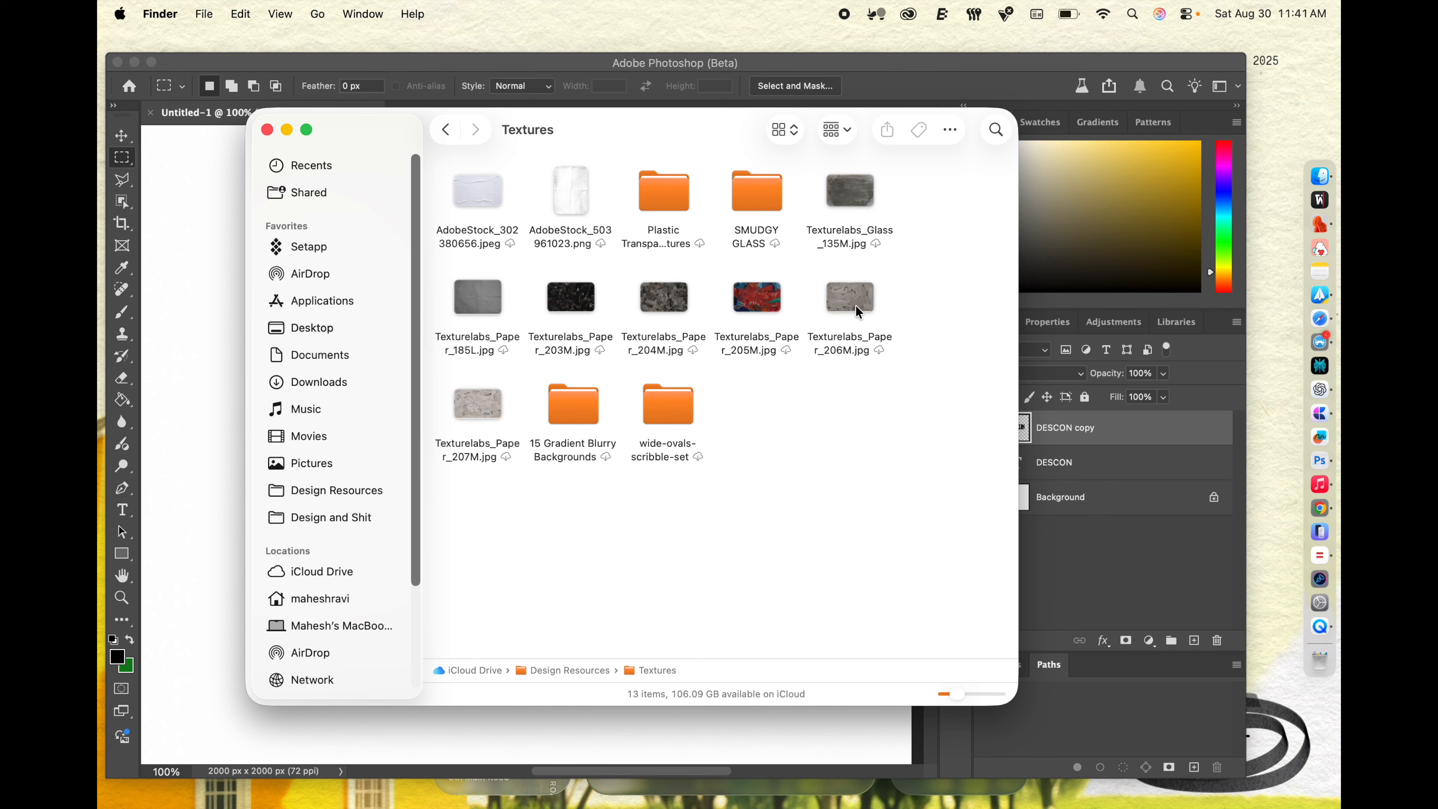
# Step: Preview Texturelabs_Paper_206M.jpg, place it in the Photoshop document over the lower DESCON, and commit the placement
pyautogui.click(856, 307)
pyautogui.press('space')
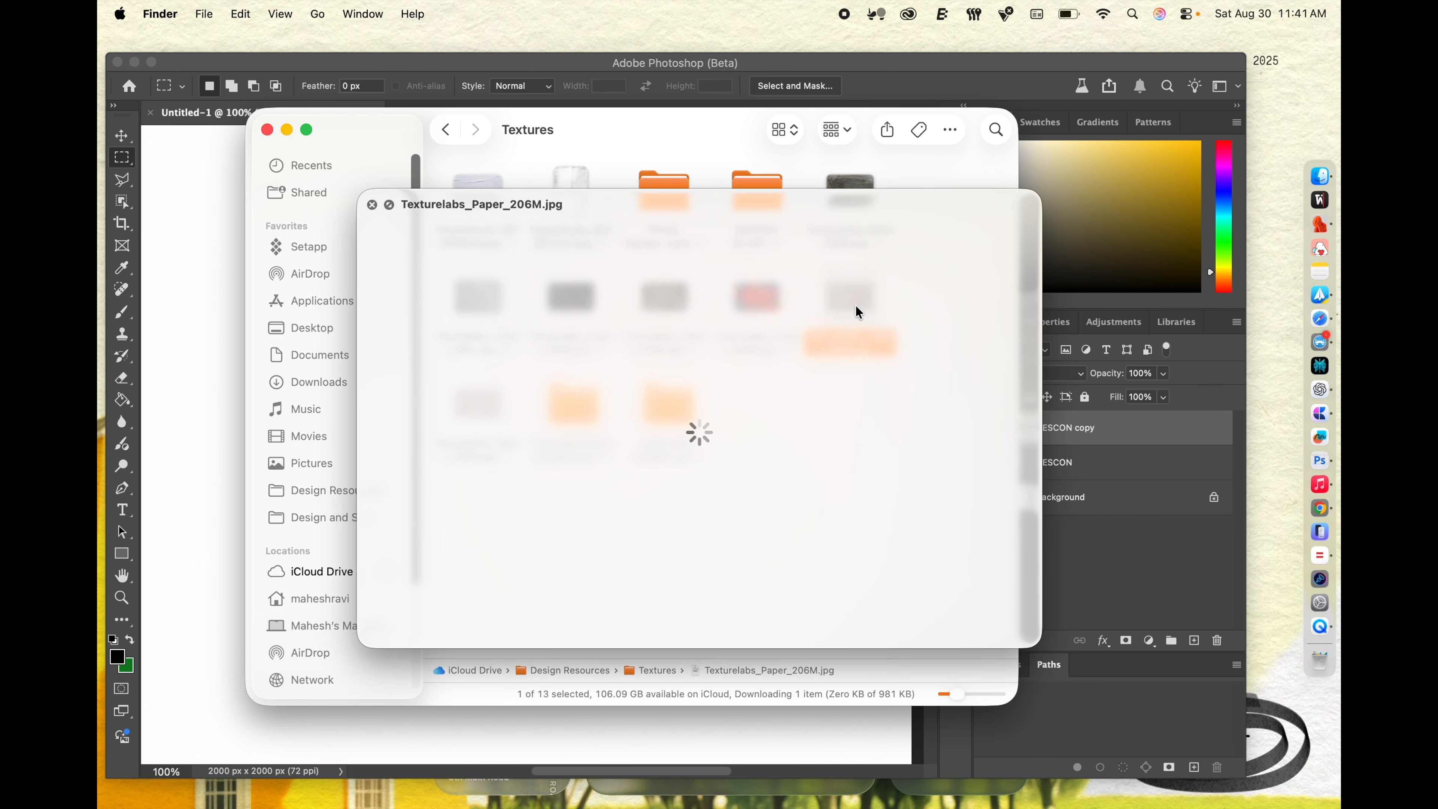
pyautogui.press('space')
pyautogui.moveTo(839, 306); pyautogui.dragTo(170, 377)
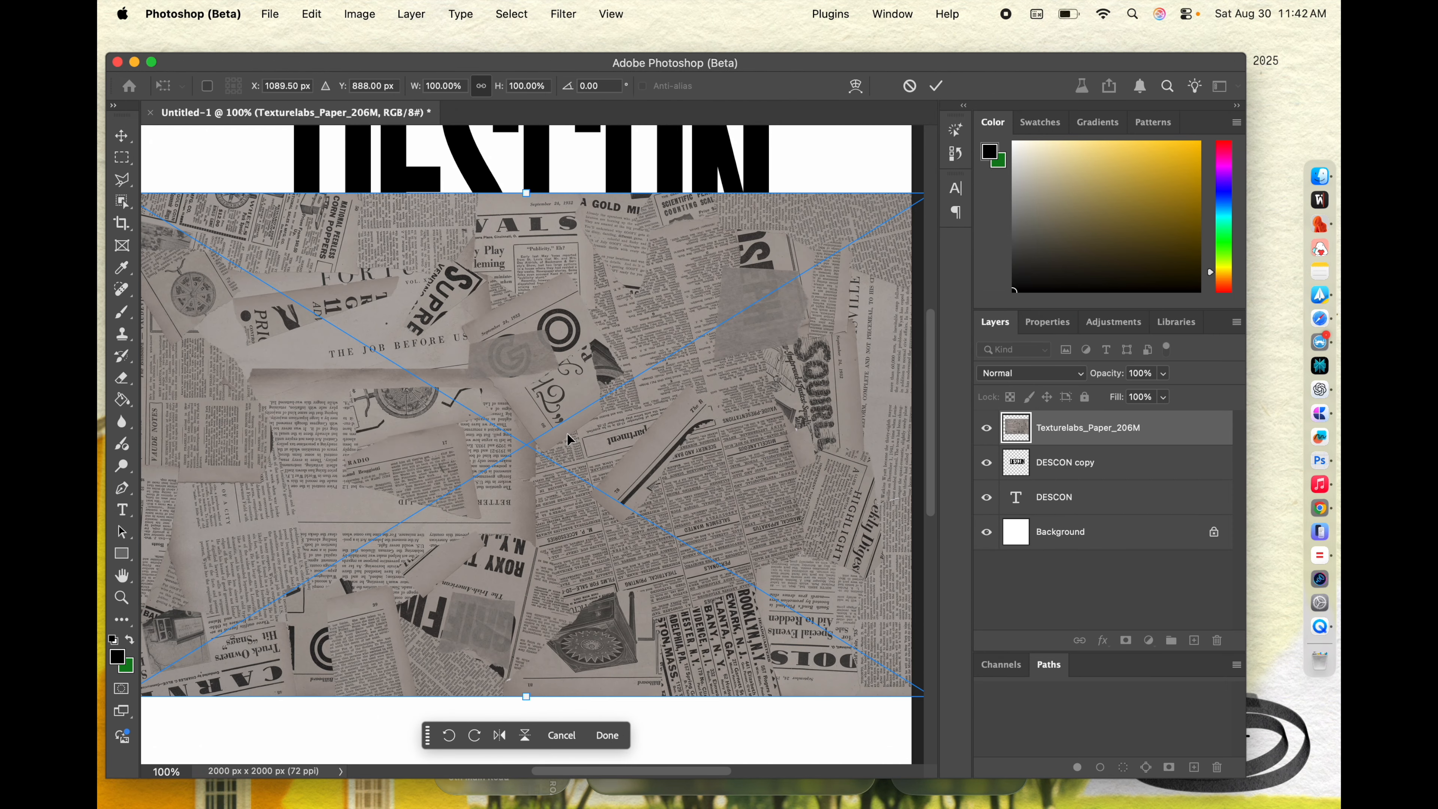
pyautogui.press('Return')
# Step: Copy the newspaper texture within the DESCON copy letter shapes to a new layer and delete the full texture layer
pyautogui.scroll(-2, 790, 413)
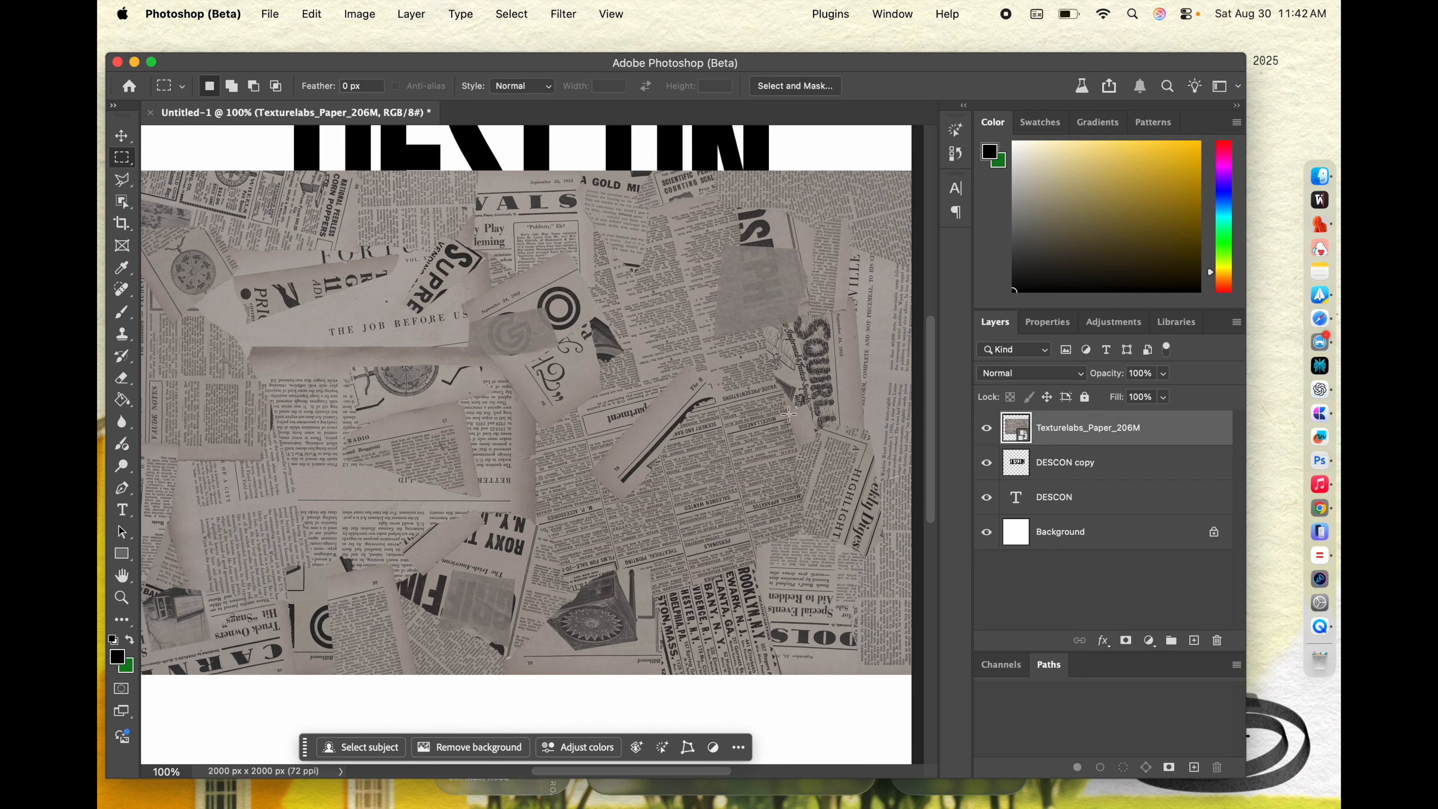
pyautogui.keyDown('super'); pyautogui.click(1016, 466); pyautogui.keyUp('super')
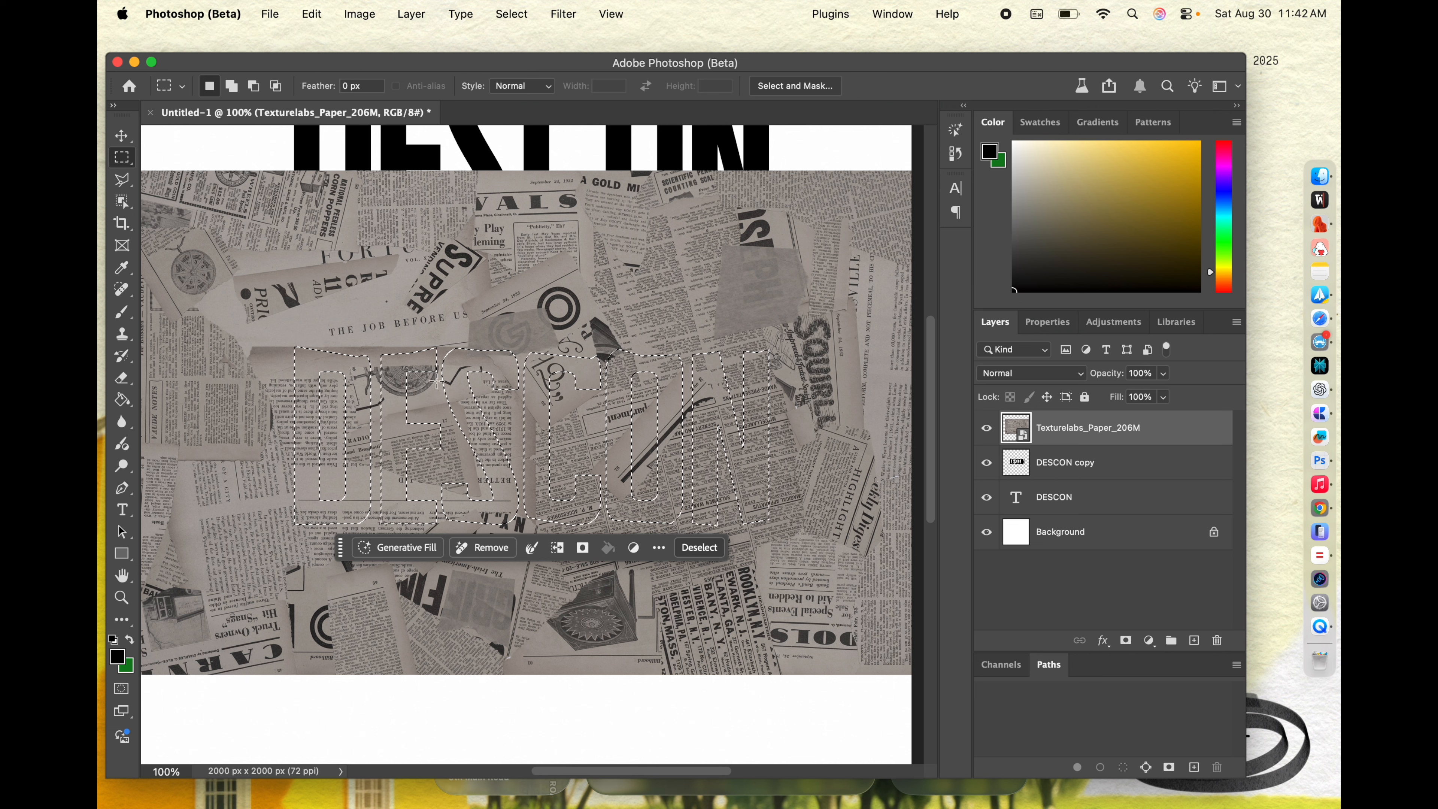
pyautogui.rightClick(488, 334)
pyautogui.click(600, 466)
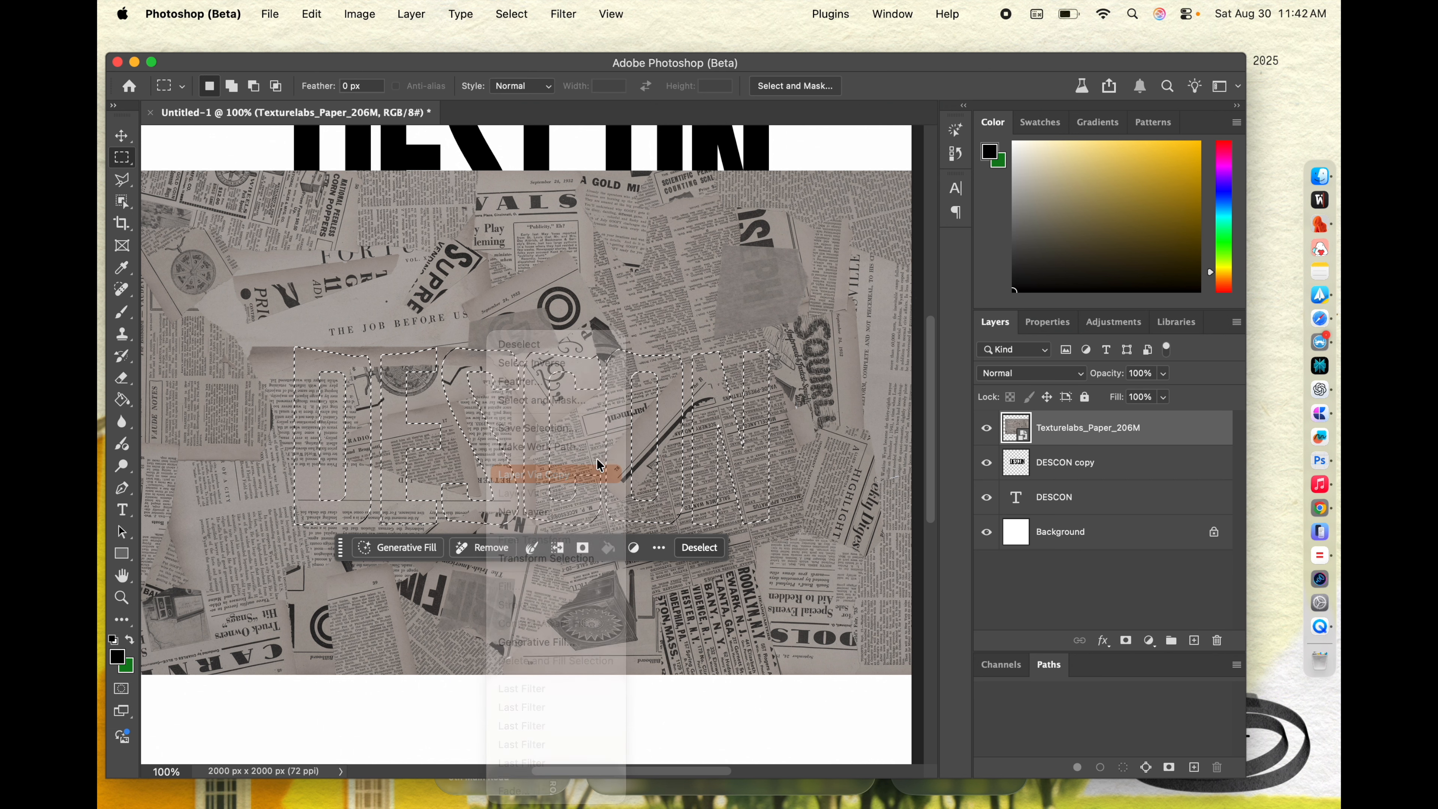
pyautogui.click(1138, 470)
pyautogui.press('Delete')
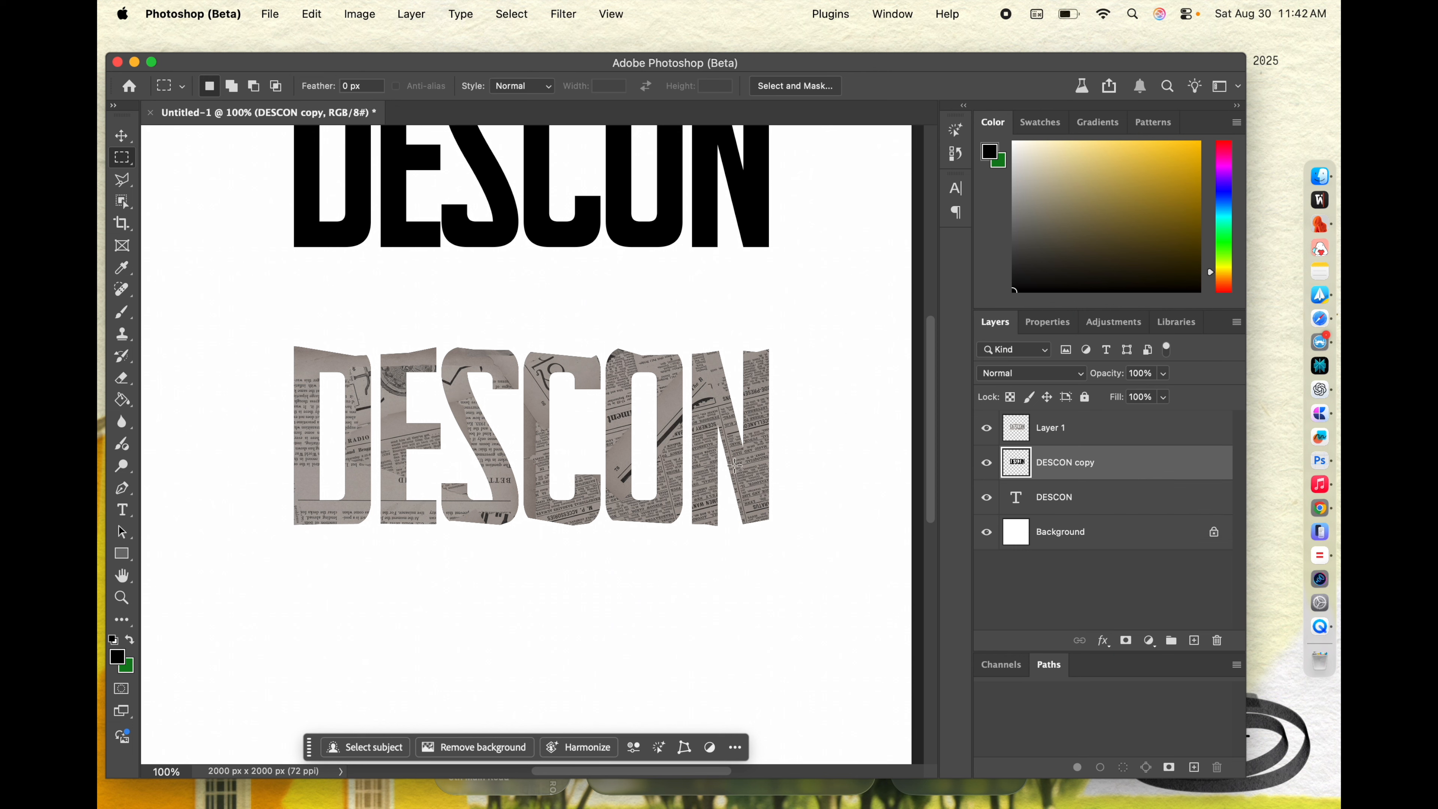
# Step: Invert the colors of the newspaper-textured lettering and strengthen its contrast with Levels by moving the black and white input points inward
pyautogui.click(1130, 440)
pyautogui.press('super+i')
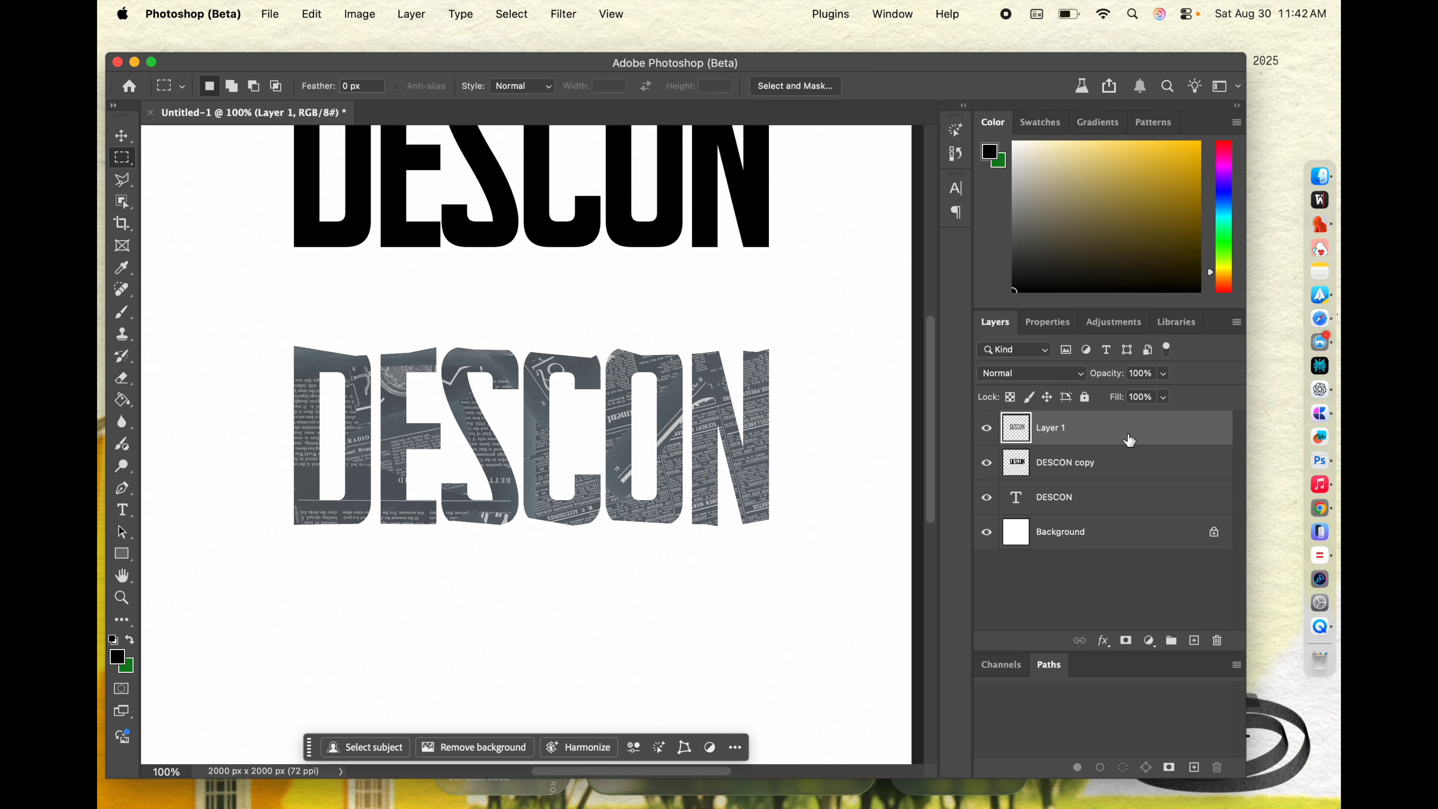
pyautogui.press('super+l')
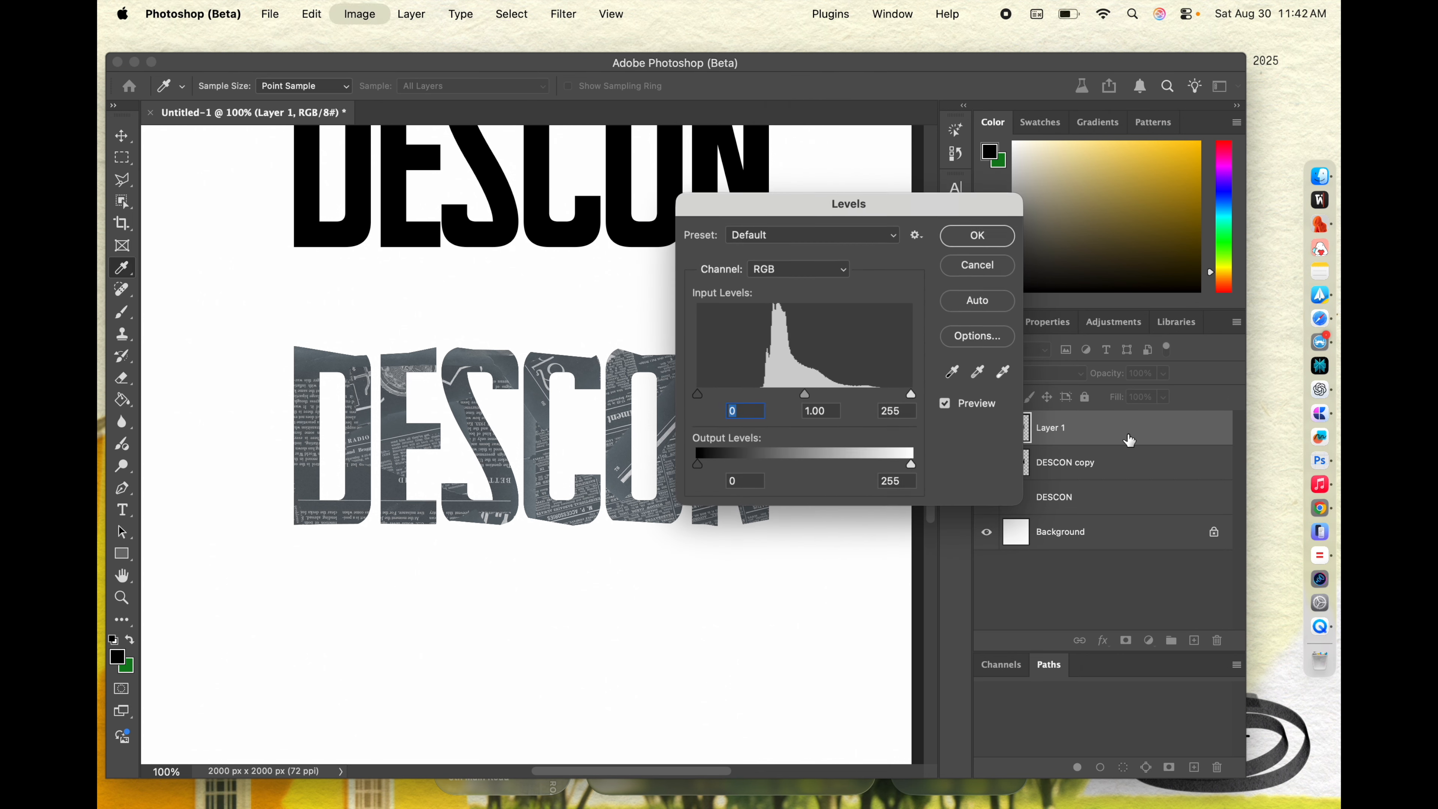
pyautogui.moveTo(767, 216); pyautogui.dragTo(848, 200)
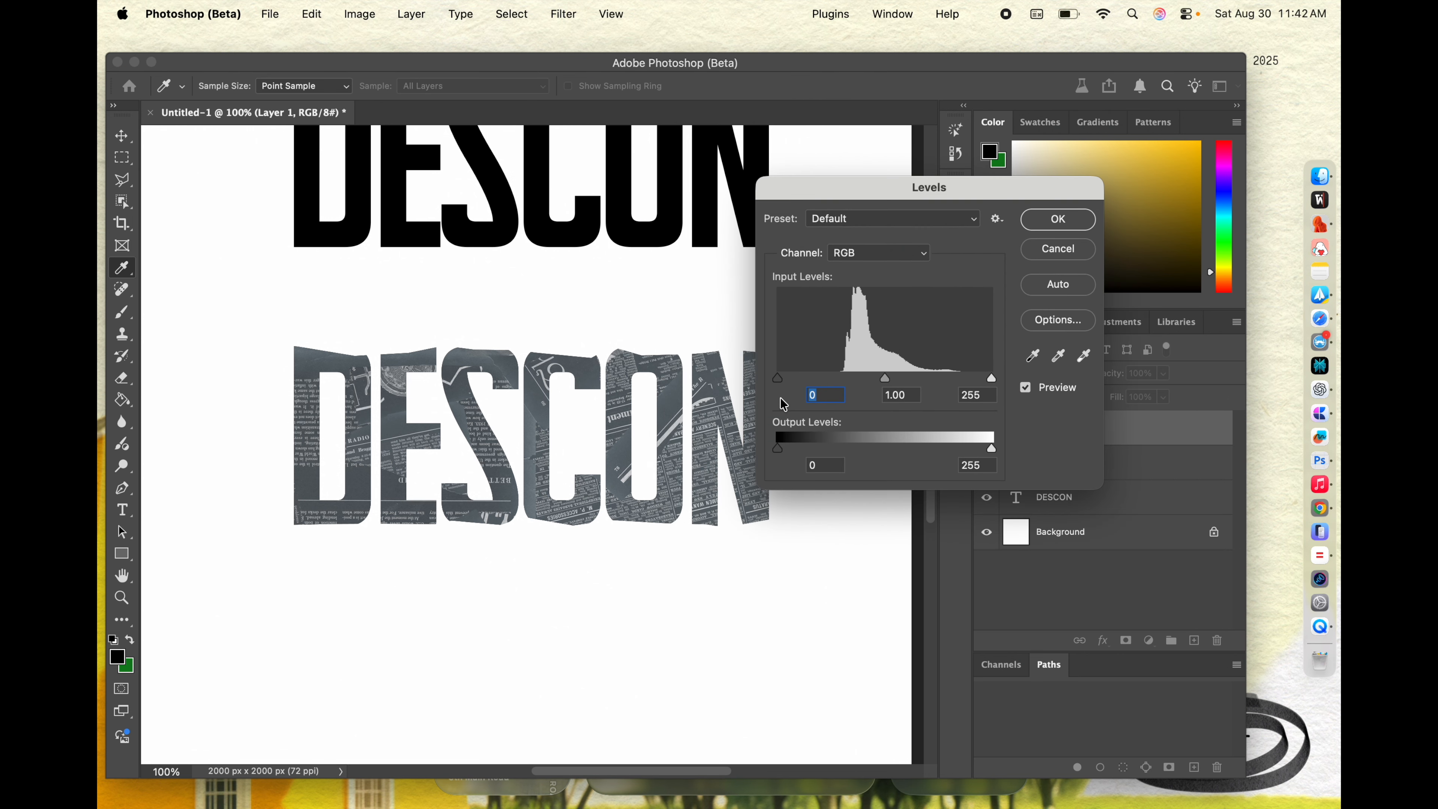
pyautogui.moveTo(777, 378); pyautogui.dragTo(898, 380)
pyautogui.moveTo(992, 378); pyautogui.dragTo(919, 384)
pyautogui.click(1058, 219)
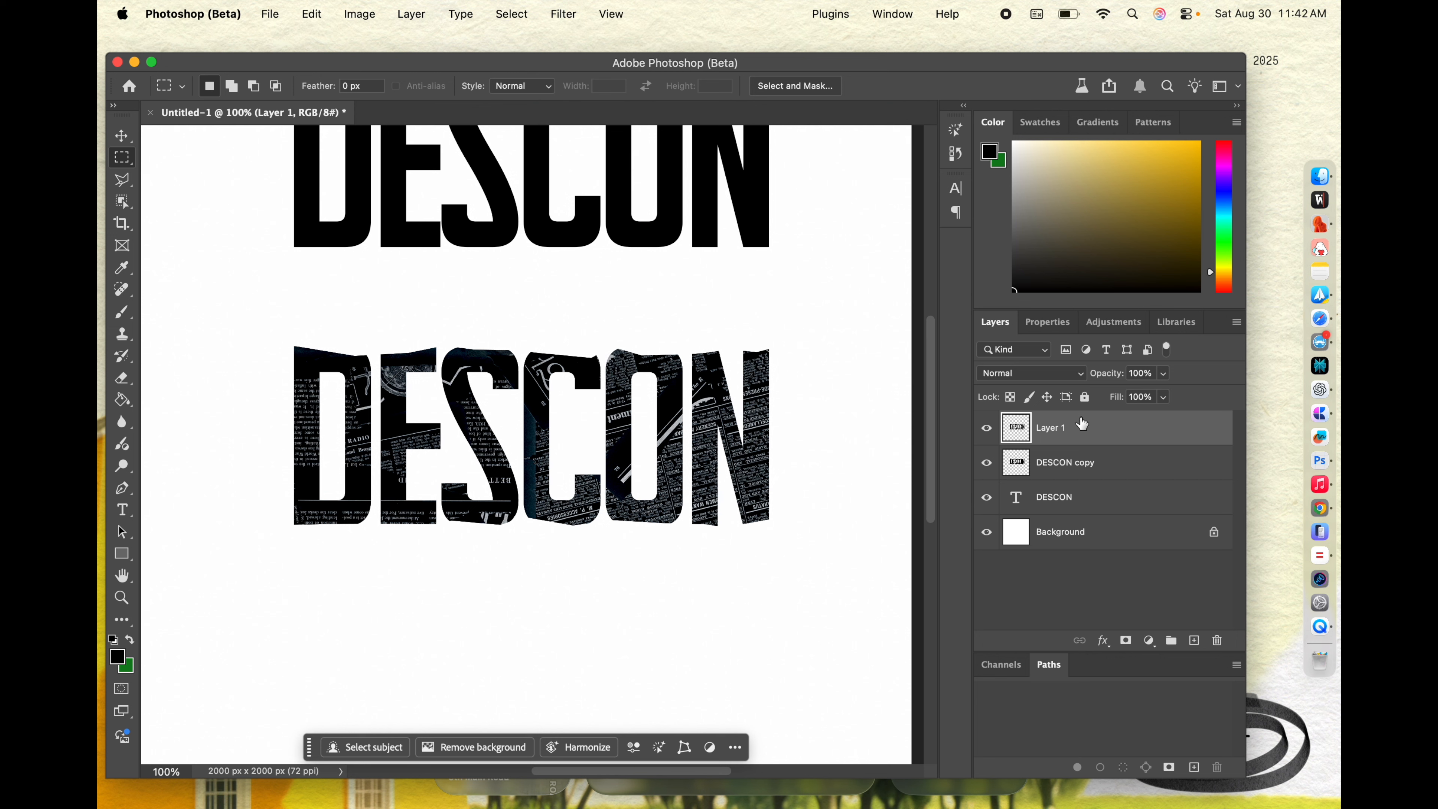
# Step: Desaturate the newspaper-textured DESCON to black and white with Hue/Saturation
pyautogui.press('super+u')
pyautogui.moveTo(903, 458); pyautogui.dragTo(818, 459)
pyautogui.click(1093, 336)
pyautogui.scroll(2, 759, 569)
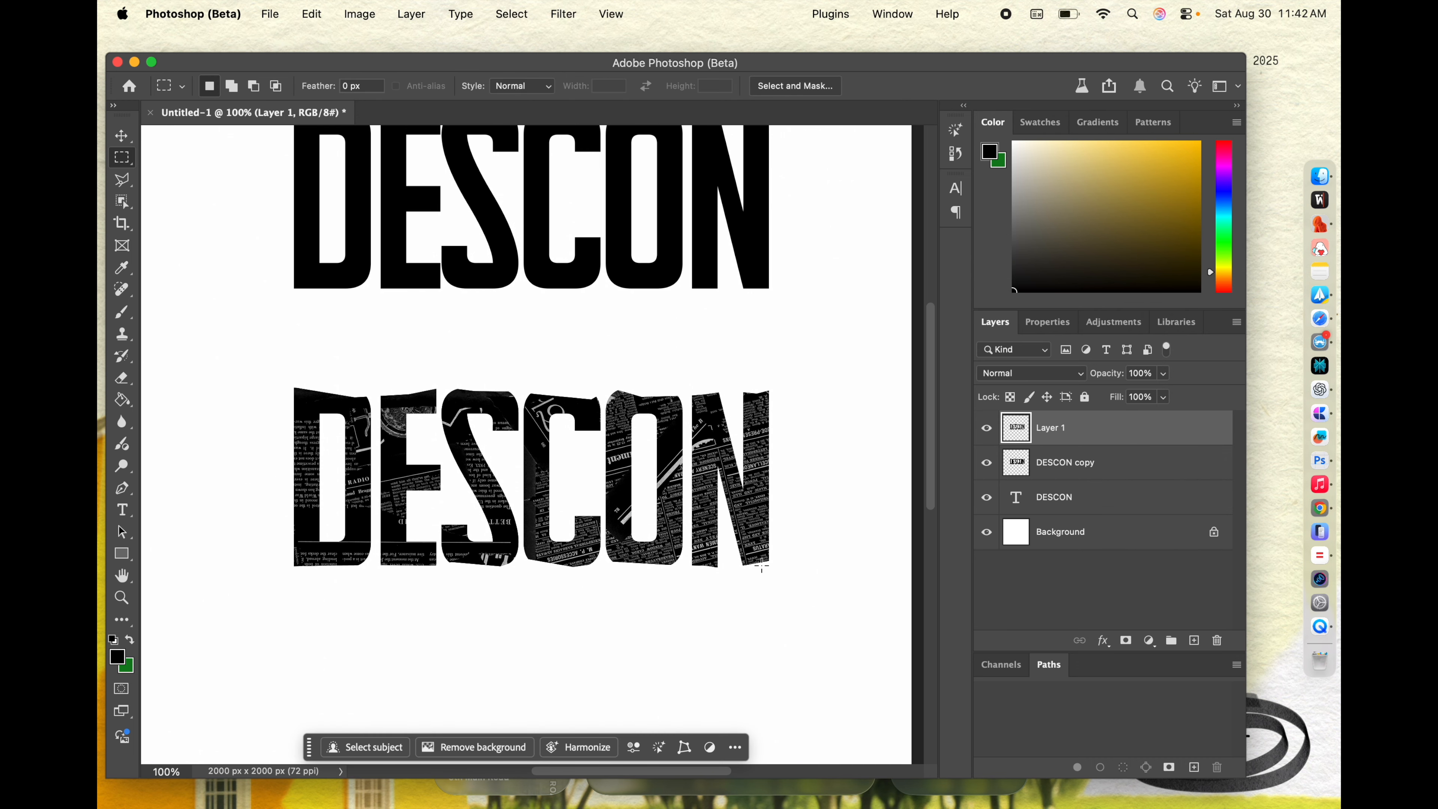
pyautogui.press('super+minus')
pyautogui.press('super+equal')
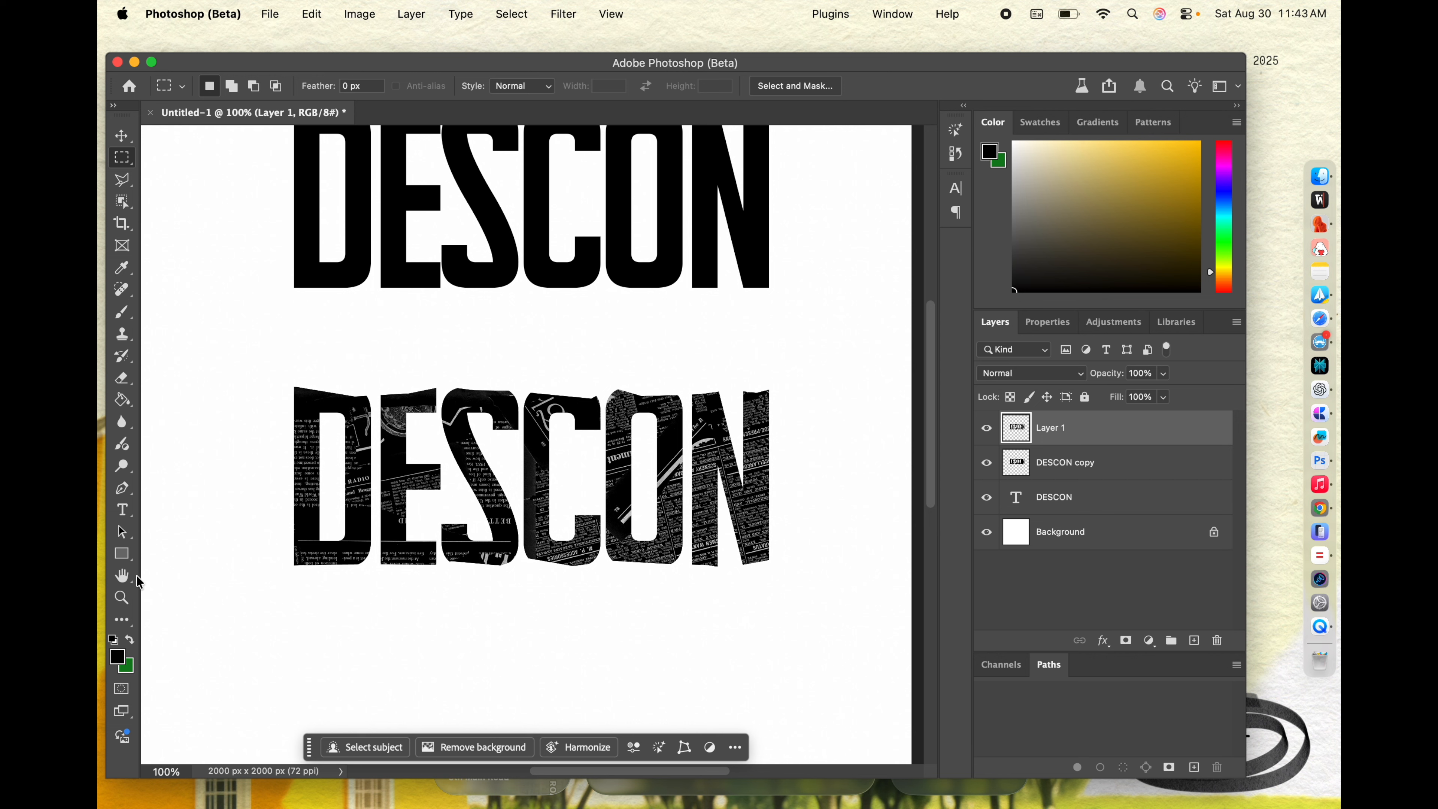
# Step: Add the text 2025 in black Supertalls Regular at 51 pt and position it just below the newspaper-textured DESCON, under the O
pyautogui.click(122, 509)
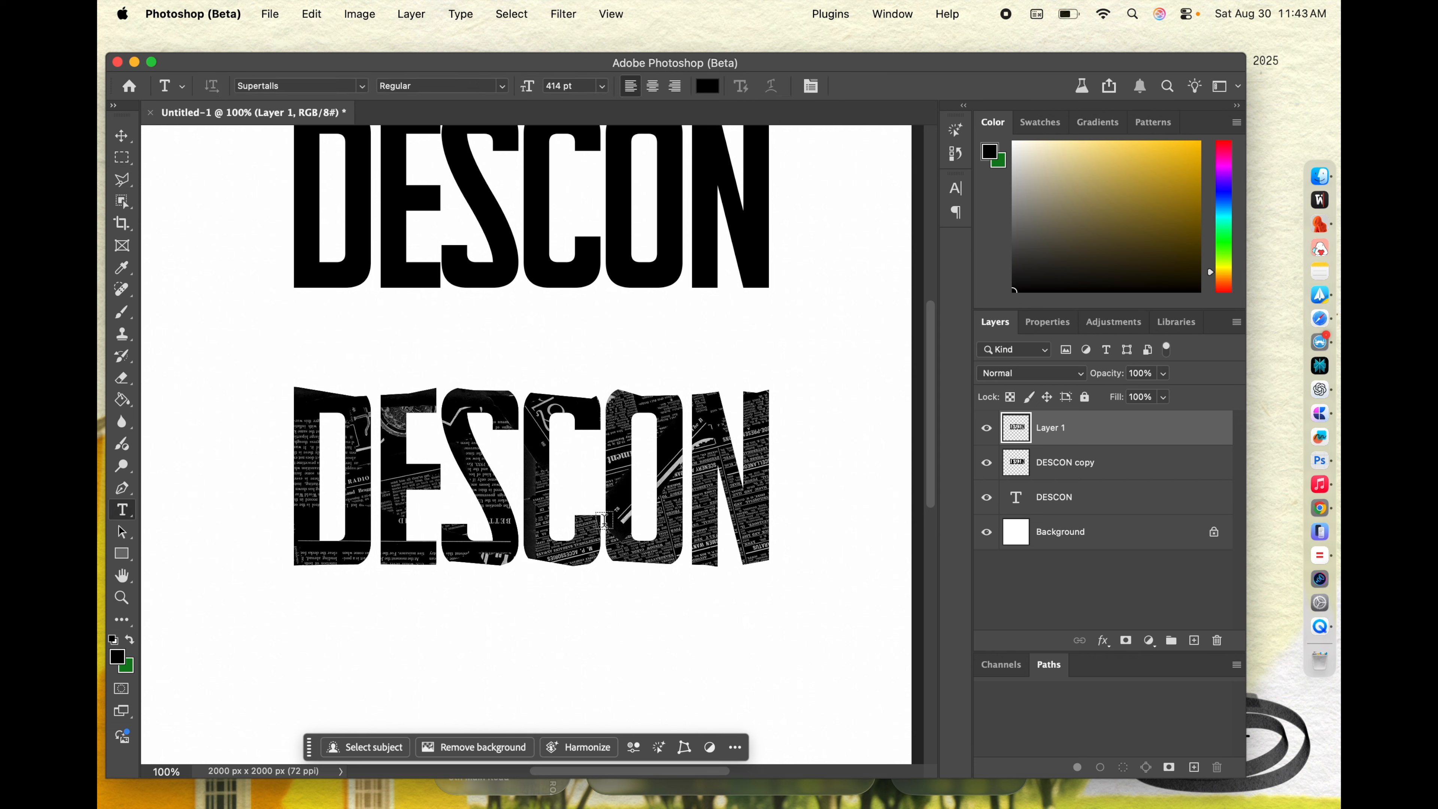
pyautogui.click(577, 637)
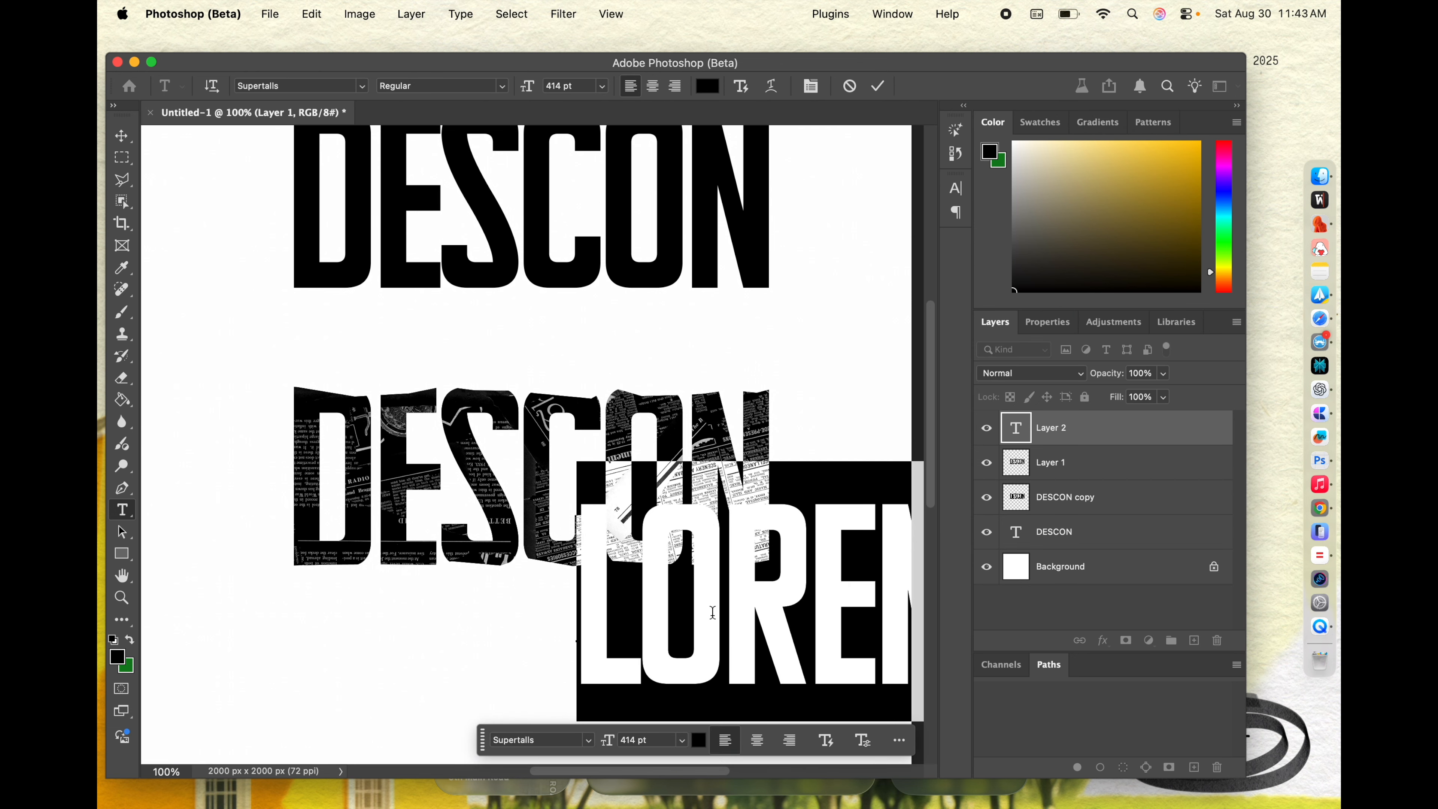
pyautogui.write('2025')
pyautogui.press('super+a')
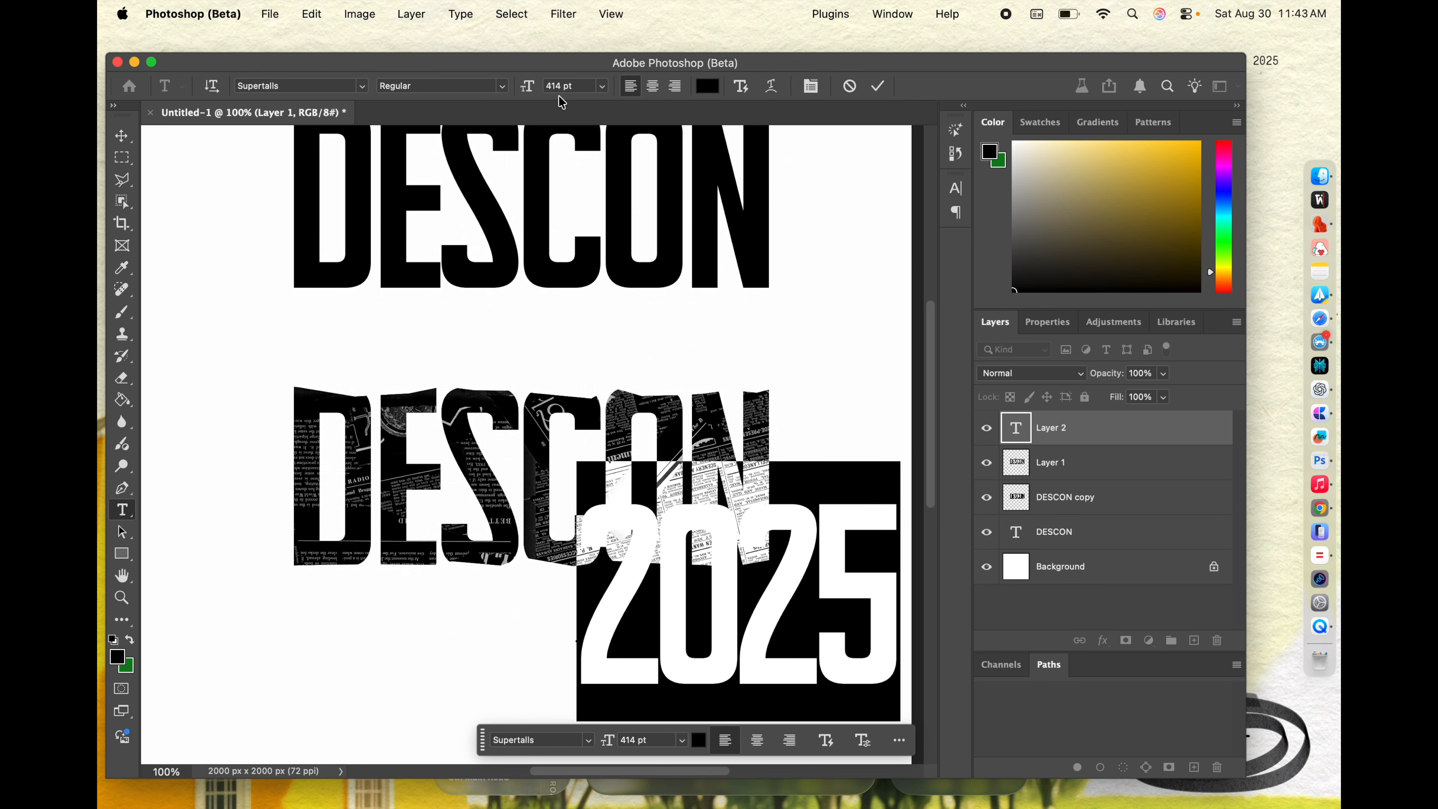
pyautogui.moveTo(531, 91); pyautogui.dragTo(212, 218)
pyautogui.click(121, 135)
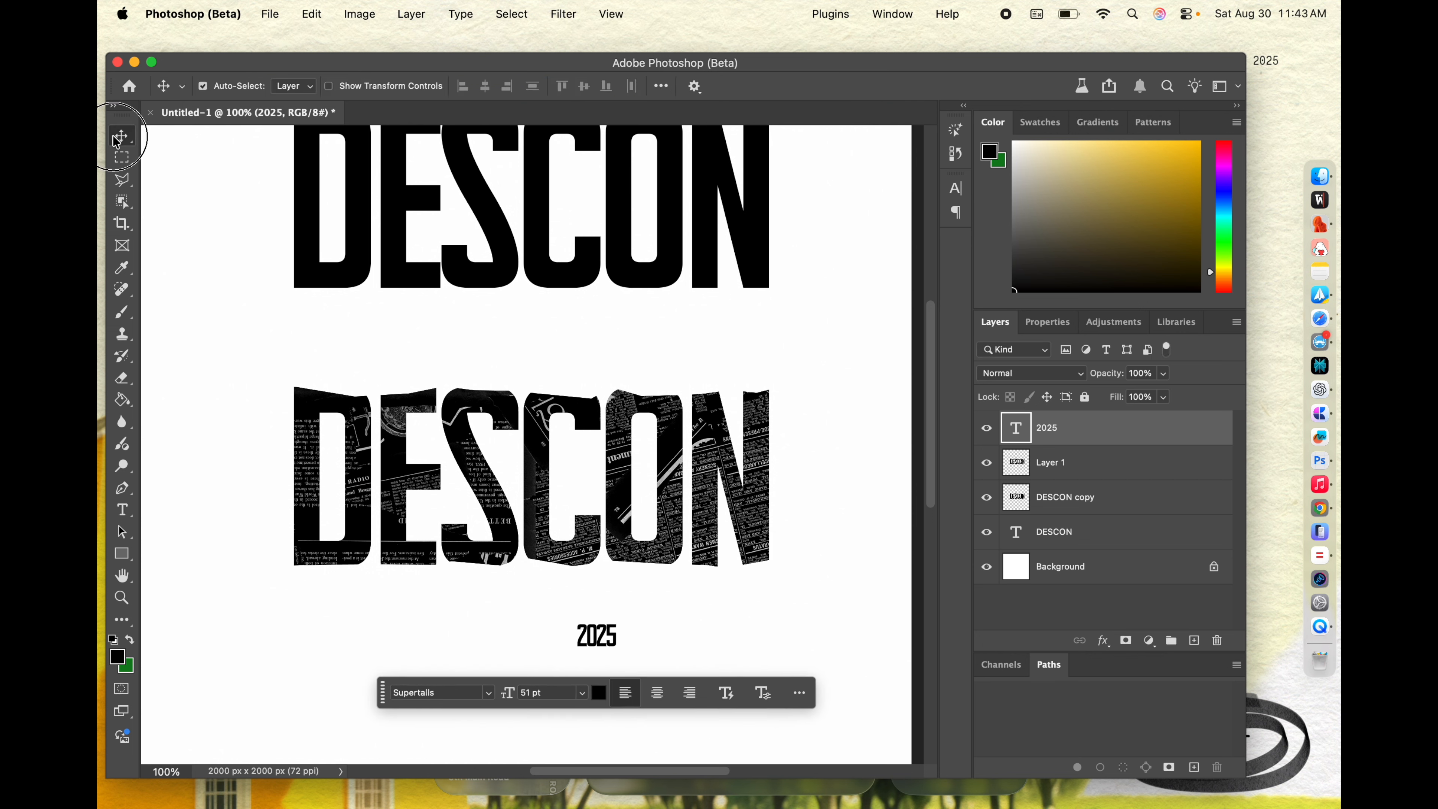
pyautogui.moveTo(607, 636); pyautogui.dragTo(632, 611)
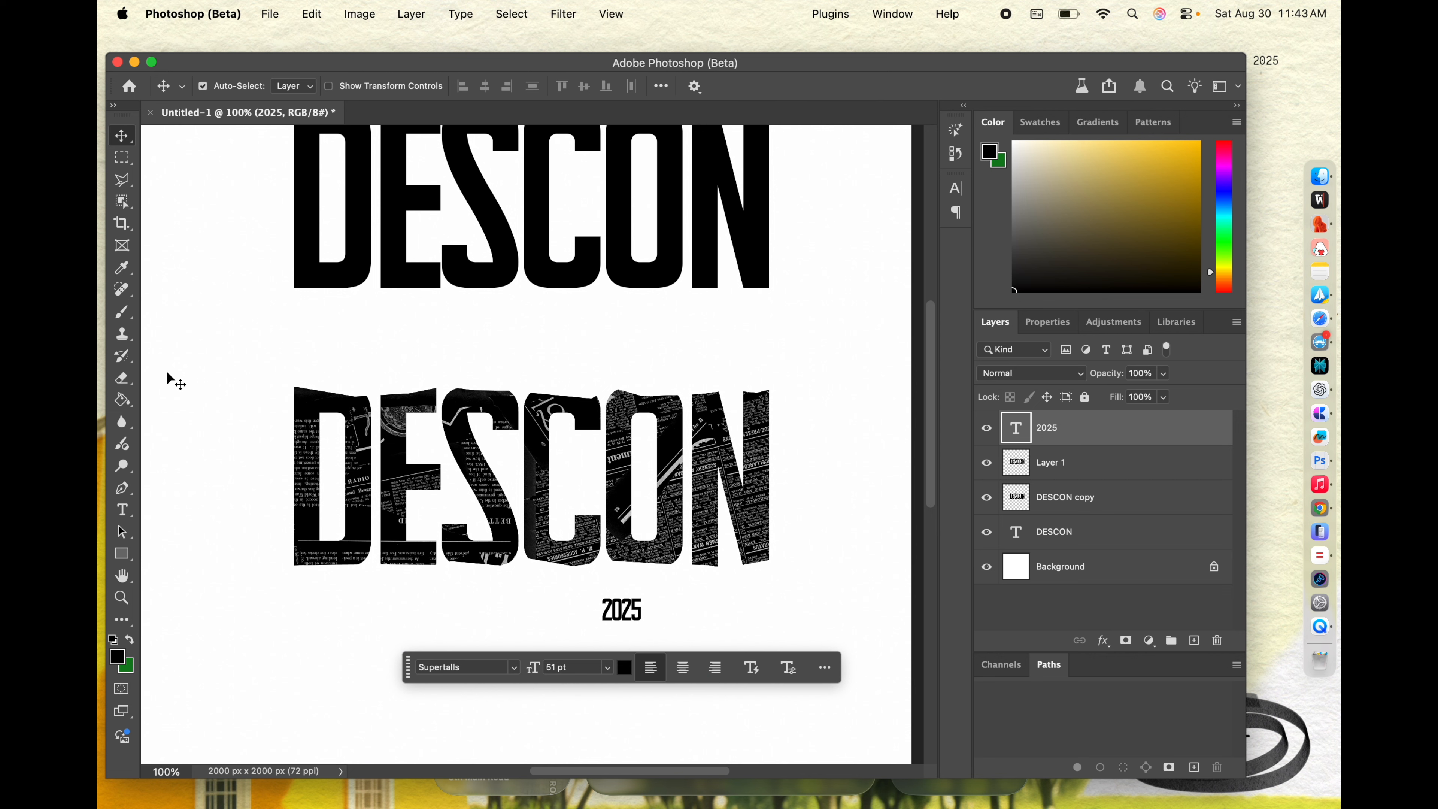
# Step: Create an empty layer beneath the 2025 text layer and outline an uneven polygonal selection closely around the year
pyautogui.click(1193, 639)
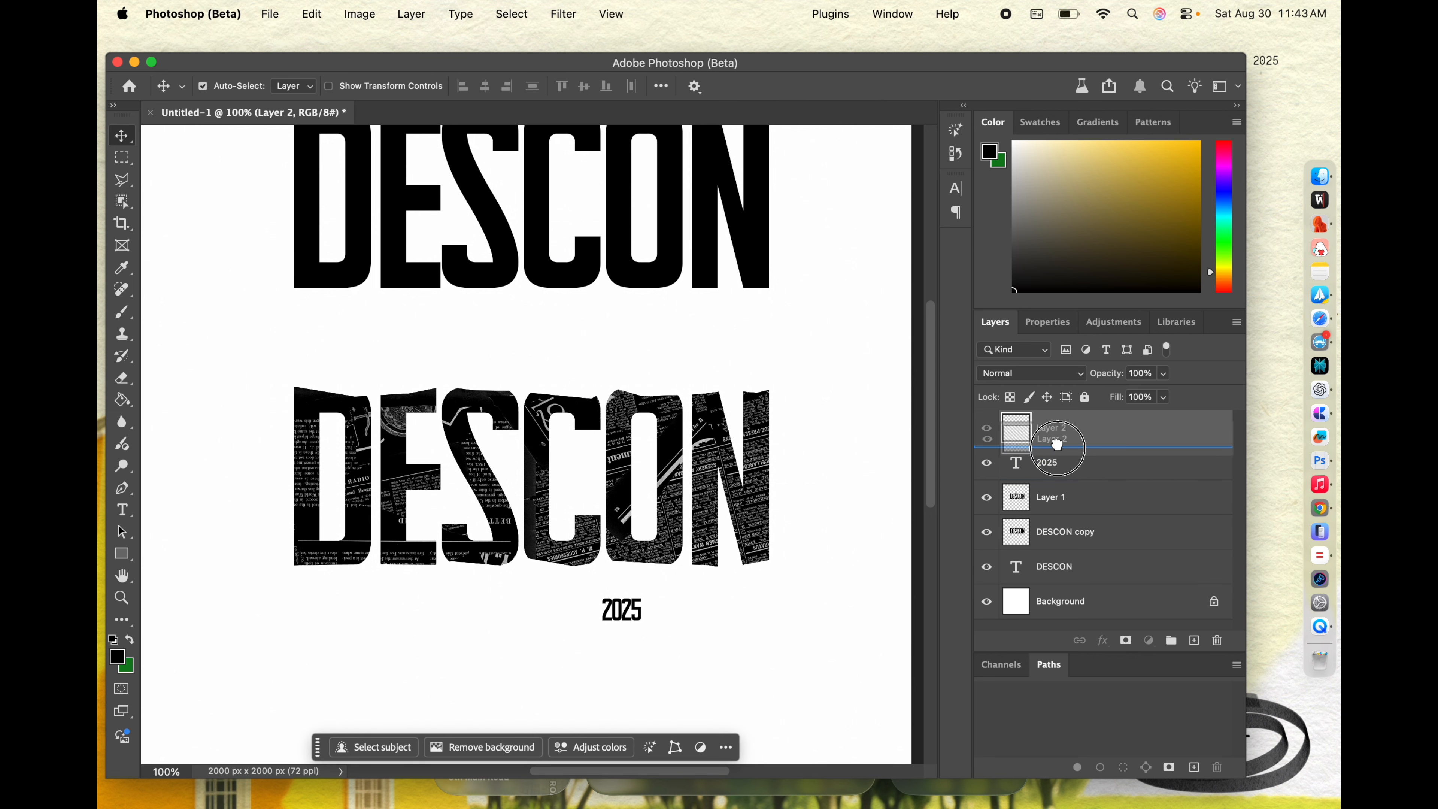
pyautogui.moveTo(1057, 431); pyautogui.dragTo(1058, 477)
pyautogui.click(122, 179)
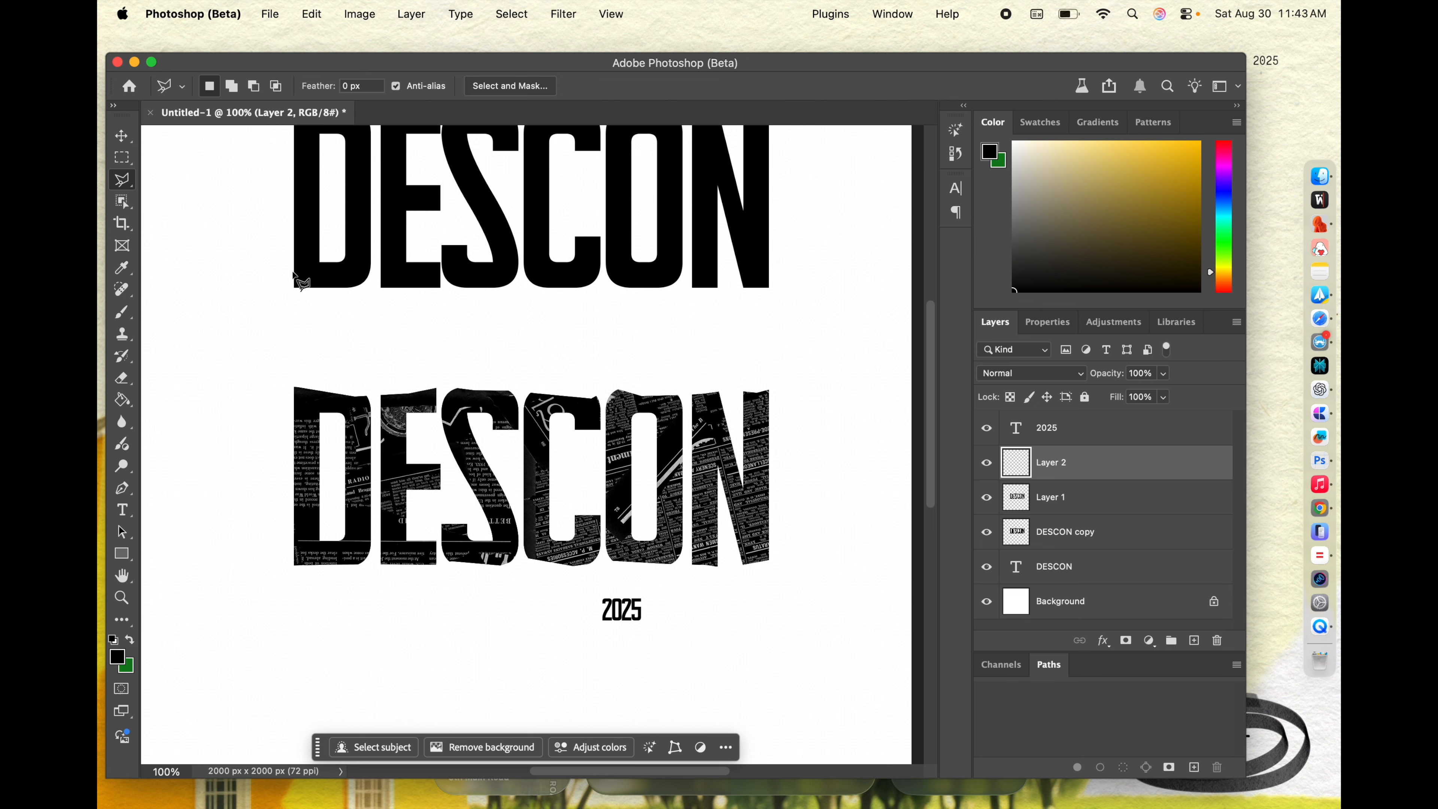
pyautogui.click(591, 589)
pyautogui.click(587, 605)
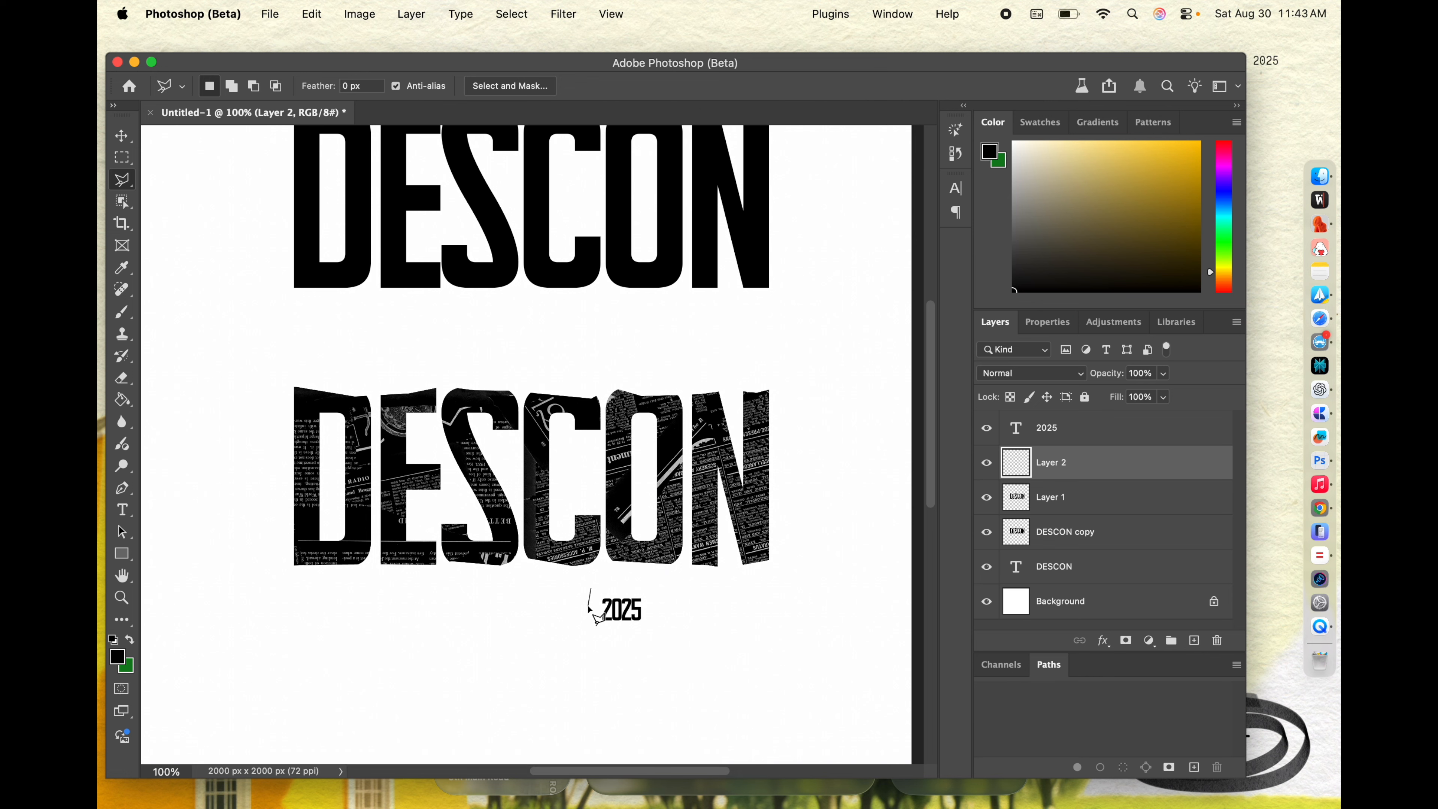
pyautogui.click(591, 620)
pyautogui.click(647, 622)
pyautogui.click(644, 593)
pyautogui.click(590, 590)
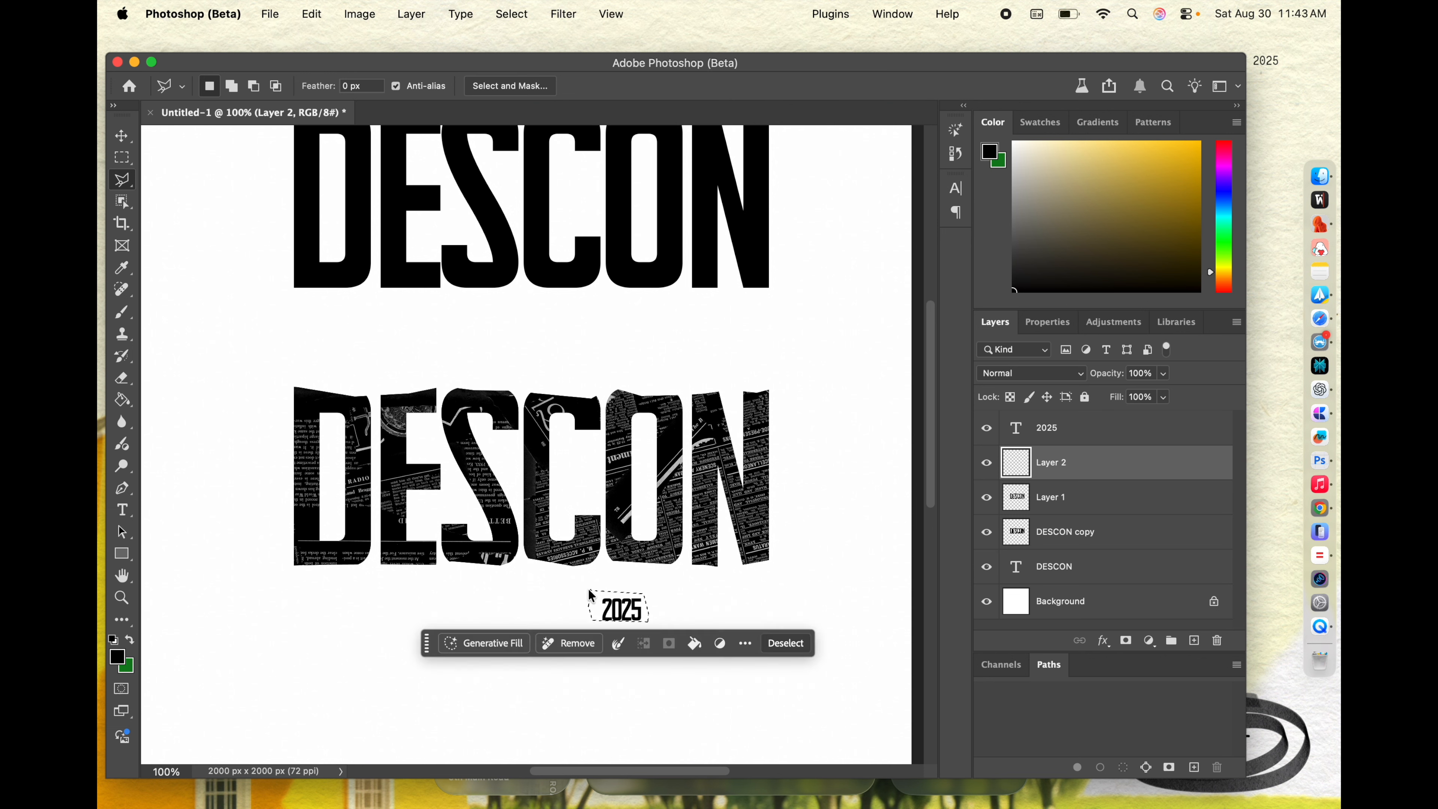
# Step: Copy the selected area of the white Background to a new layer and move that layer directly beneath the 2025 text
pyautogui.click(1062, 603)
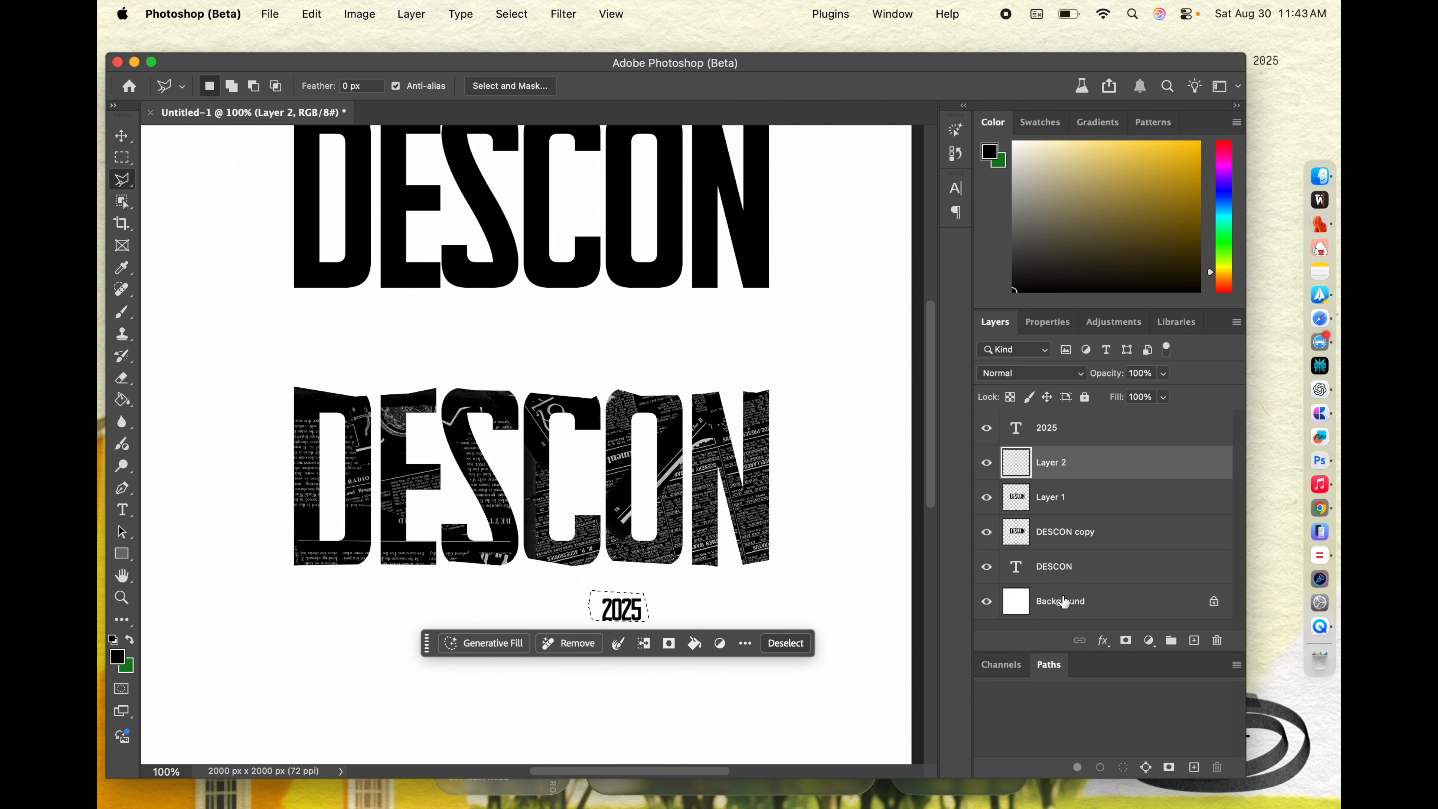
pyautogui.rightClick(602, 601)
pyautogui.click(651, 476)
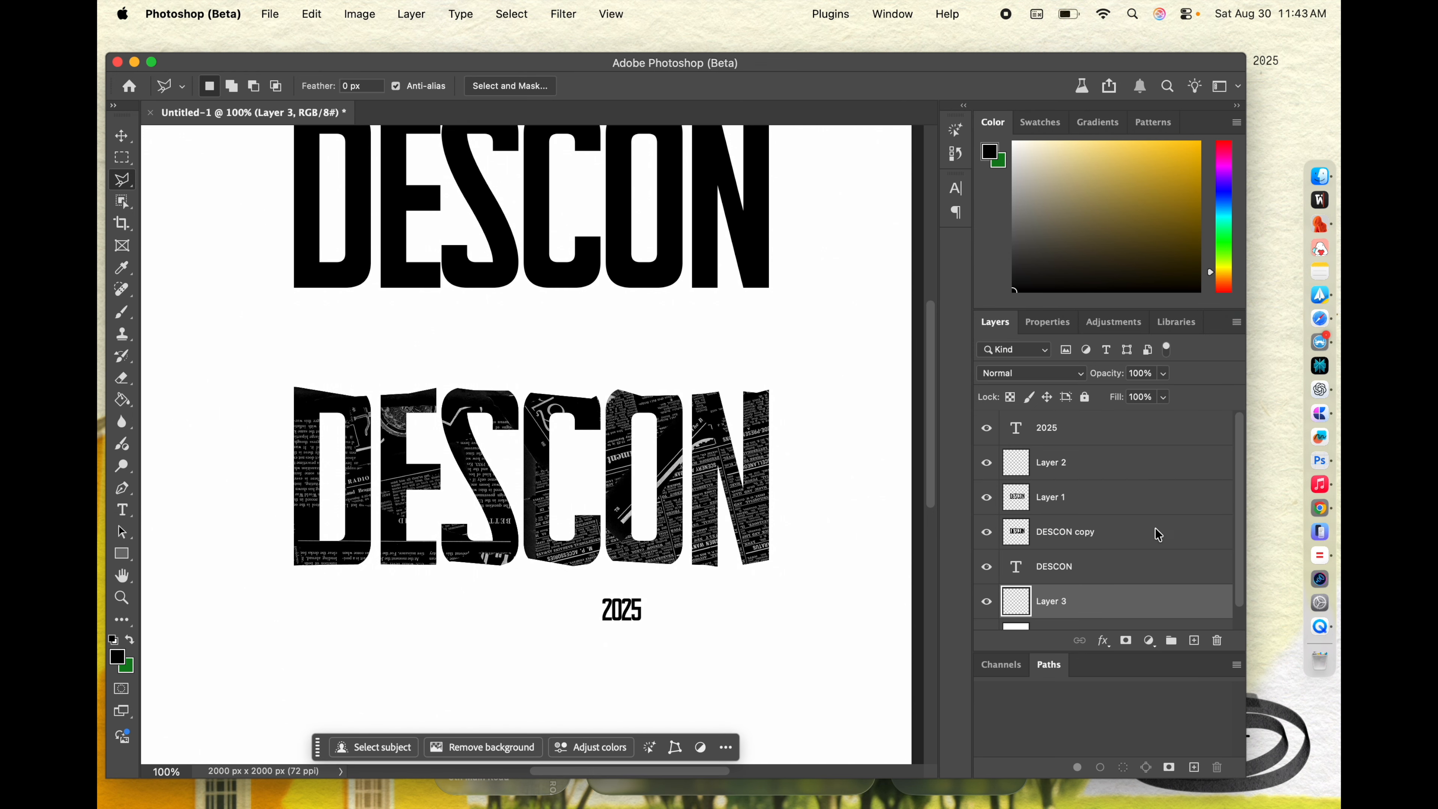
pyautogui.moveTo(1050, 606); pyautogui.dragTo(1048, 448)
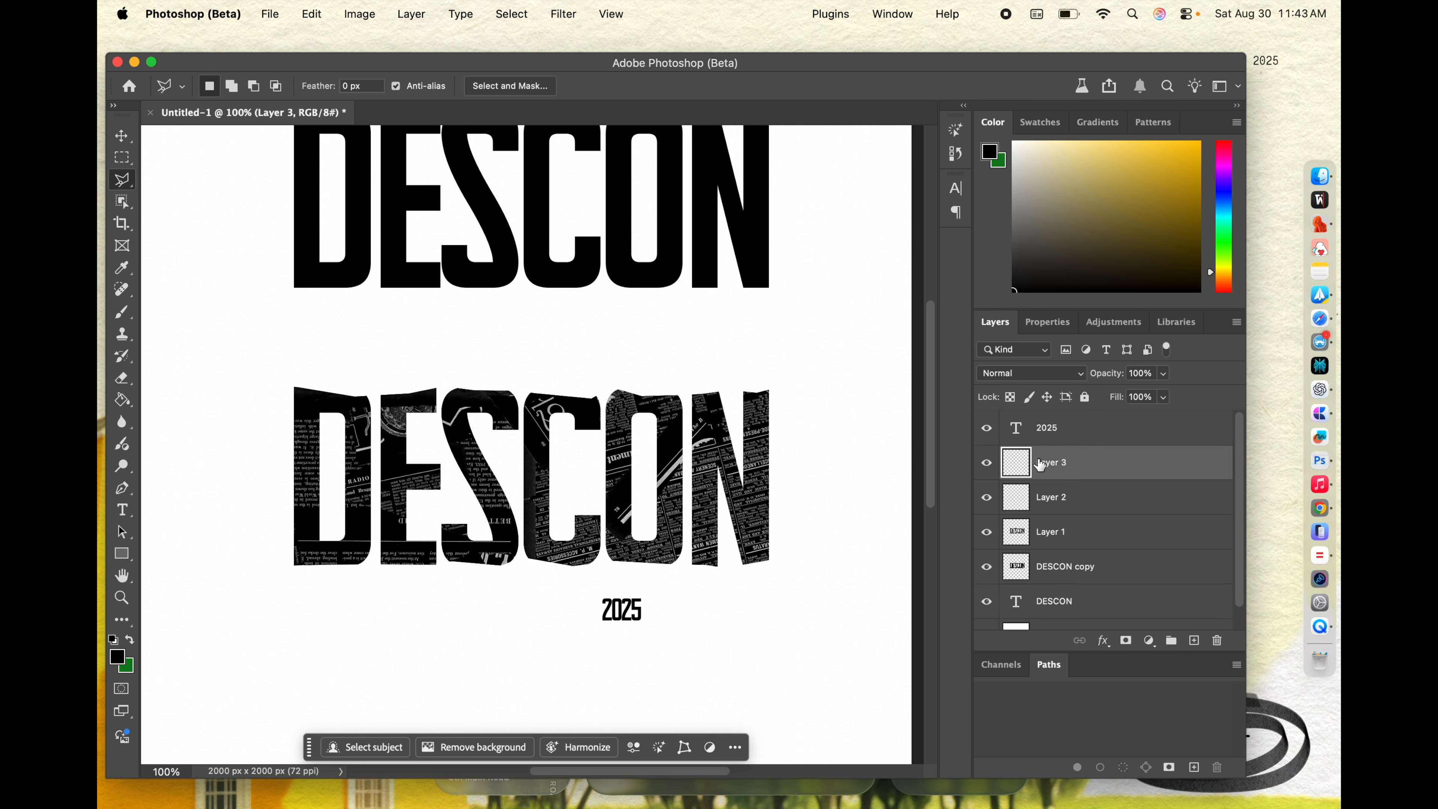
# Step: Transform the 2025 text together with its white patch, tilting them slightly clockwise and placing them over the N of the textured DESCON
pyautogui.keyDown('shift'); pyautogui.click(1061, 436); pyautogui.keyUp('shift')
pyautogui.press('super+t')
pyautogui.moveTo(620, 604); pyautogui.dragTo(740, 507)
pyautogui.press('Return')
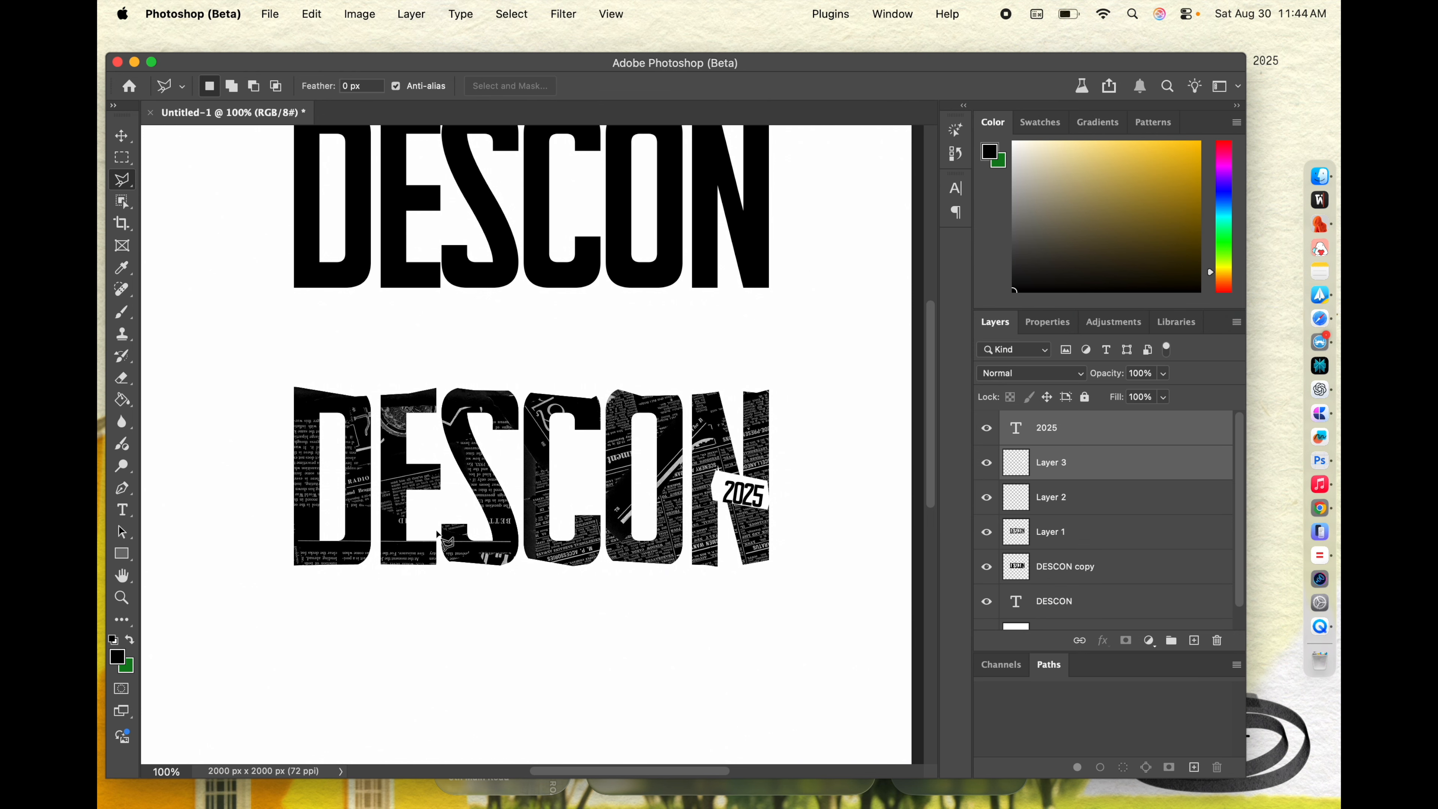
pyautogui.scroll(-3, 426, 523)
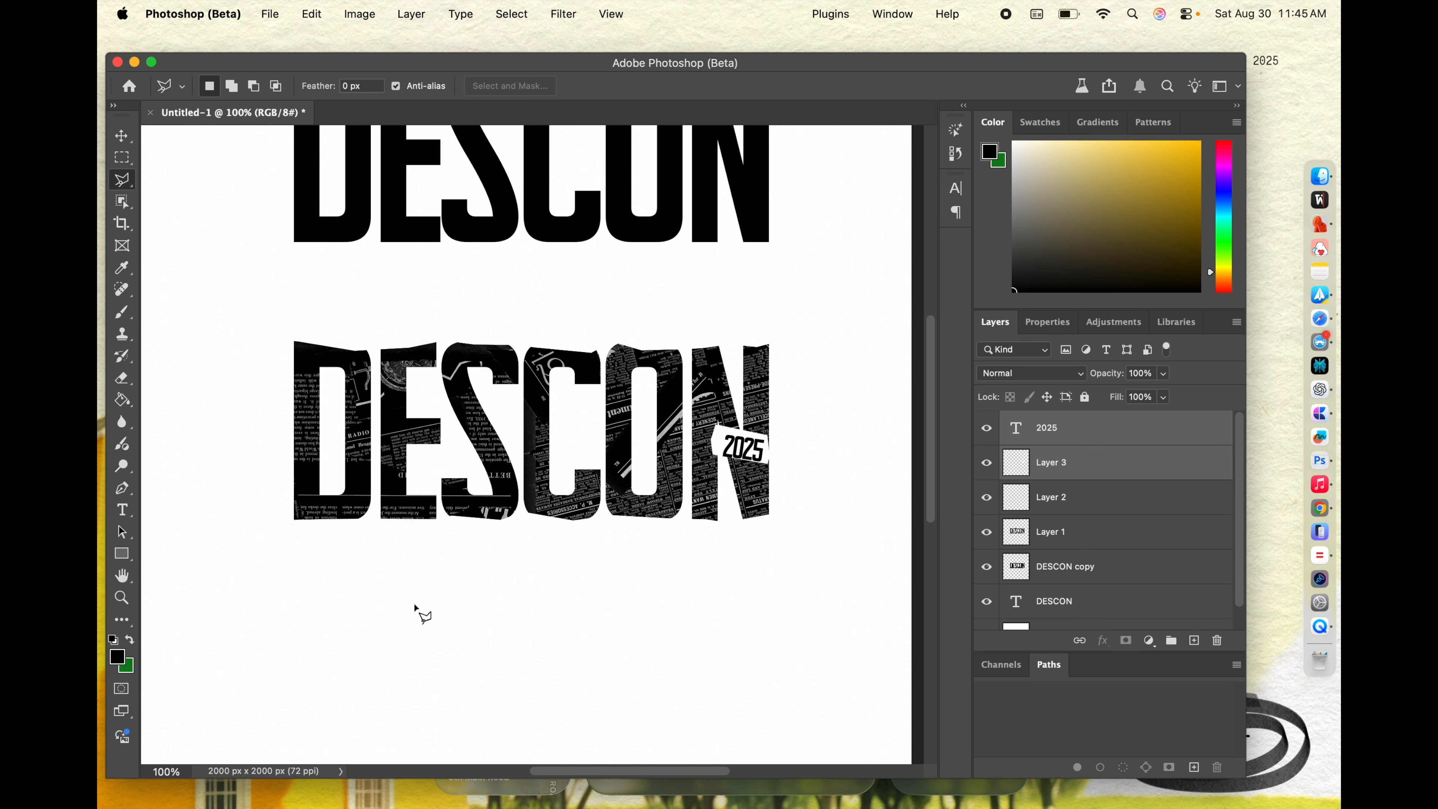
pyautogui.scroll(-1, 374, 572)
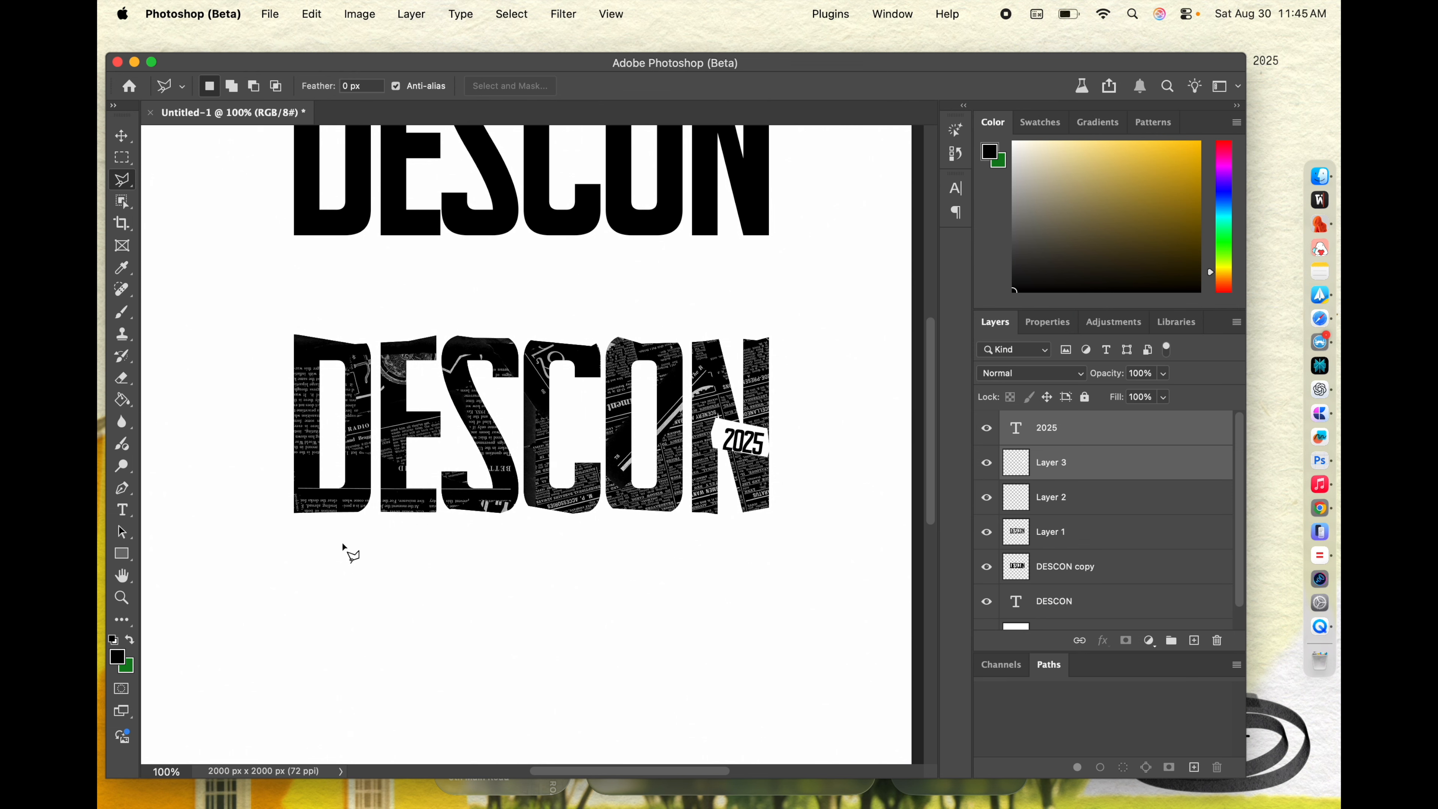